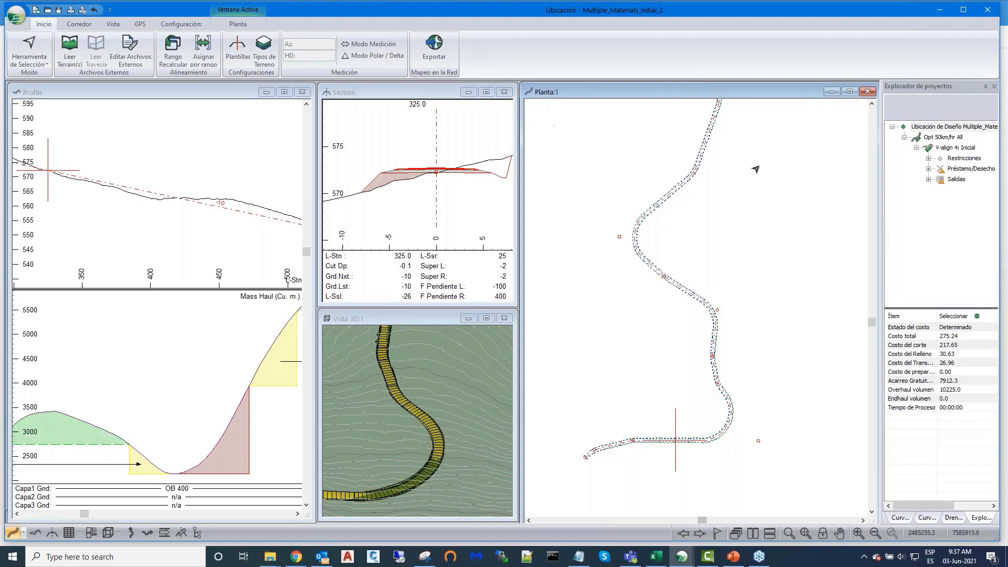
# Step: Examine the road alignment in the plan, cross-section and profile views around station 325
pyautogui.scroll(-2, 793, 184)
pyautogui.moveTo(793, 183); pyautogui.dragTo(776, 223, button='middle')
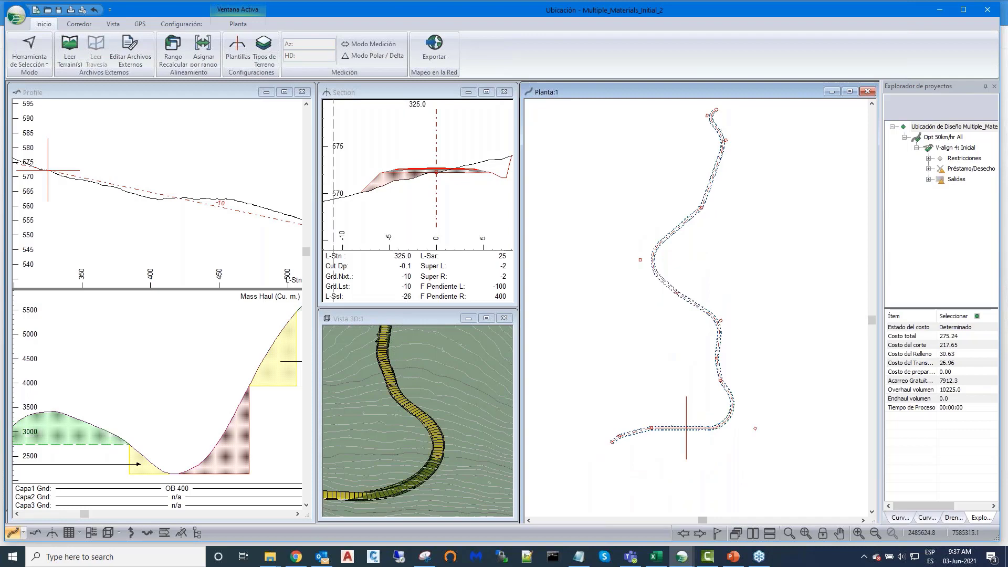
pyautogui.scroll(1, 448, 188)
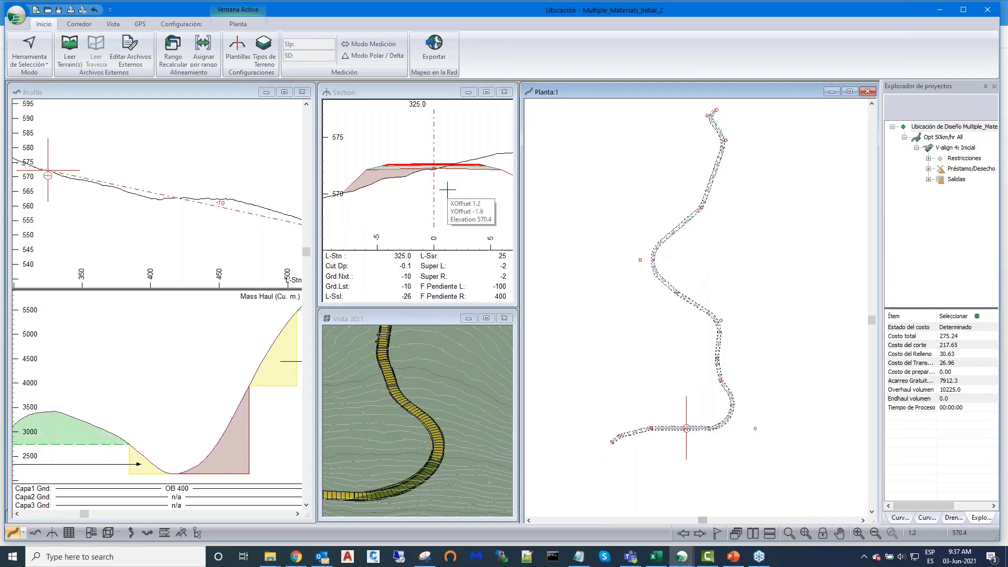
pyautogui.click(440, 196)
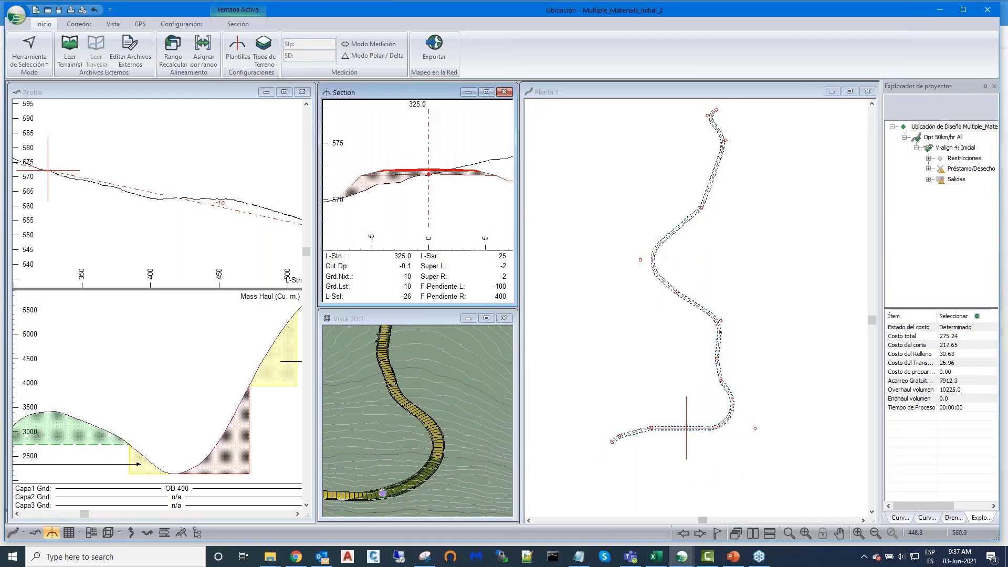
pyautogui.scroll(-1, 202, 195)
pyautogui.scroll(-1, 204, 198)
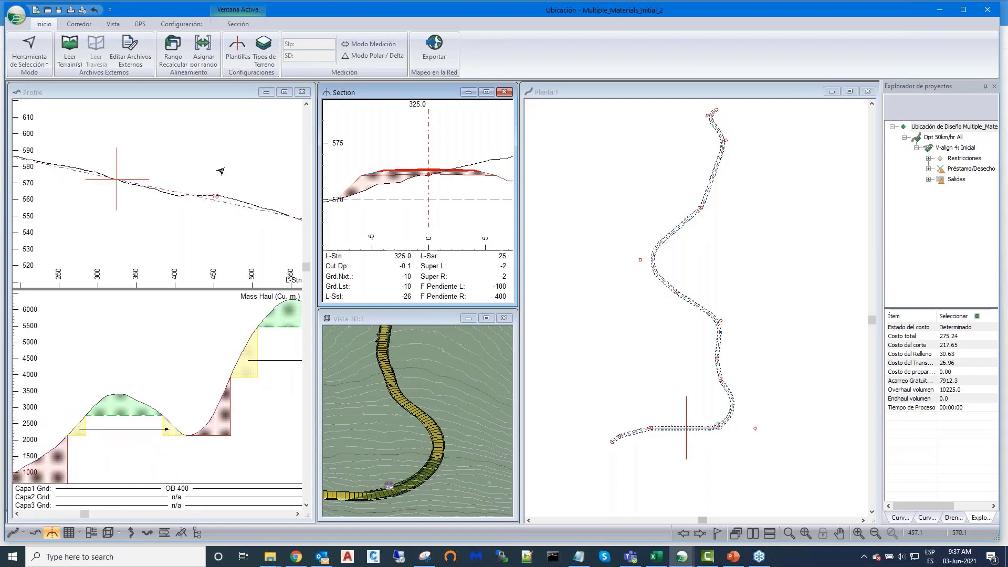
pyautogui.scroll(-1, 236, 185)
pyautogui.scroll(-1, 181, 374)
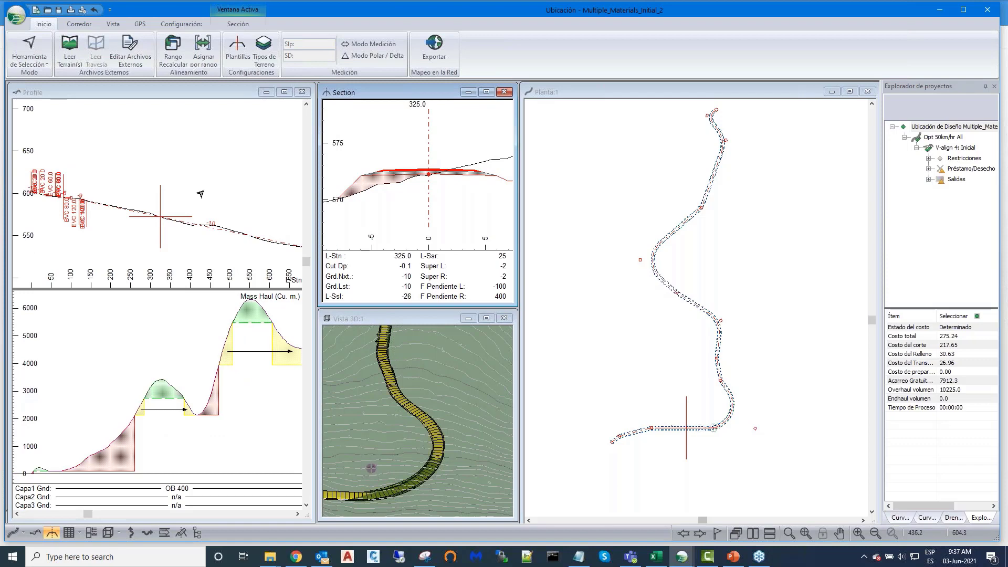
pyautogui.scroll(2, 200, 193)
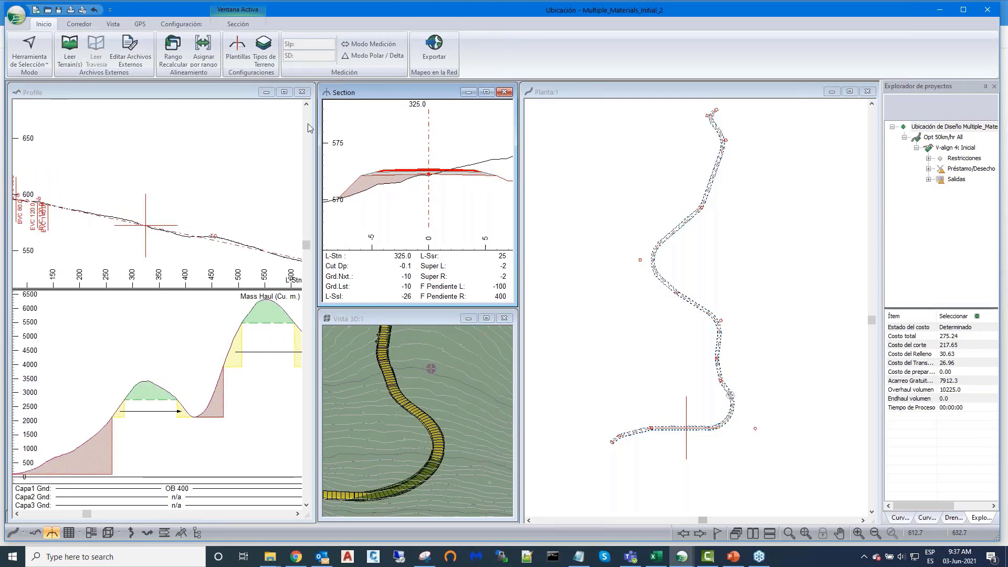
# Step: Review the Resource Low Volume cross-section in the template editor and close the editor without changes
pyautogui.click(237, 47)
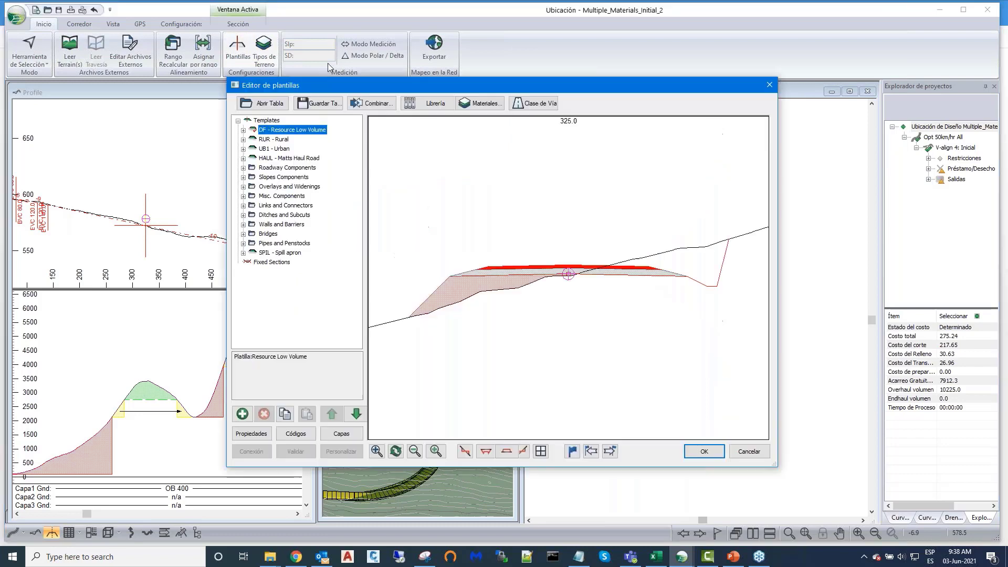
pyautogui.moveTo(377, 83); pyautogui.dragTo(268, 52)
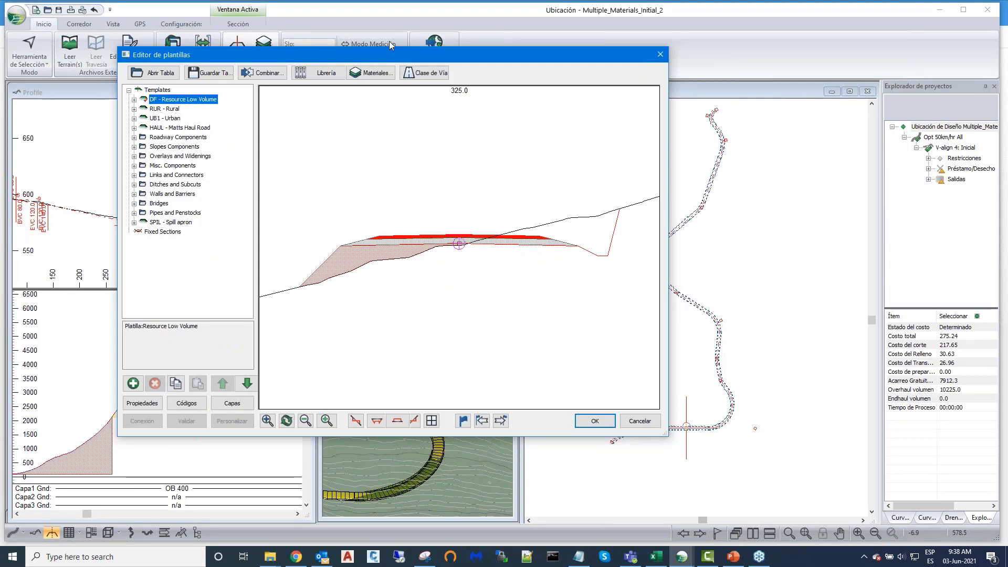
pyautogui.moveTo(461, 246)
pyautogui.mouseDown()
pyautogui.moveTo(465, 294)
pyautogui.moveTo(465, 182)
pyautogui.moveTo(472, 310)
pyautogui.moveTo(449, 185)
pyautogui.mouseUp()
pyautogui.click(639, 426)
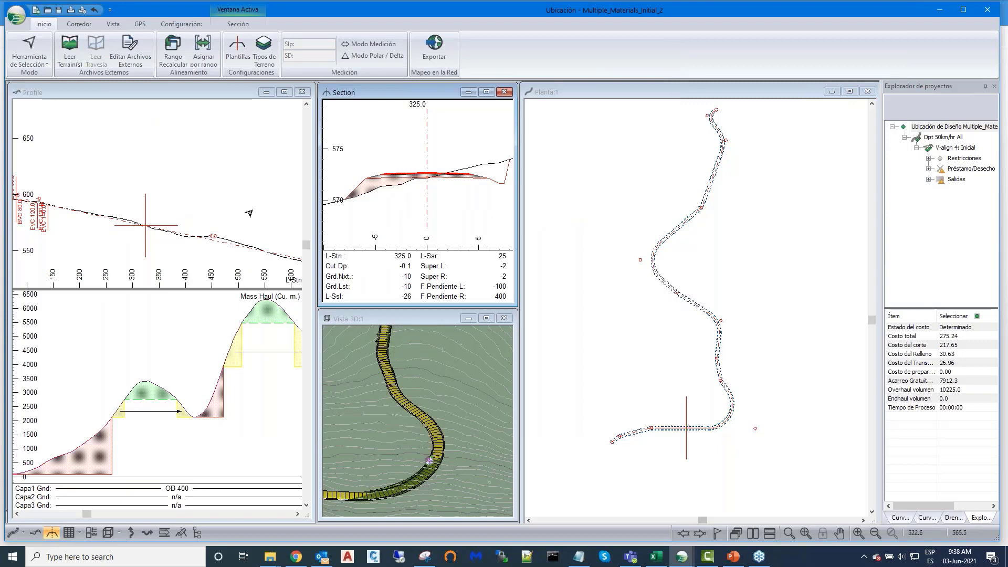
# Step: Widen the profile window across the plan view and examine the profile and mass haul diagram to the end of the alignment
pyautogui.moveTo(314, 214); pyautogui.dragTo(874, 220)
pyautogui.scroll(-3, 709, 198)
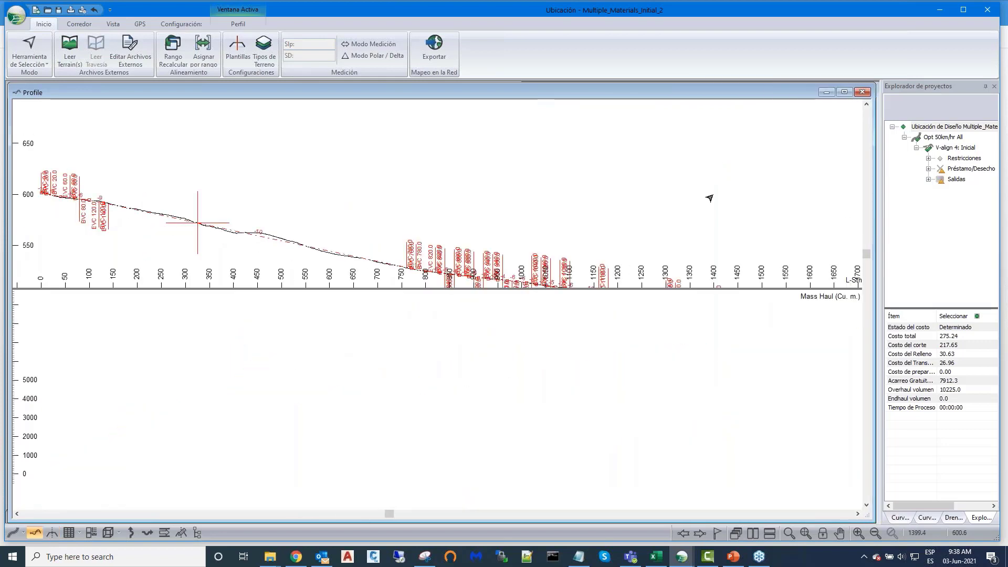
pyautogui.moveTo(713, 194); pyautogui.dragTo(524, 144, button='middle')
pyautogui.scroll(5, 490, 241)
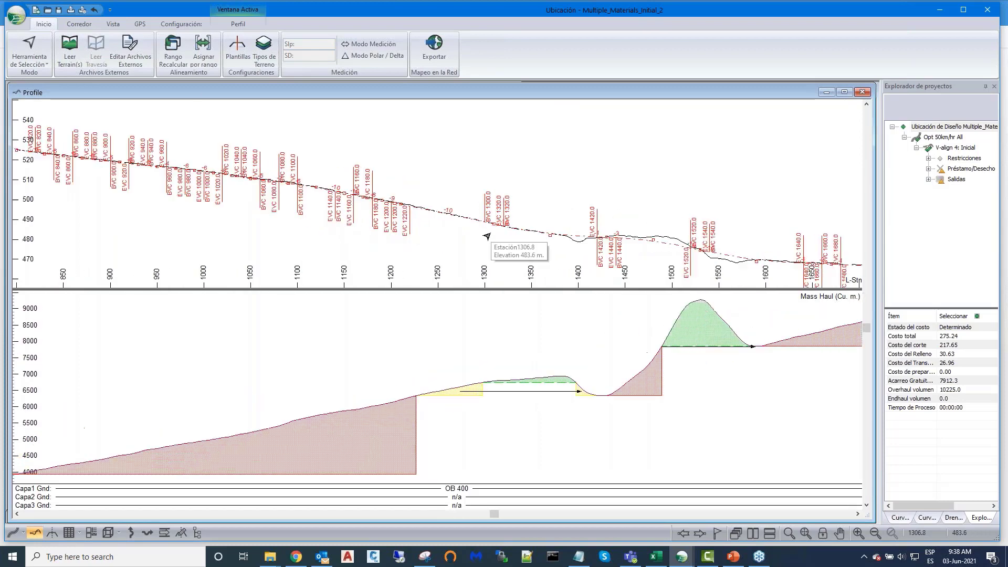
pyautogui.scroll(-2, 460, 210)
pyautogui.scroll(-1, 623, 164)
pyautogui.scroll(-1, 472, 179)
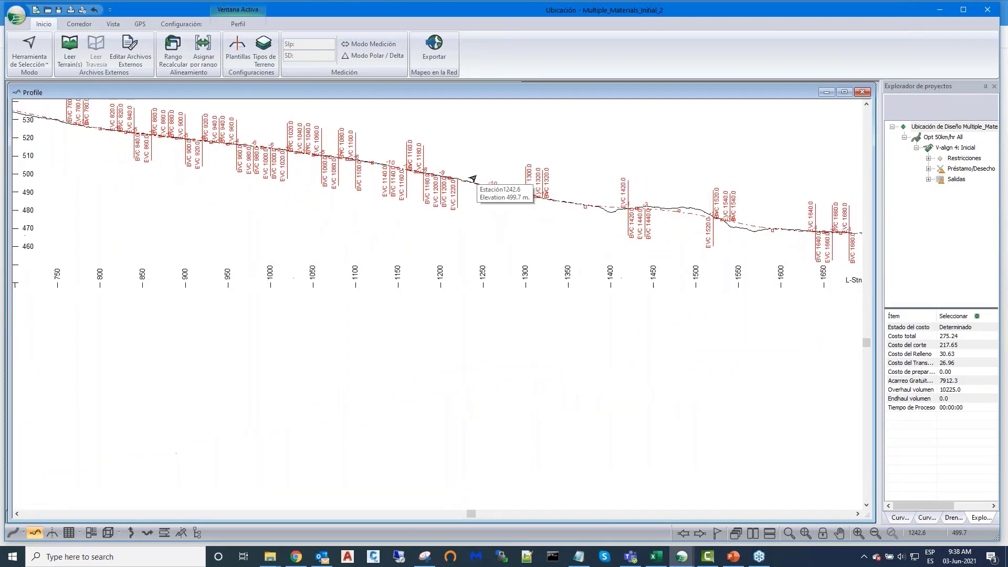
pyautogui.scroll(-2, 640, 177)
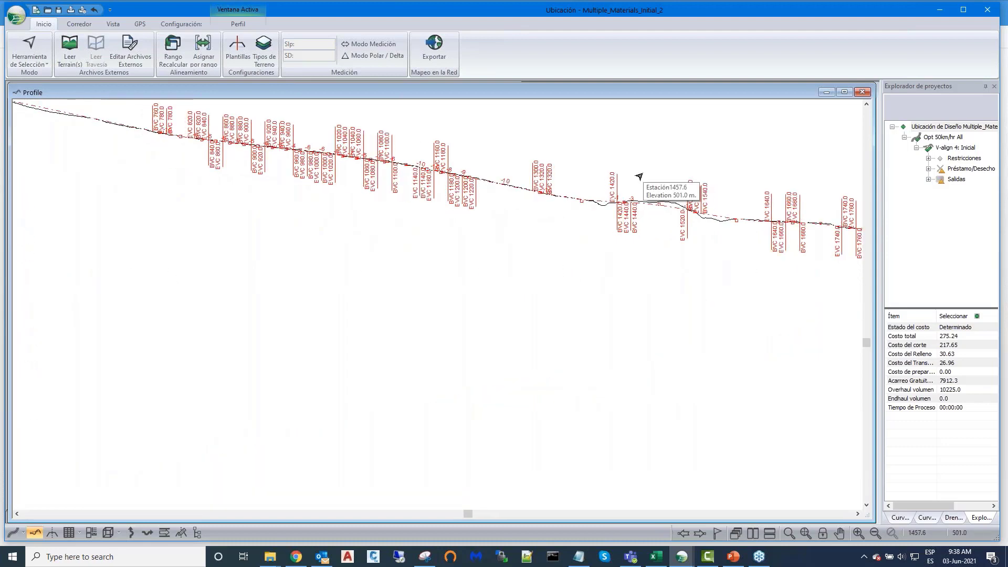
pyautogui.moveTo(660, 179); pyautogui.dragTo(573, 174, button='middle')
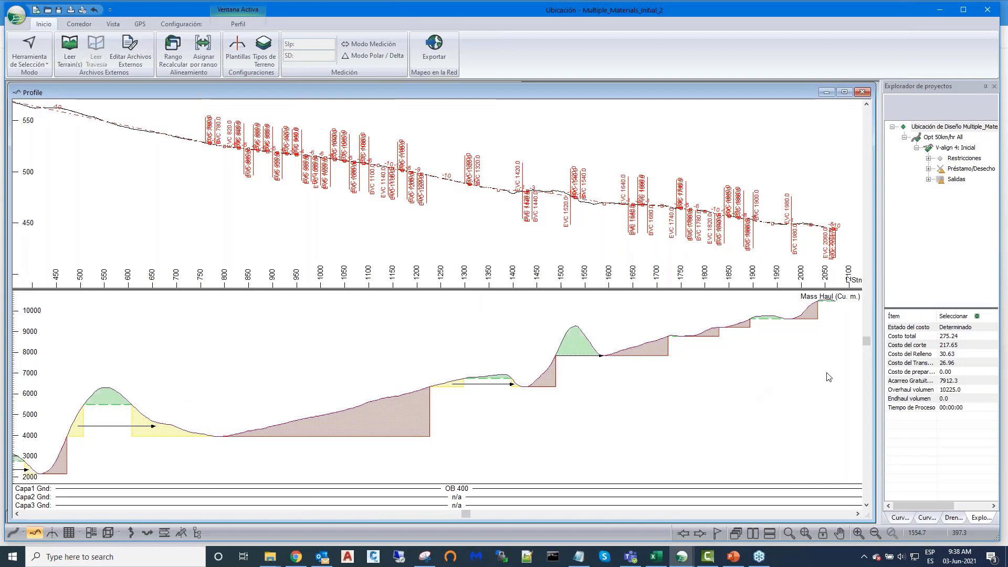
pyautogui.moveTo(836, 307)
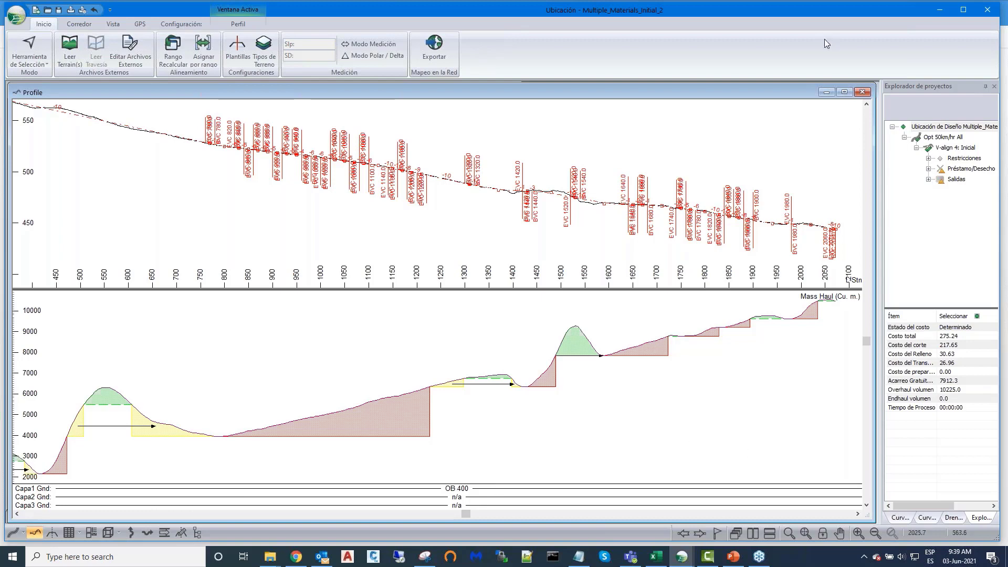
# Step: Restore the profile window's narrow layout, widen it again and inspect the profile with its ground layer rows
pyautogui.moveTo(874, 232); pyautogui.dragTo(314, 269)
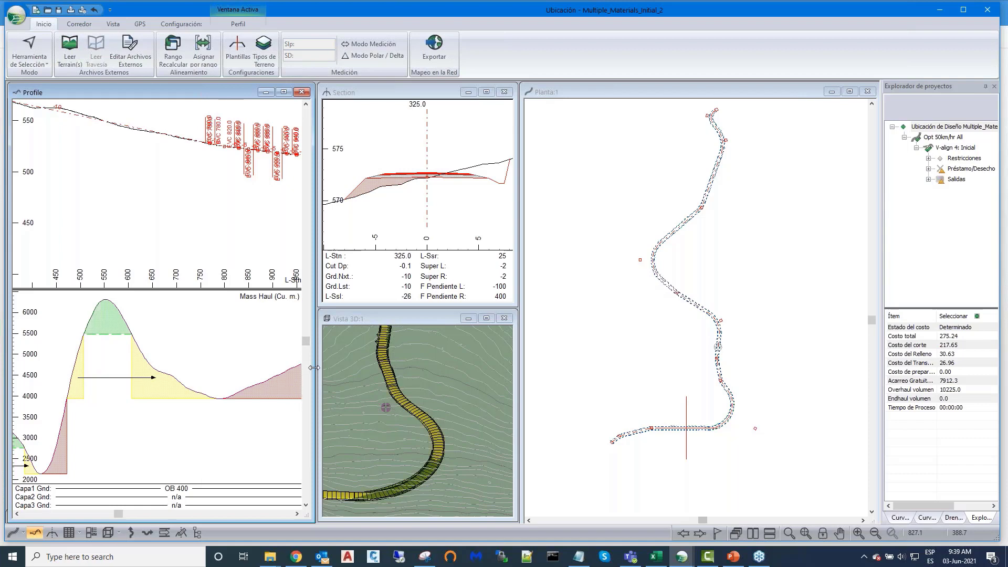
pyautogui.moveTo(314, 368); pyautogui.dragTo(875, 399)
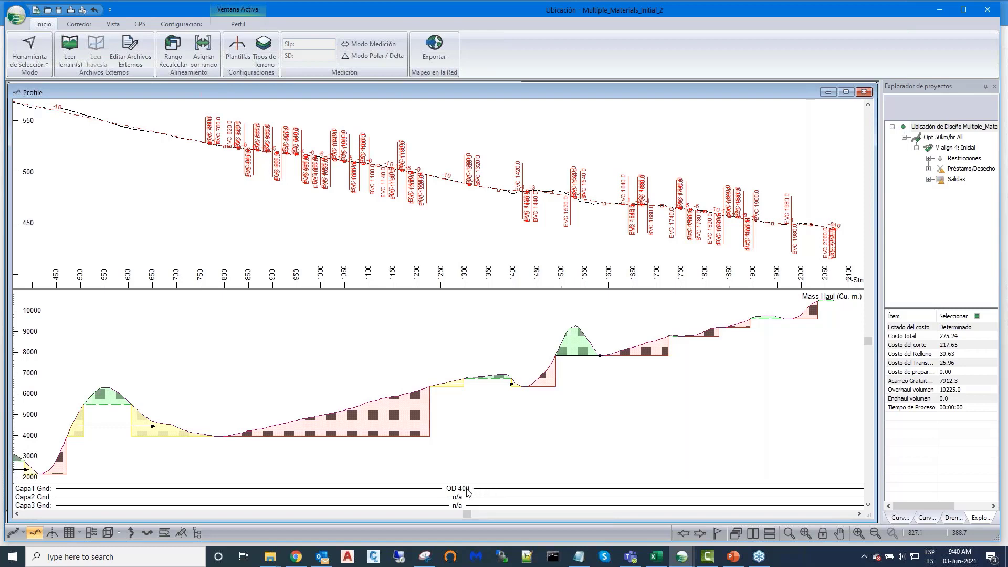
pyautogui.scroll(1, 470, 173)
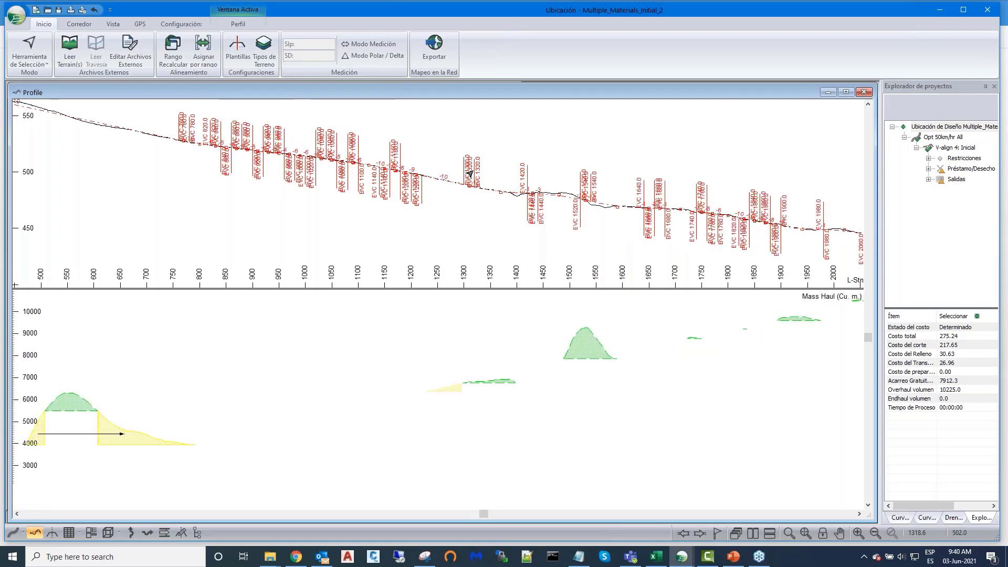
pyautogui.scroll(1, 469, 173)
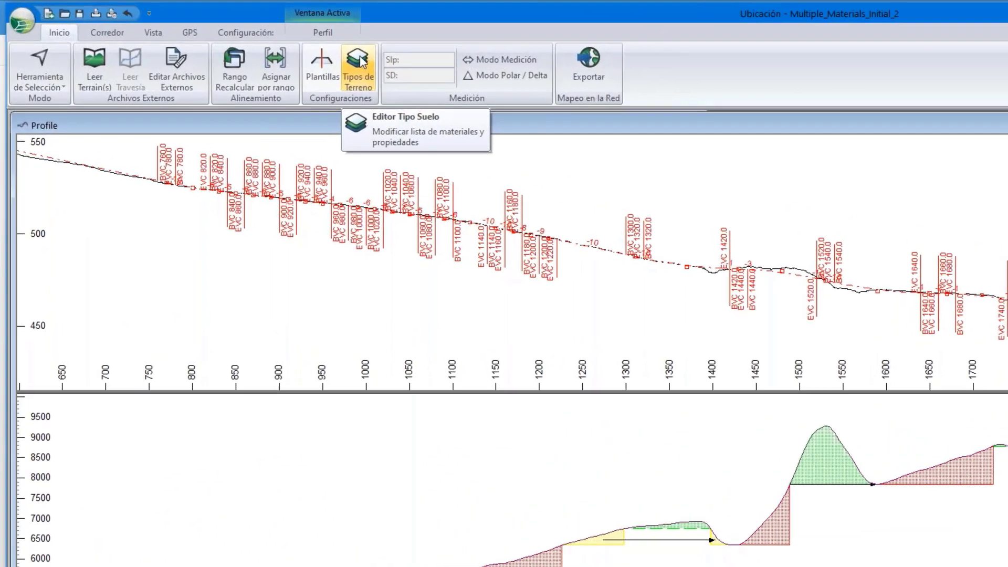
# Step: Review the slopes, expansion factors and costs of the terrain types from Gravel to Fractured Rock, and close the dialog without changes
pyautogui.click(268, 46)
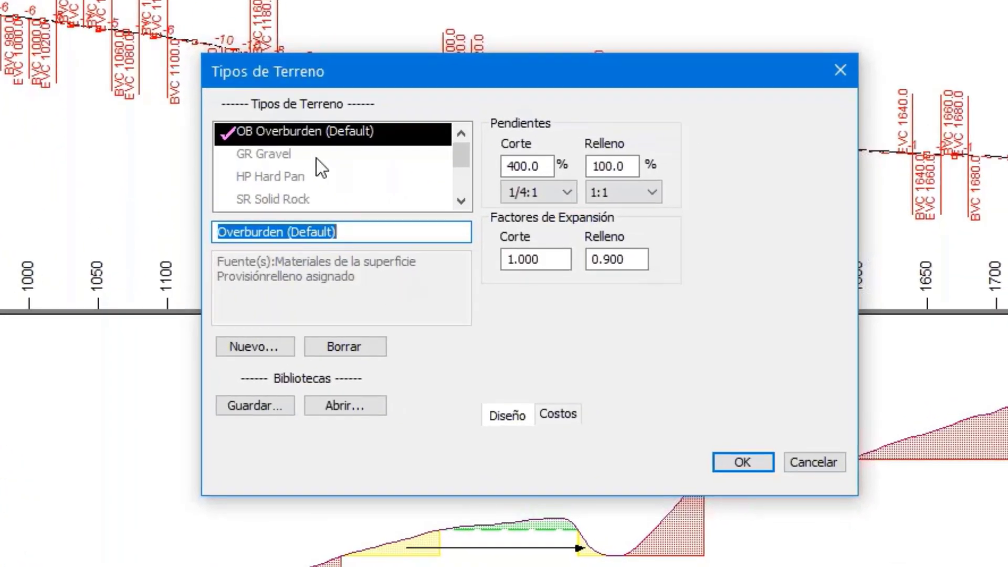
pyautogui.click(262, 155)
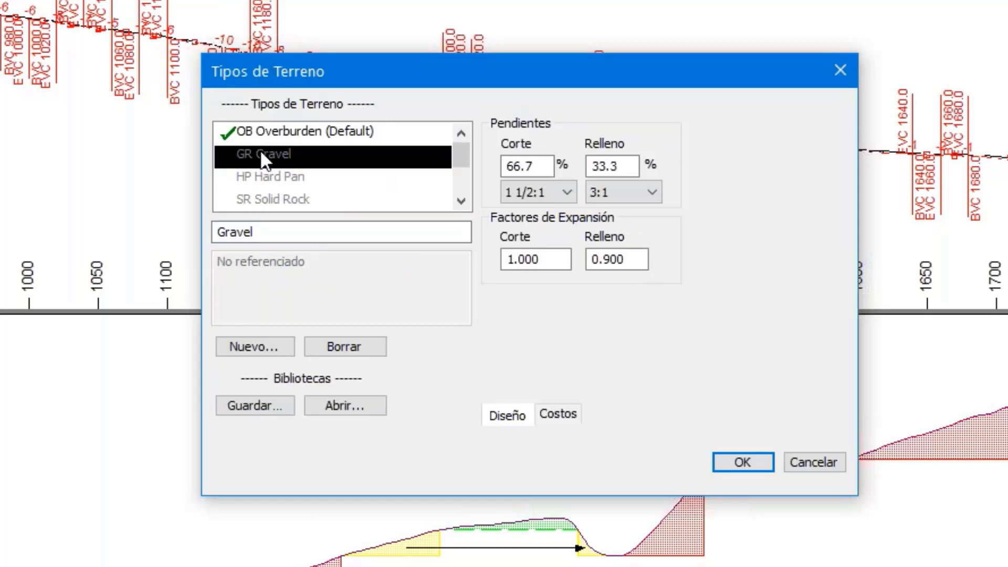
pyautogui.click(264, 132)
pyautogui.click(263, 153)
pyautogui.click(263, 176)
pyautogui.click(262, 200)
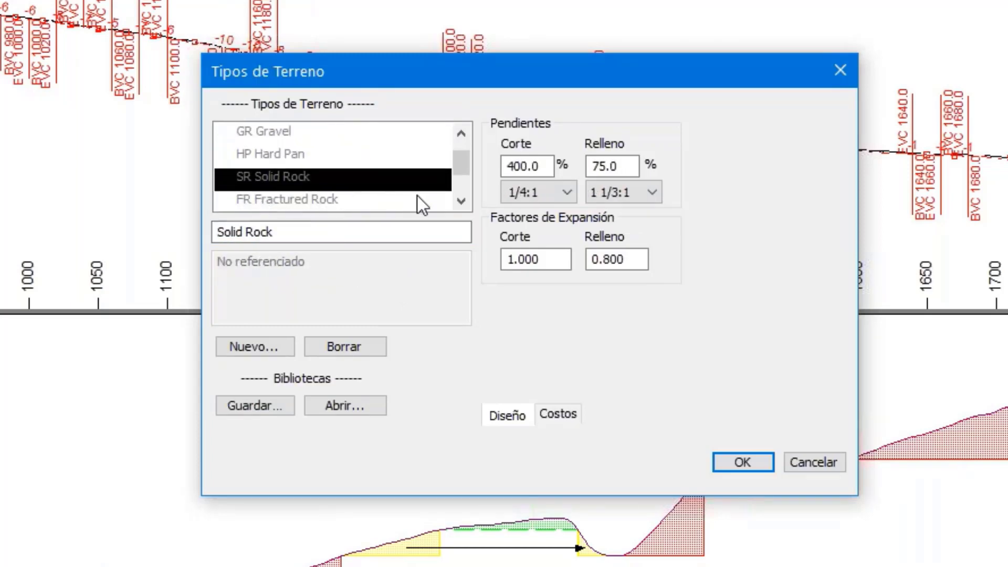
pyautogui.click(314, 199)
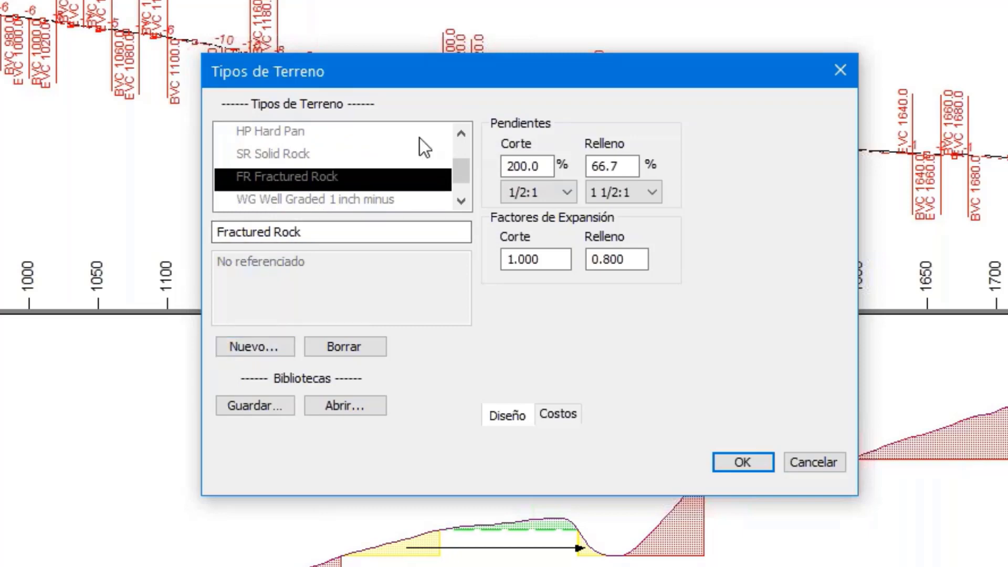
pyautogui.click(462, 130)
pyautogui.click(462, 130)
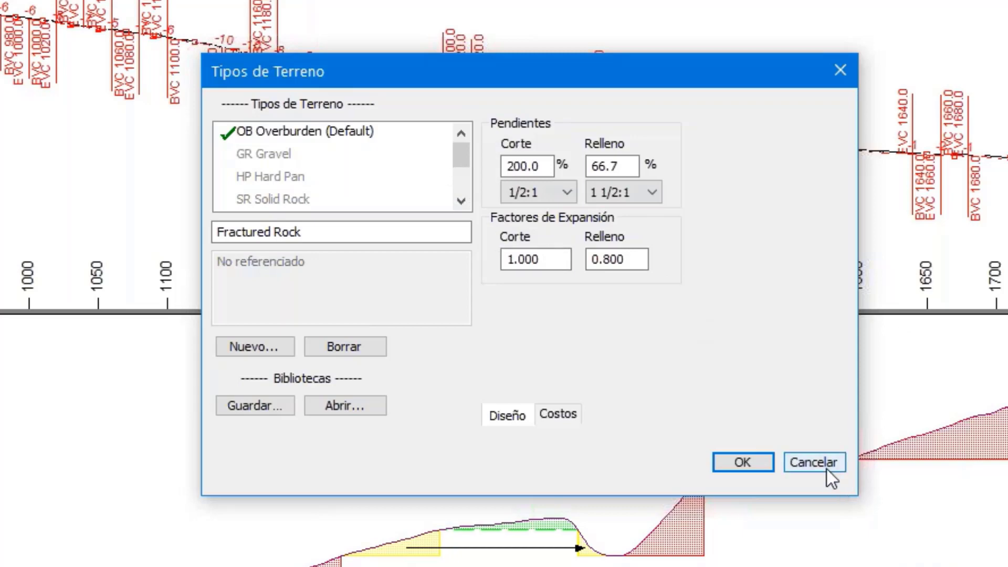
pyautogui.click(571, 416)
pyautogui.click(794, 465)
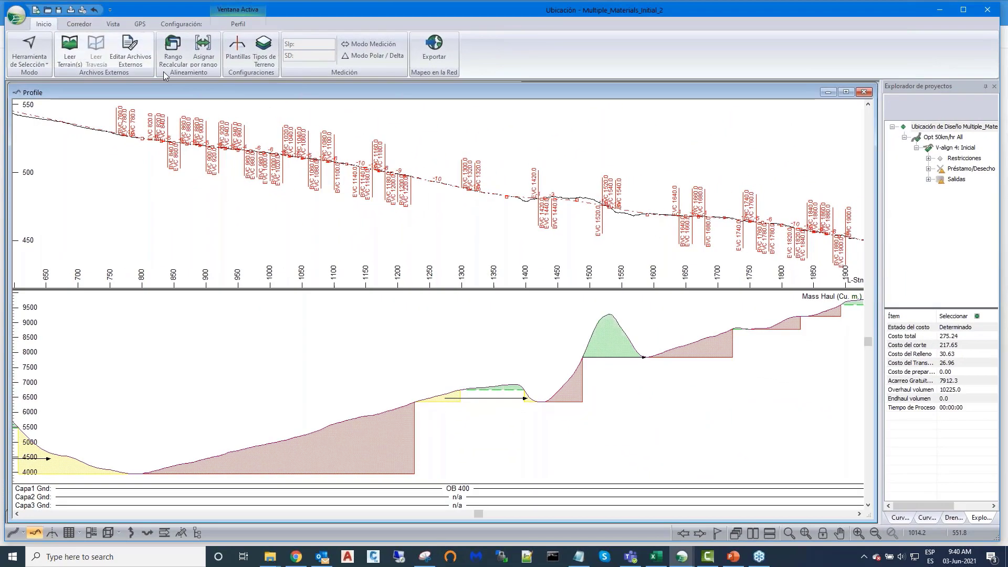
# Step: Open the terrain layer definition for the OB sub-horizon range in the corridor's assign-parameters-by-range settings
pyautogui.click(78, 24)
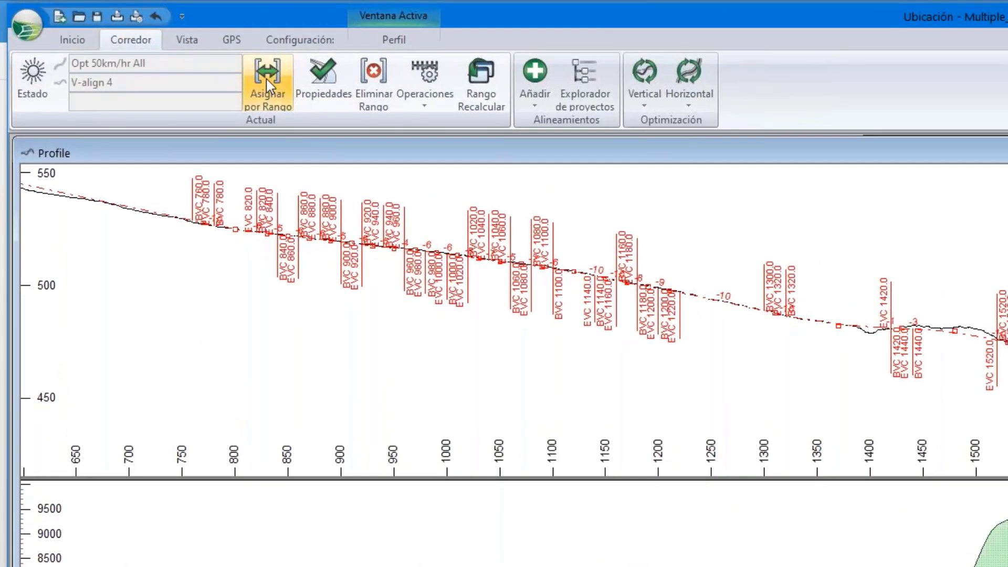
pyautogui.click(220, 64)
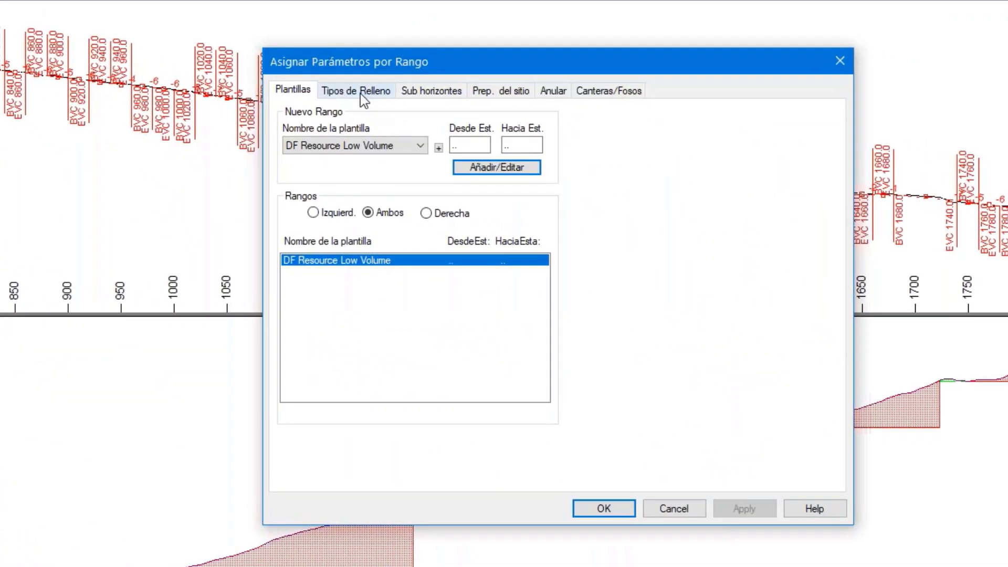
pyautogui.moveTo(455, 63); pyautogui.dragTo(354, 23)
pyautogui.click(318, 40)
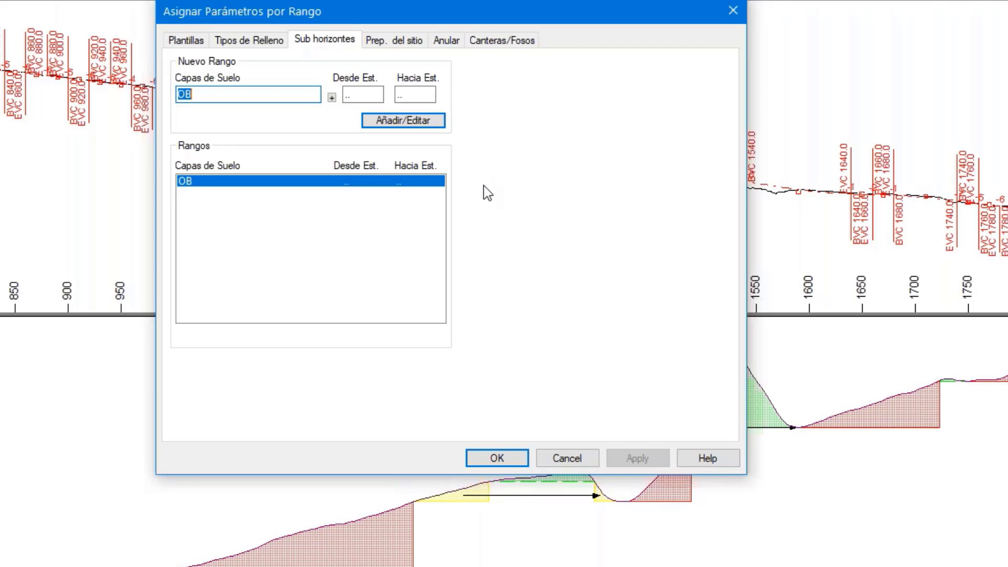
pyautogui.click(332, 98)
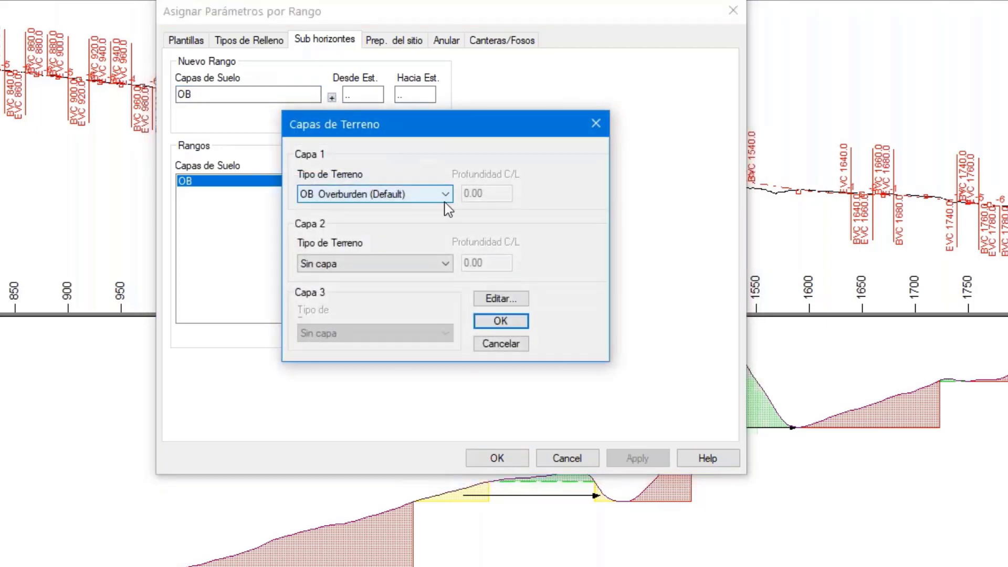
# Step: Keep OB Overburden as layer 1, and set layer 2 to HP Hard Pan and layer 3 to SR Solid Rock
pyautogui.click(446, 195)
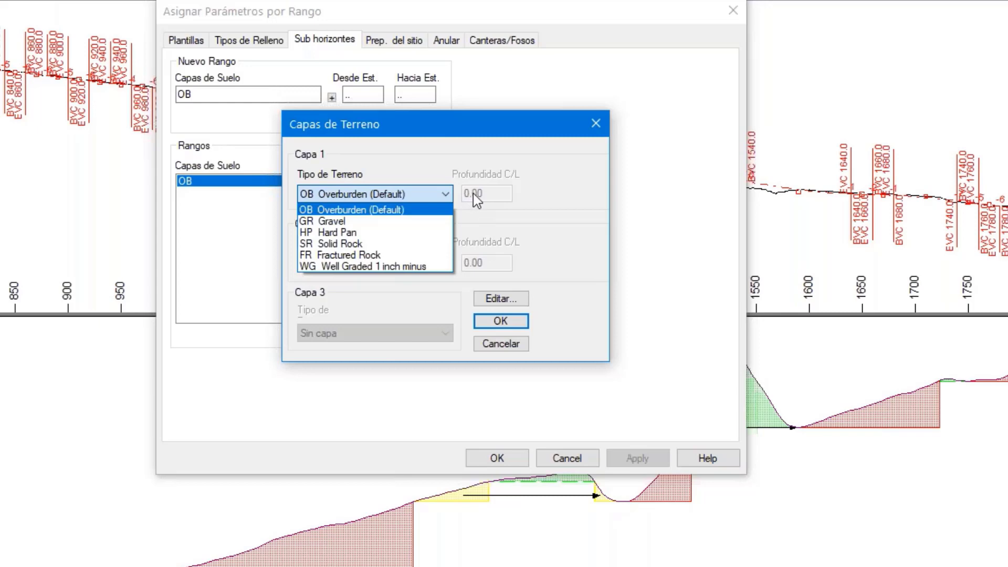
pyautogui.click(559, 253)
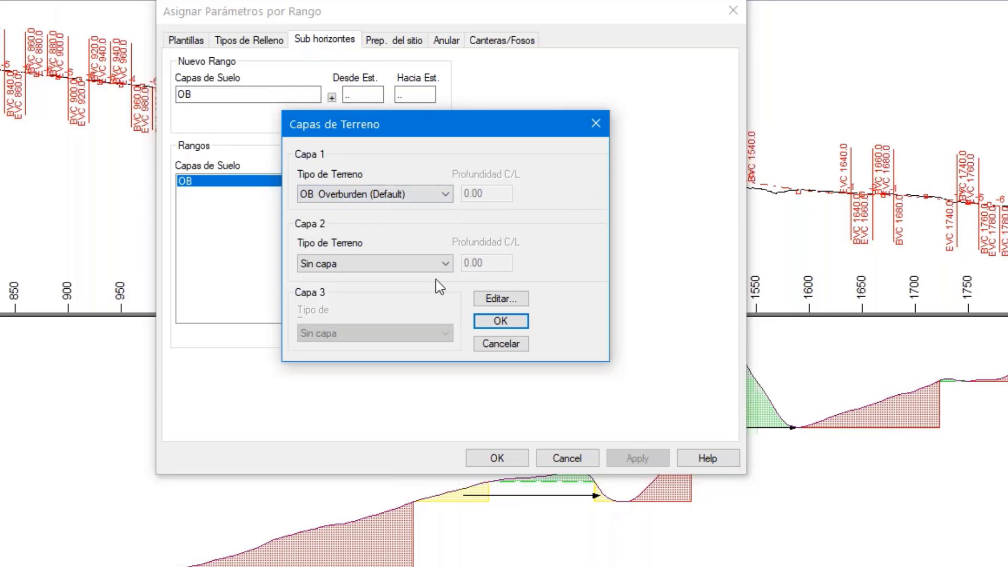
pyautogui.click(446, 265)
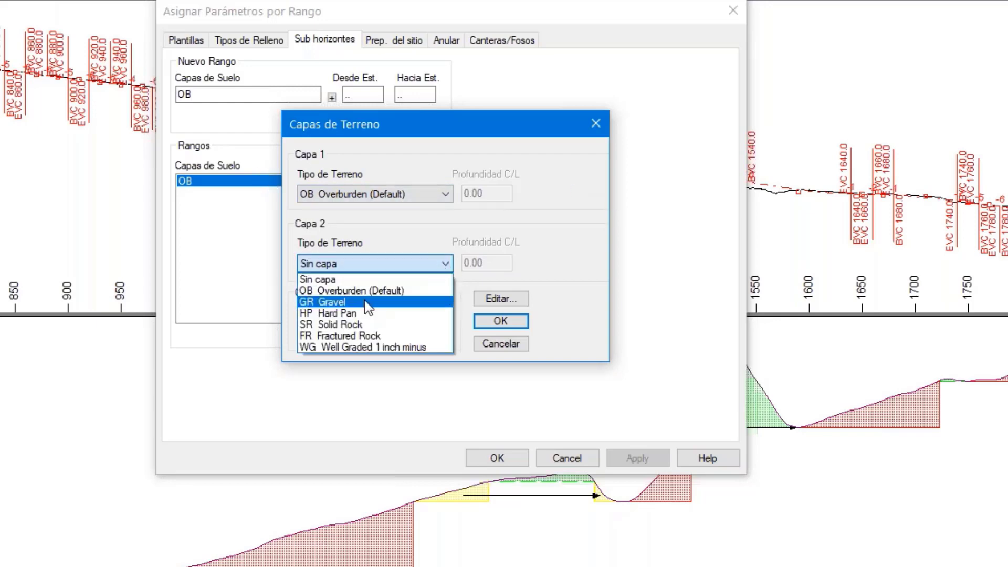
pyautogui.click(346, 313)
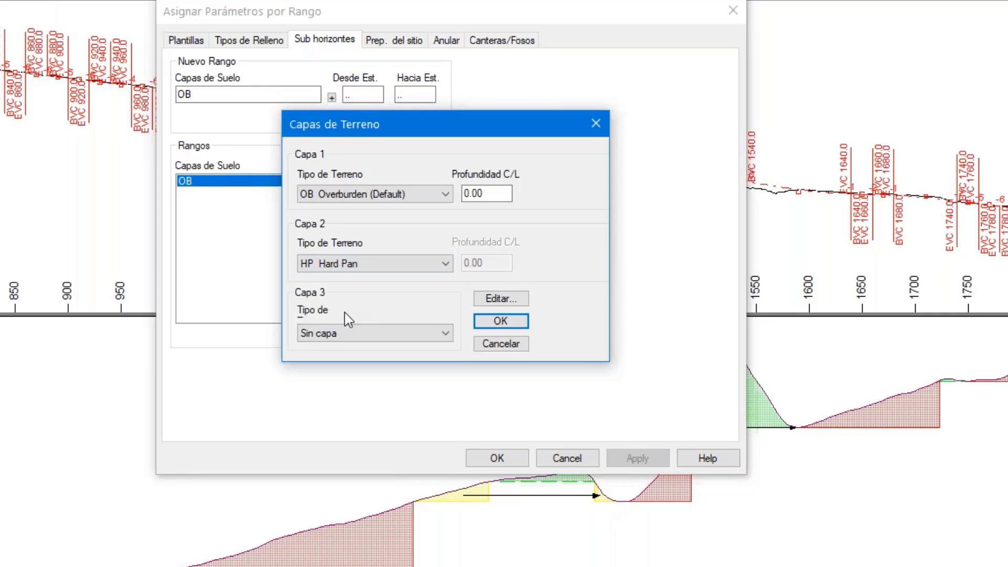
pyautogui.click(446, 334)
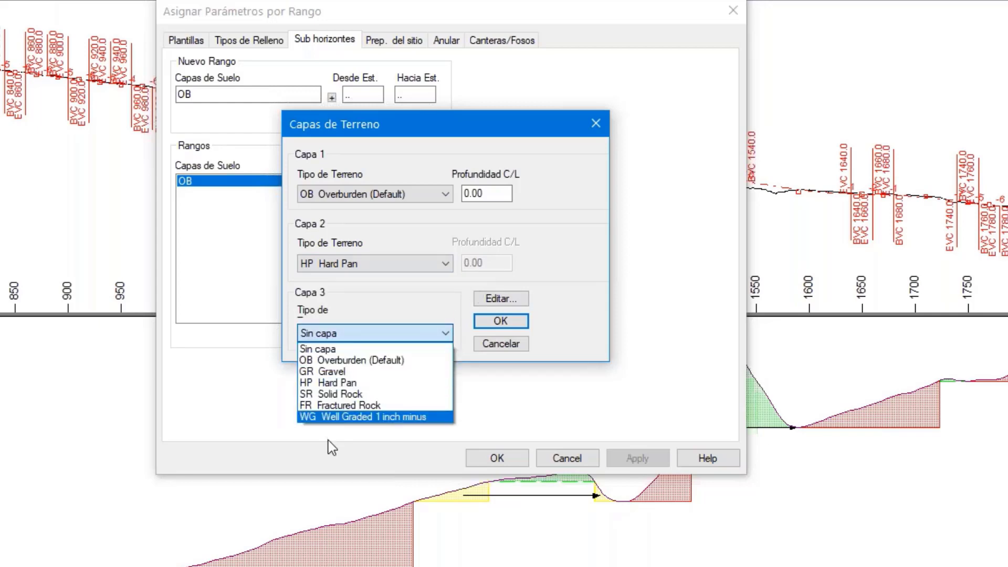
pyautogui.click(336, 394)
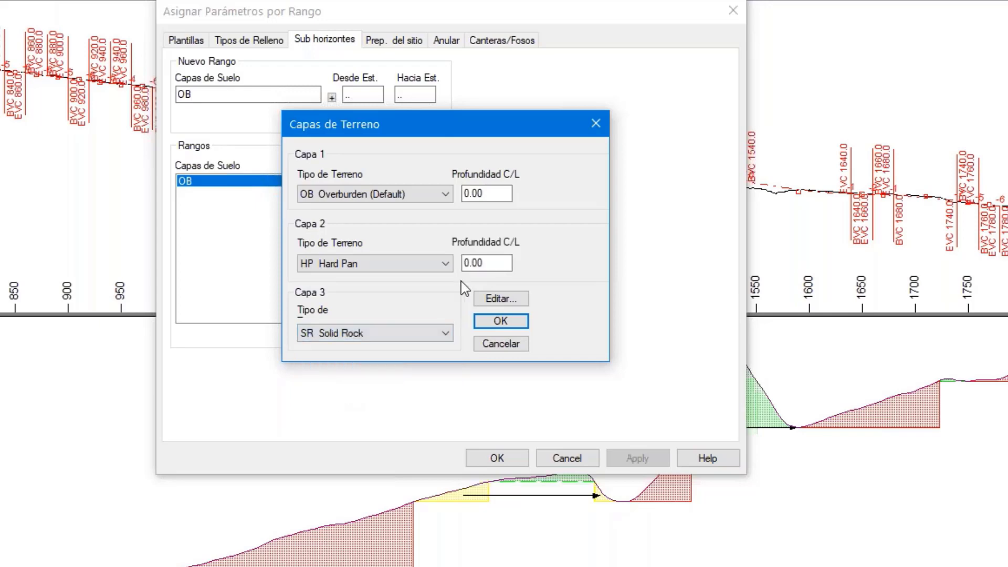
# Step: Set the centreline depth of terrain layer 1 to 0.50 and layer 2 to 1.00, and accept the layer definition
pyautogui.click(471, 194)
pyautogui.write('5')
pyautogui.press('Delete')
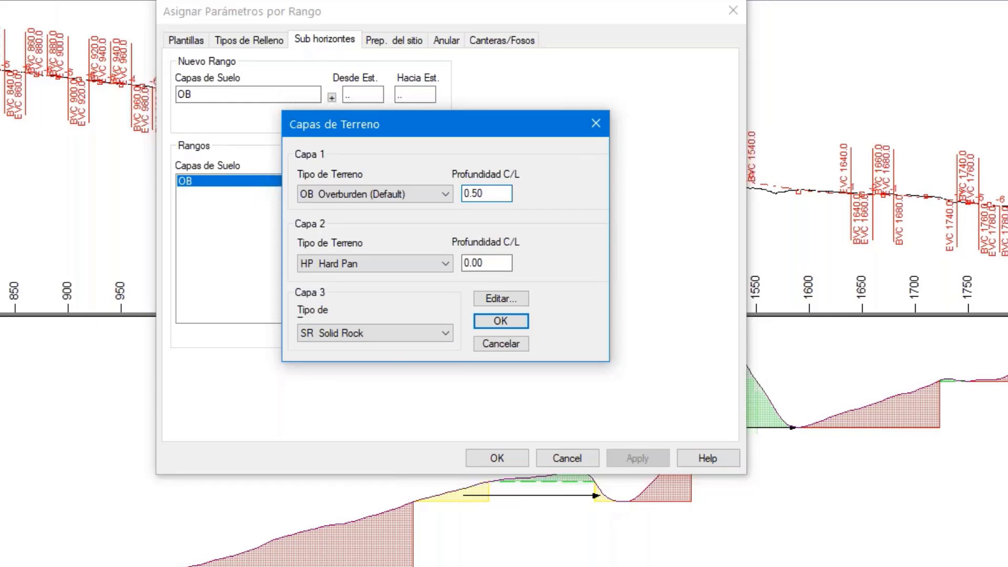
pyautogui.click(467, 262)
pyautogui.write('1')
pyautogui.press('Delete')
pyautogui.click(501, 321)
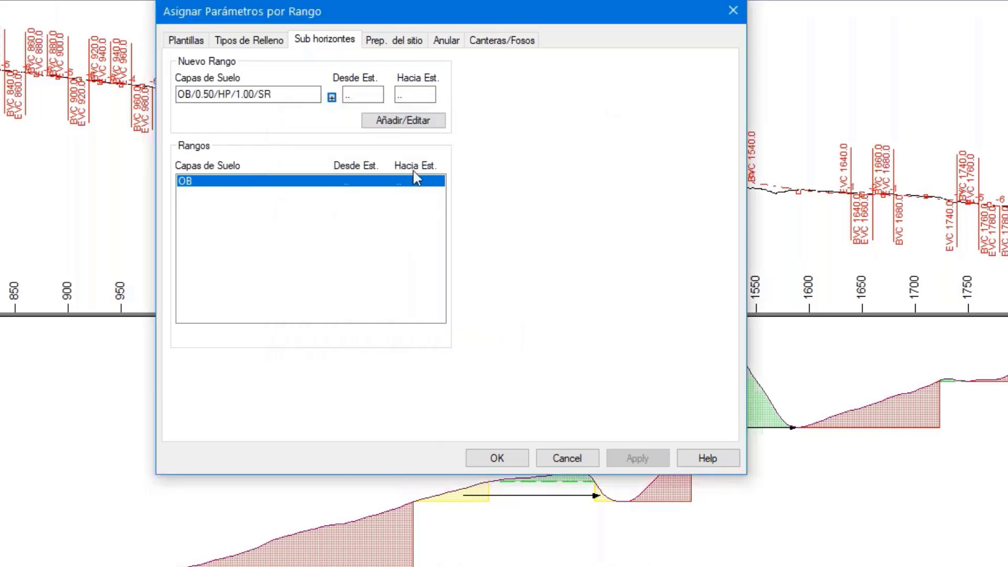
# Step: Update the sub-horizon range with the OB/0.50/HP/1.00/SR layers and recalculate all stations with re-costing
pyautogui.click(406, 120)
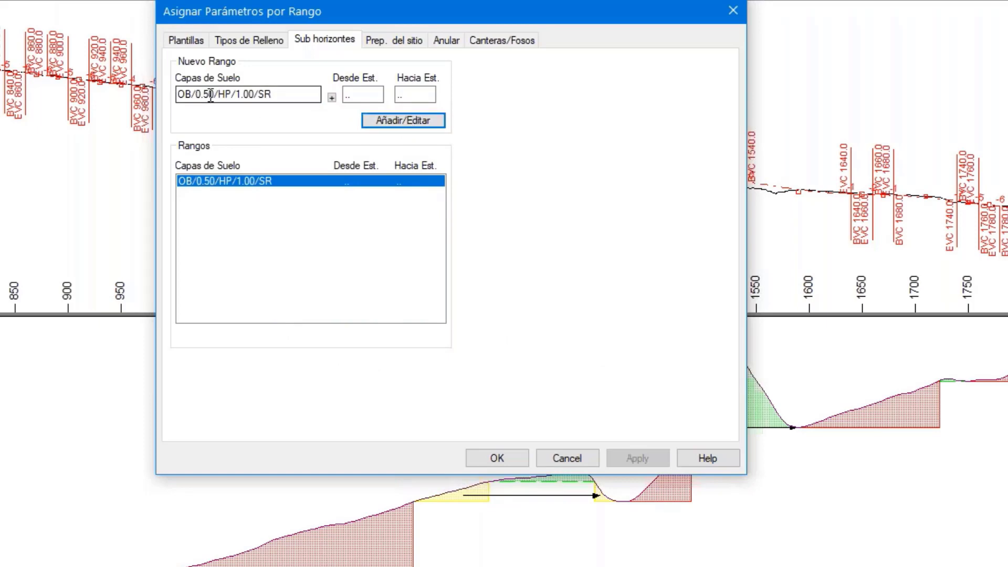
pyautogui.click(414, 95)
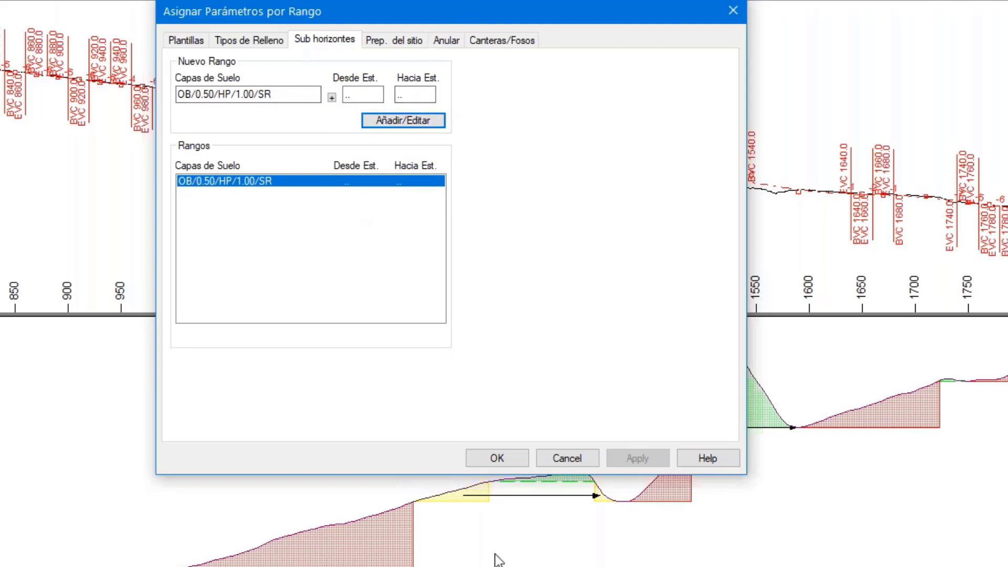
pyautogui.click(520, 460)
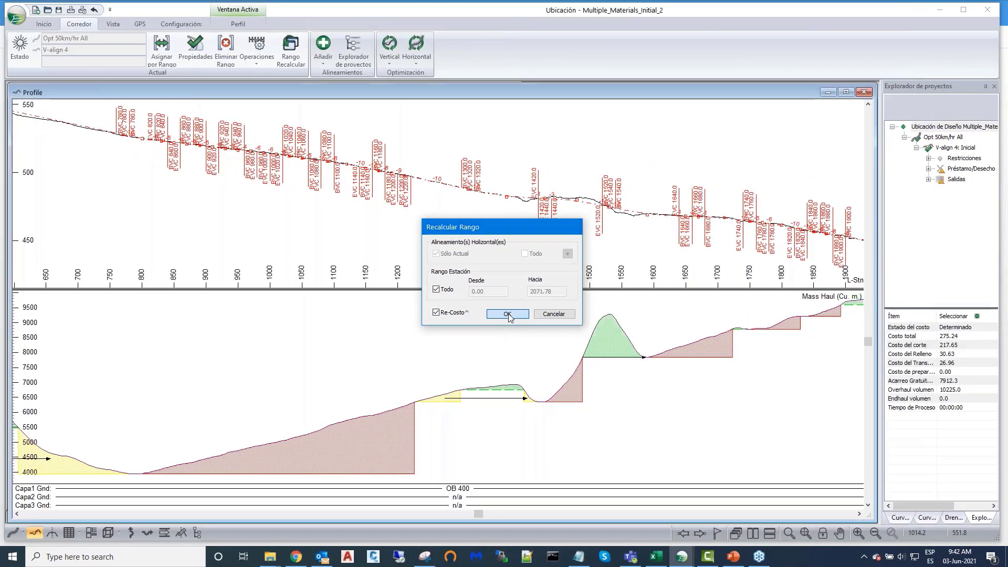
pyautogui.click(508, 313)
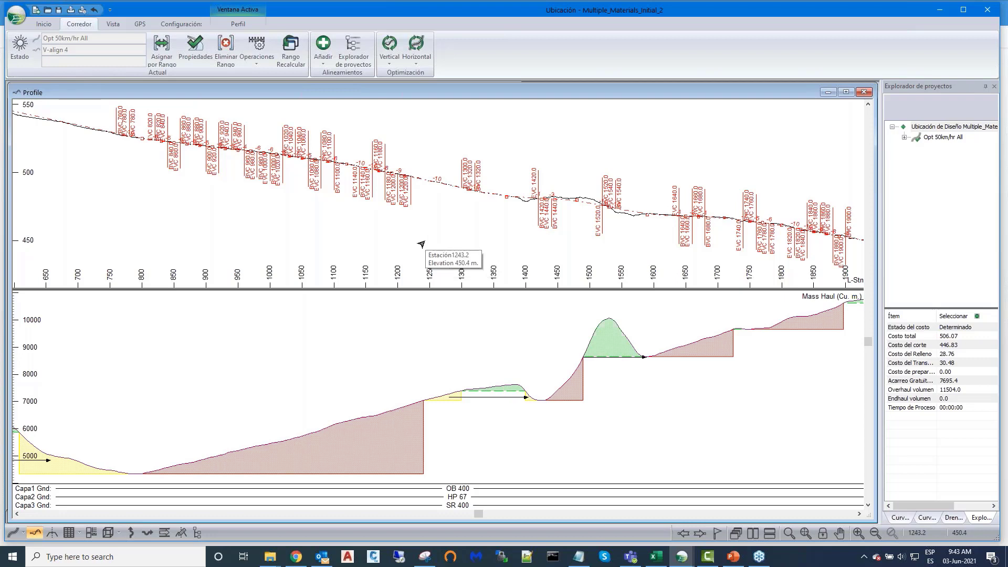
# Step: Open the data table, enlarge it to review the cut, fill and mass haul volumes by station, and minimize it
pyautogui.moveTo(366, 270)
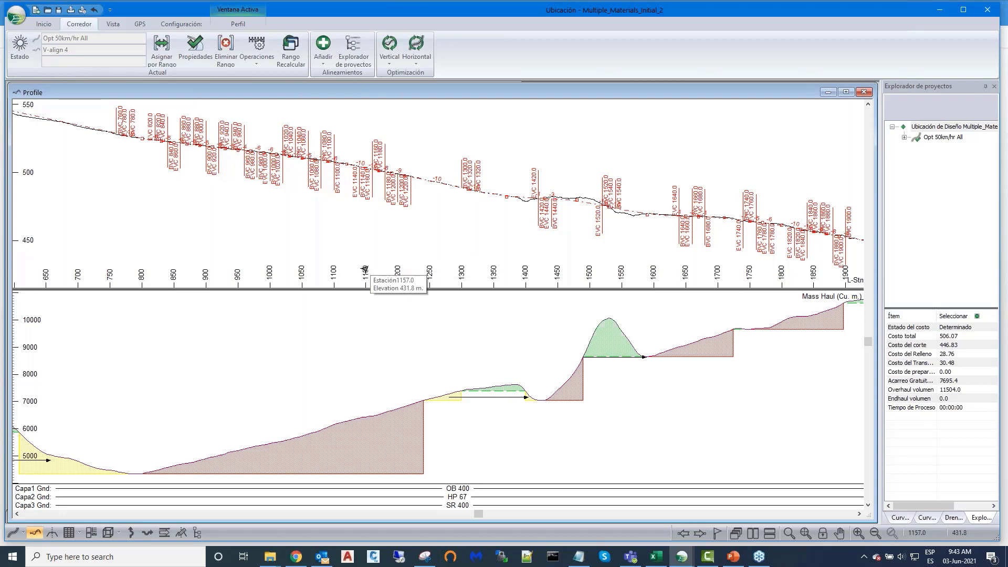
pyautogui.click(69, 533)
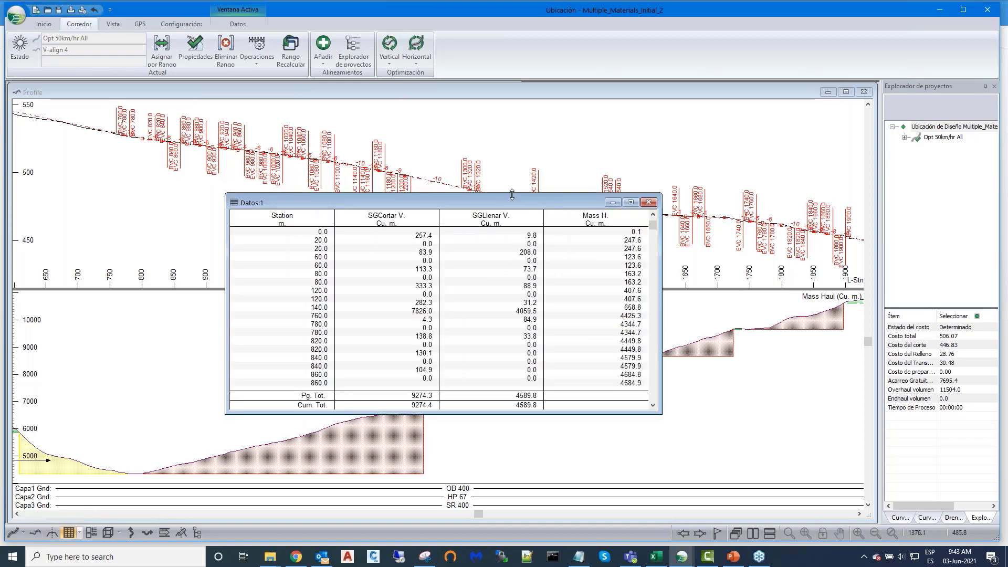
pyautogui.moveTo(461, 183); pyautogui.dragTo(461, 108)
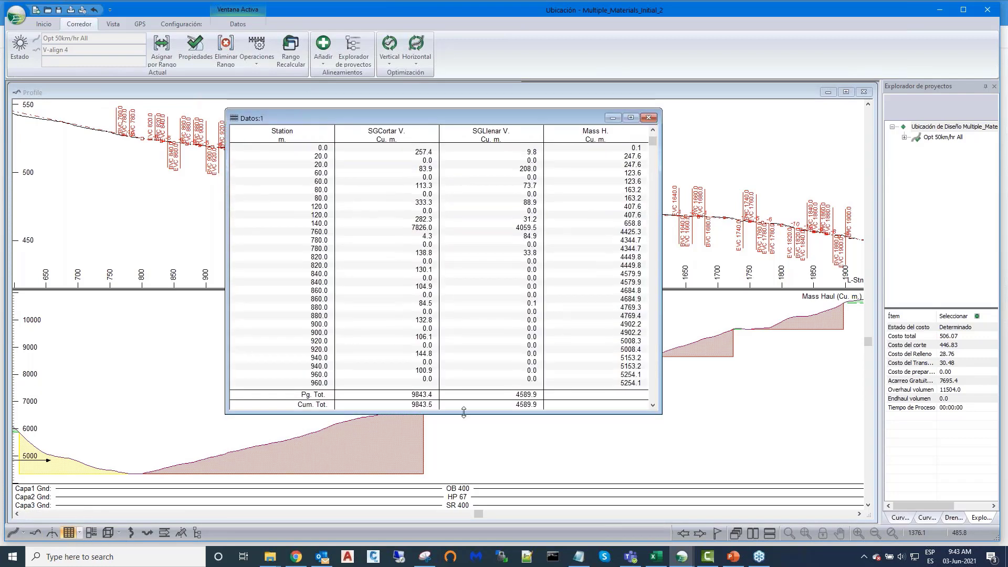
pyautogui.moveTo(466, 414); pyautogui.dragTo(467, 513)
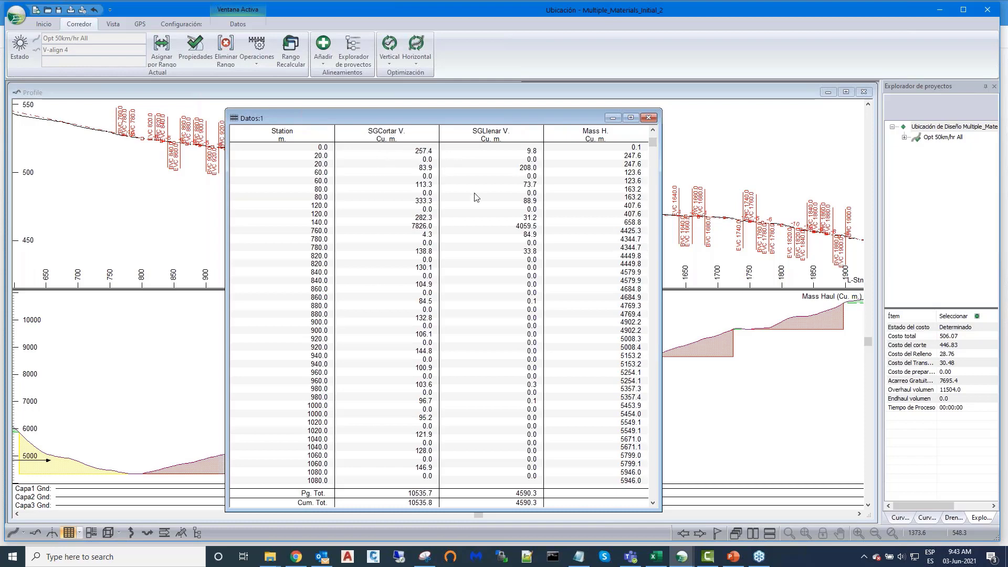
pyautogui.scroll(-2, 475, 197)
pyautogui.scroll(-2, 475, 197)
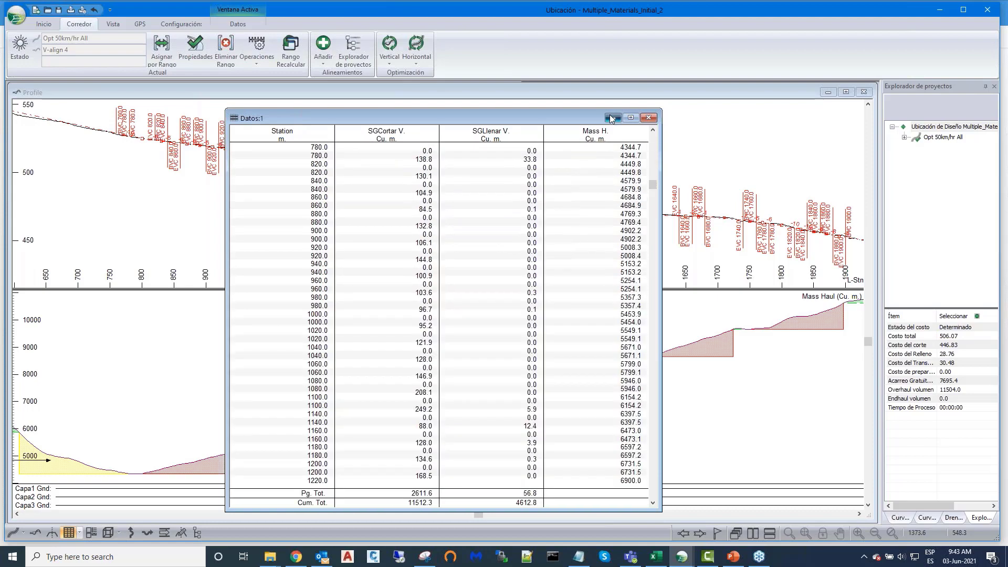
pyautogui.click(611, 117)
# Step: Enable the use of OptiHaul volumes in the mass haul graphic options
pyautogui.rightClick(226, 375)
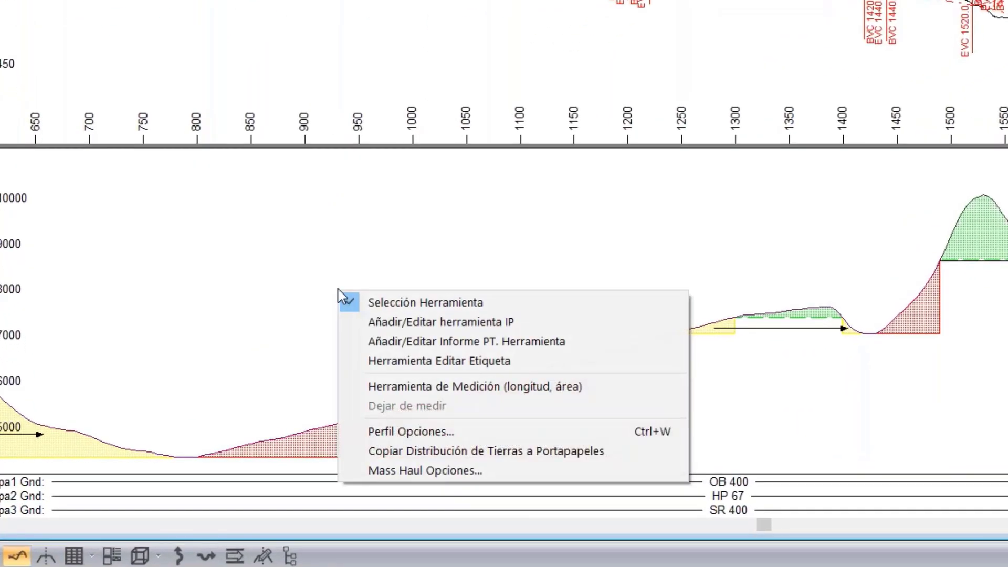
pyautogui.click(402, 476)
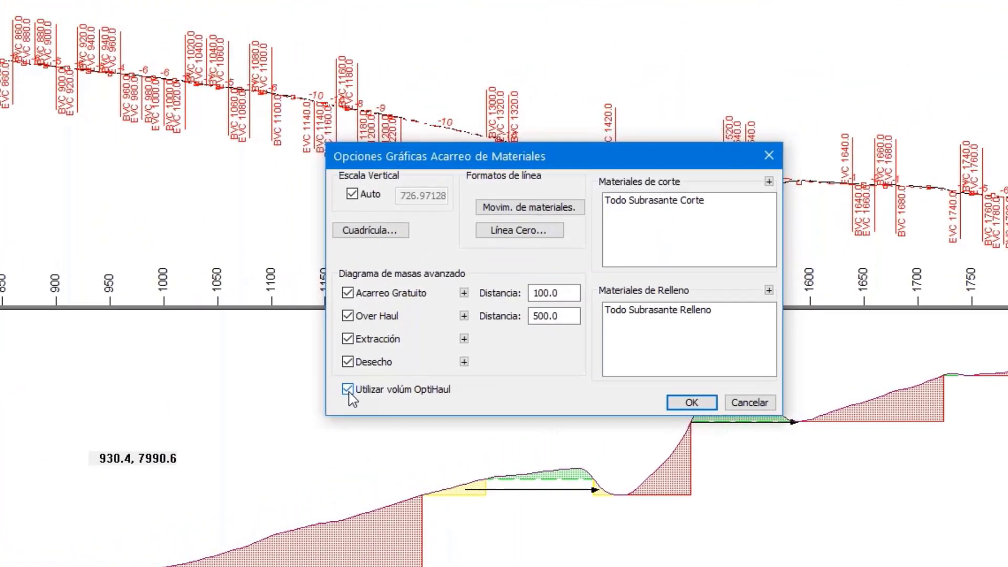
pyautogui.click(693, 403)
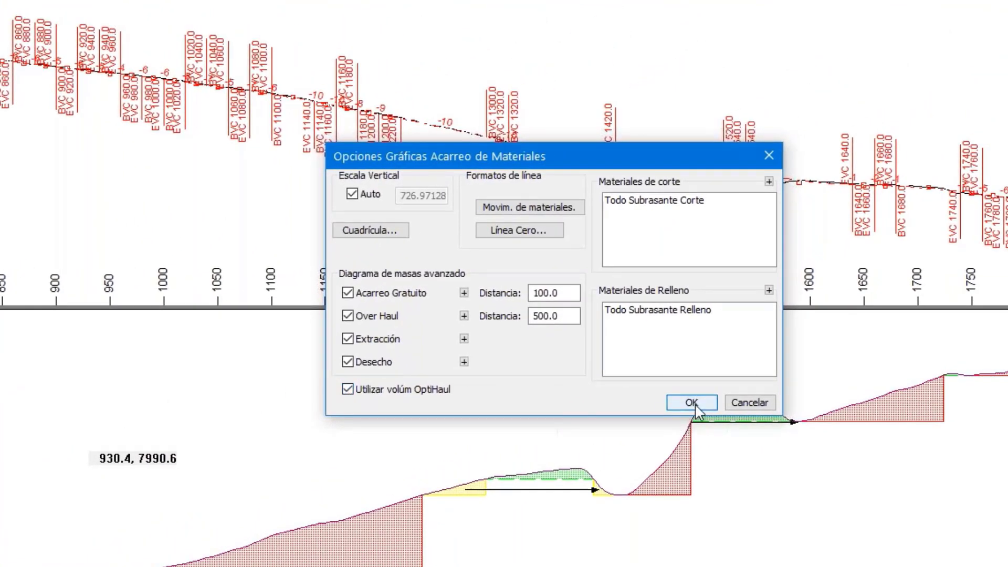
pyautogui.click(692, 402)
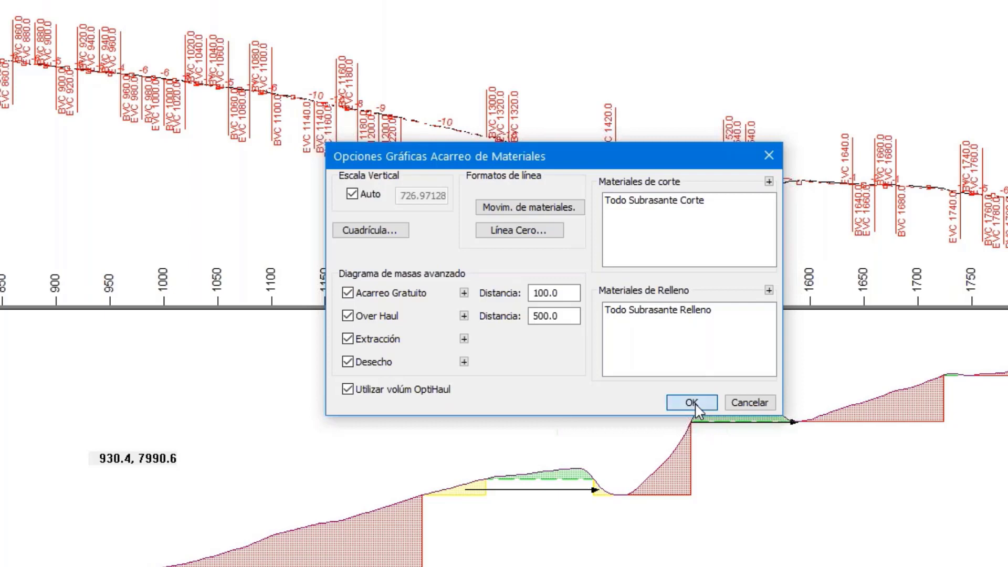
pyautogui.click(693, 402)
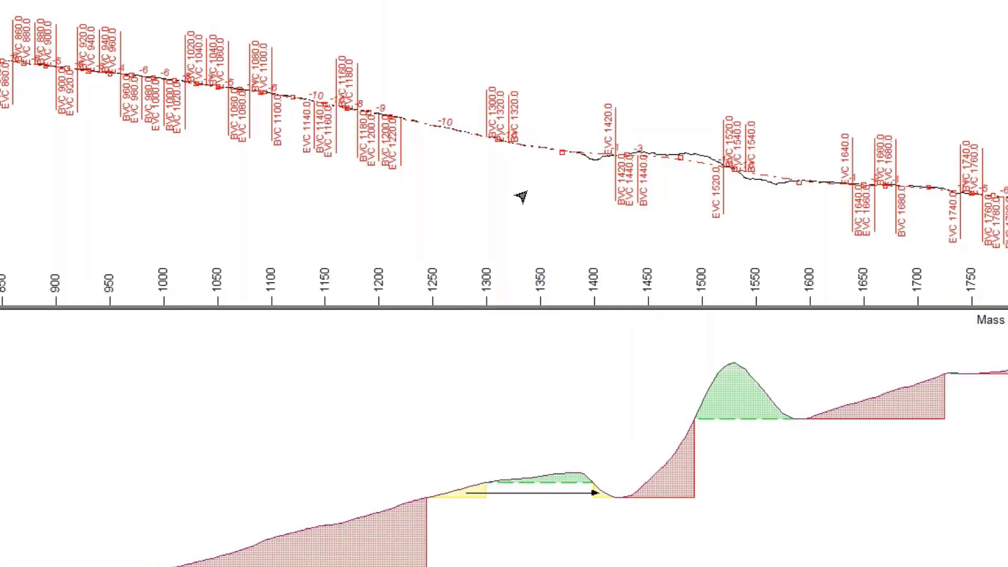
# Step: Add the Opt. Haul sub-window to the profile window below the ground layer rows
pyautogui.scroll(-2, 521, 196)
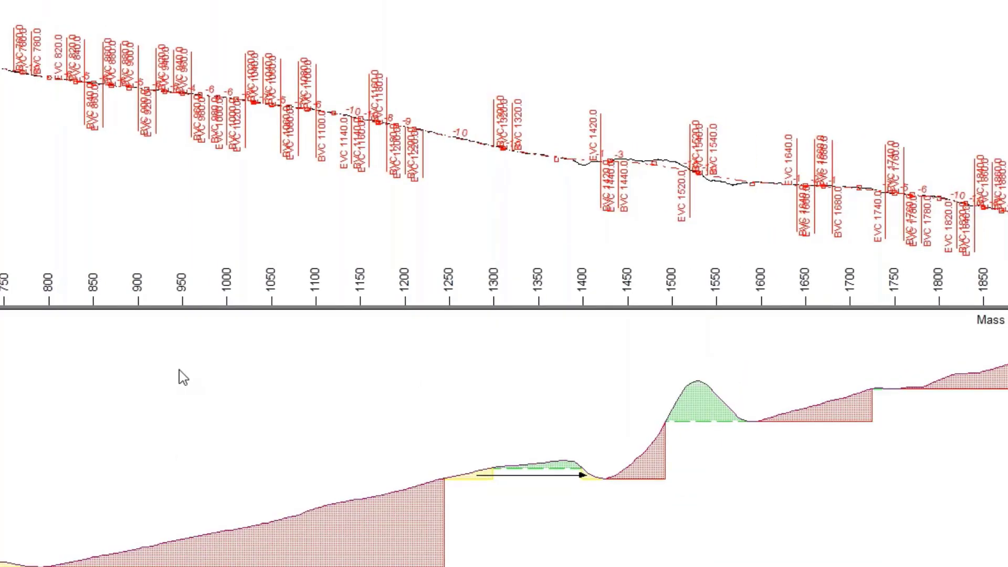
pyautogui.rightClick(357, 187)
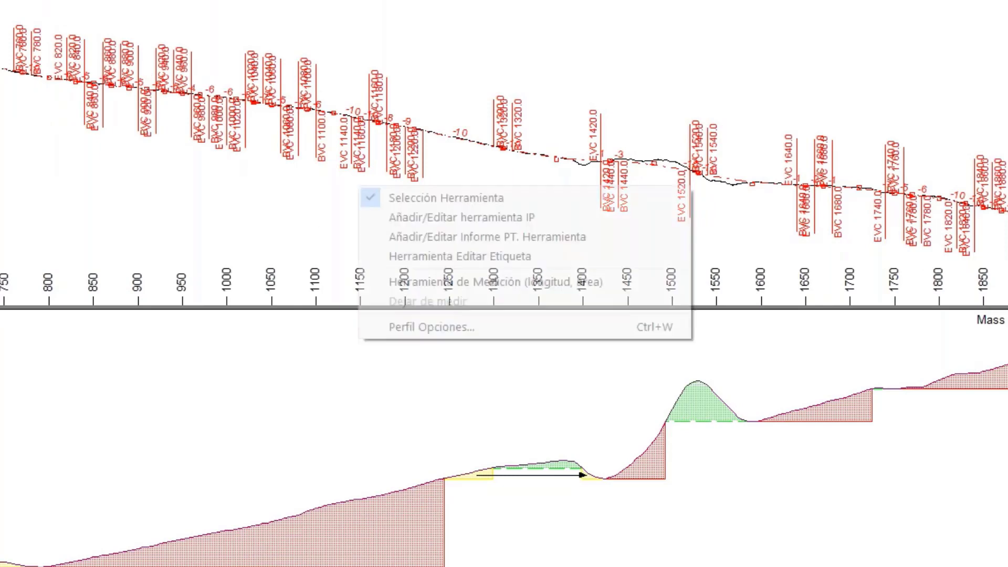
pyautogui.click(401, 330)
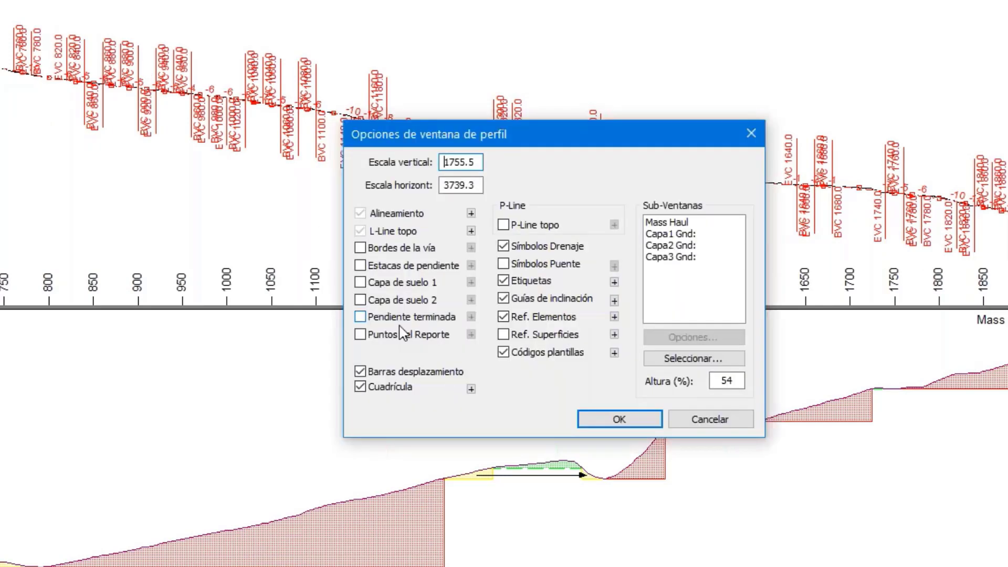
pyautogui.click(707, 361)
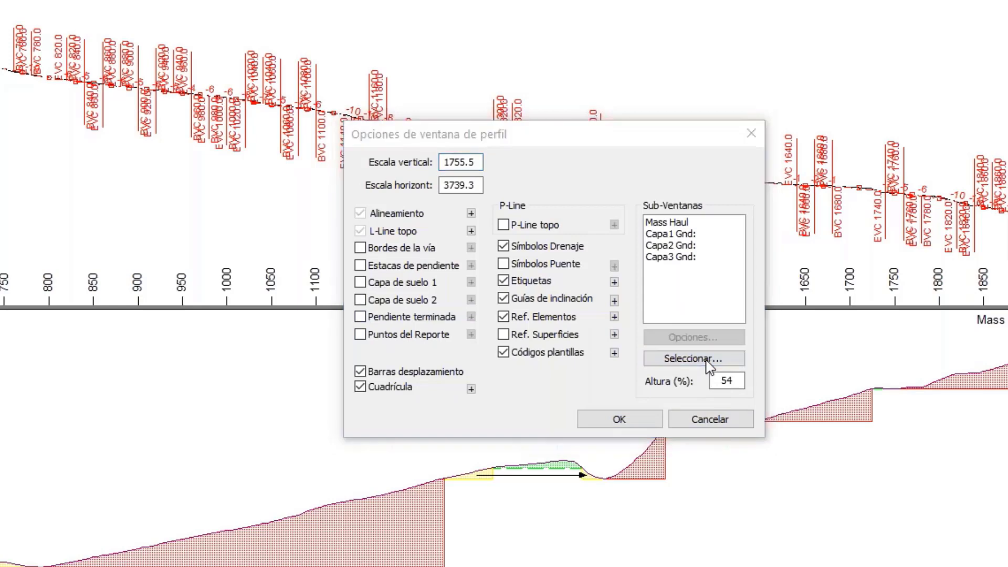
pyautogui.click(542, 305)
pyautogui.click(543, 305)
pyautogui.click(418, 269)
pyautogui.click(391, 330)
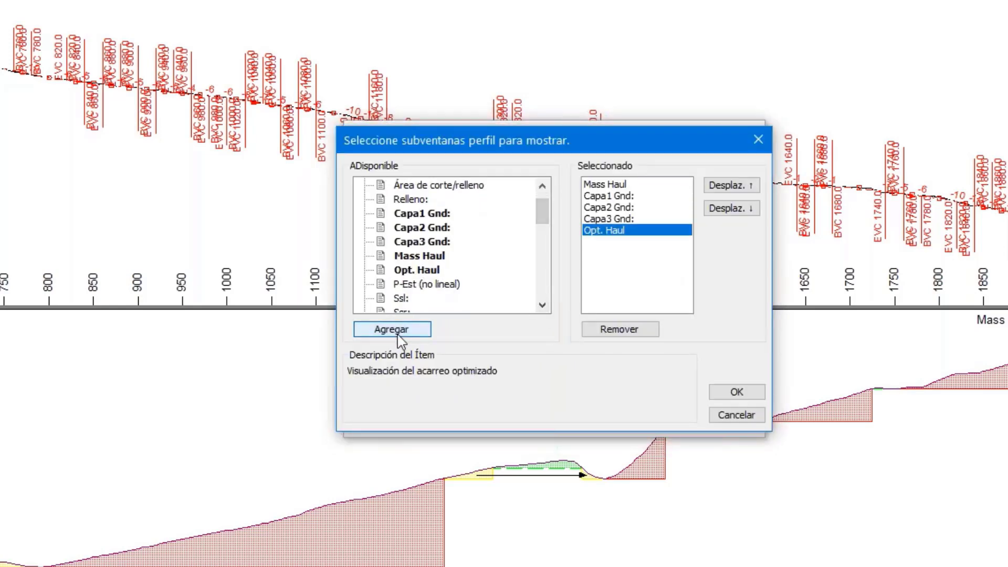
pyautogui.click(718, 398)
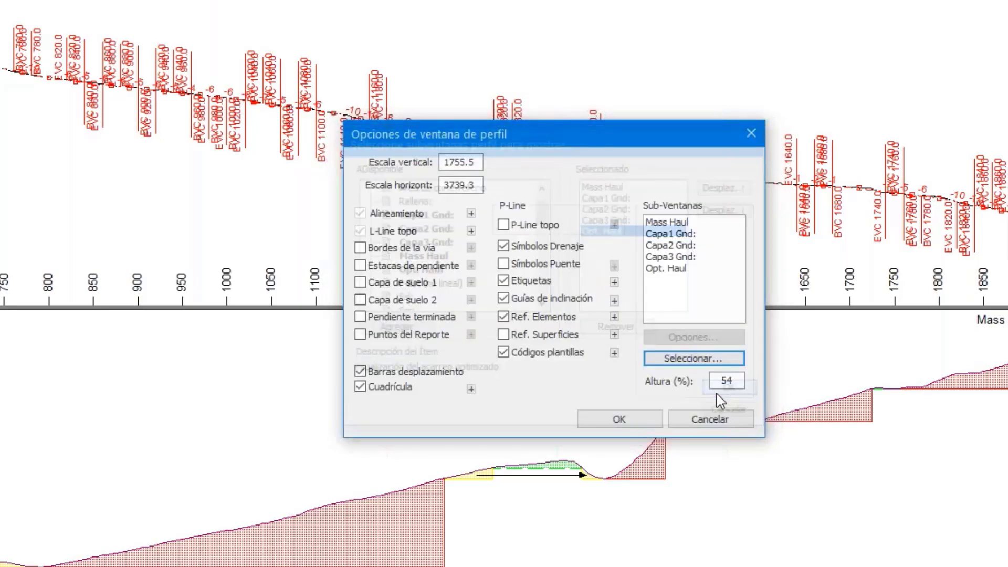
pyautogui.click(618, 419)
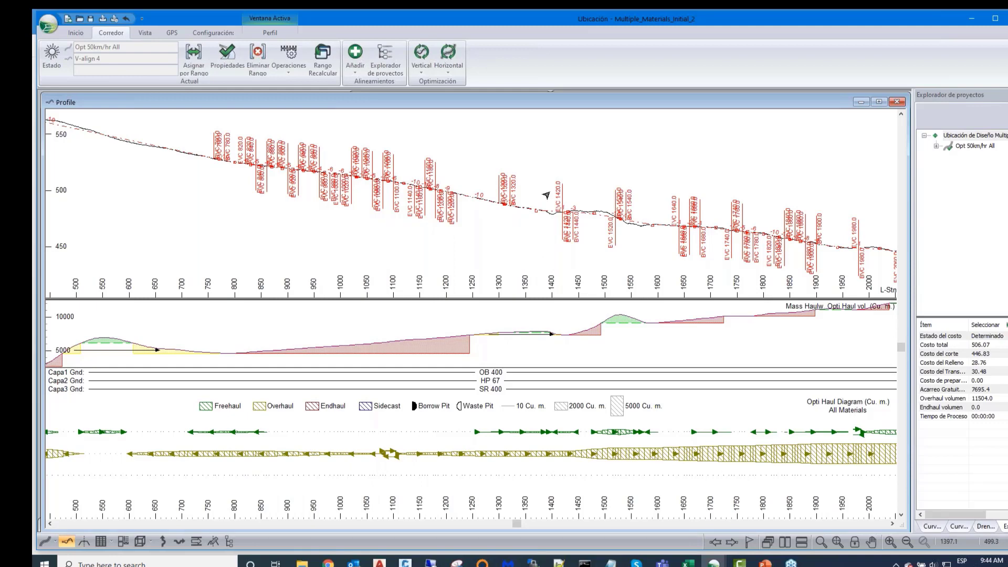
# Step: Review the fill type range in the assign-parameters-by-range settings and close them without changes
pyautogui.scroll(3, 546, 195)
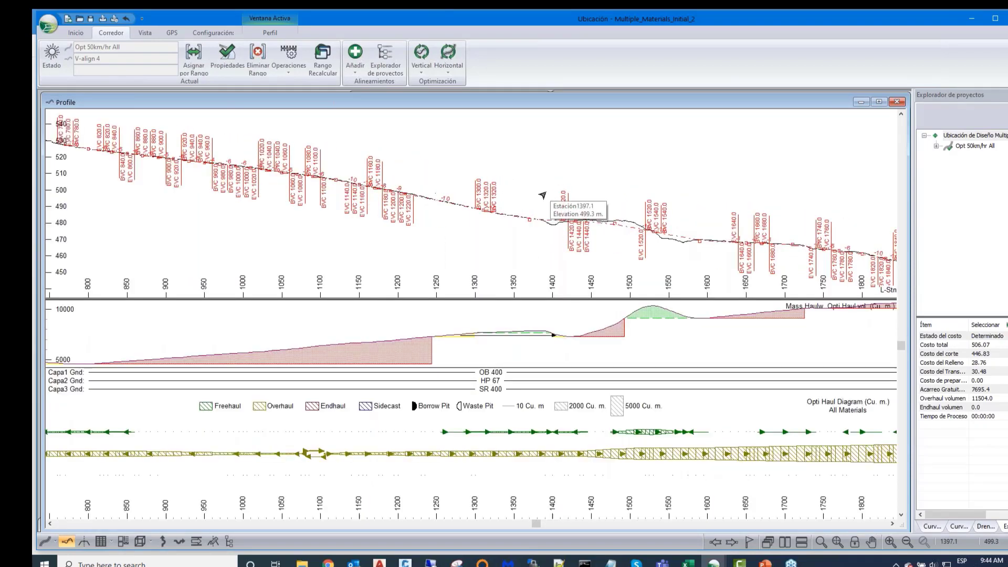
pyautogui.scroll(-2, 543, 194)
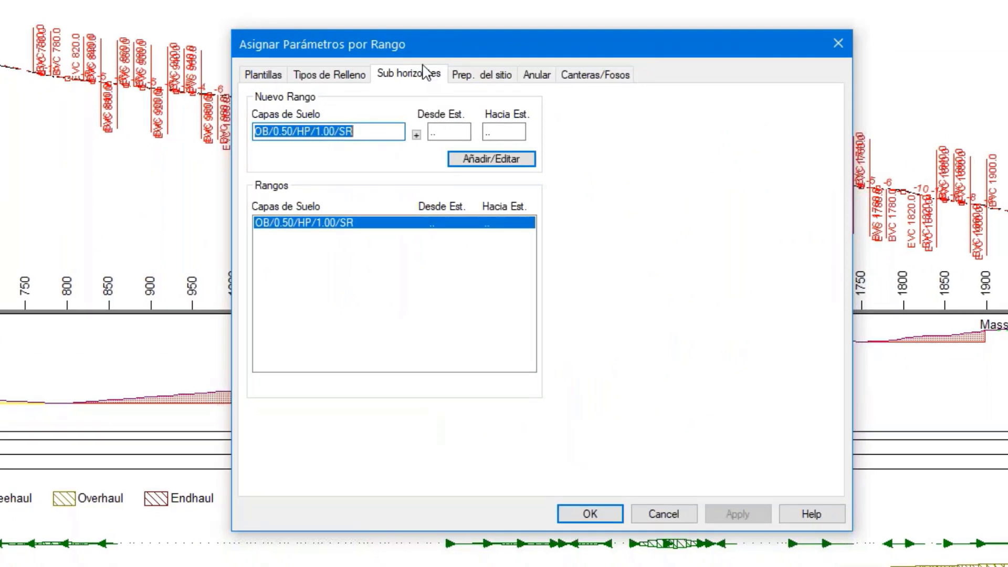
pyautogui.click(320, 79)
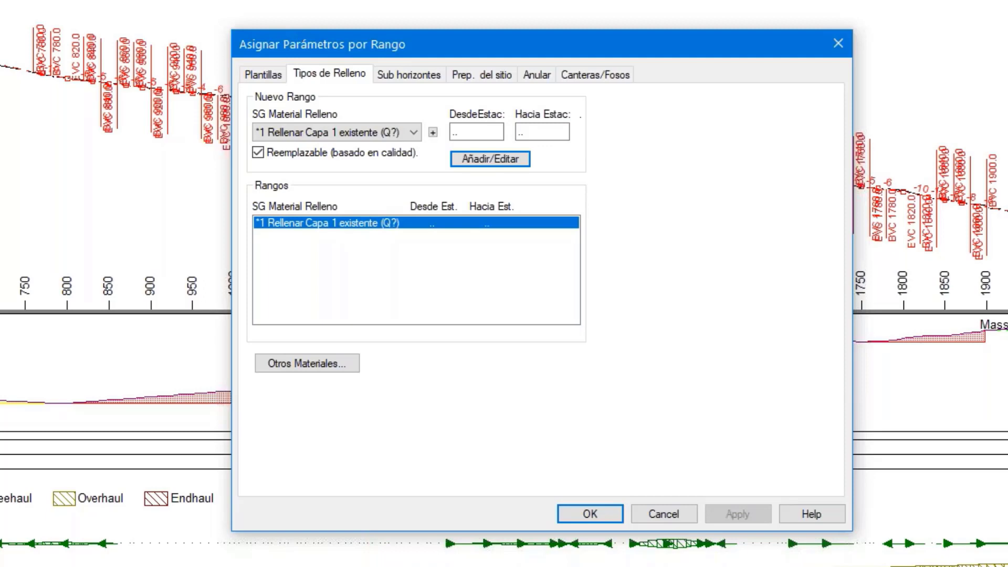
pyautogui.click(669, 525)
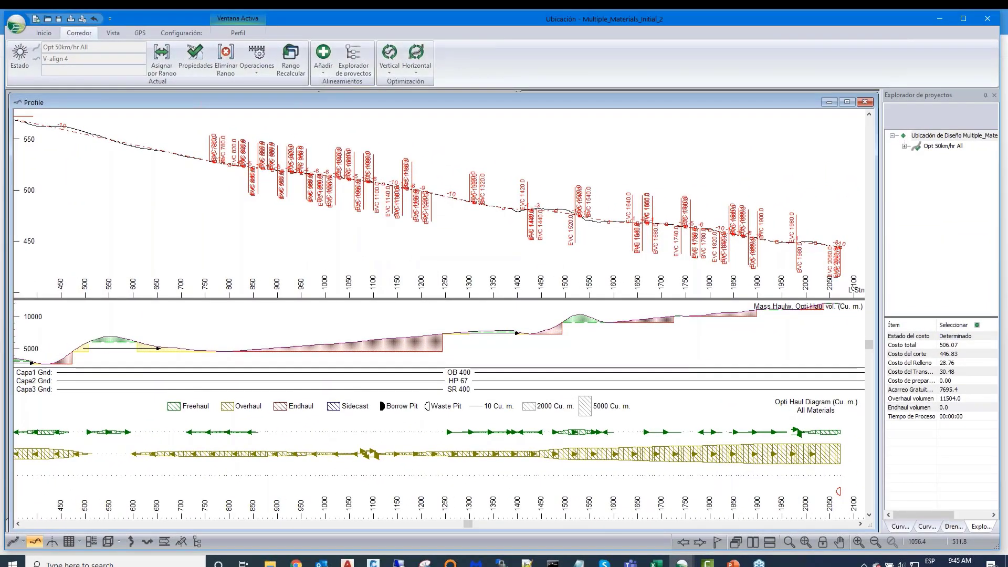
# Step: Examine the mass haul curve and the Opti Haul diagram along the whole alignment, including its overhaul flow near the end
pyautogui.scroll(-2, 351, 185)
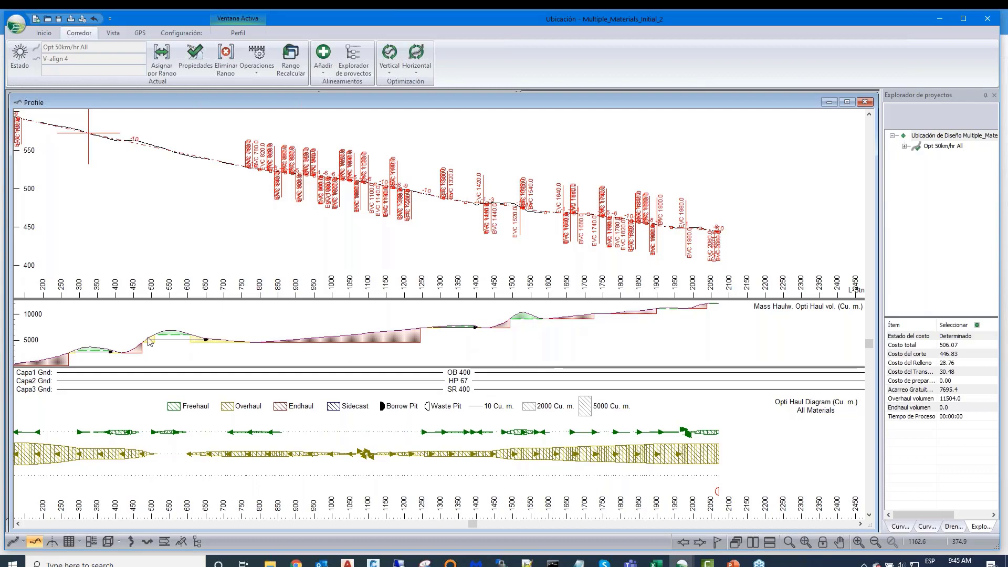
pyautogui.moveTo(471, 334)
pyautogui.moveTo(717, 309)
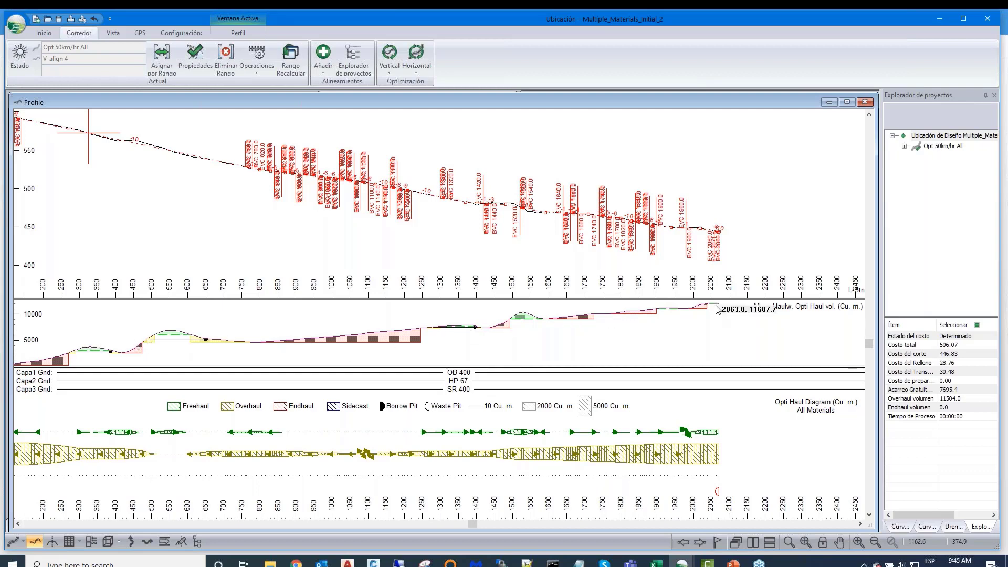
pyautogui.moveTo(809, 448)
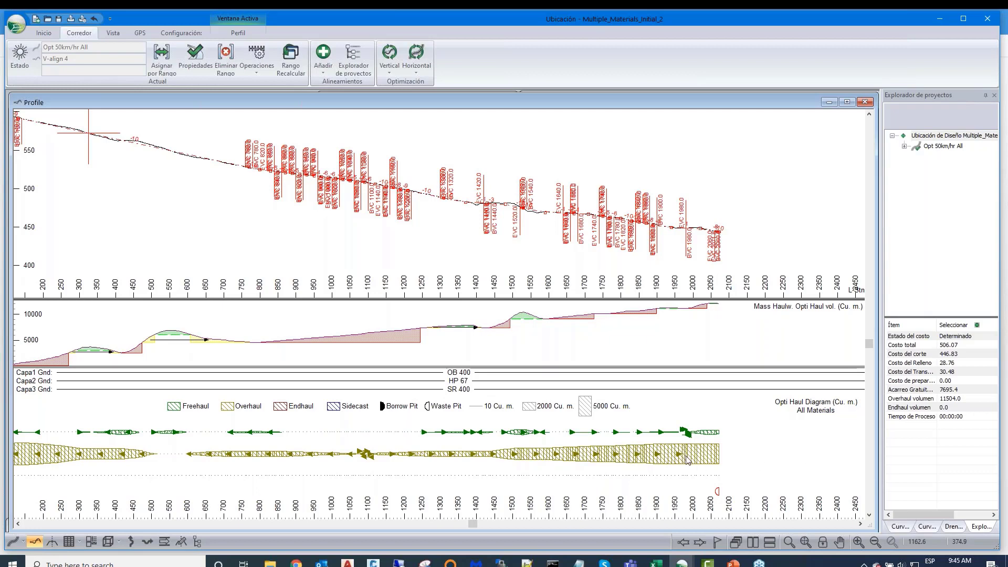
pyautogui.moveTo(677, 469)
pyautogui.moveTo(638, 458)
pyautogui.moveTo(707, 461)
pyautogui.moveTo(286, 413)
pyautogui.moveTo(367, 129)
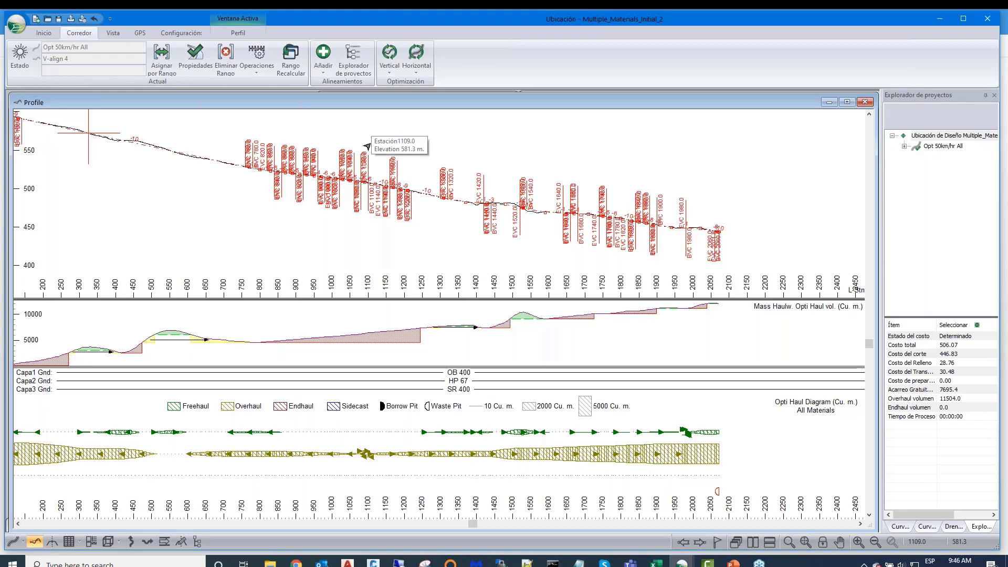
# Step: Open the unit costs in the vertical optimization options and review the haul cost curve and rates without changing them
pyautogui.click(389, 55)
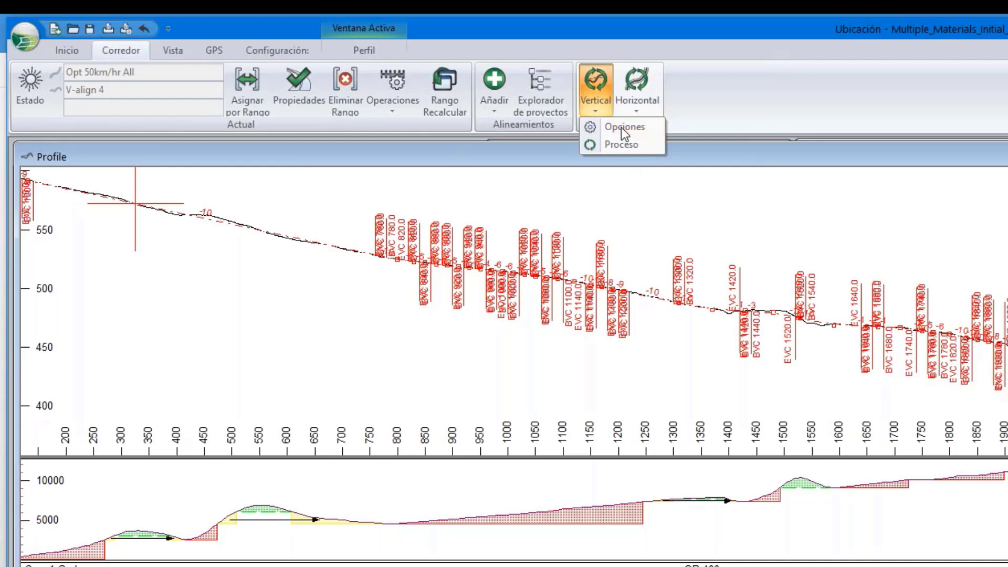
pyautogui.click(621, 127)
pyautogui.click(751, 256)
pyautogui.moveTo(751, 228); pyautogui.dragTo(645, 151)
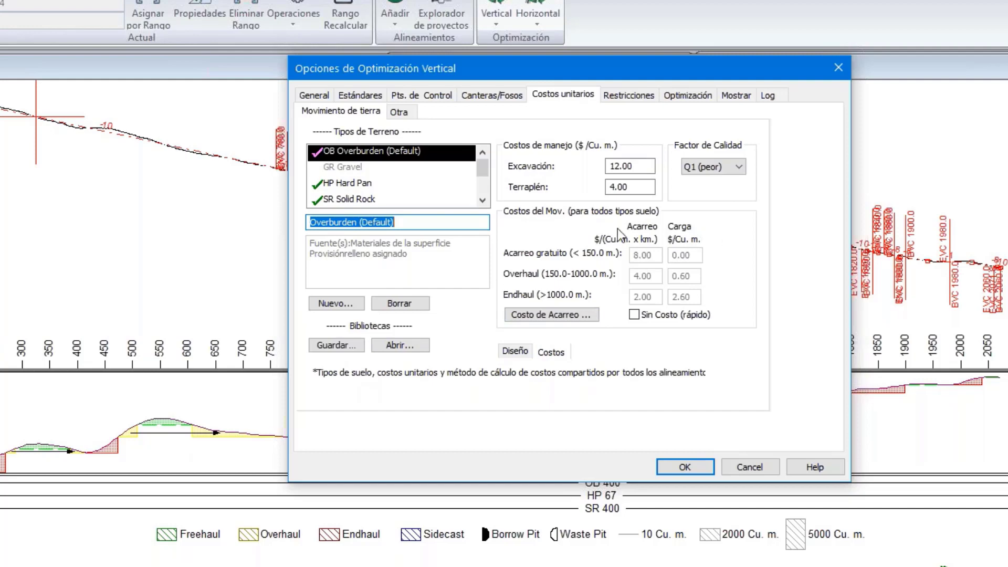
pyautogui.click(530, 317)
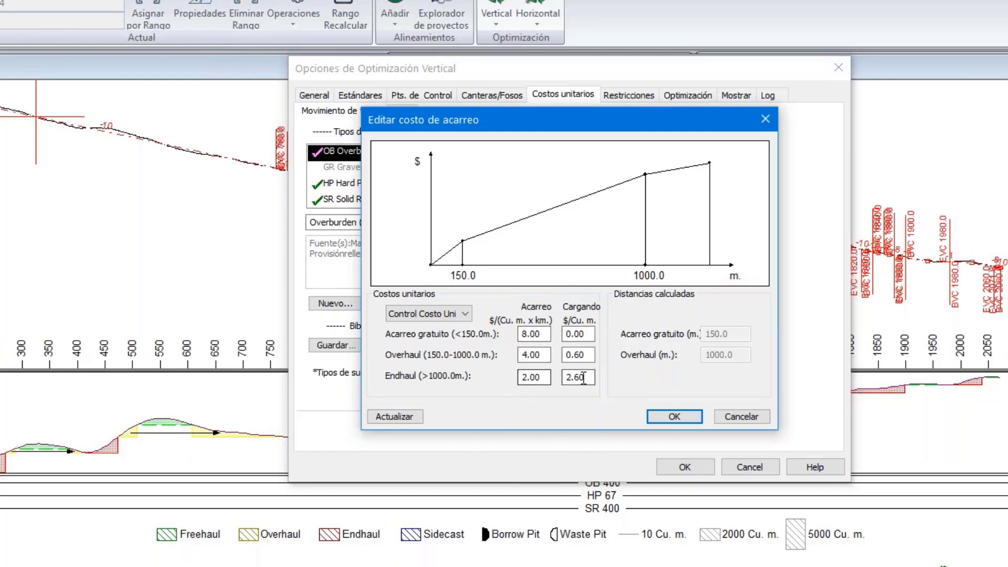
pyautogui.click(735, 413)
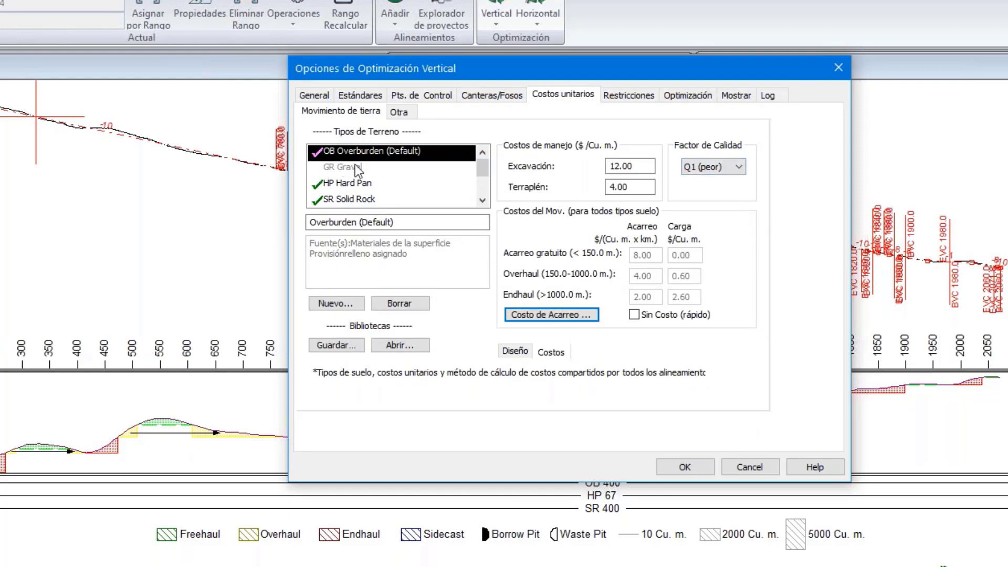
# Step: Review the quality factor choices for the Overburden material and close the vertical optimization options without changes
pyautogui.click(737, 169)
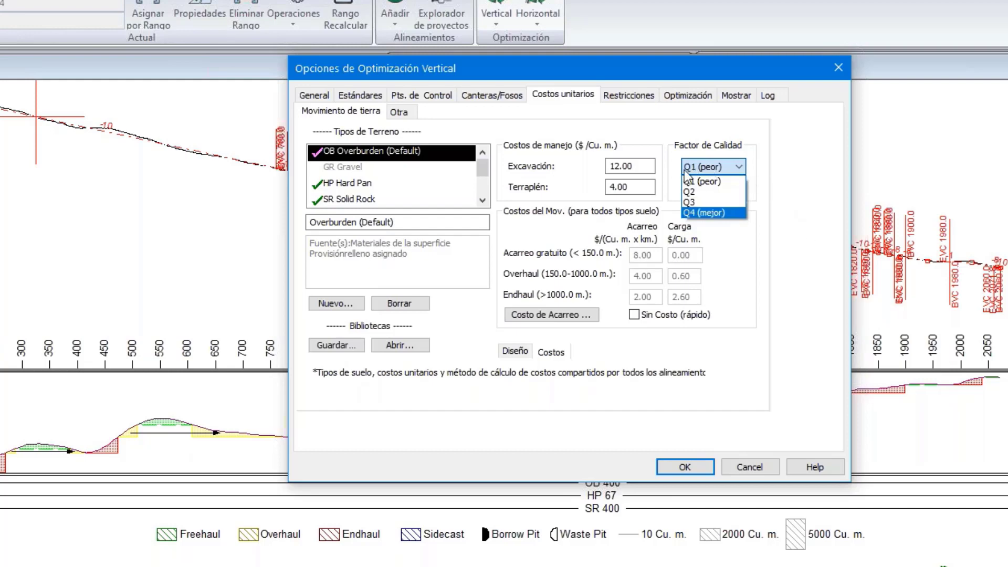
pyautogui.click(805, 236)
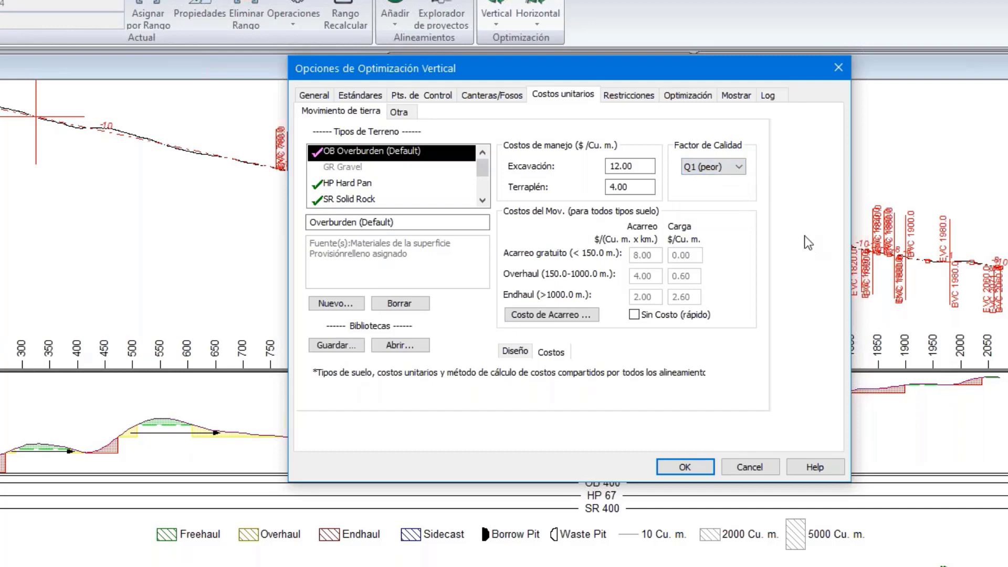
pyautogui.click(748, 466)
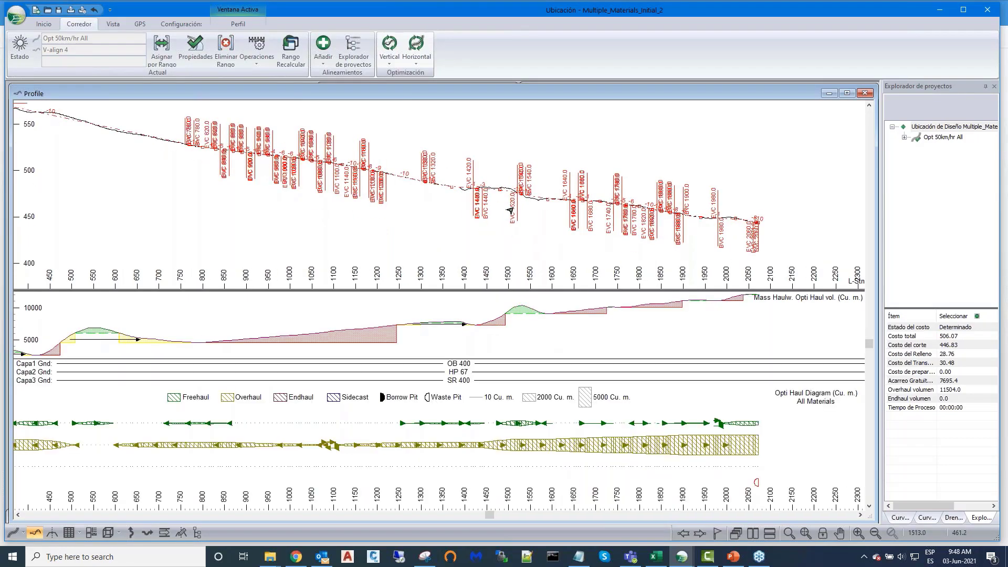
# Step: Jump to L-Line station 1530 and examine the profile, mass haul curve and Opti Haul flows around it
pyautogui.scroll(1, 510, 210)
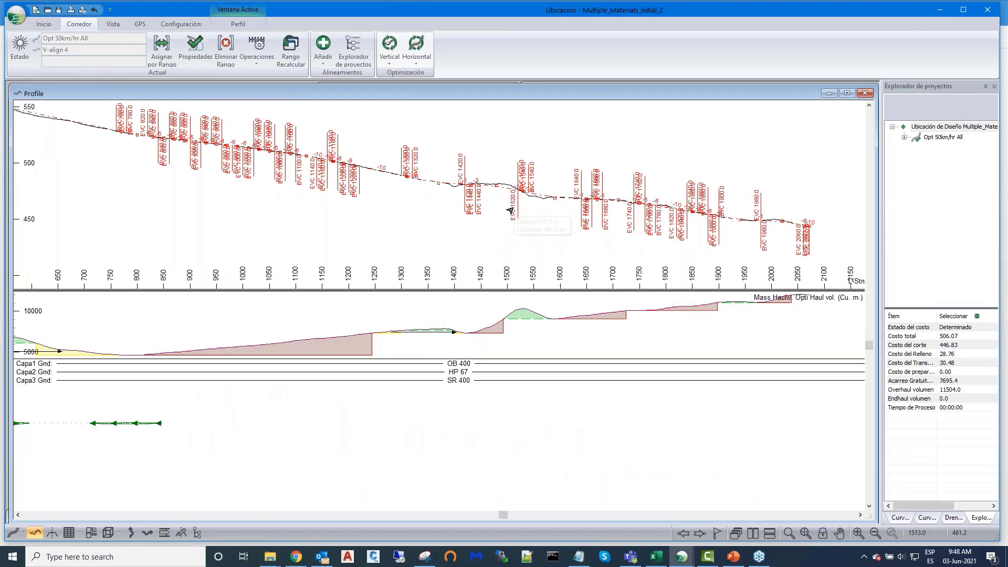
pyautogui.scroll(1, 510, 210)
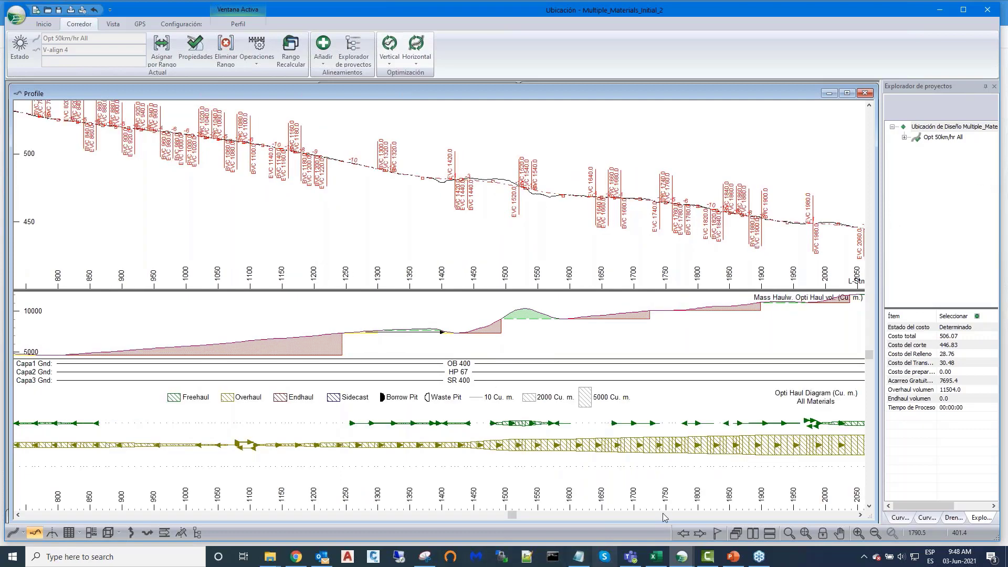
pyautogui.click(717, 535)
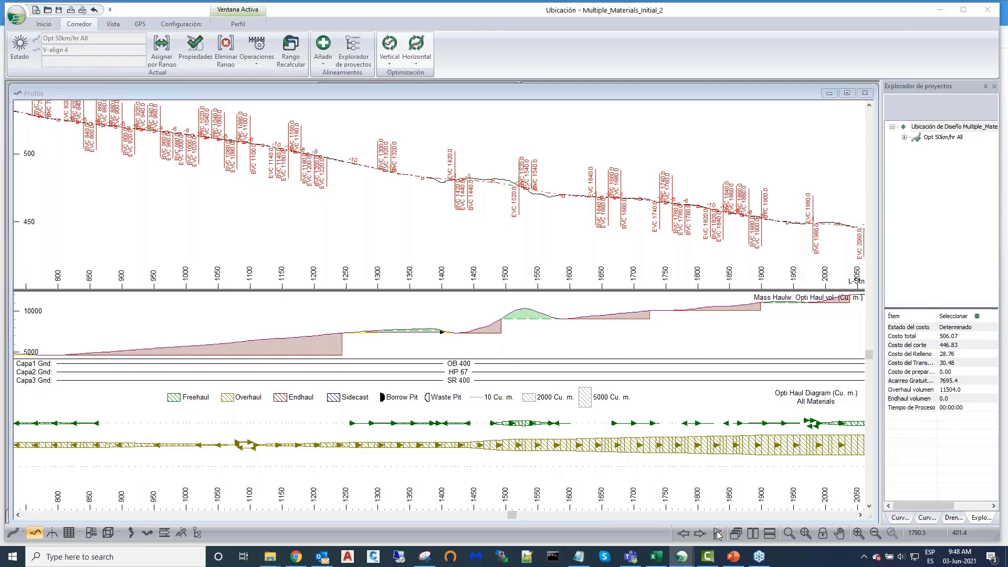
pyautogui.write('1')
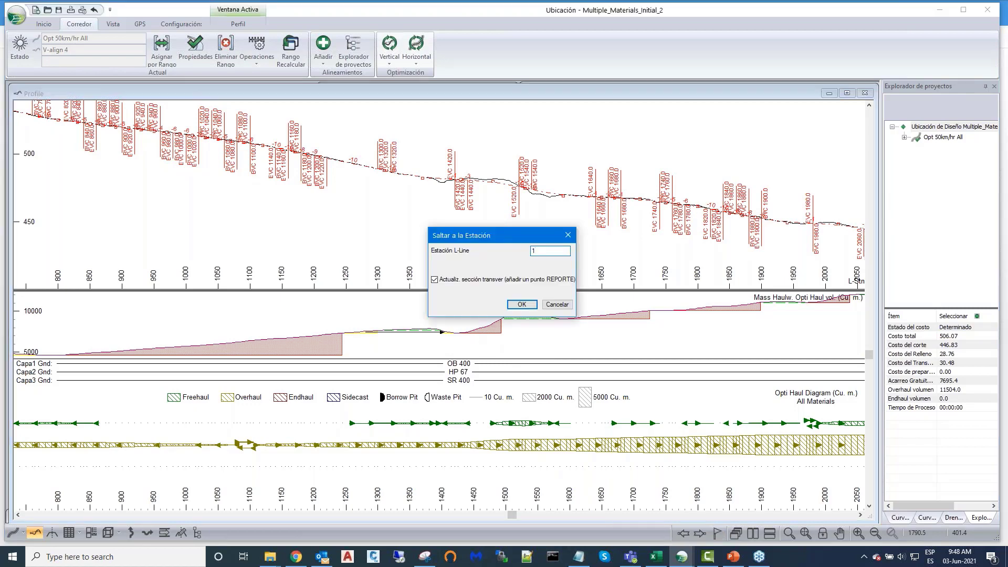
pyautogui.write('530')
pyautogui.click(523, 305)
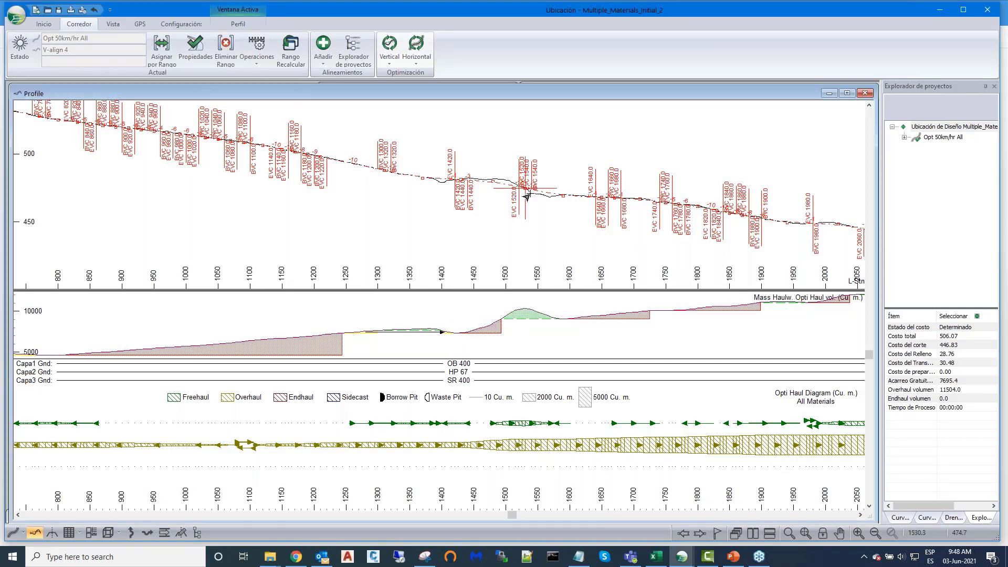
pyautogui.scroll(3, 527, 196)
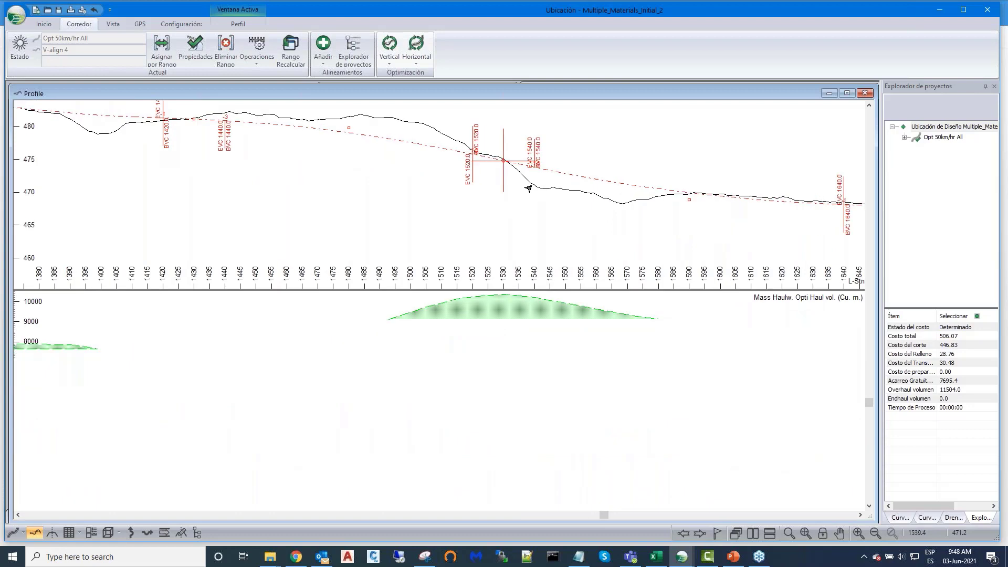
pyautogui.scroll(1, 528, 188)
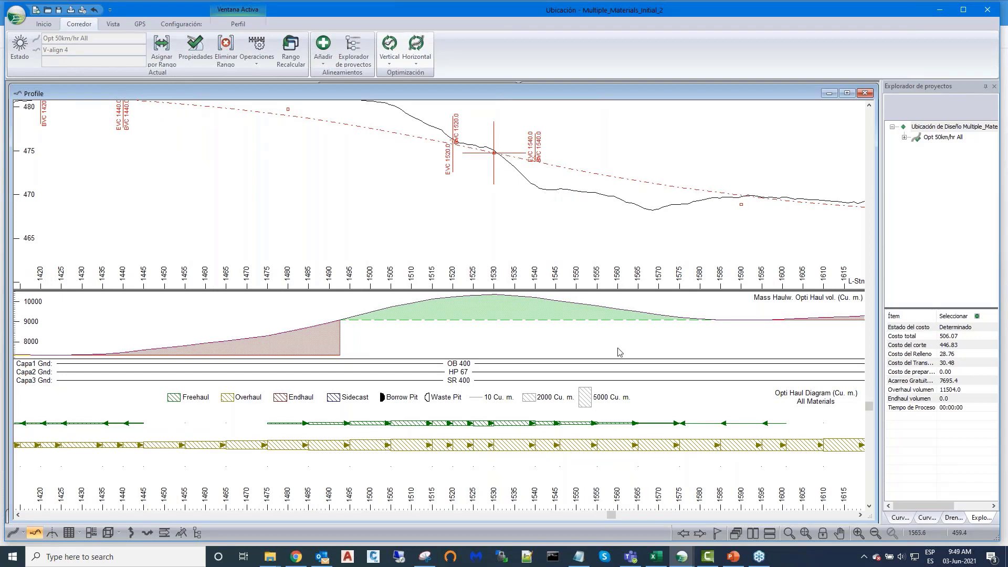
pyautogui.moveTo(559, 241)
pyautogui.scroll(1, 589, 183)
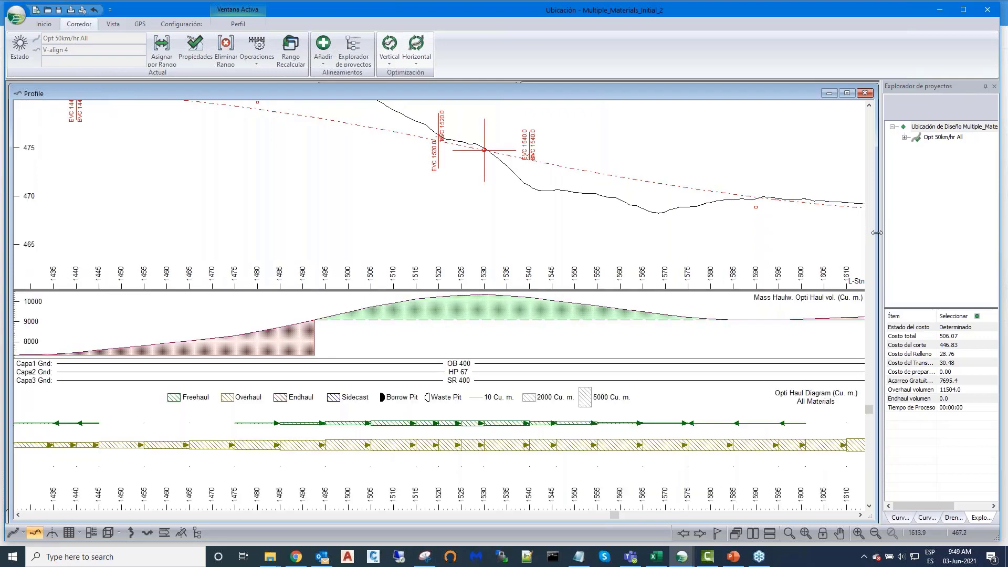
# Step: Narrow the profile window to uncover the section and plan windows, advance to station 1535 and inspect its fill area
pyautogui.moveTo(879, 232); pyautogui.dragTo(310, 241)
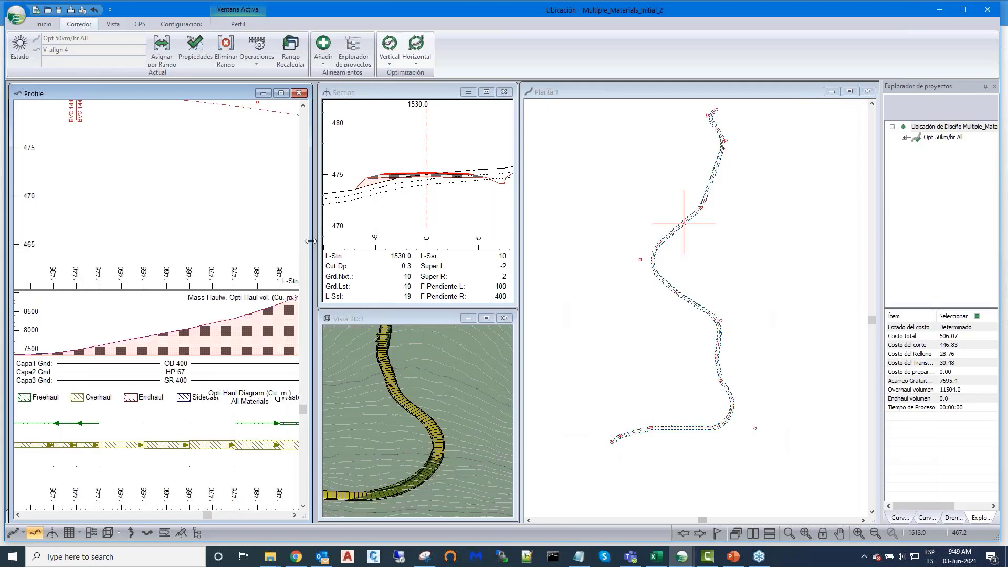
pyautogui.click(700, 533)
pyautogui.moveTo(386, 191)
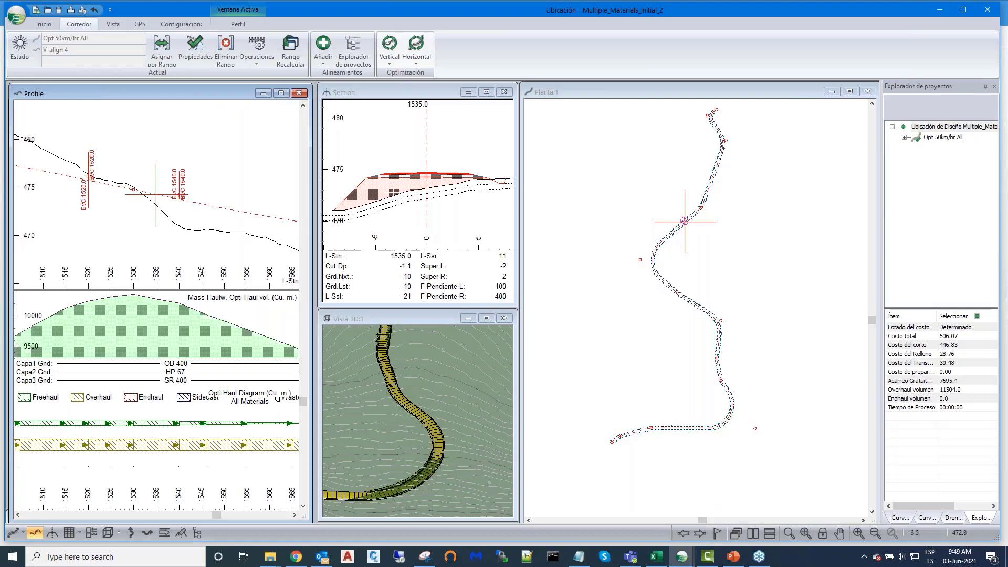
pyautogui.scroll(1, 379, 190)
pyautogui.scroll(1, 376, 190)
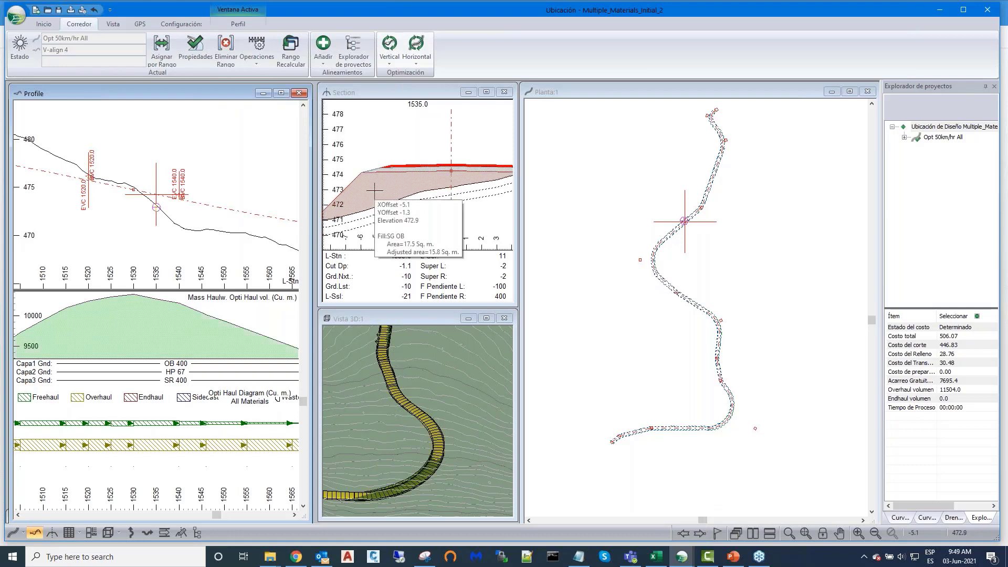
# Step: View the full cross section at station 1535 in a temporarily widened window and inspect the fill stretch beyond it in the profile
pyautogui.click(374, 202)
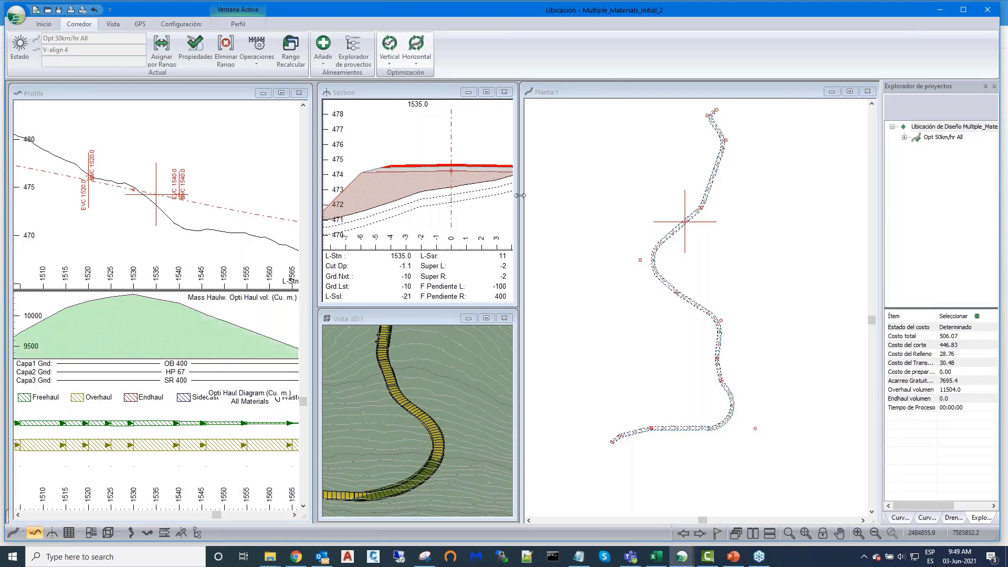
pyautogui.moveTo(502, 201)
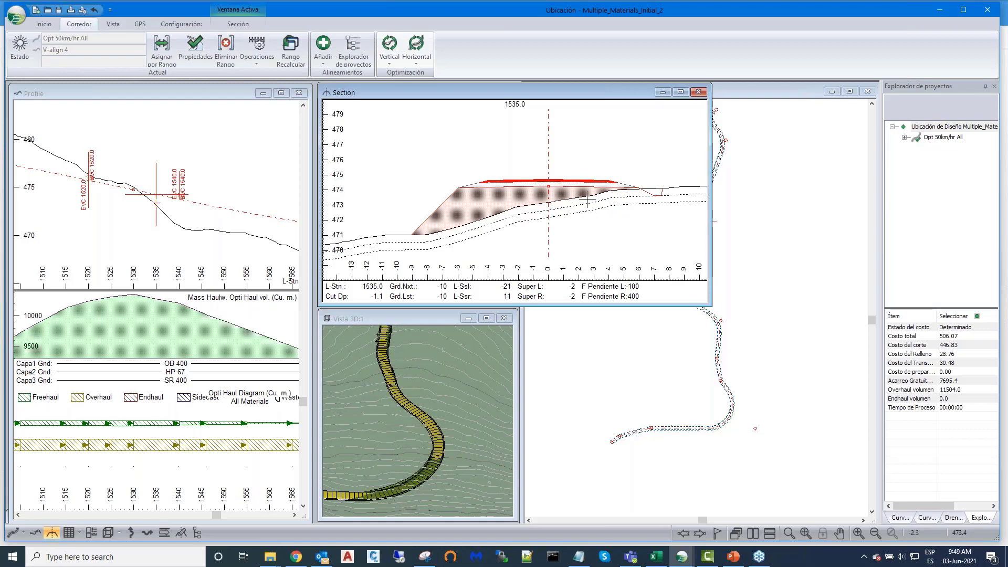
pyautogui.moveTo(712, 168); pyautogui.dragTo(520, 168)
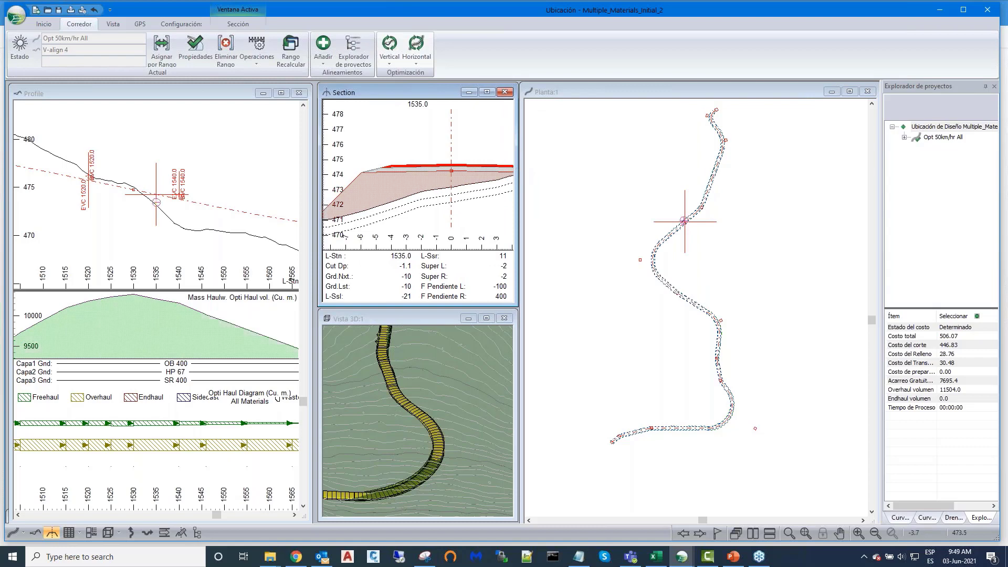
pyautogui.scroll(-1, 232, 193)
pyautogui.moveTo(232, 193); pyautogui.dragTo(174, 162, button='middle')
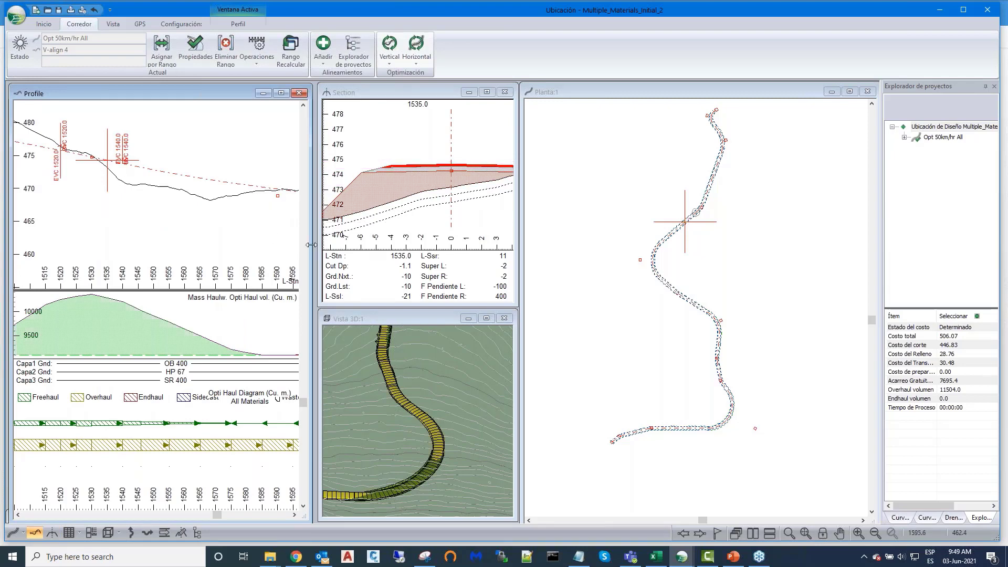
pyautogui.moveTo(311, 245); pyautogui.dragTo(311, 245)
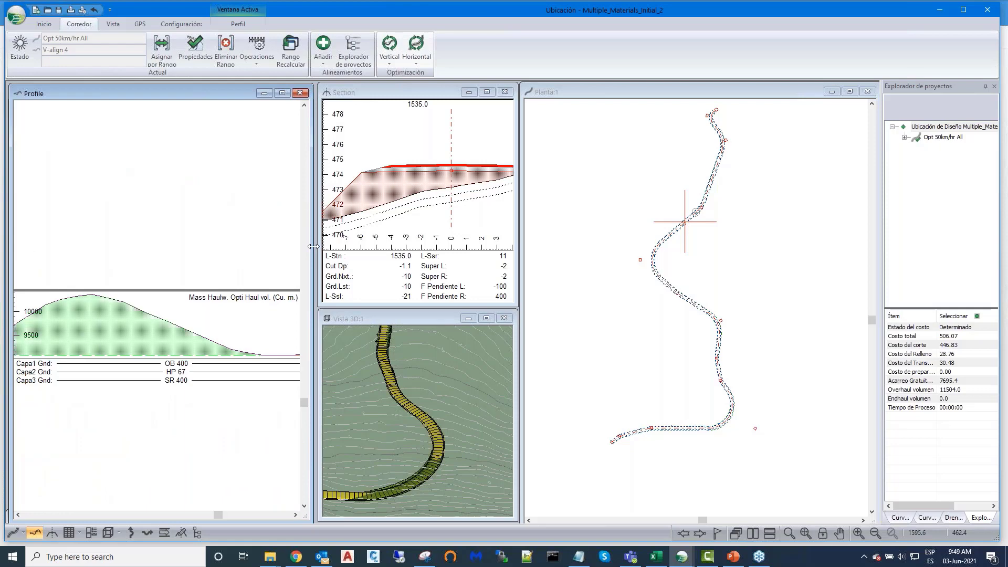
pyautogui.moveTo(314, 246); pyautogui.dragTo(315, 247)
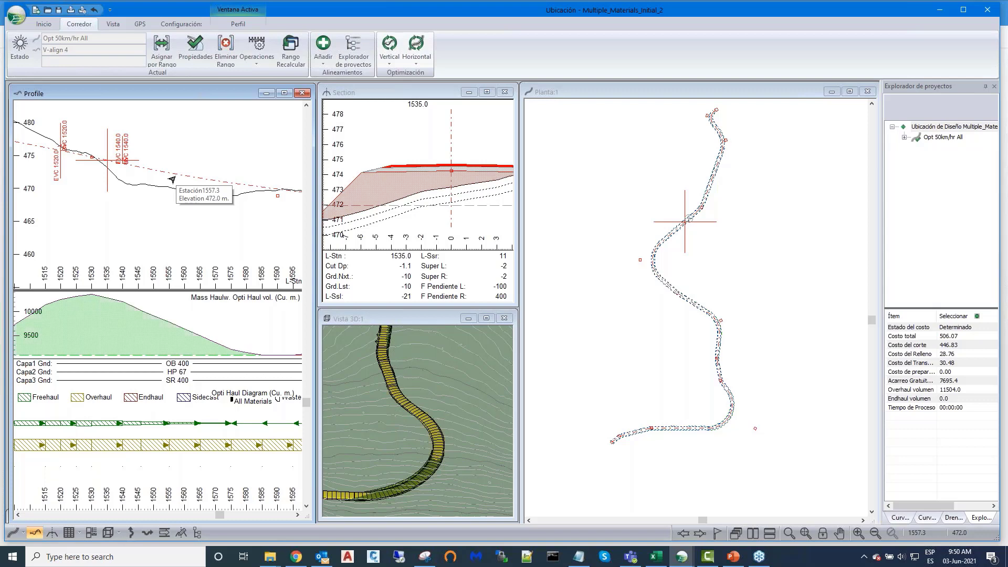
# Step: Add a variable-volume waste pit at the start of the alignment in the vertical optimization options and recalculate the whole range with re-cost
pyautogui.click(389, 56)
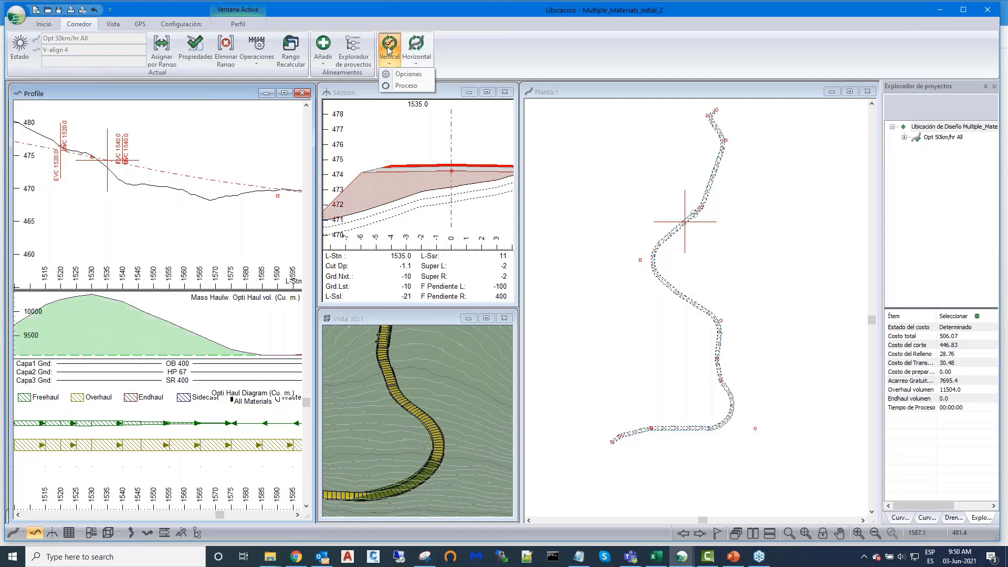
pyautogui.click(400, 77)
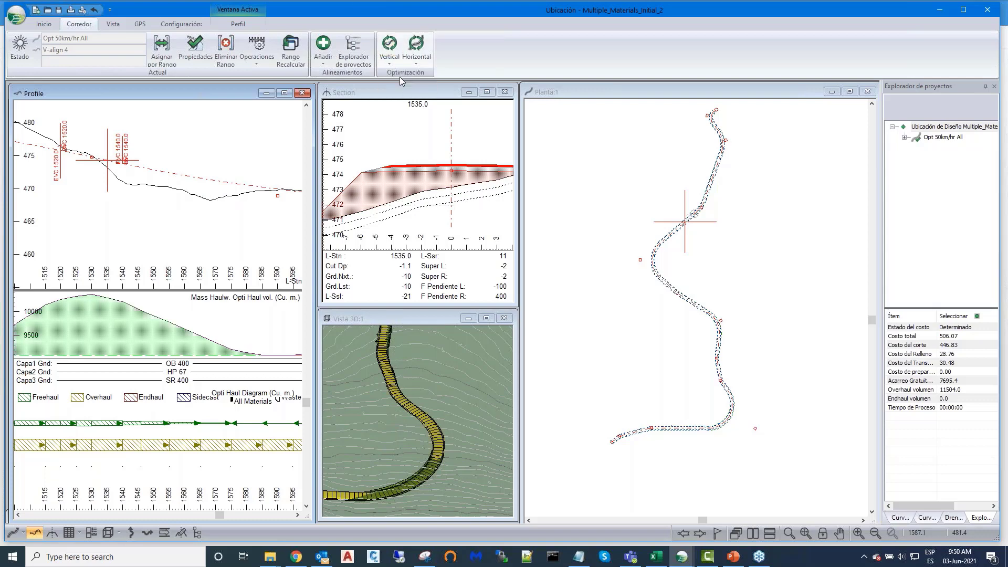
pyautogui.click(453, 159)
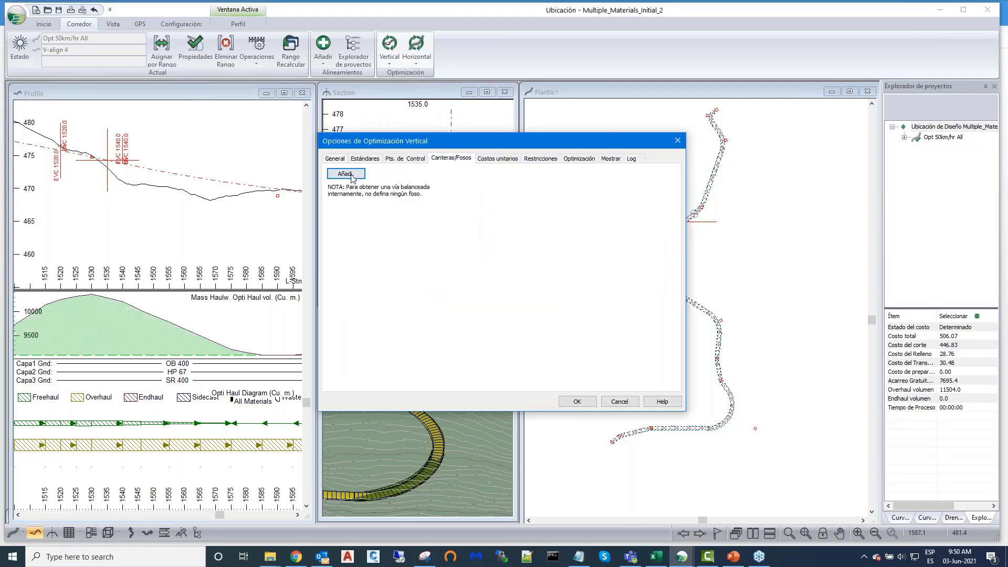
pyautogui.click(347, 174)
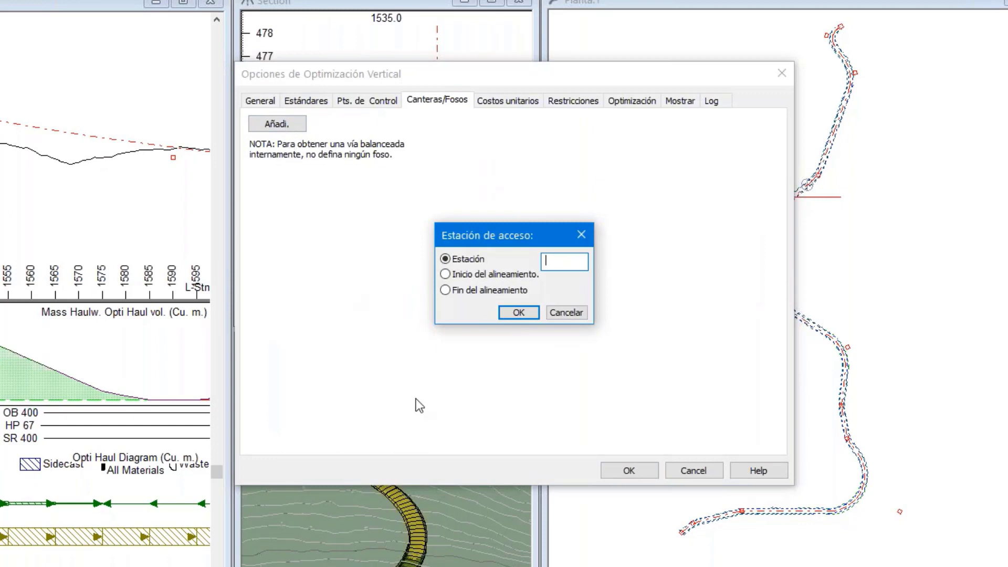
pyautogui.click(445, 274)
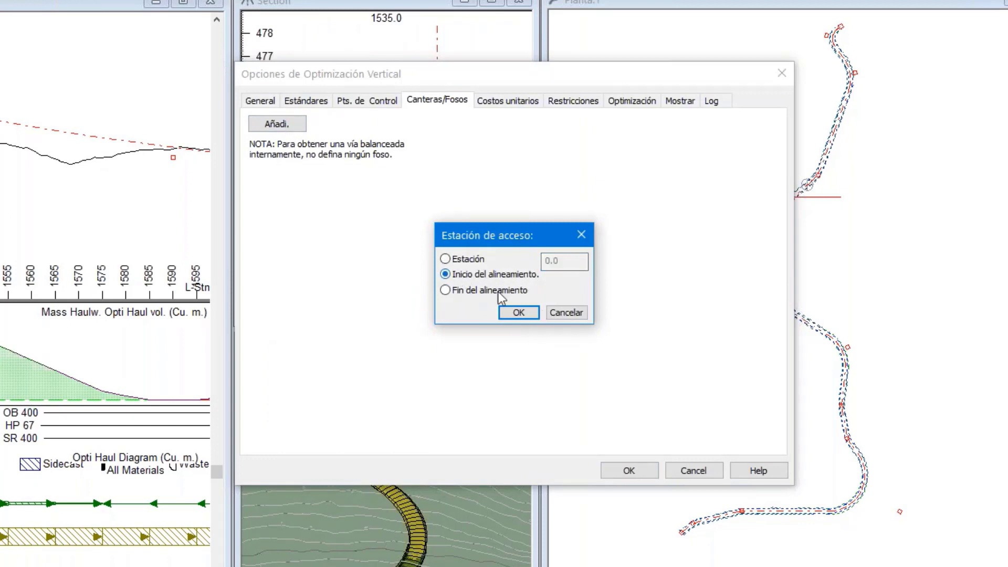
pyautogui.click(519, 312)
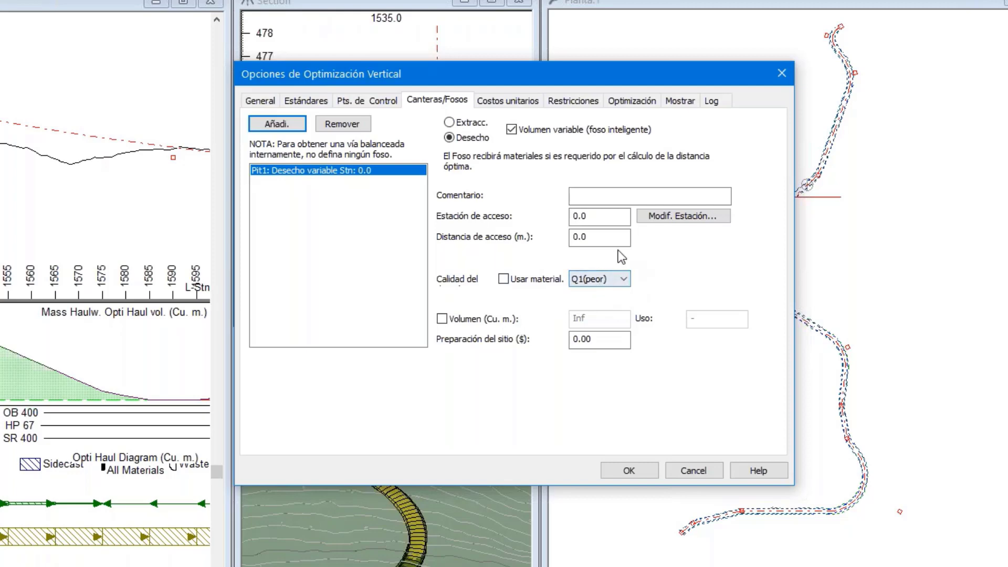
pyautogui.click(635, 474)
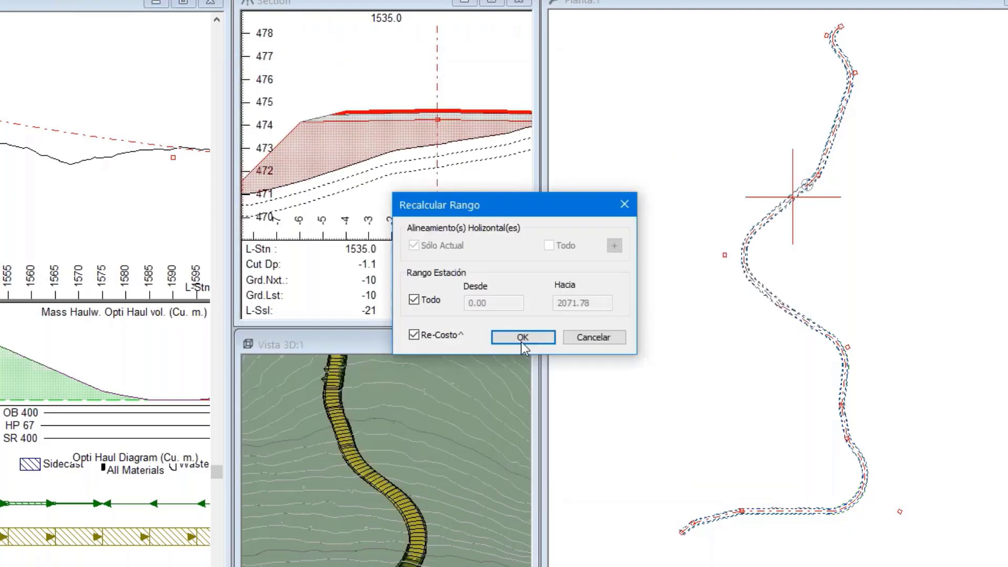
pyautogui.click(521, 337)
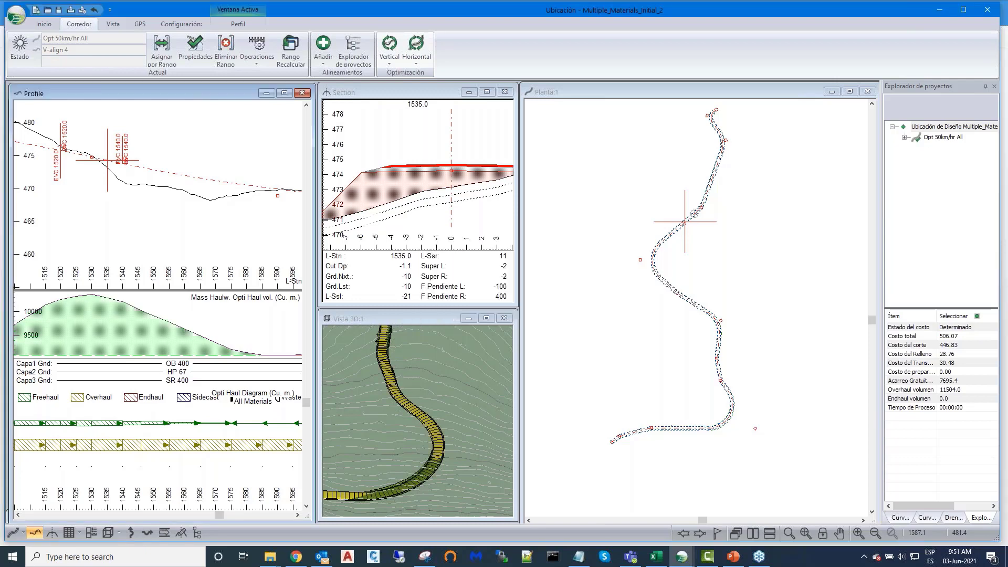
# Step: Widen the profile window and examine the mass haul curve and Opti Haul flows along the whole alignment toward the waste pit
pyautogui.moveTo(314, 346); pyautogui.dragTo(876, 336)
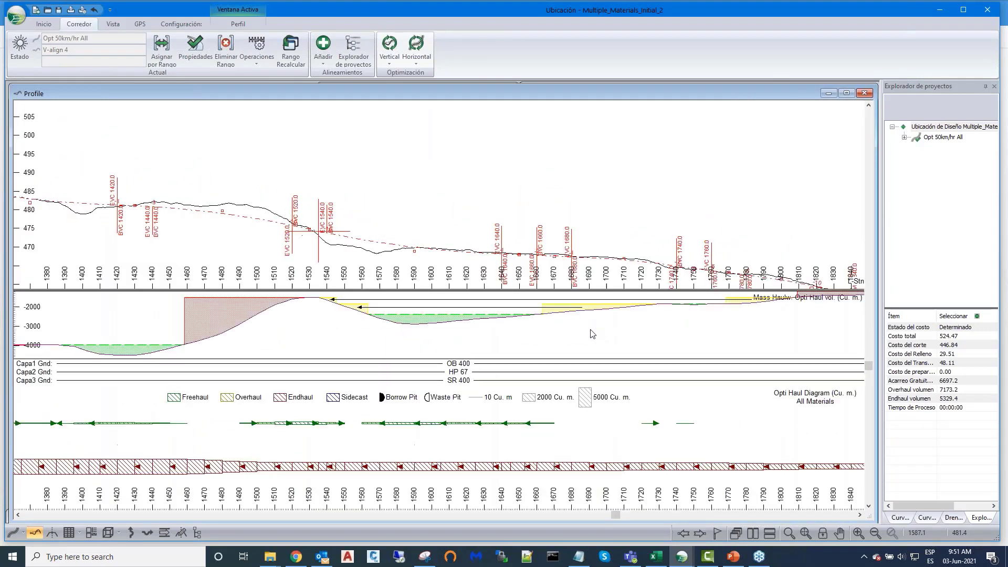
pyautogui.scroll(-2, 589, 334)
pyautogui.scroll(-1, 588, 334)
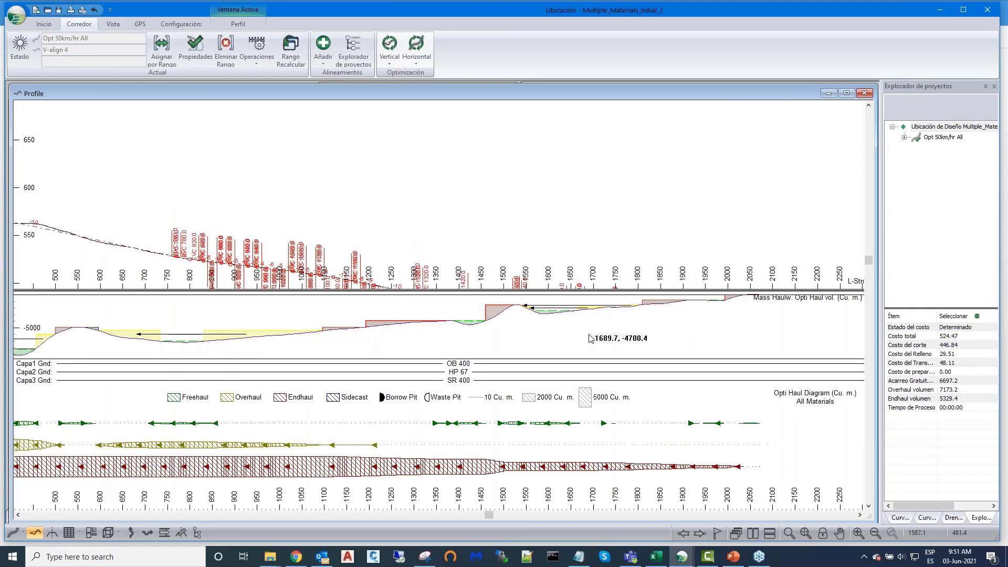
pyautogui.scroll(-3, 589, 338)
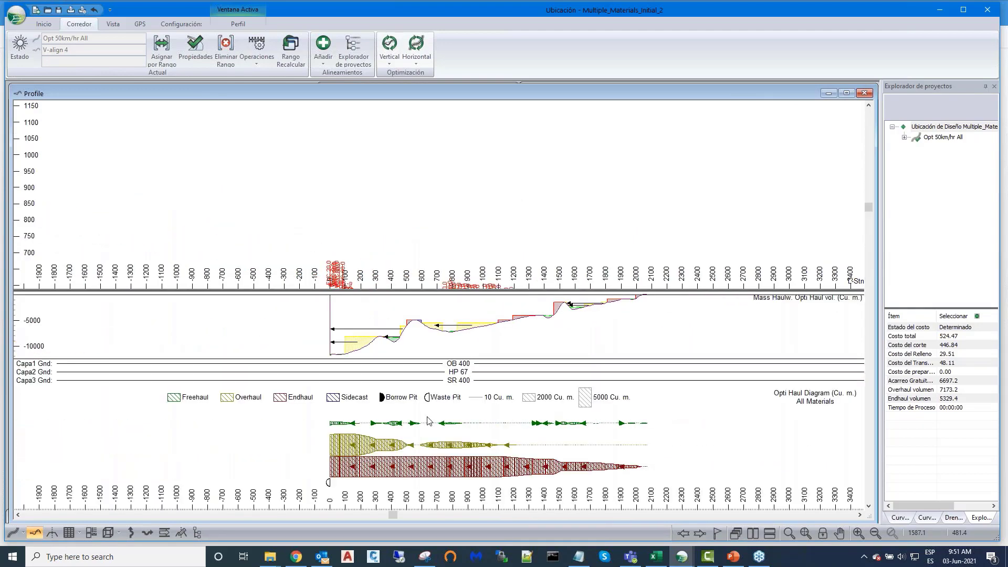
pyautogui.scroll(1, 428, 420)
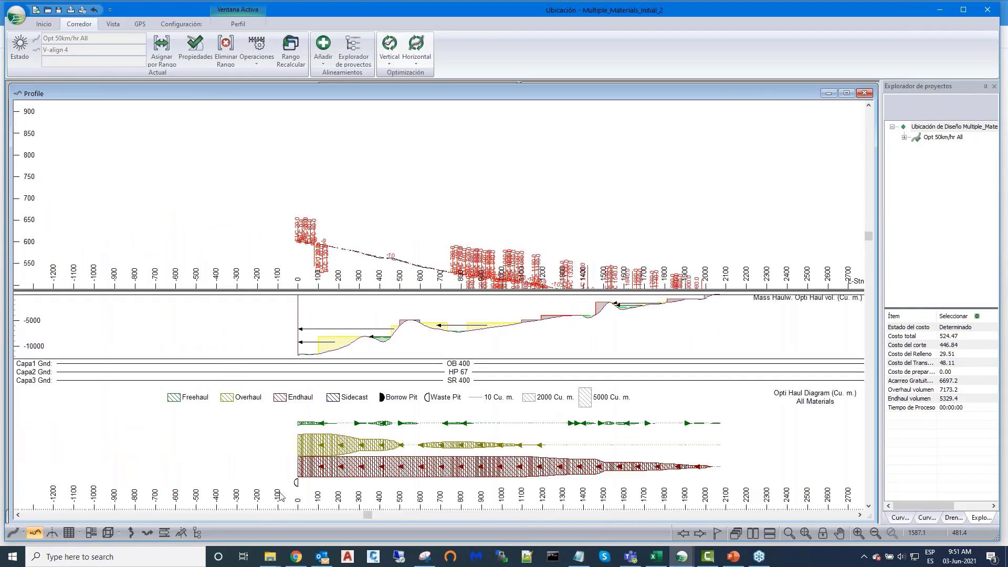
pyautogui.scroll(1, 328, 469)
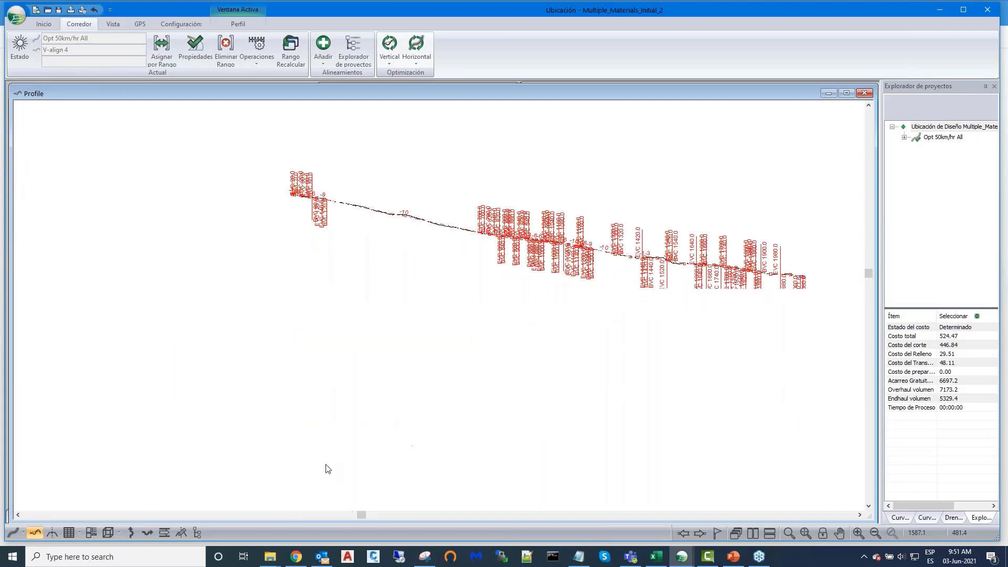
pyautogui.moveTo(382, 188); pyautogui.dragTo(365, 185, button='middle')
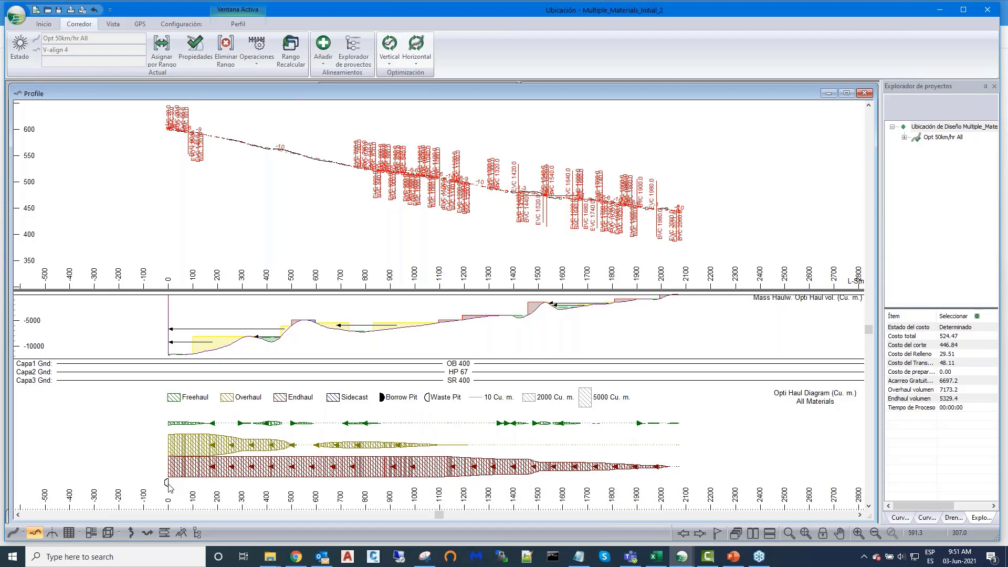
pyautogui.moveTo(169, 487)
pyautogui.moveTo(401, 427)
pyautogui.moveTo(598, 438)
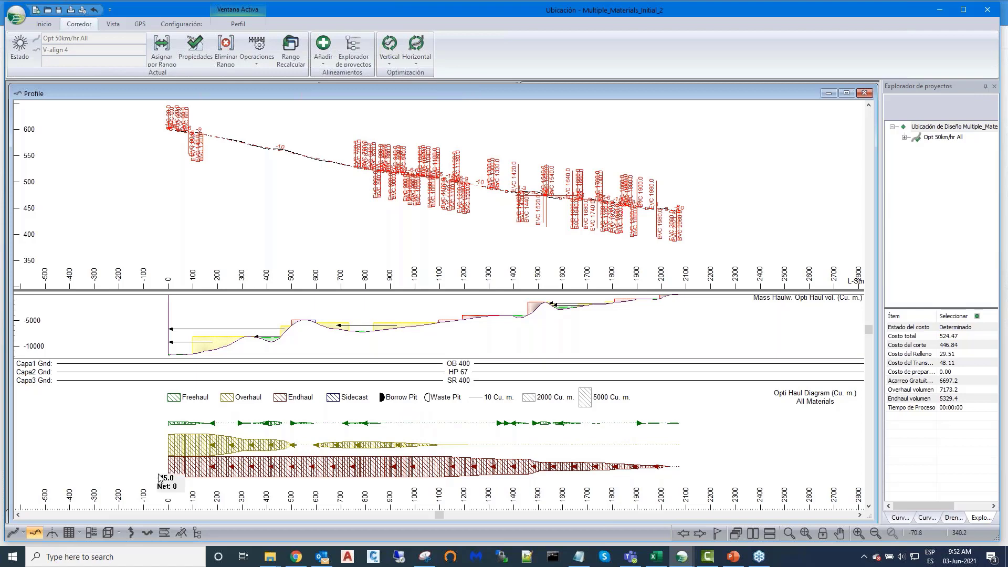
# Step: Add a second pit with its access station at the start of the alignment in the vertical optimization options
pyautogui.moveTo(538, 417)
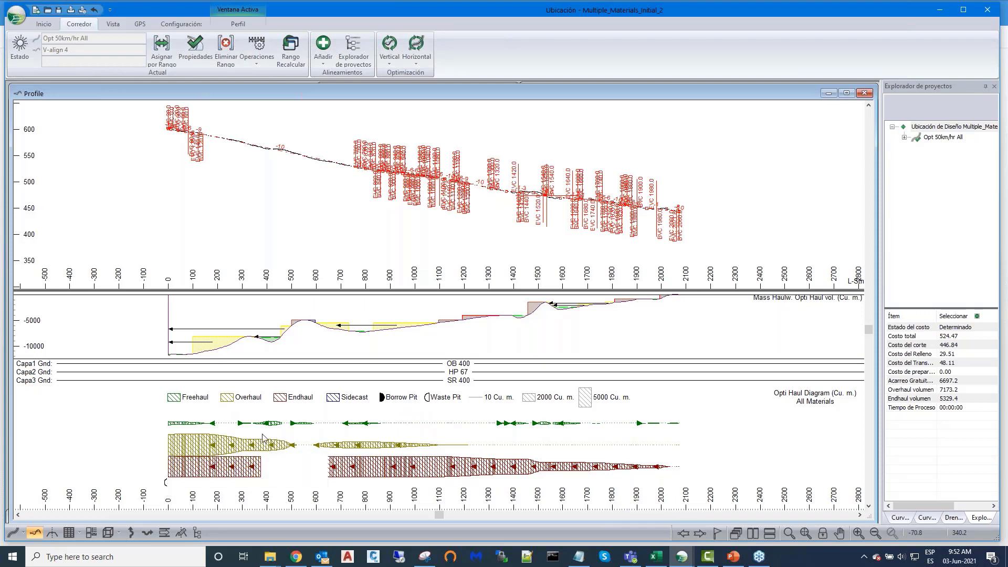
pyautogui.moveTo(271, 426)
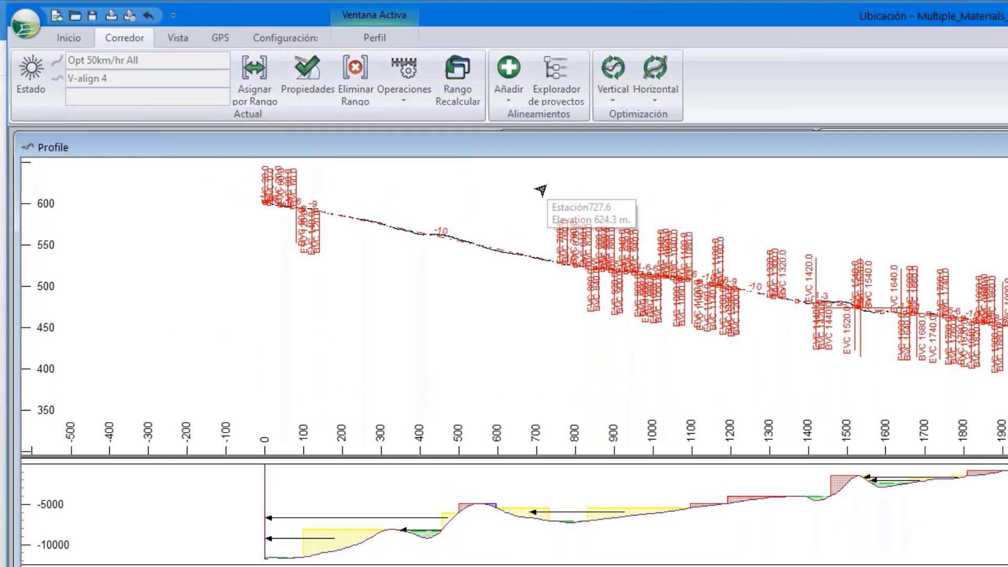
pyautogui.click(615, 102)
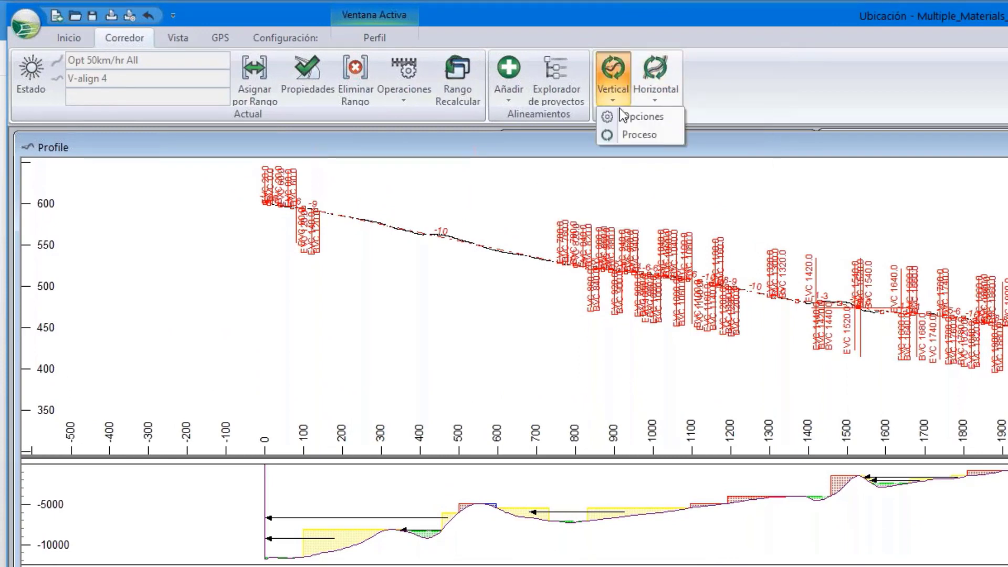
pyautogui.click(625, 117)
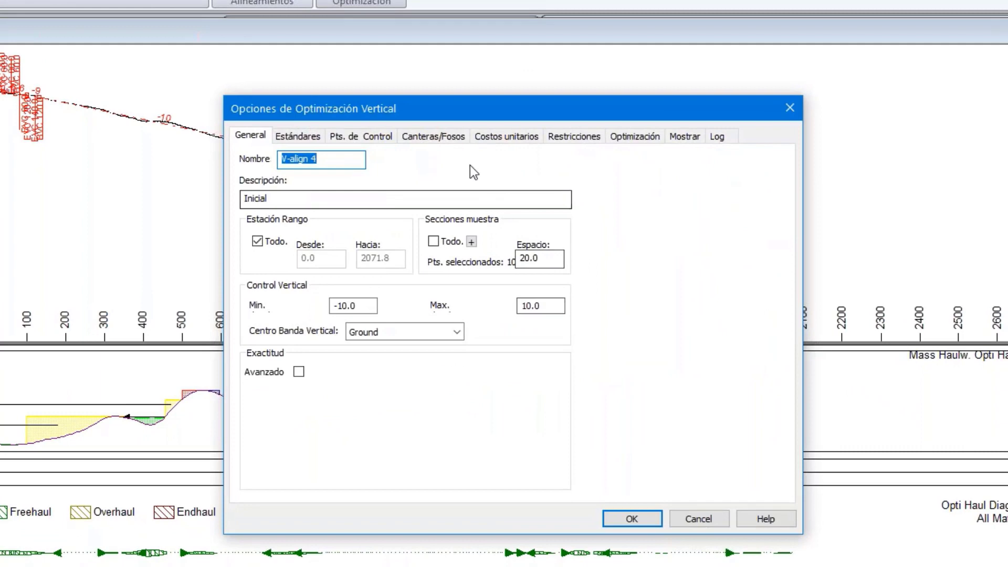
pyautogui.click(445, 138)
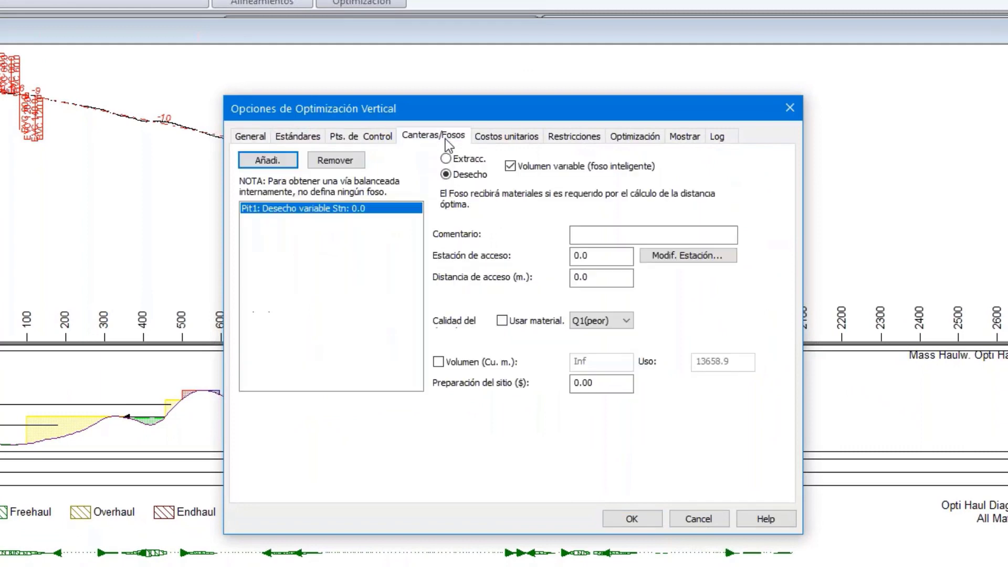
pyautogui.click(269, 162)
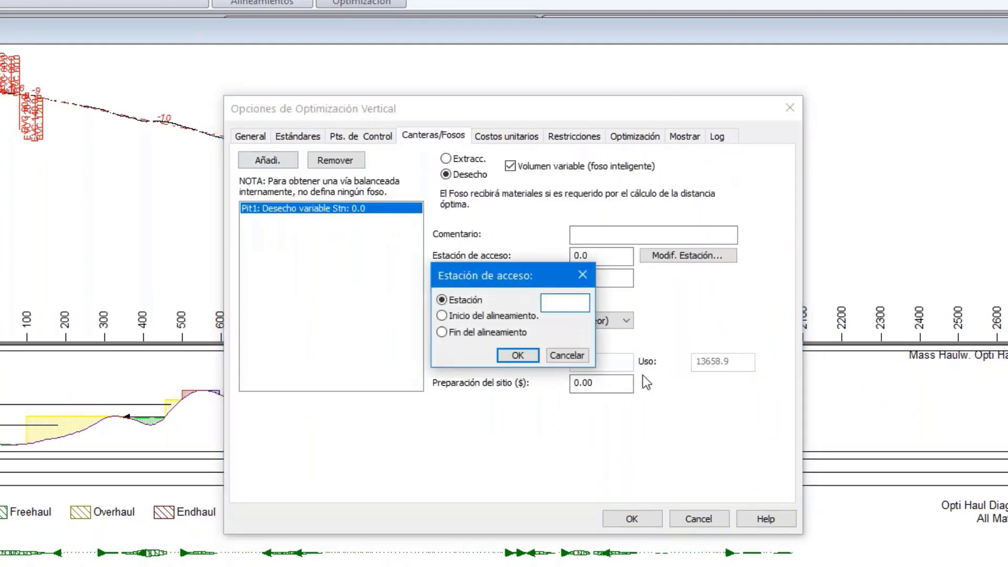
pyautogui.click(442, 317)
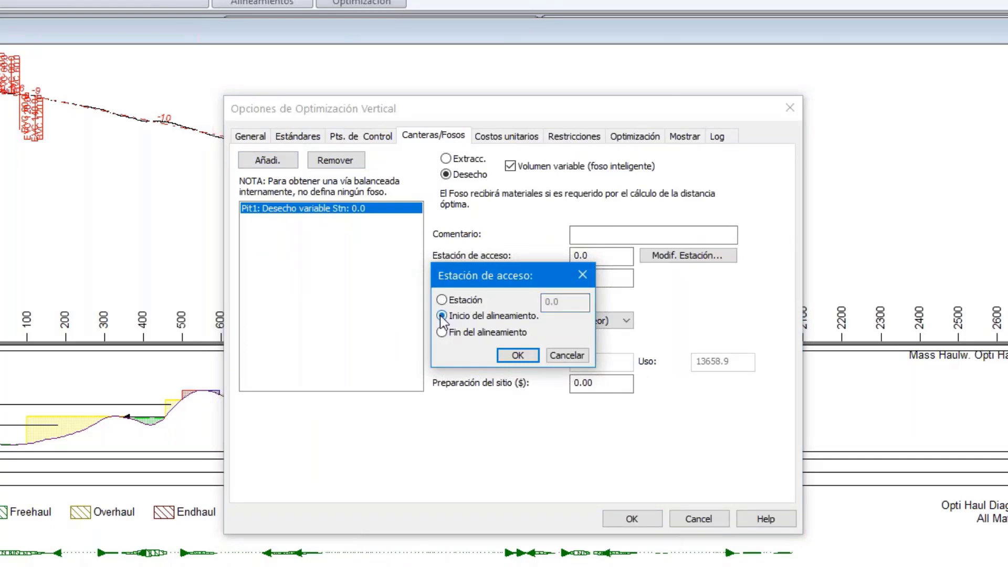
pyautogui.click(512, 359)
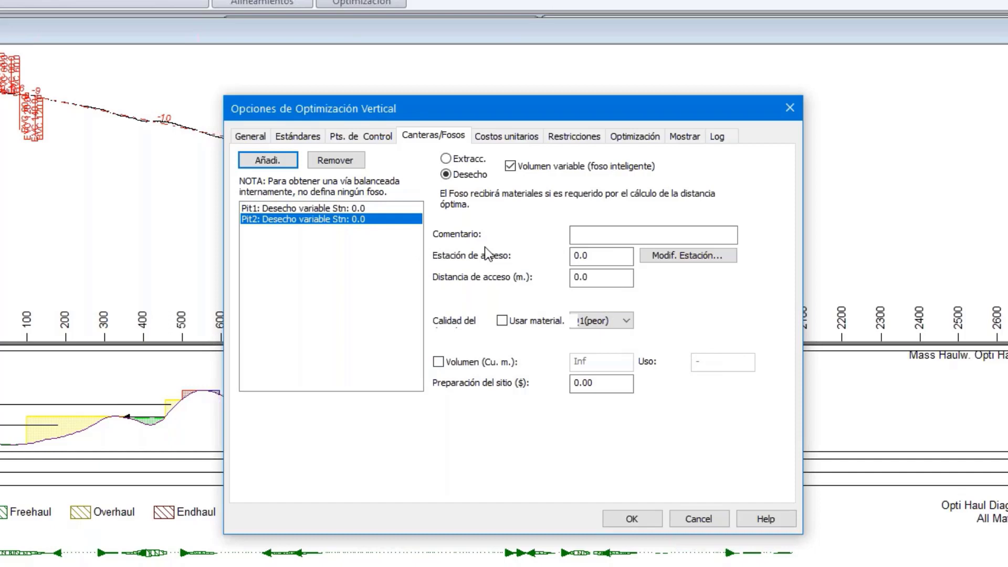
# Step: Make the new pit a variable-volume borrow pit supplying FR material, and recalculate the whole range with re-cost
pyautogui.click(446, 159)
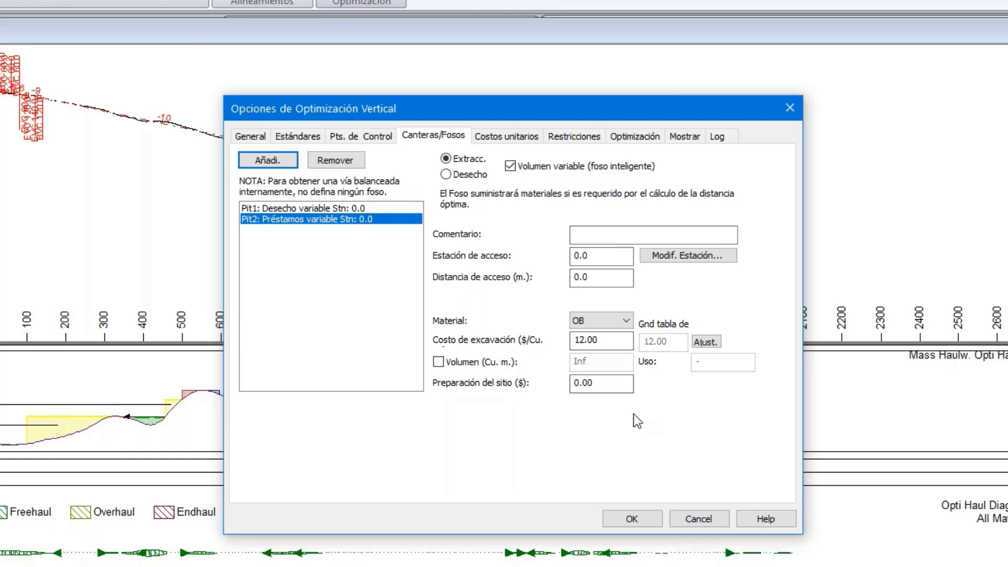
pyautogui.click(631, 324)
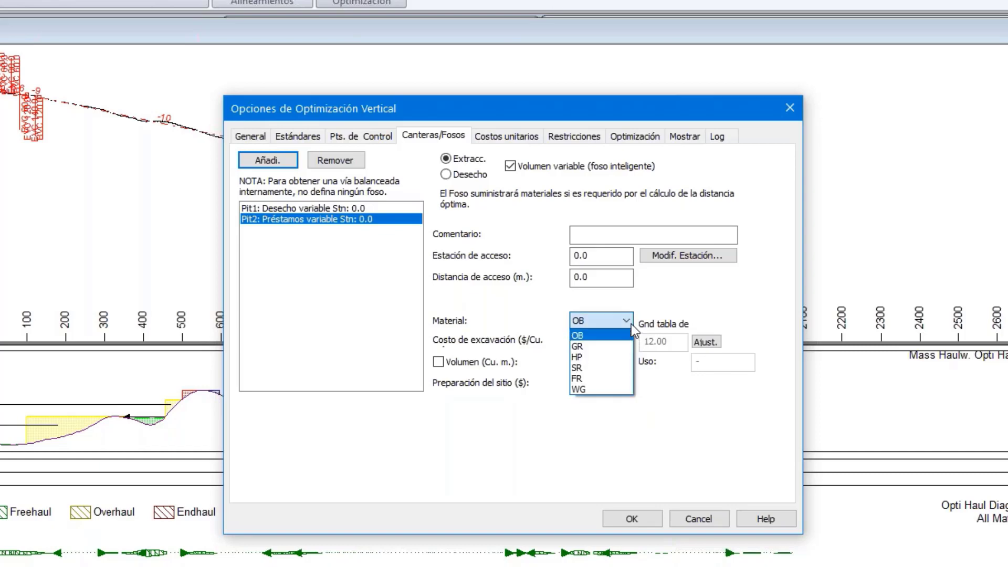
pyautogui.click(587, 379)
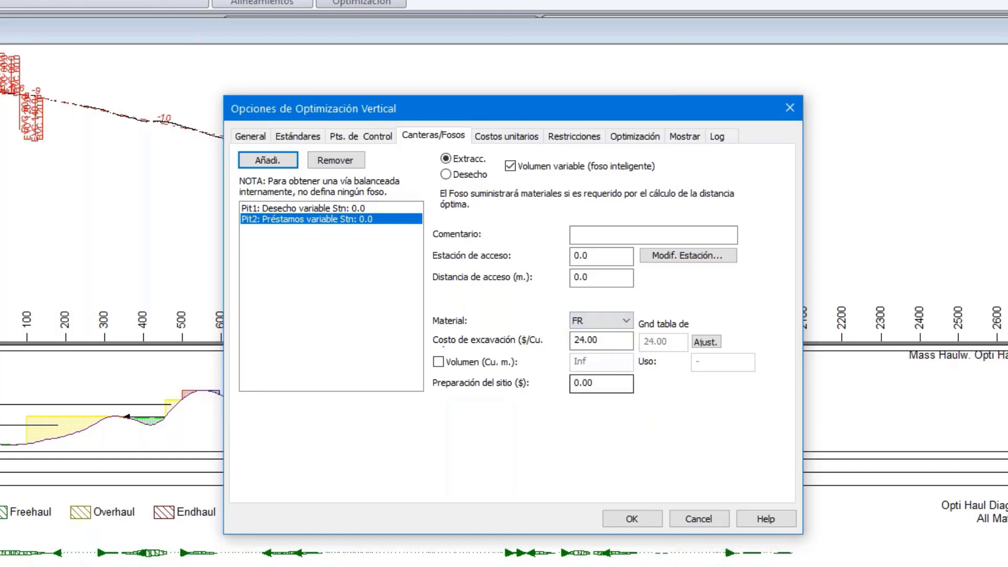
pyautogui.click(677, 233)
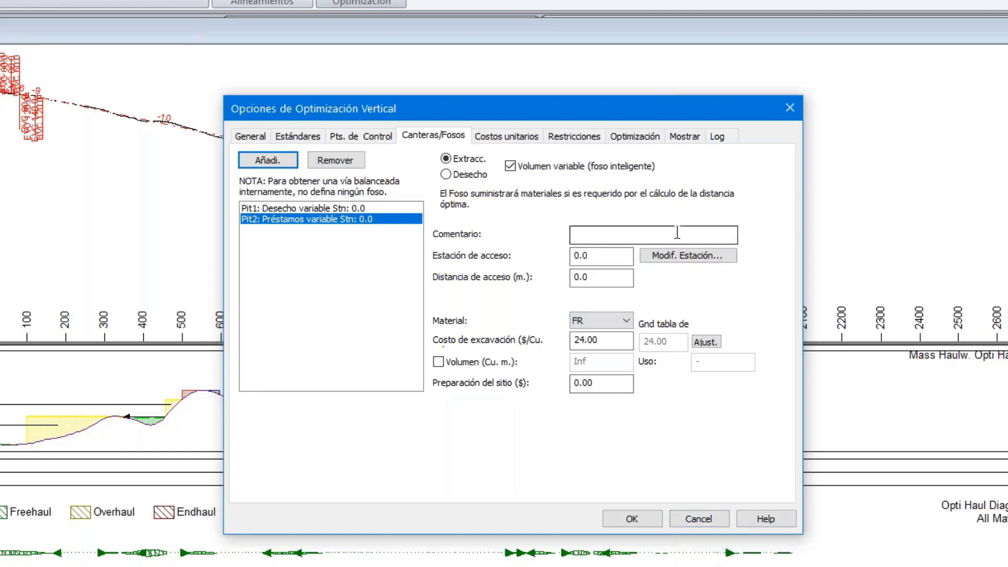
pyautogui.click(636, 519)
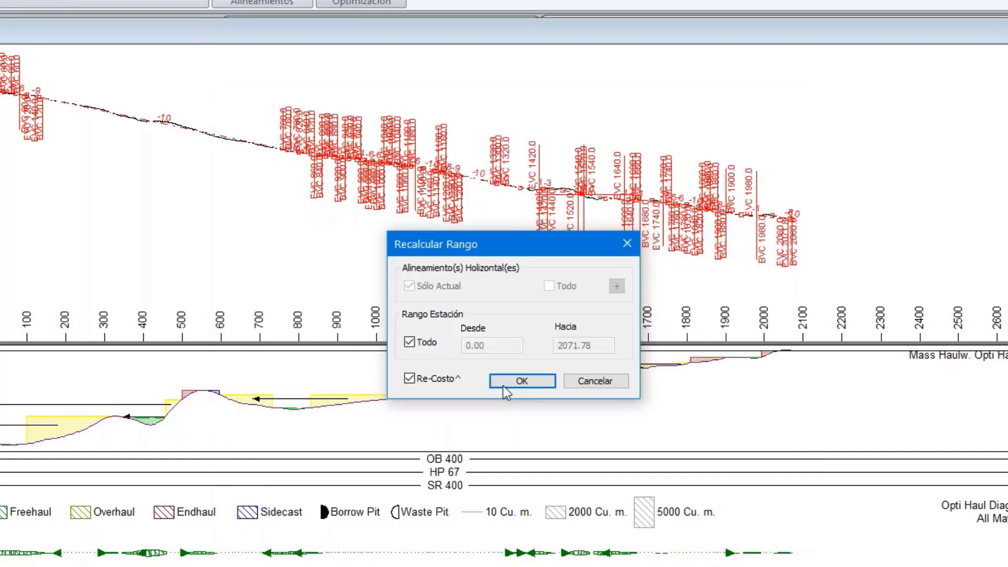
pyautogui.click(503, 386)
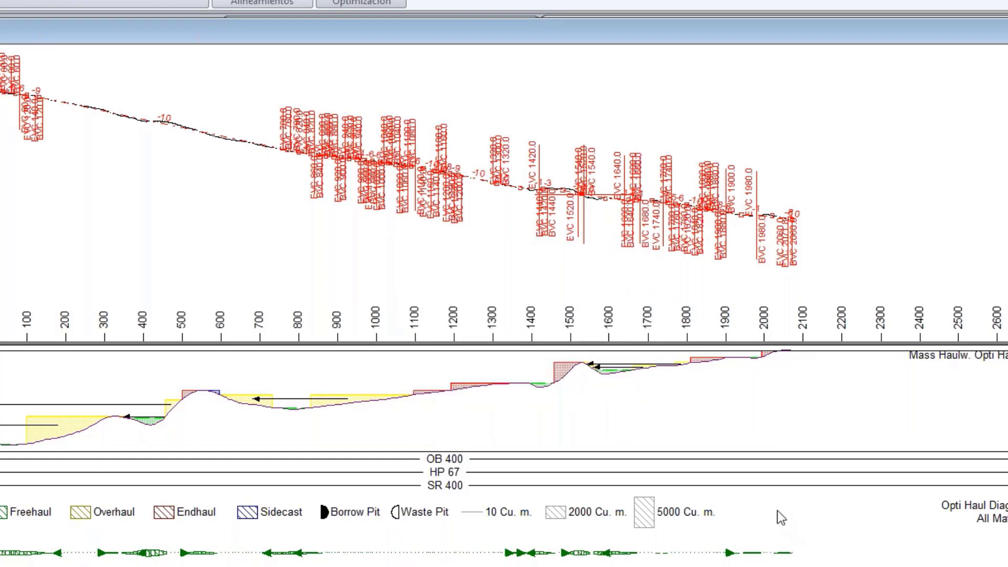
# Step: Select FR Fractured Rock (Q3) as the subgrade fill material for a new range in the parameters assigned by range
pyautogui.scroll(1, 480, 169)
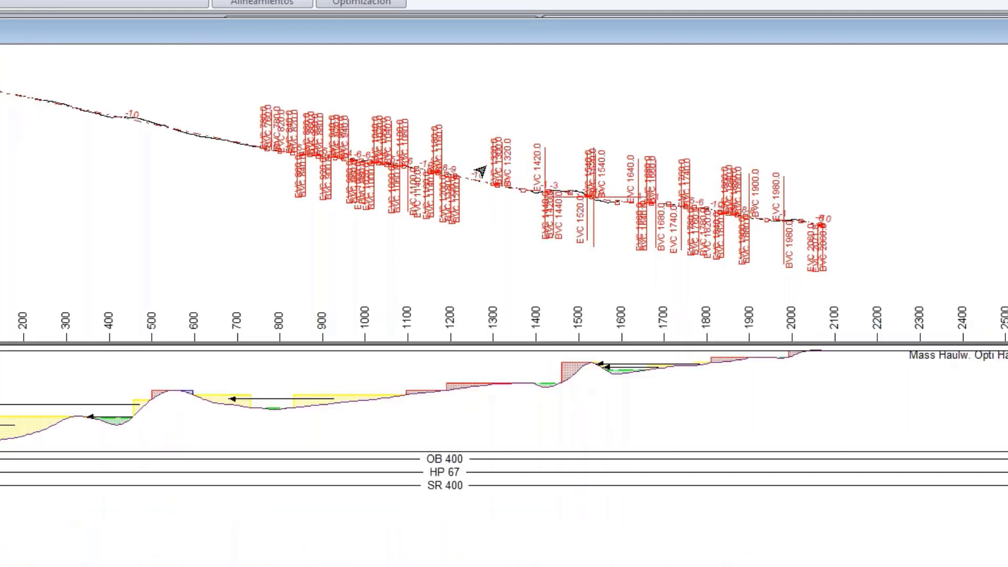
pyautogui.scroll(3, 479, 169)
pyautogui.moveTo(508, 227)
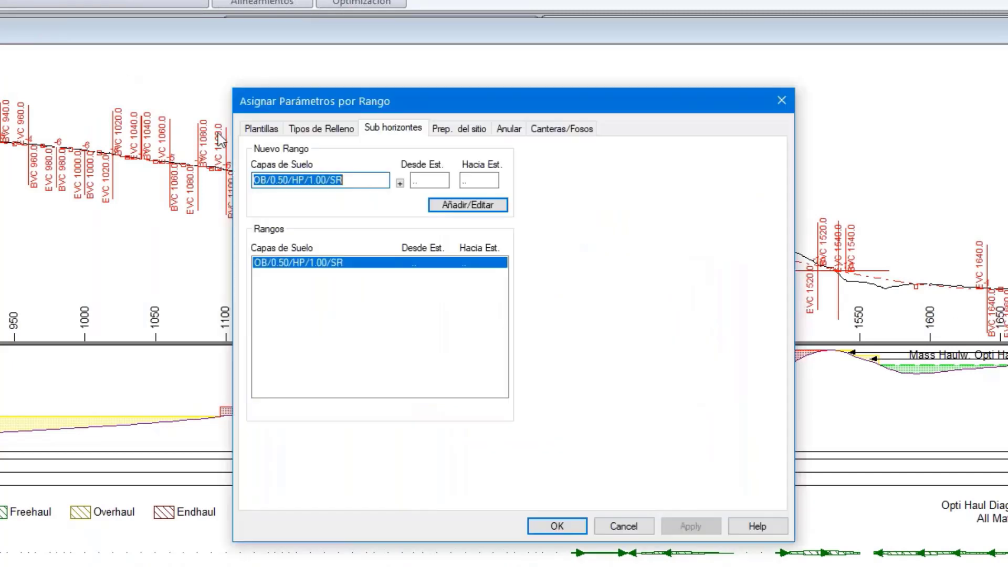
pyautogui.click(309, 128)
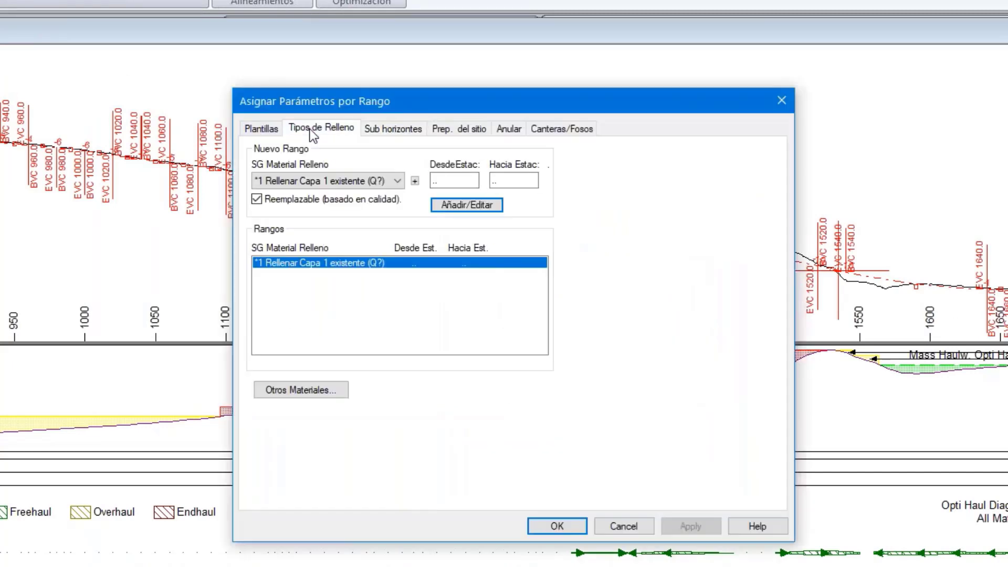
pyautogui.click(401, 182)
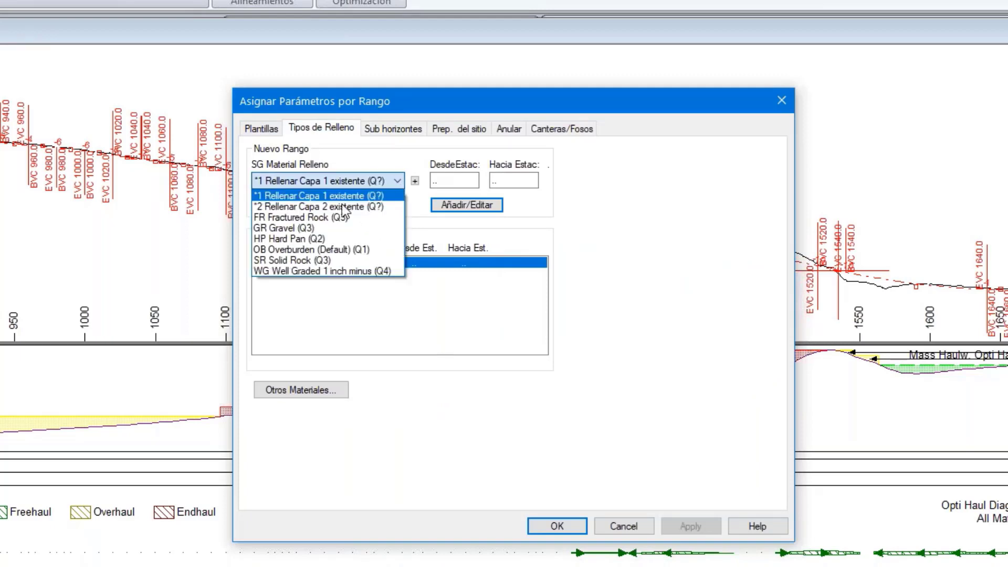
pyautogui.click(265, 261)
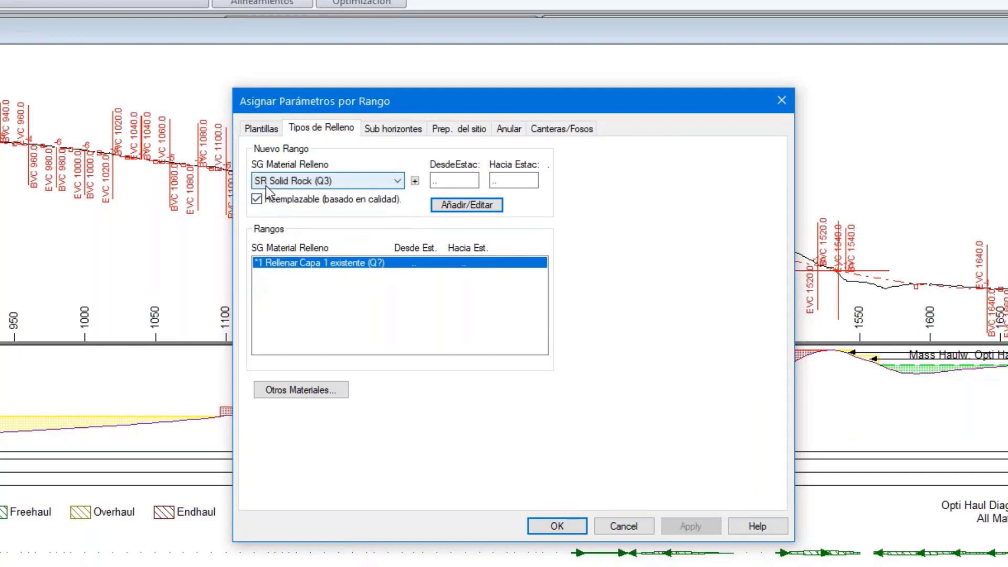
pyautogui.click(397, 181)
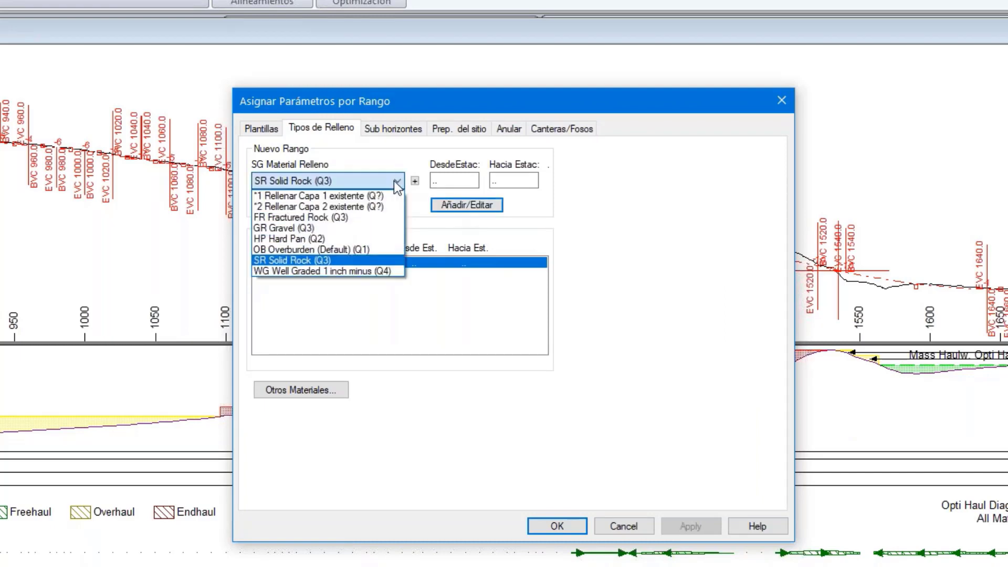
pyautogui.click(295, 216)
# Step: Add the fractured rock fill range from station 1530 to 1590 and recalculate the whole alignment range with re-cost
pyautogui.click(448, 179)
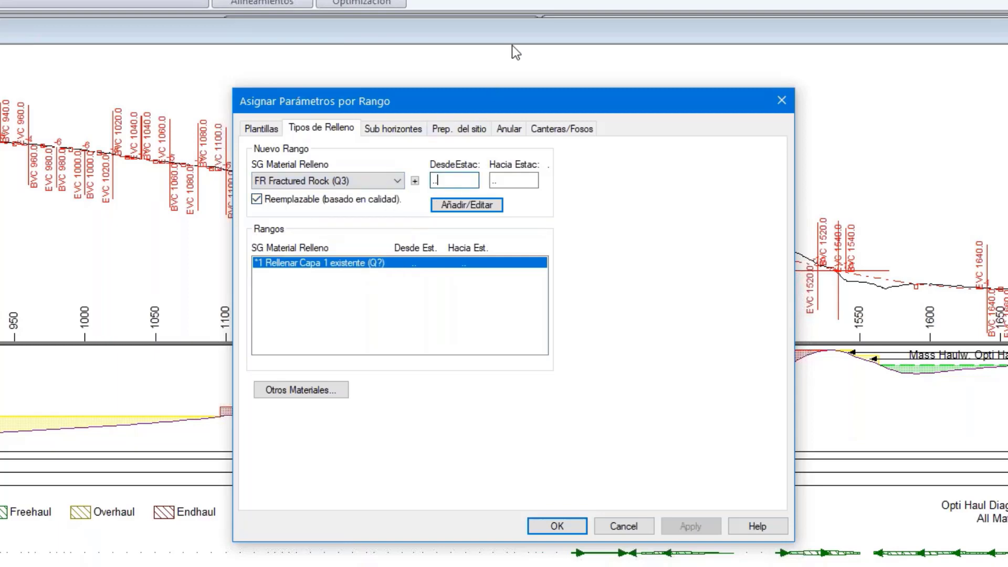
pyautogui.press('BackSpace')
pyautogui.press('BackSpace')
pyautogui.write('1530')
pyautogui.click(511, 182)
pyautogui.press('BackSpace')
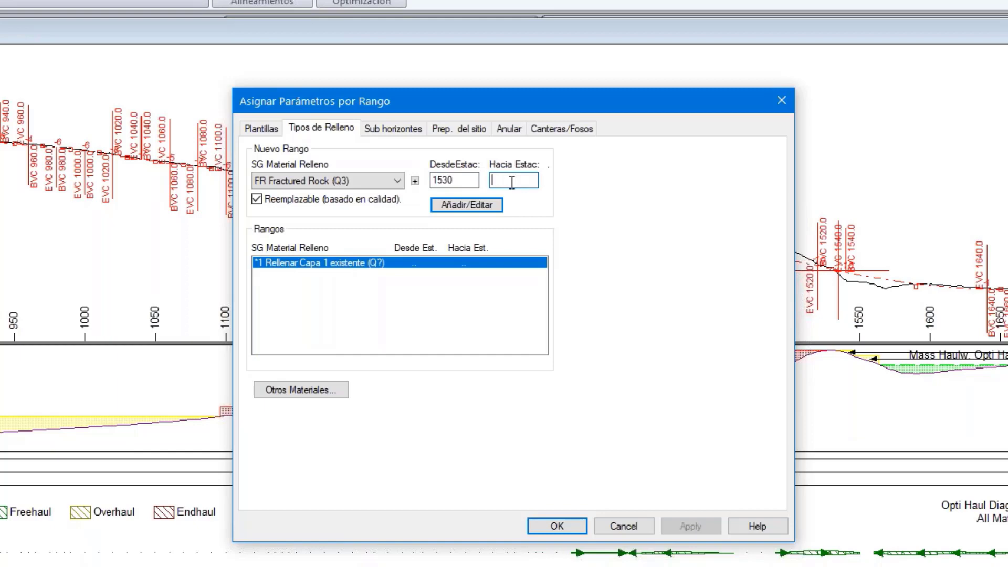
pyautogui.write('1590')
pyautogui.click(460, 207)
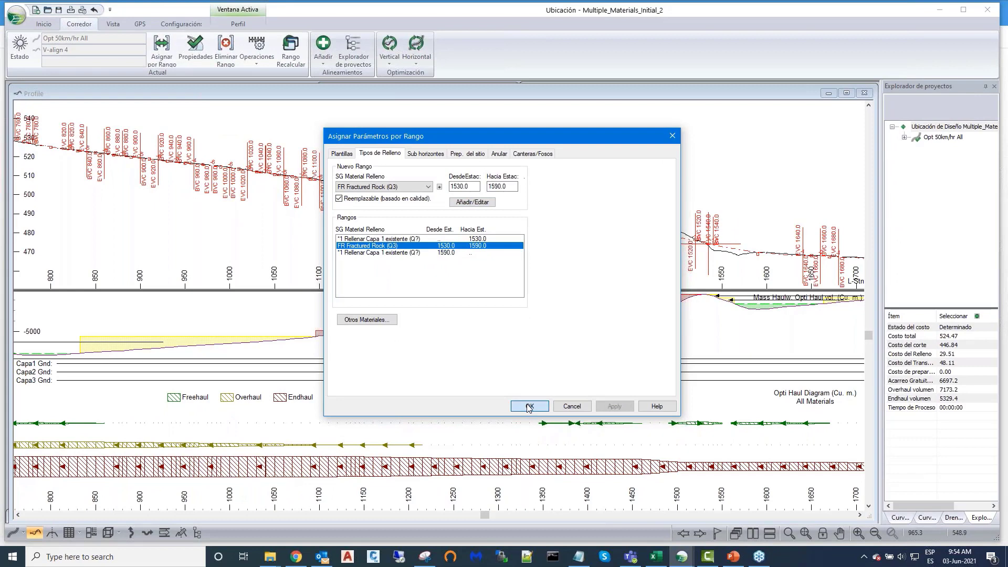
pyautogui.click(529, 407)
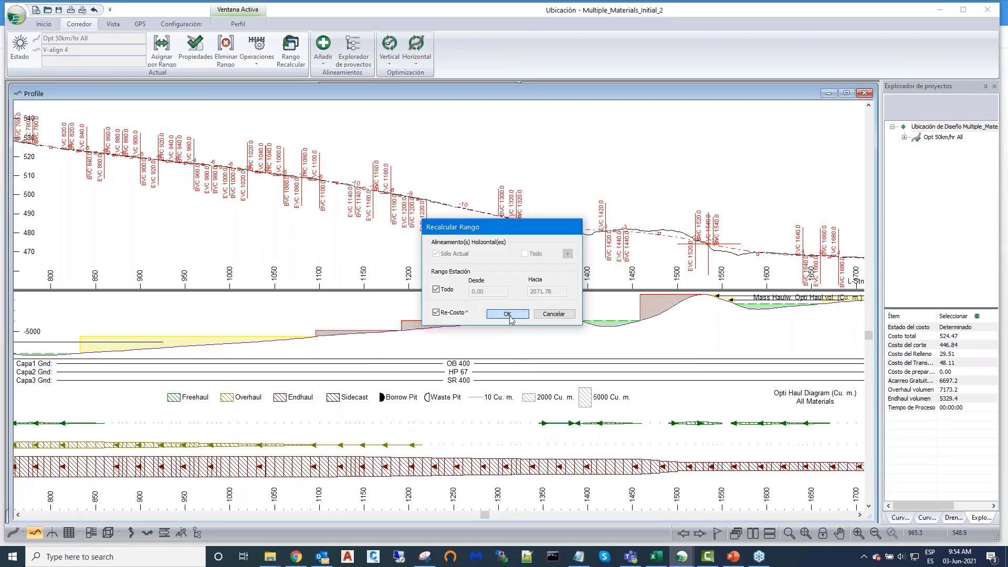
pyautogui.click(512, 314)
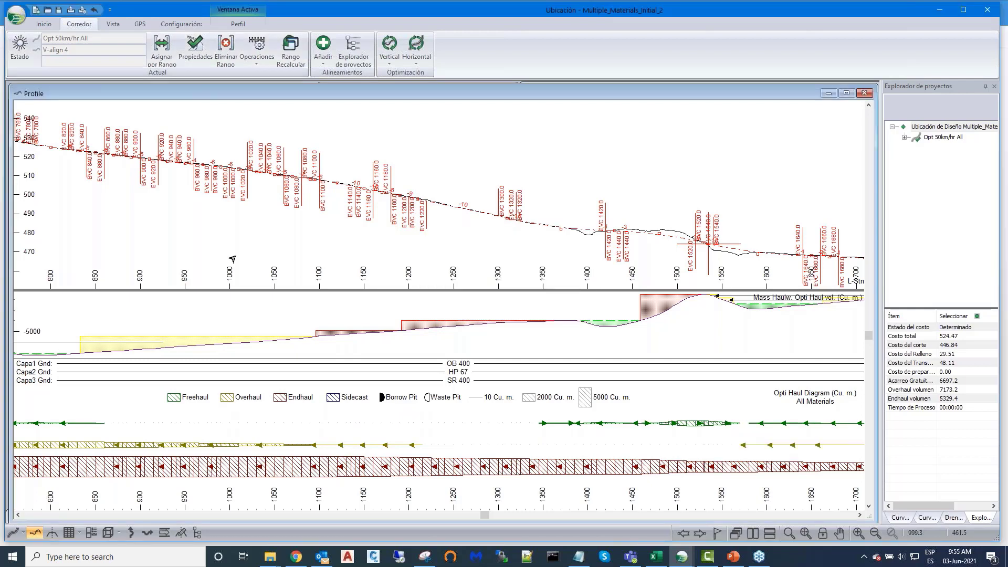
# Step: Display soil layers 1 and 2 in the profile window and inspect them beneath the ground line around station 1300
pyautogui.rightClick(260, 219)
pyautogui.click(297, 302)
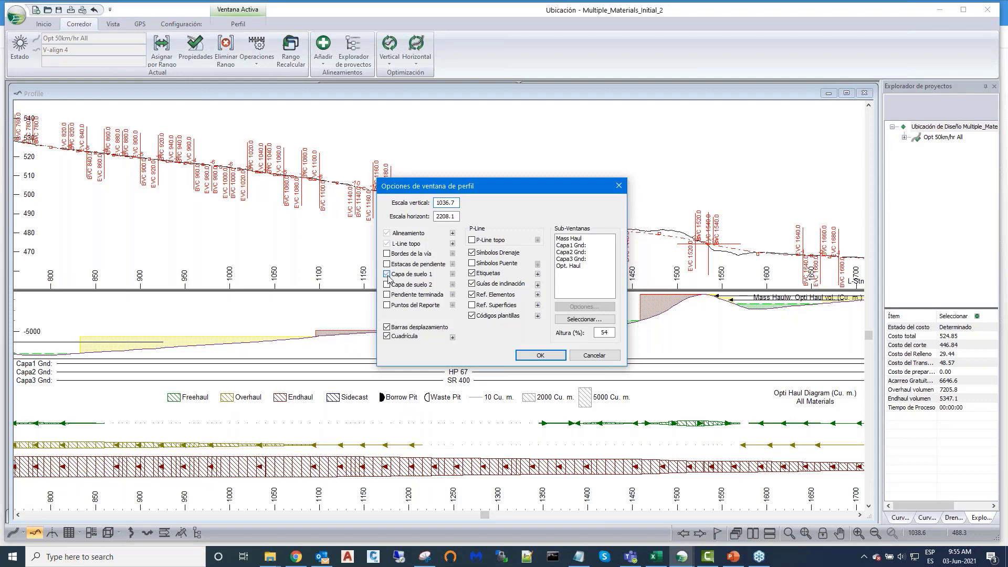
pyautogui.click(387, 284)
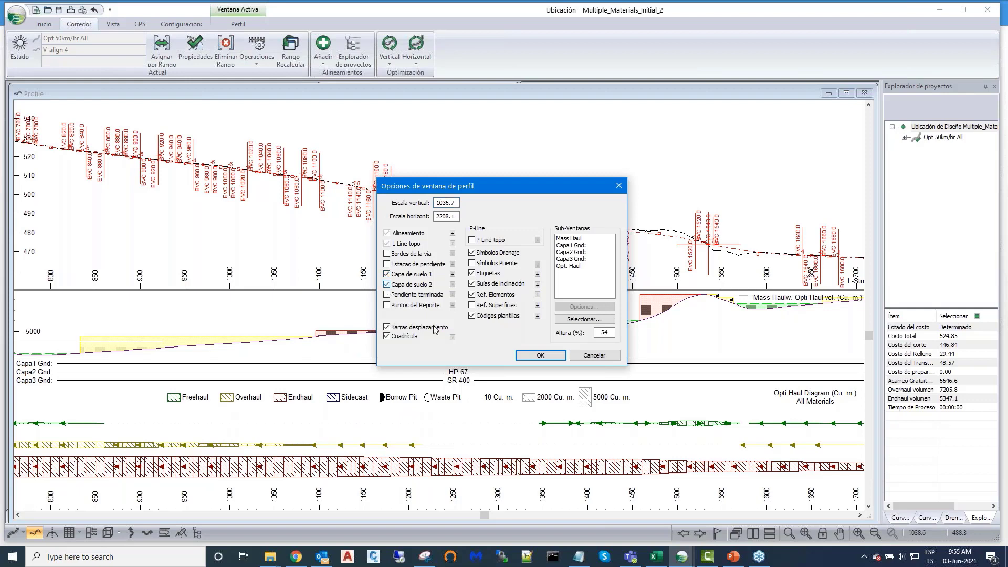
pyautogui.click(540, 357)
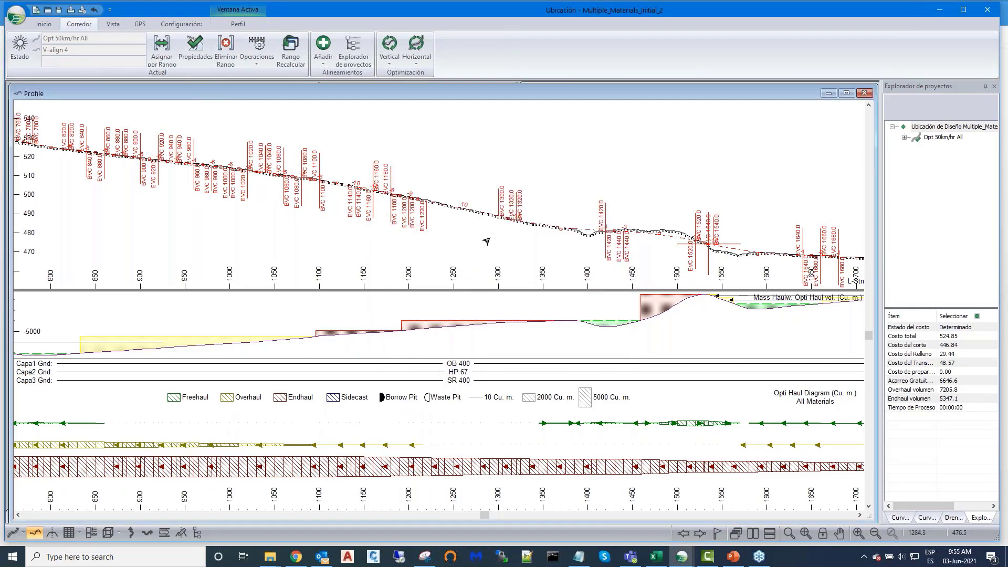
pyautogui.scroll(6, 486, 240)
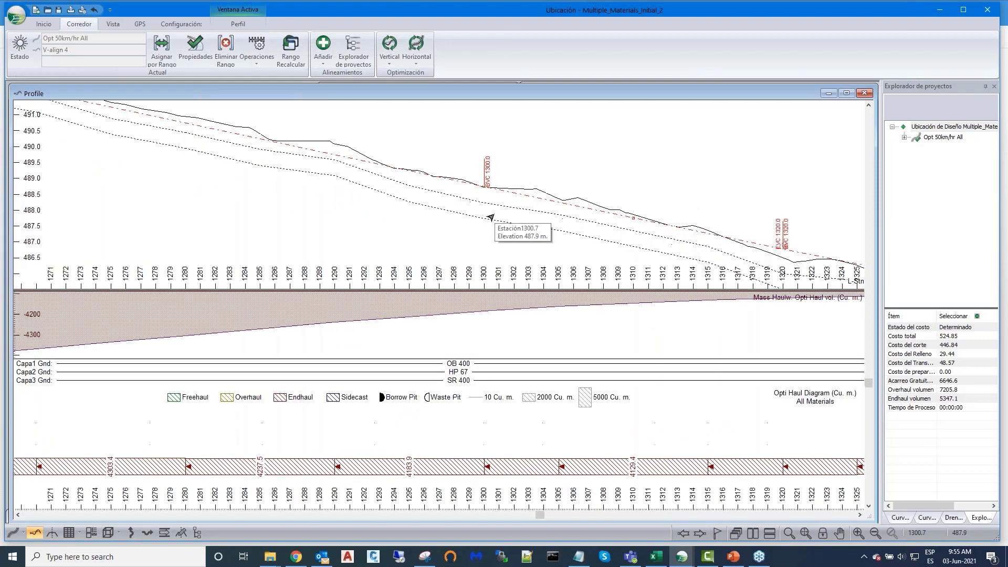
pyautogui.scroll(-1, 491, 217)
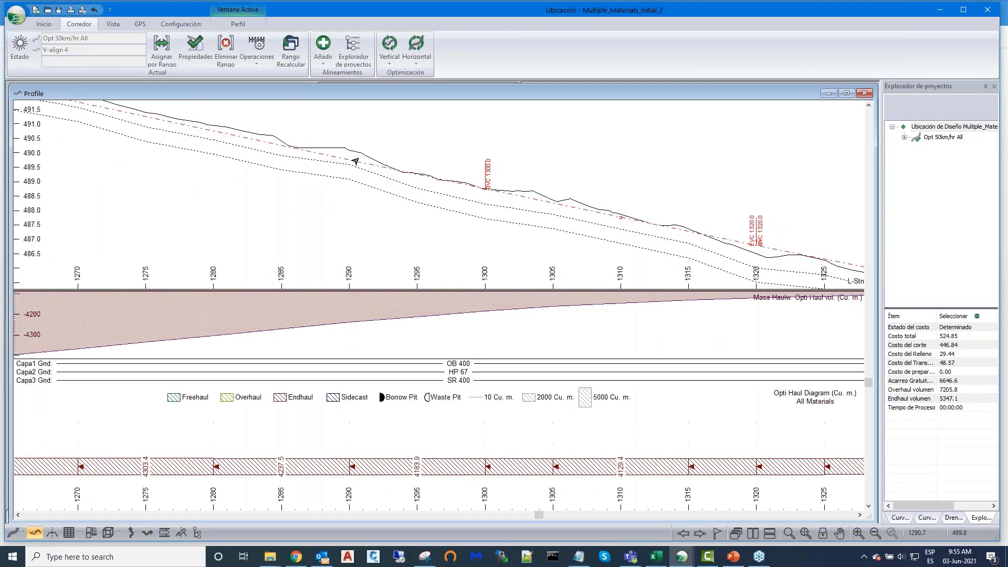
pyautogui.scroll(-3, 559, 168)
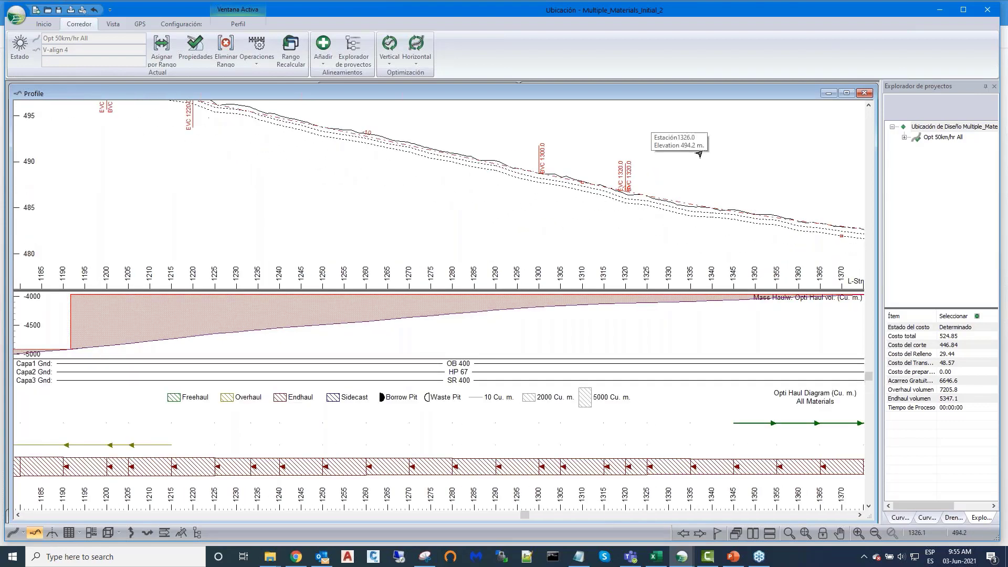
# Step: Narrow the profile window, widen the section window to inspect the fill at station 1535, and bring the profile to that station
pyautogui.moveTo(875, 235); pyautogui.dragTo(317, 265)
pyautogui.scroll(-2, 455, 206)
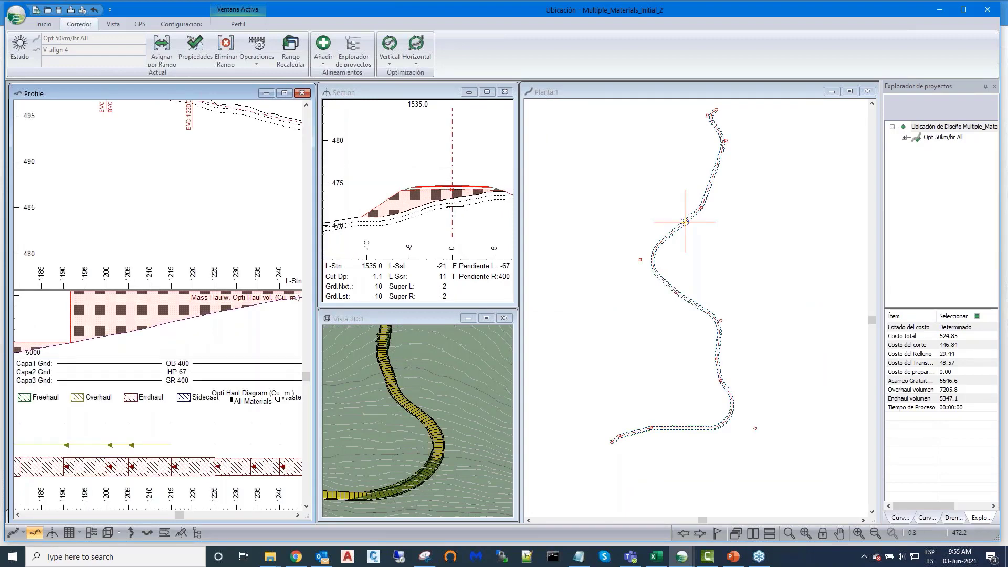
pyautogui.click(455, 206)
pyautogui.scroll(2, 455, 207)
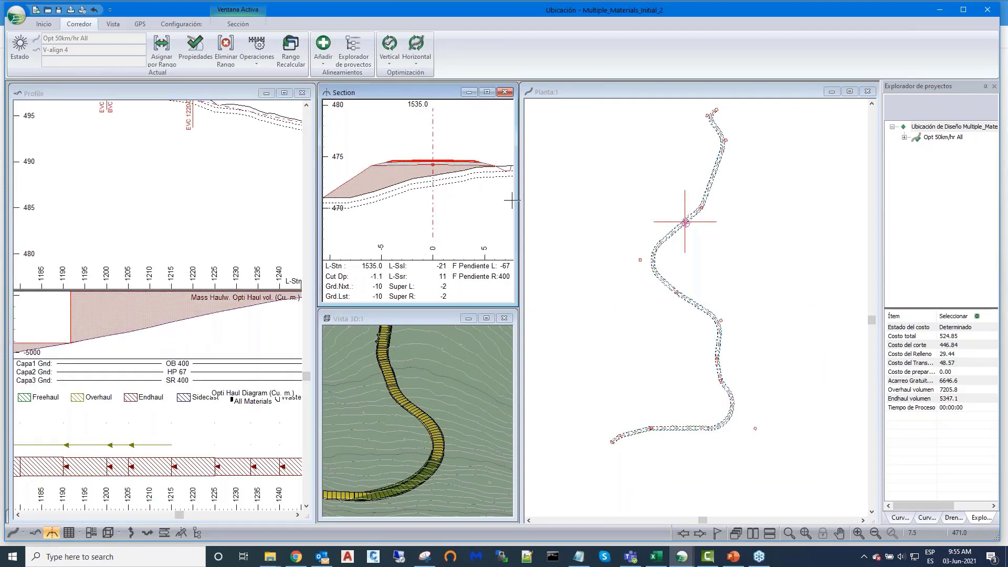
pyautogui.moveTo(522, 205); pyautogui.dragTo(677, 205)
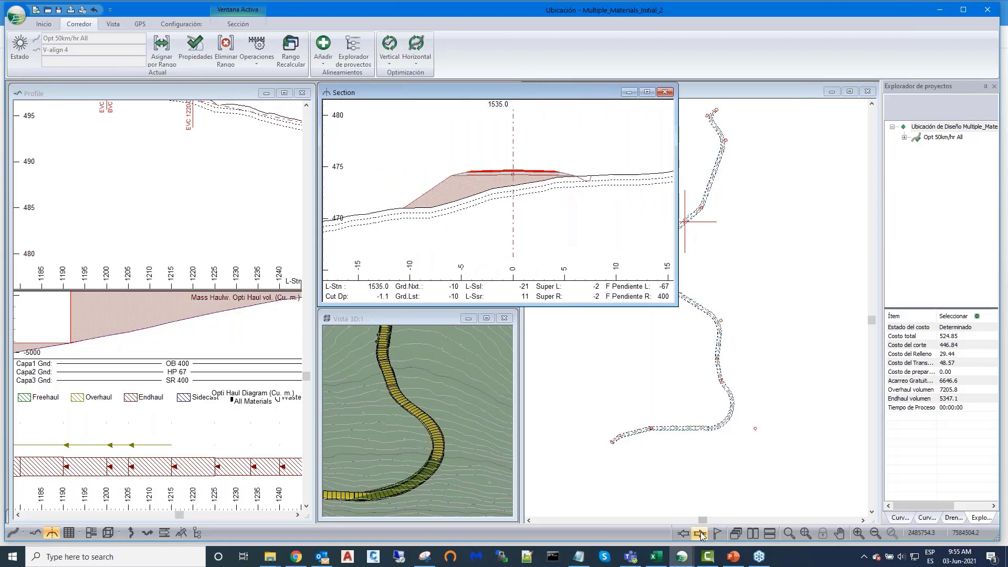
pyautogui.click(683, 534)
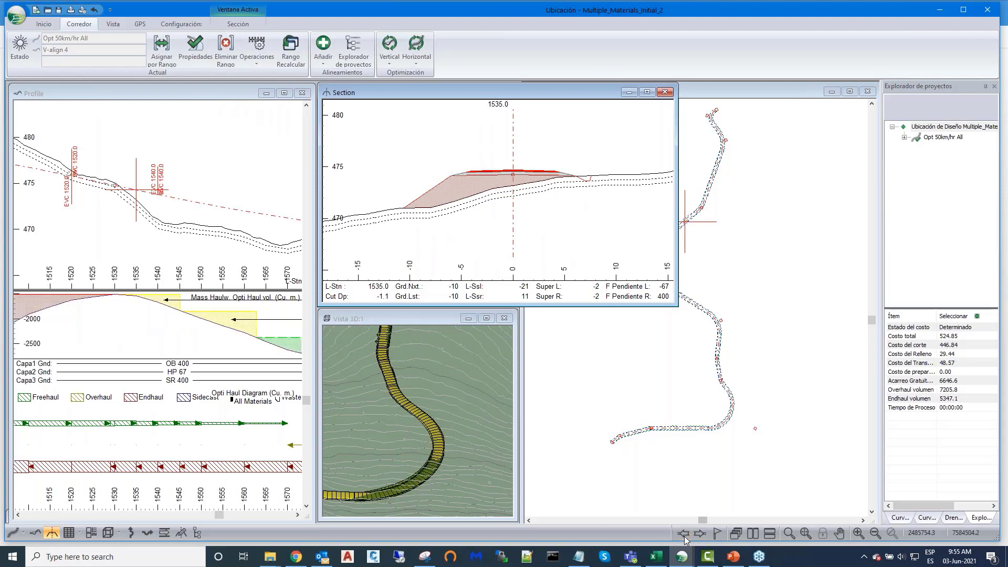
# Step: Step the section back to station 1529.9 and inspect how the ditch cut crosses the soil layers
pyautogui.click(684, 534)
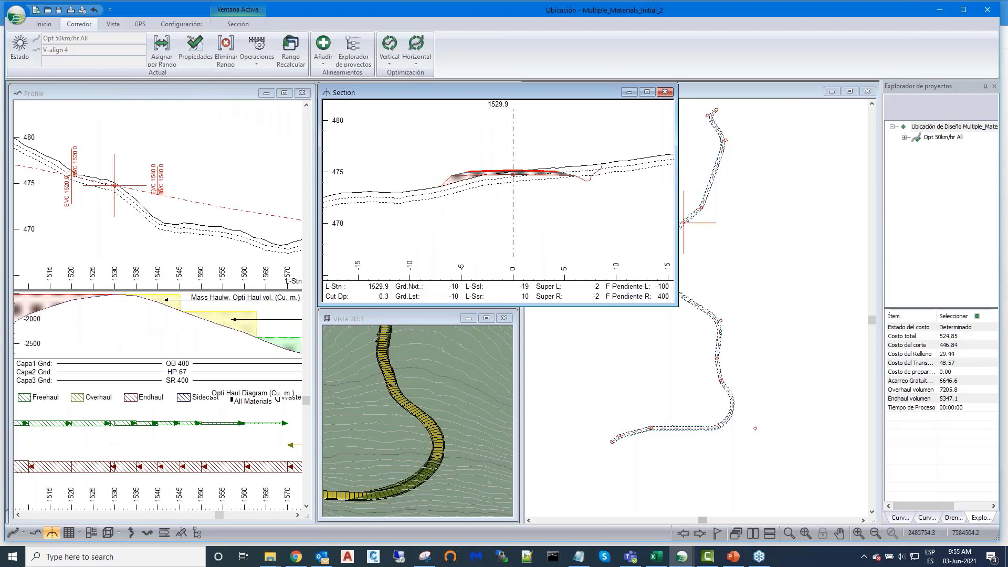
pyautogui.scroll(5, 590, 201)
pyautogui.scroll(-3, 617, 229)
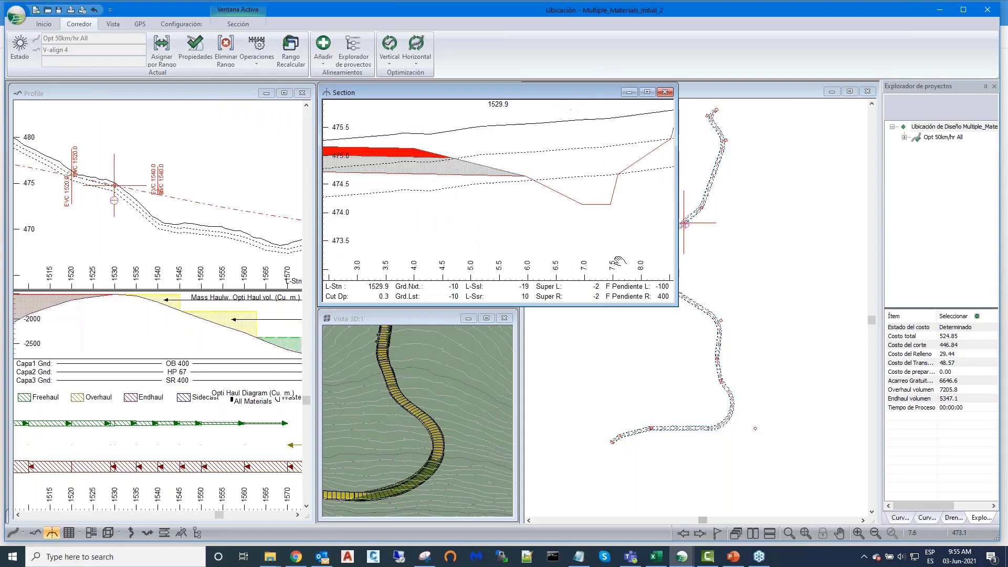
pyautogui.scroll(-2, 618, 230)
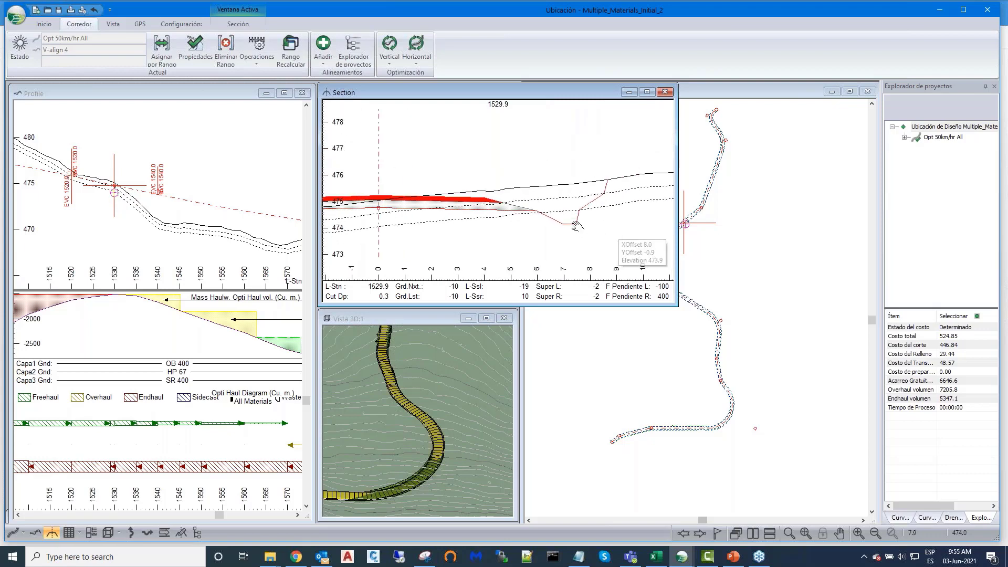
pyautogui.moveTo(576, 226); pyautogui.dragTo(559, 220, button='middle')
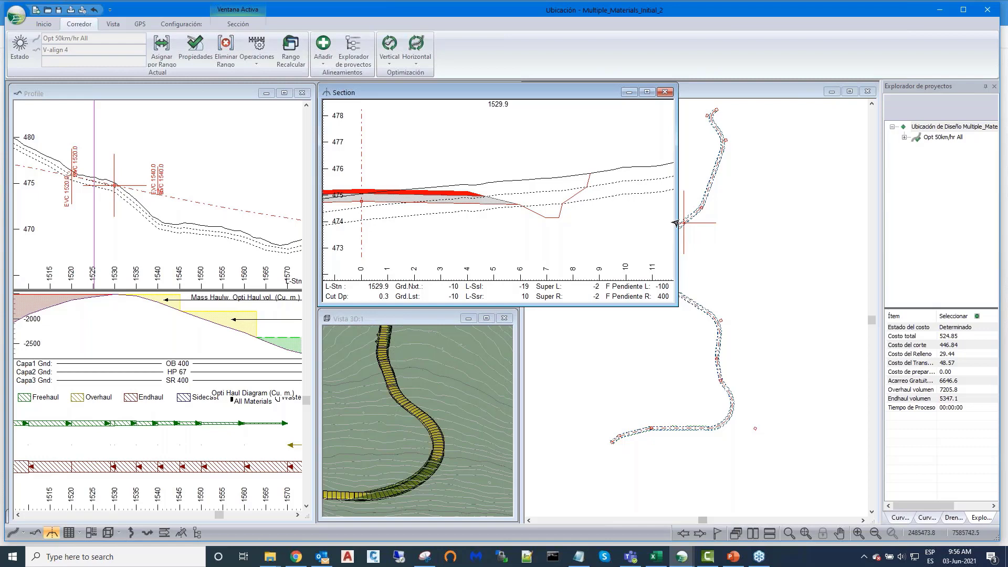
# Step: Narrow the section window to uncover the plan view and check the cut areas by material at station 1529.9
pyautogui.moveTo(677, 223); pyautogui.dragTo(517, 209)
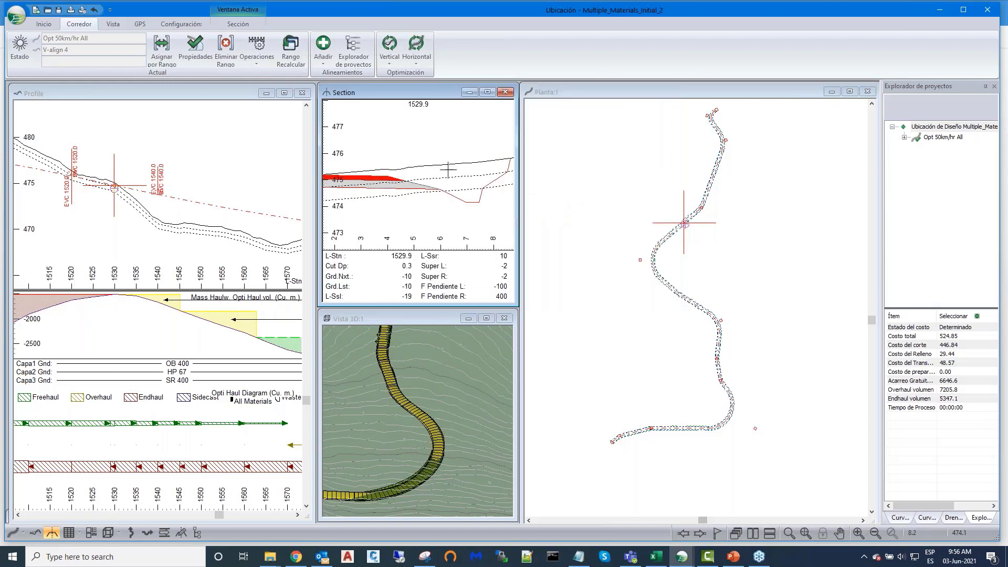
pyautogui.scroll(-3, 447, 170)
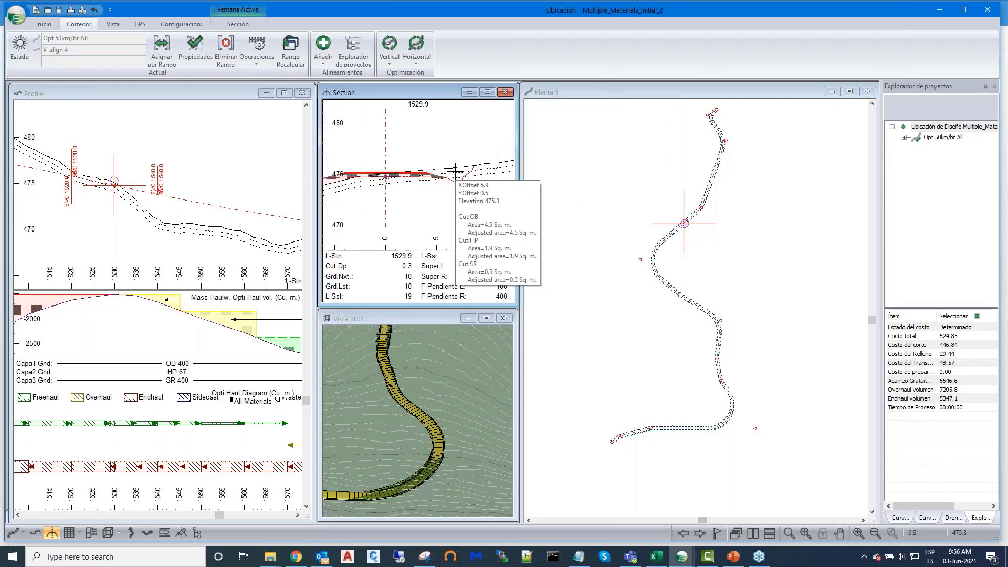
pyautogui.scroll(-1, 471, 174)
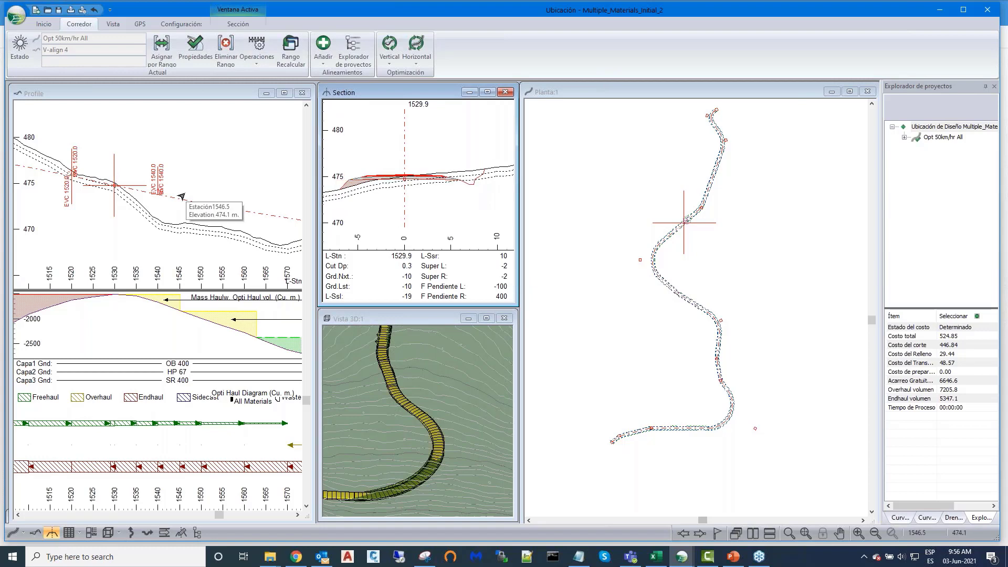
# Step: Widen the profile window across the workspace and show about stations 800 to 1650 with their haul diagrams
pyautogui.moveTo(316, 247); pyautogui.dragTo(407, 247)
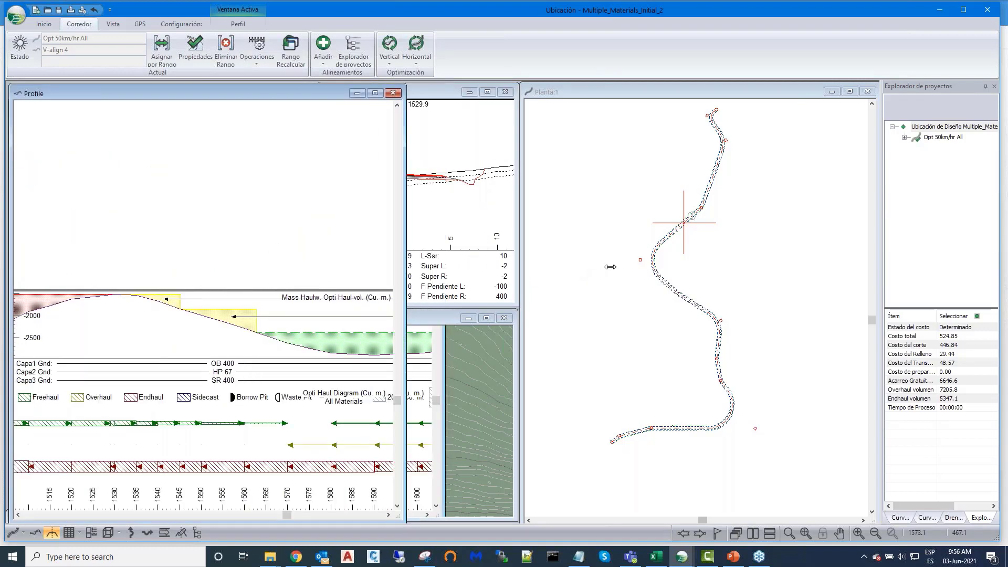
pyautogui.moveTo(610, 267); pyautogui.dragTo(876, 286)
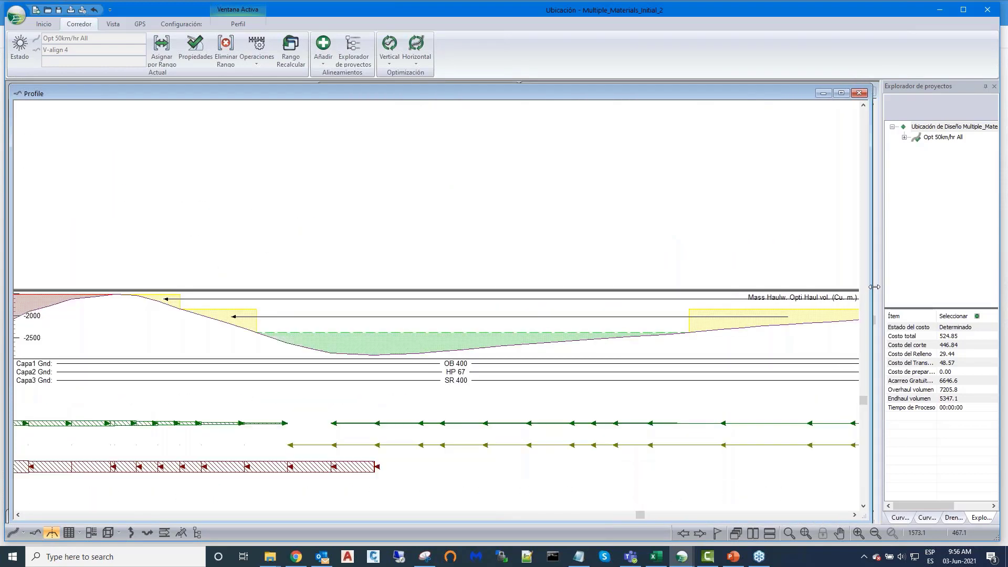
pyautogui.scroll(-1, 527, 390)
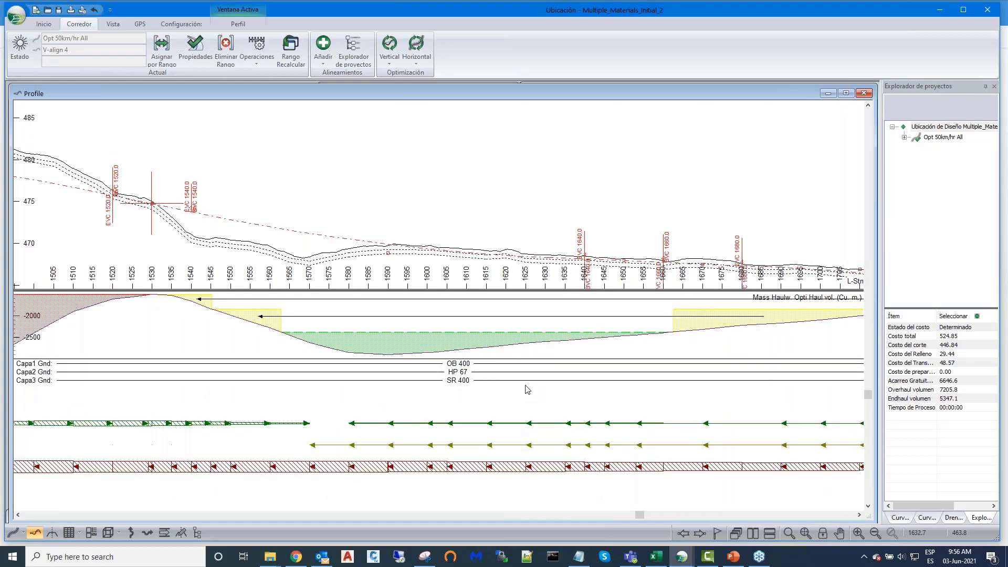
pyautogui.scroll(-1, 527, 390)
pyautogui.scroll(-1, 562, 411)
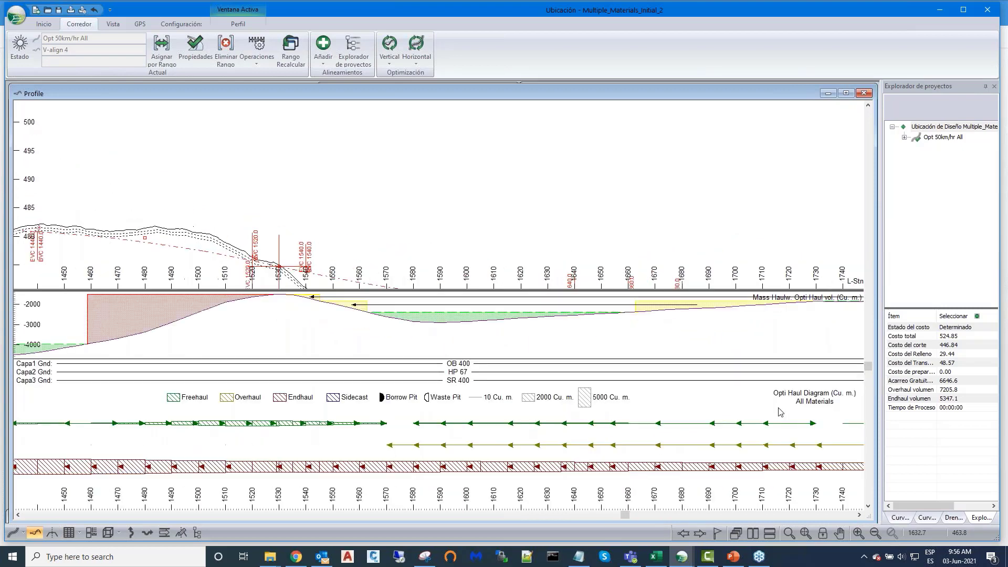
pyautogui.scroll(-3, 701, 364)
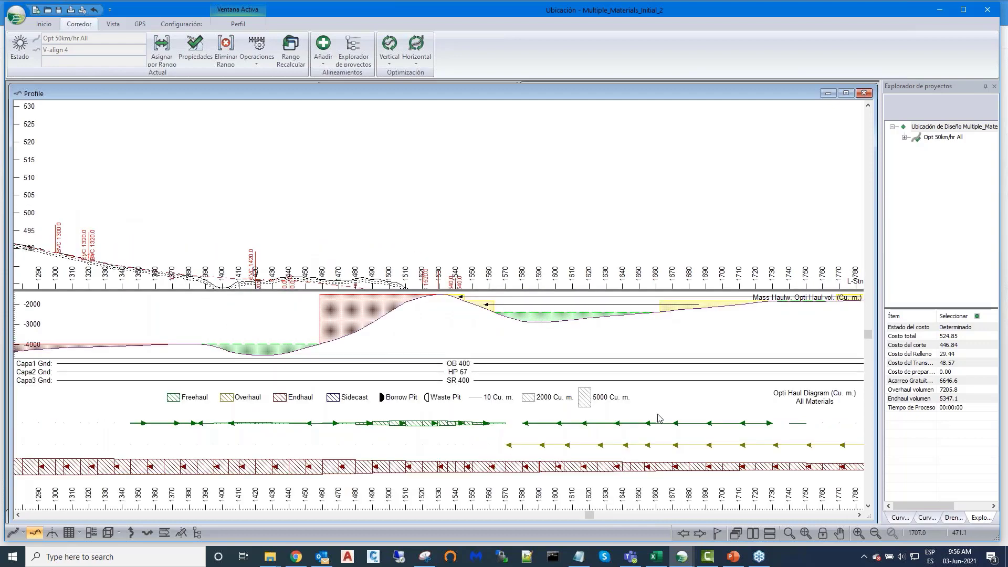
pyautogui.scroll(-3, 658, 419)
pyautogui.scroll(-1, 661, 228)
pyautogui.moveTo(518, 165); pyautogui.dragTo(700, 100, button='middle')
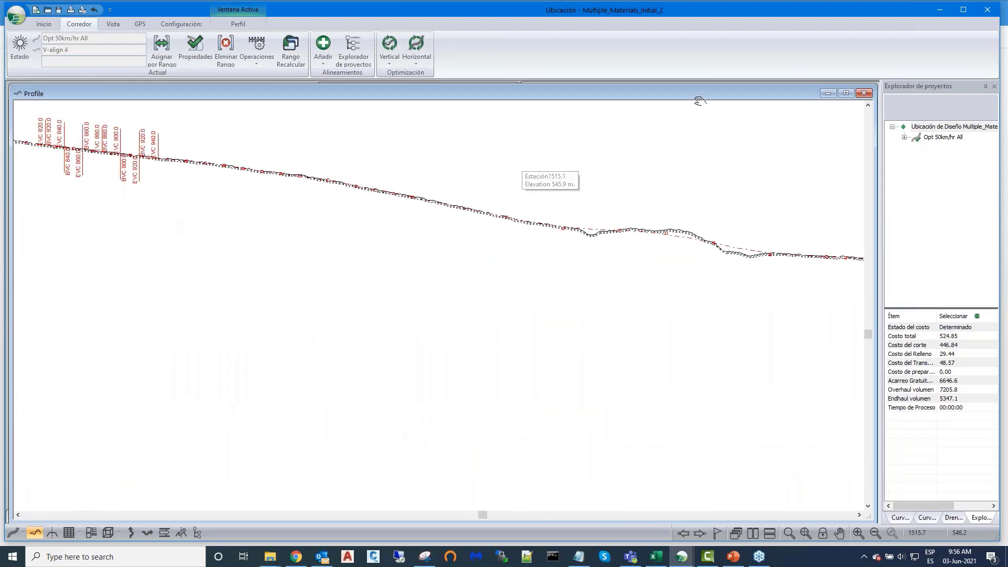
# Step: Display only FR Fractured Rock in the Opti Haul diagram
pyautogui.rightClick(557, 444)
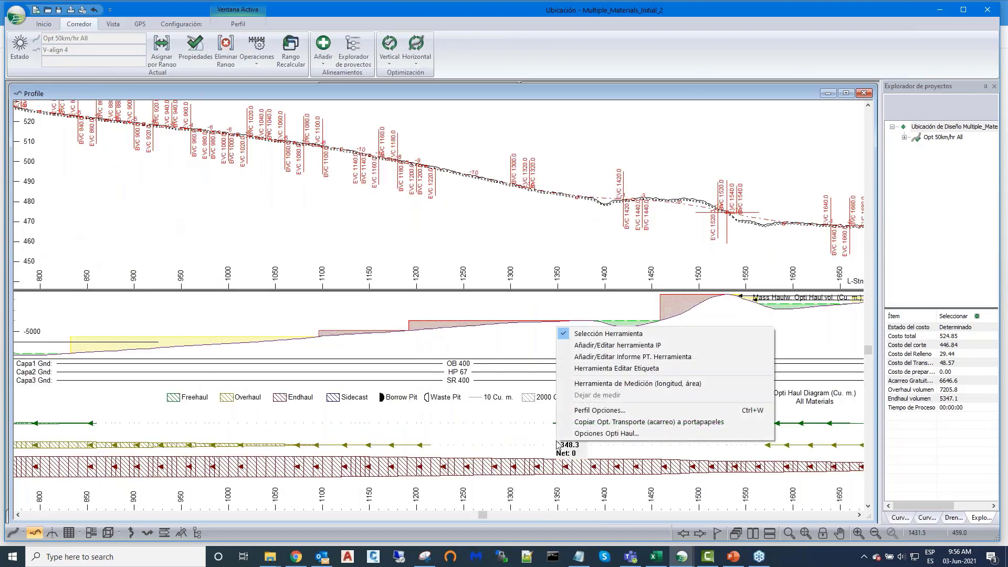
pyautogui.click(592, 433)
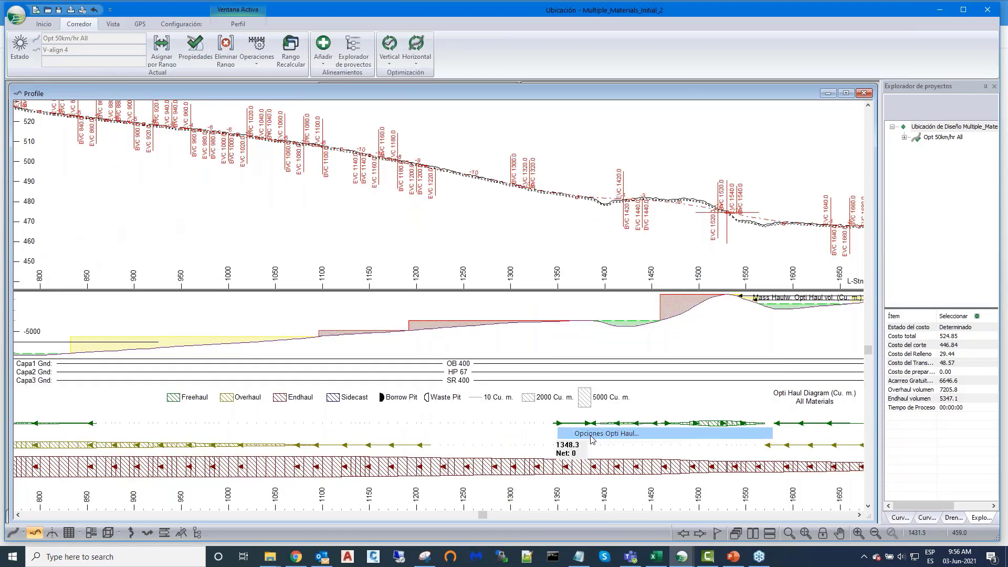
pyautogui.click(561, 251)
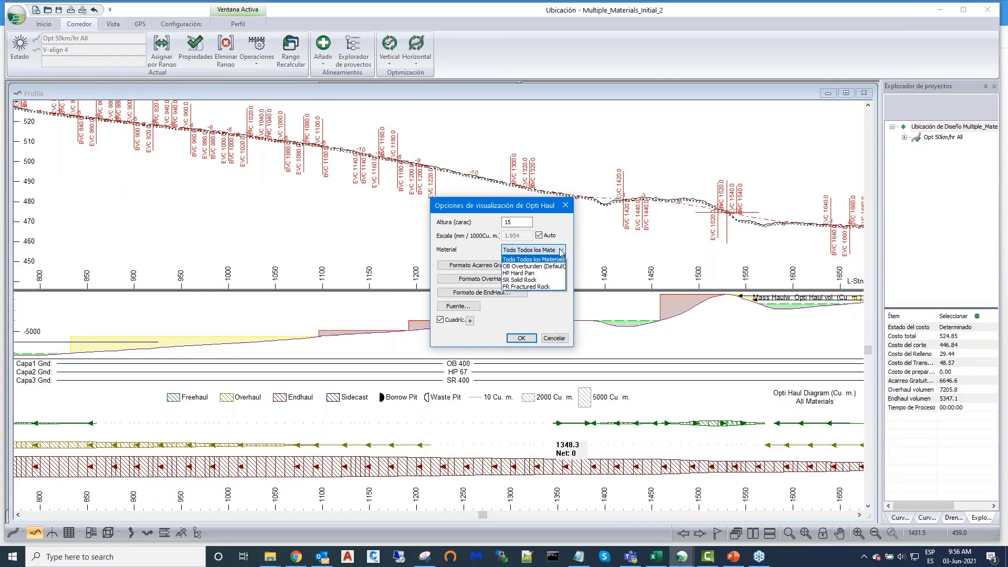
pyautogui.click(535, 287)
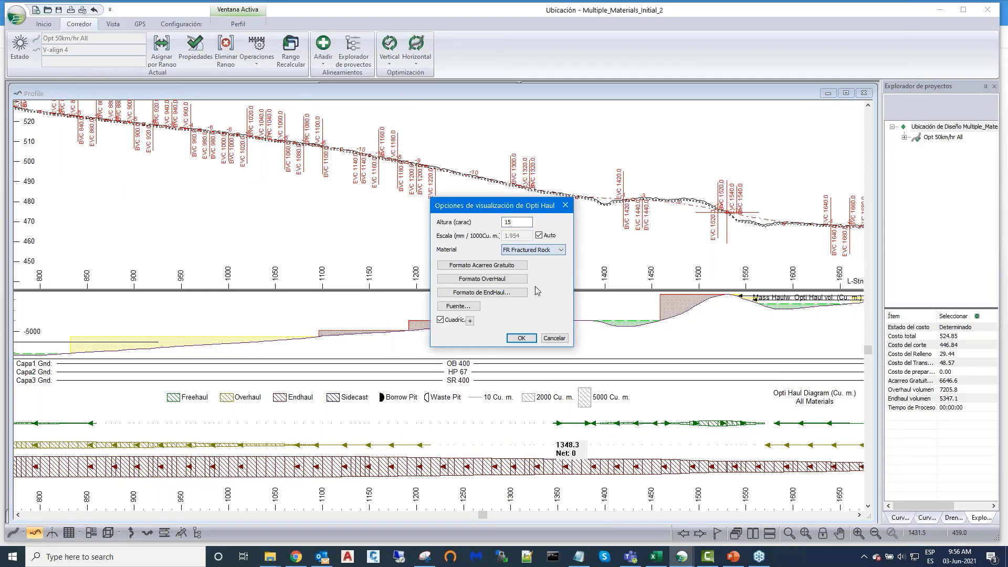
pyautogui.click(521, 338)
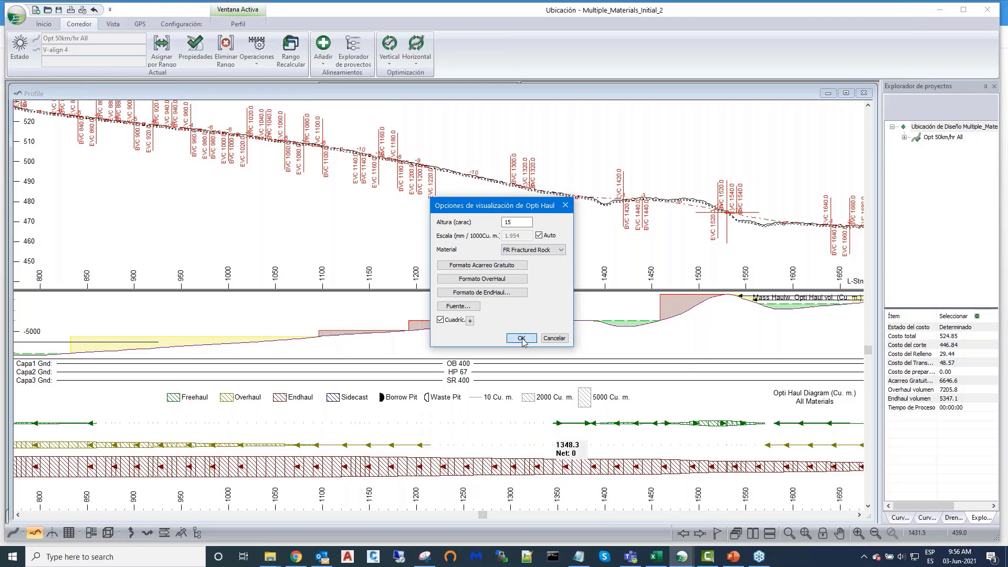
# Step: Switch the Opti Haul diagram material to OB Overburden and examine its haul along the whole alignment
pyautogui.rightClick(688, 426)
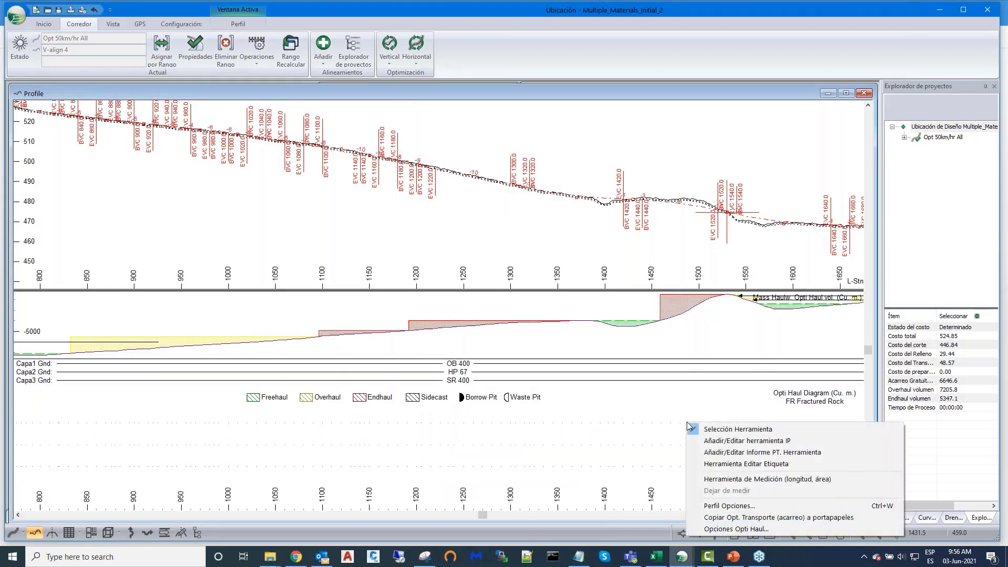
pyautogui.click(723, 531)
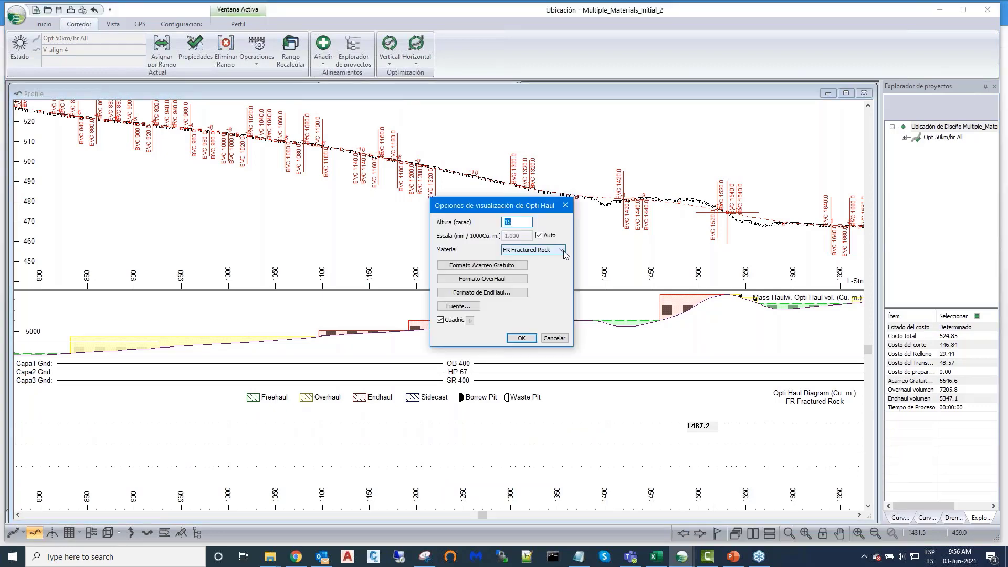
pyautogui.click(561, 251)
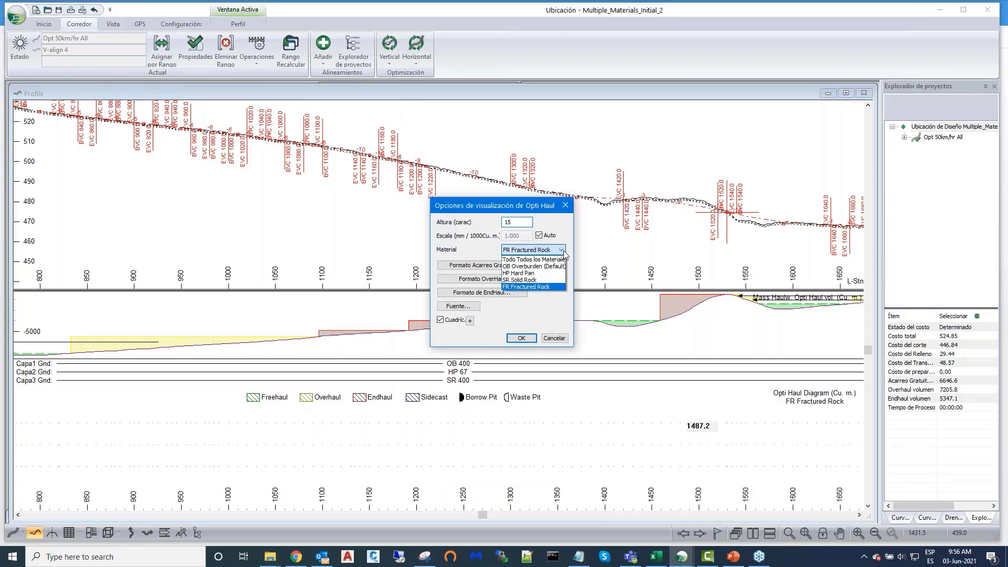
pyautogui.click(531, 266)
pyautogui.click(522, 341)
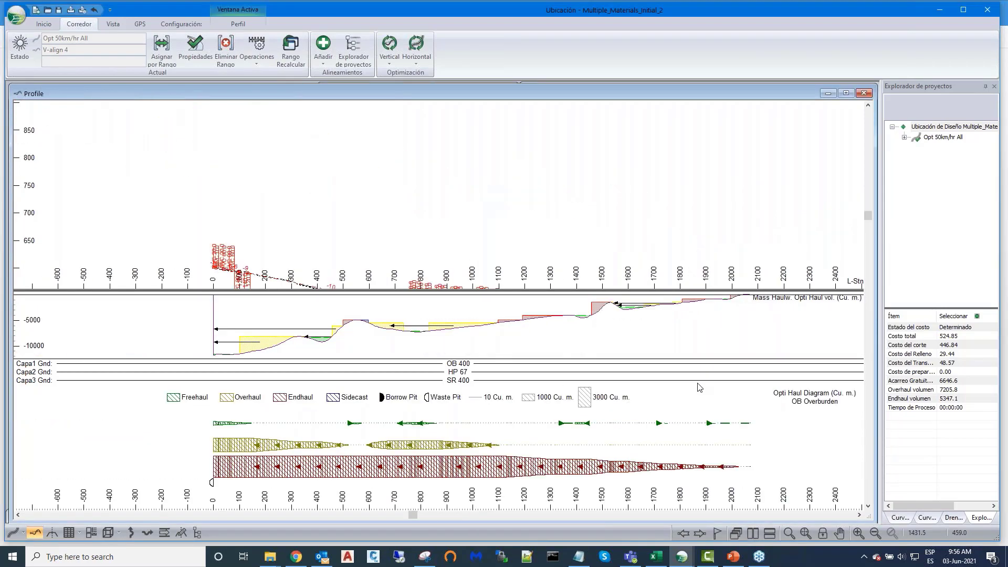
pyautogui.scroll(2, 720, 406)
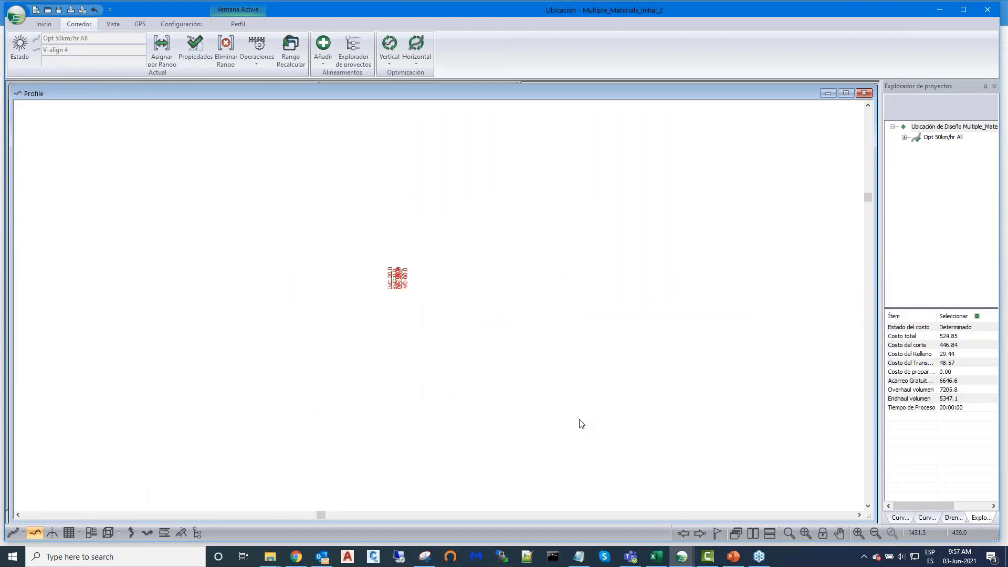
pyautogui.scroll(3, 457, 403)
pyautogui.scroll(1, 457, 405)
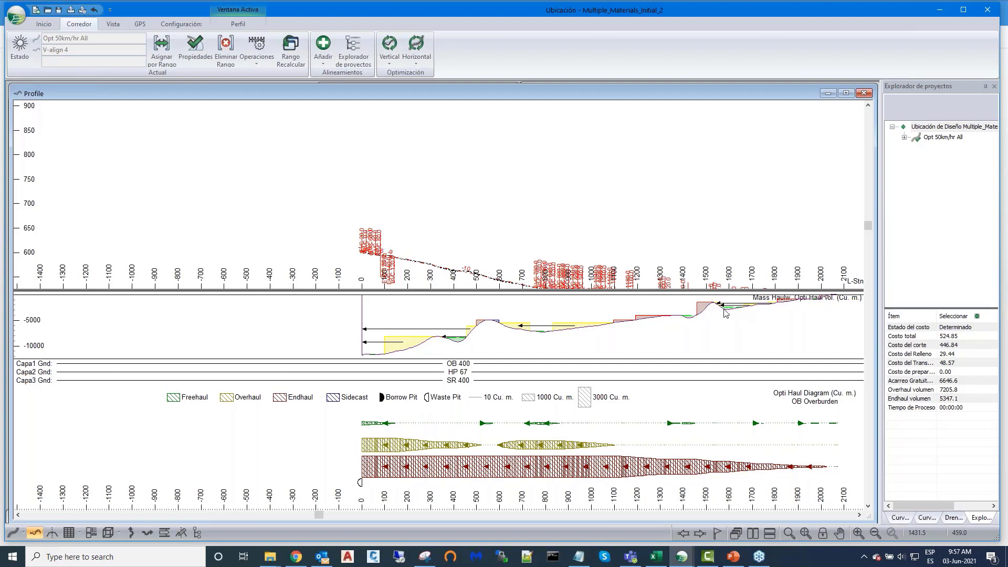
pyautogui.moveTo(587, 214); pyautogui.dragTo(467, 102)
pyautogui.scroll(-2, 661, 317)
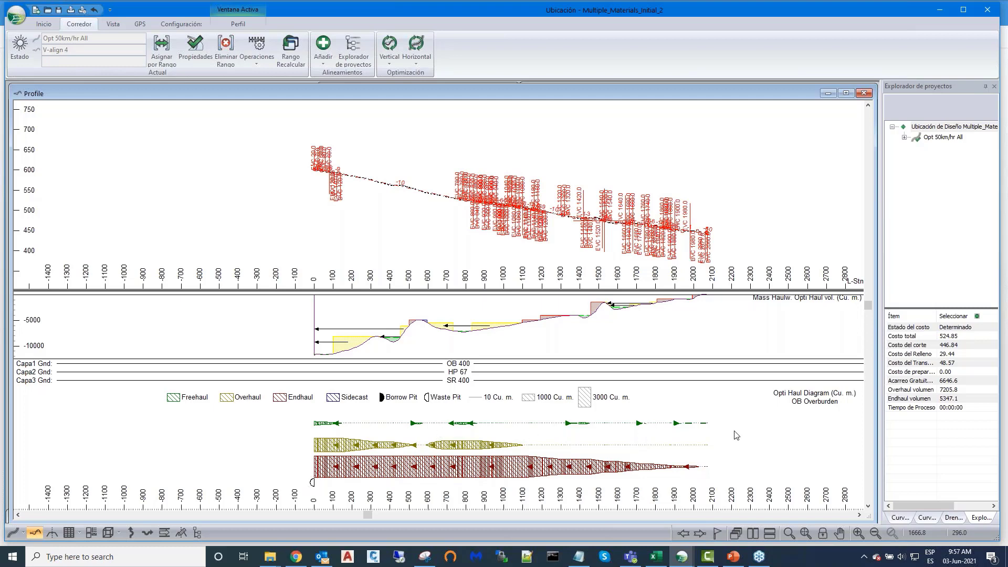
# Step: Switch the Opti Haul diagram material to HP Hard Pan and examine its haul along the alignment
pyautogui.rightClick(823, 434)
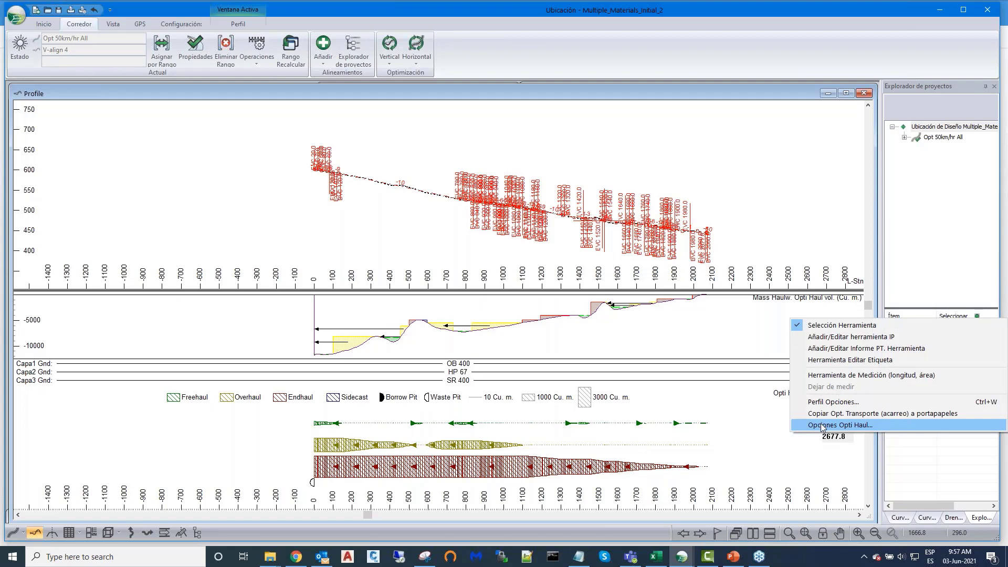
pyautogui.click(822, 425)
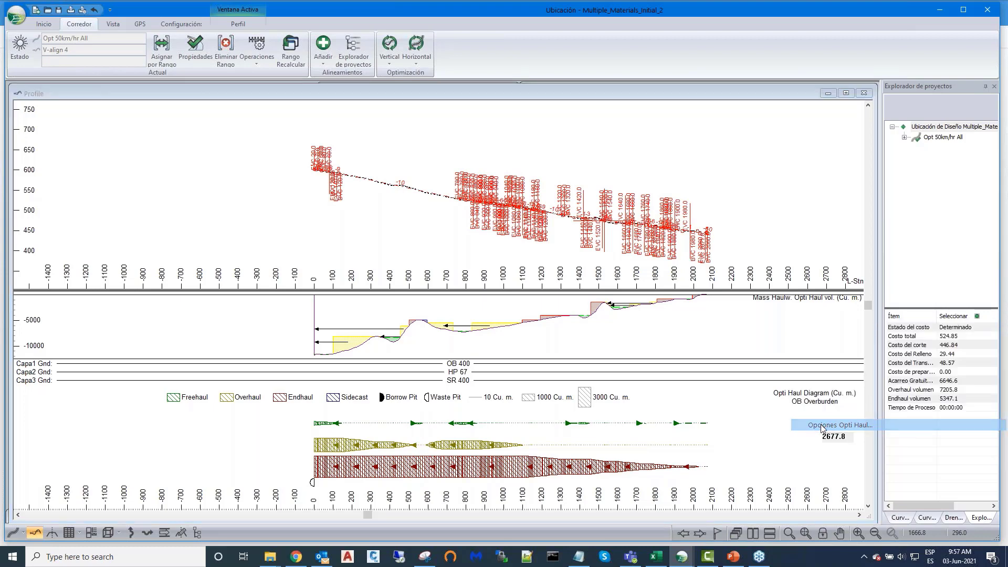
pyautogui.click(562, 250)
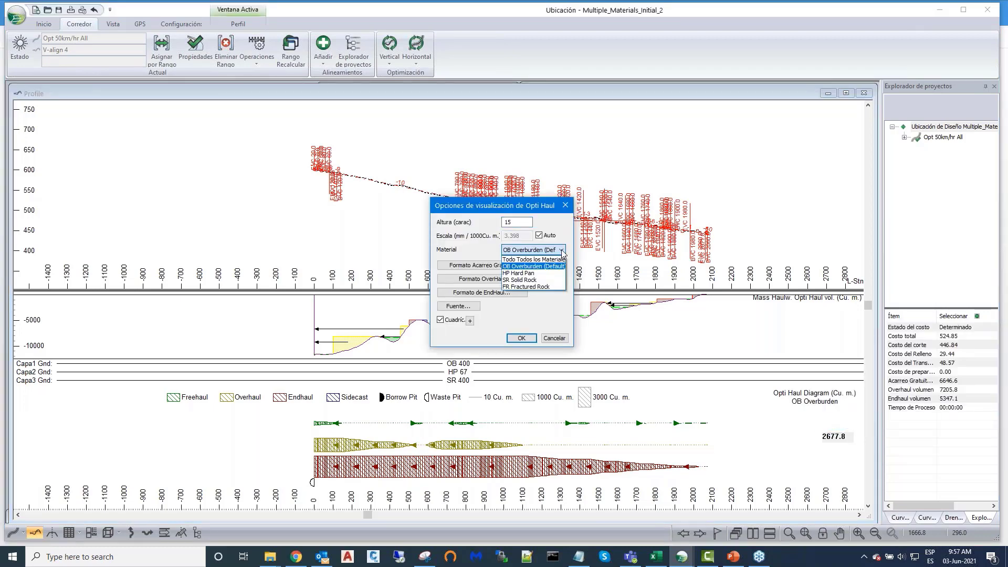
pyautogui.click(523, 272)
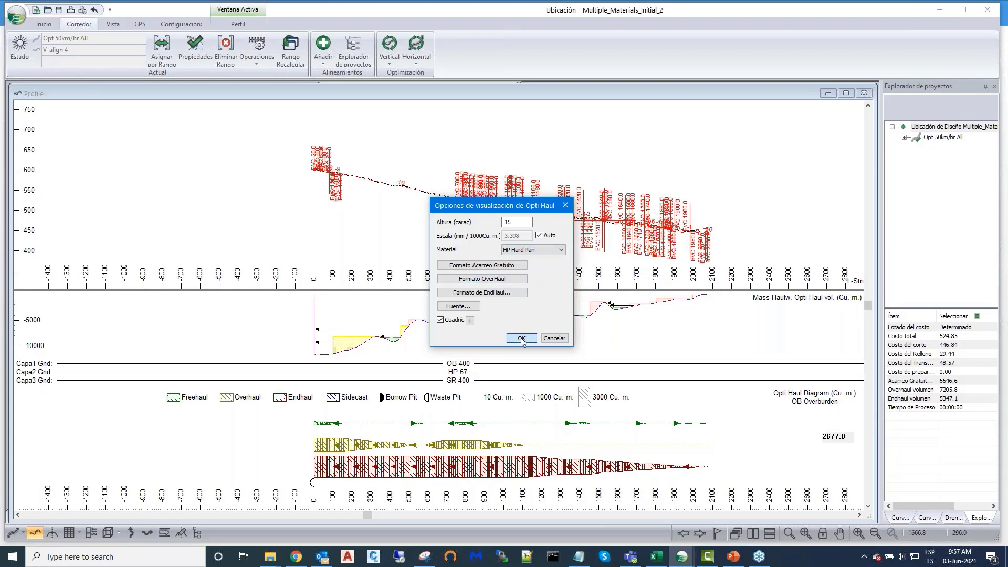
pyautogui.click(521, 338)
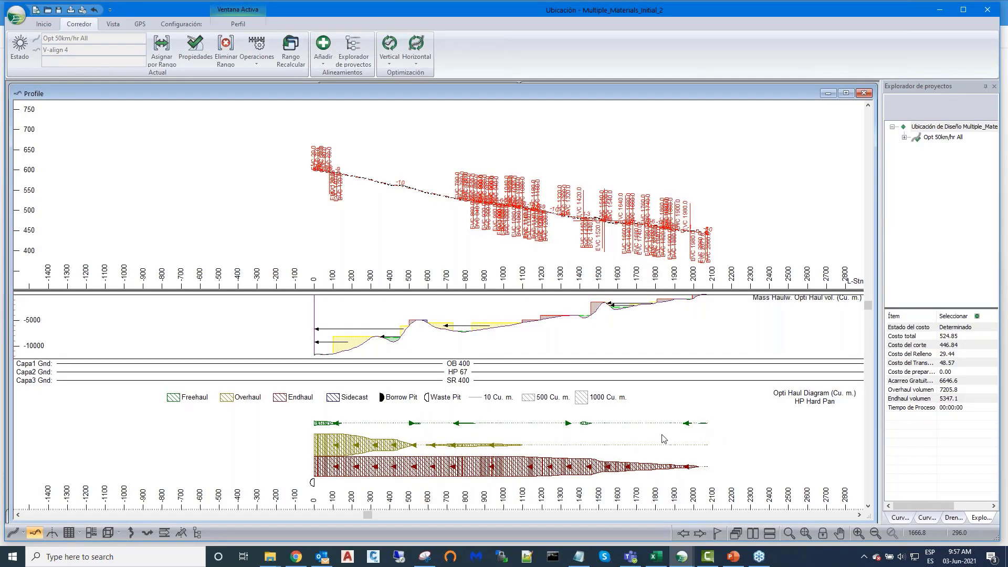
pyautogui.scroll(1, 640, 461)
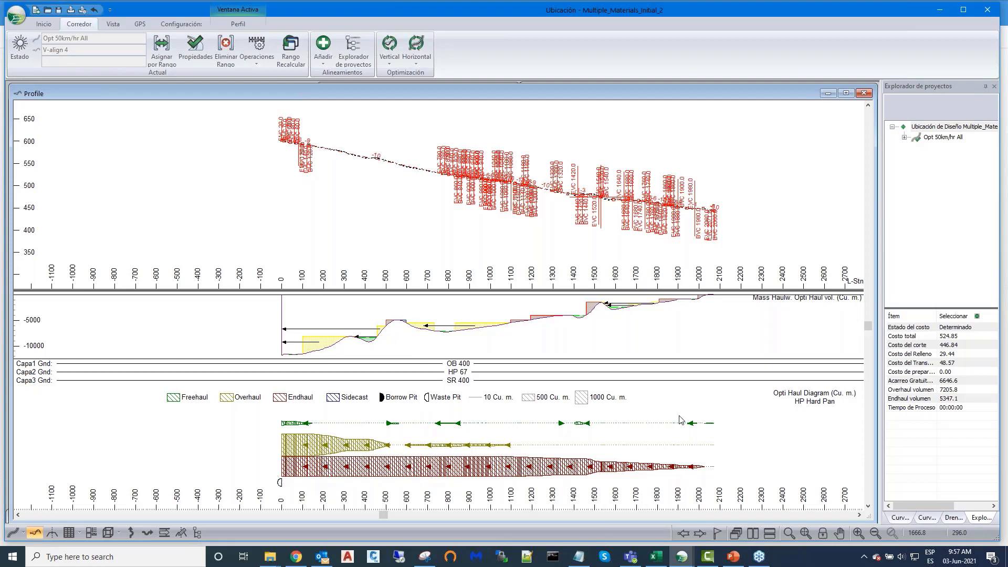
# Step: Switch the Opti Haul diagram material to FR Fractured Rock
pyautogui.rightClick(799, 420)
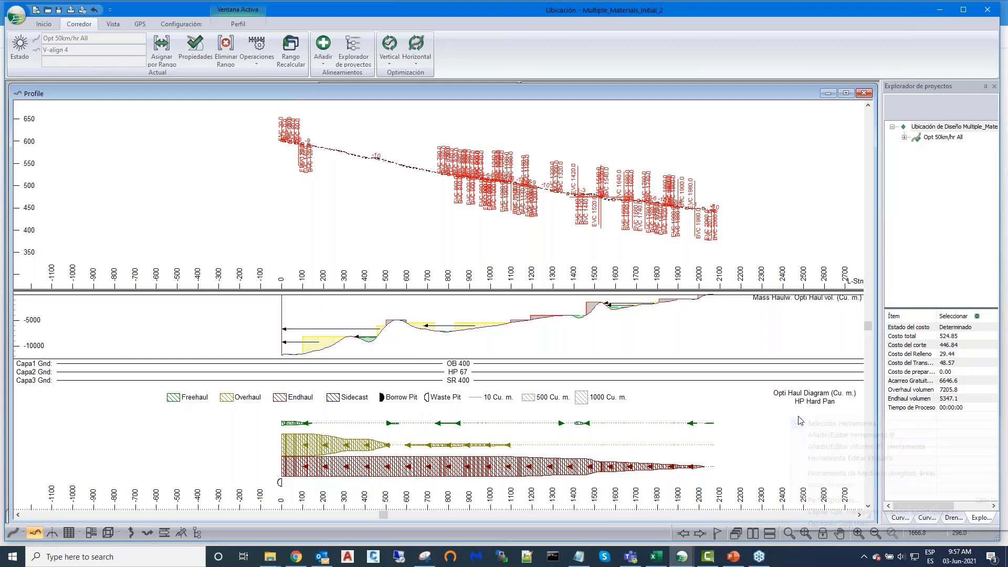
pyautogui.click(820, 524)
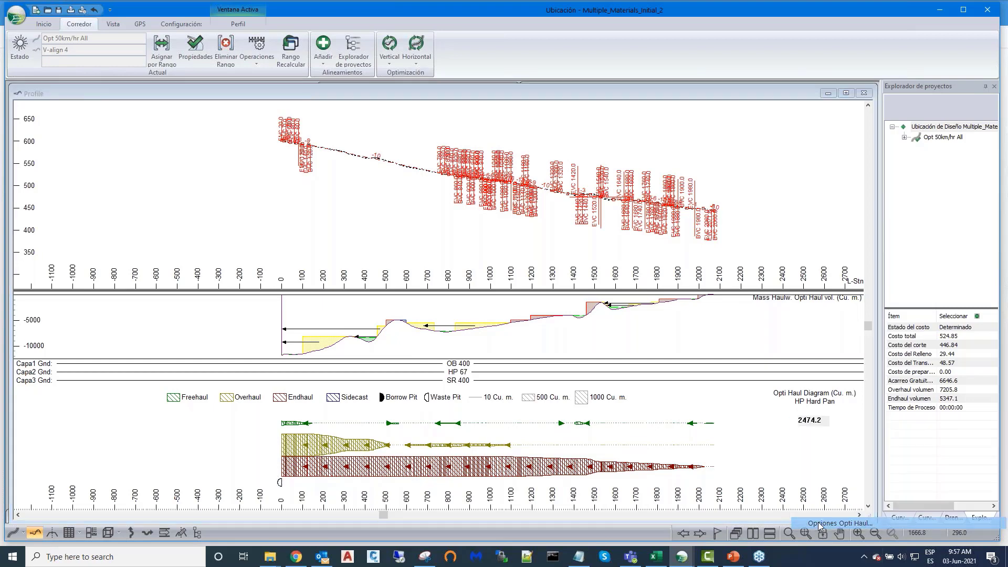
pyautogui.click(533, 250)
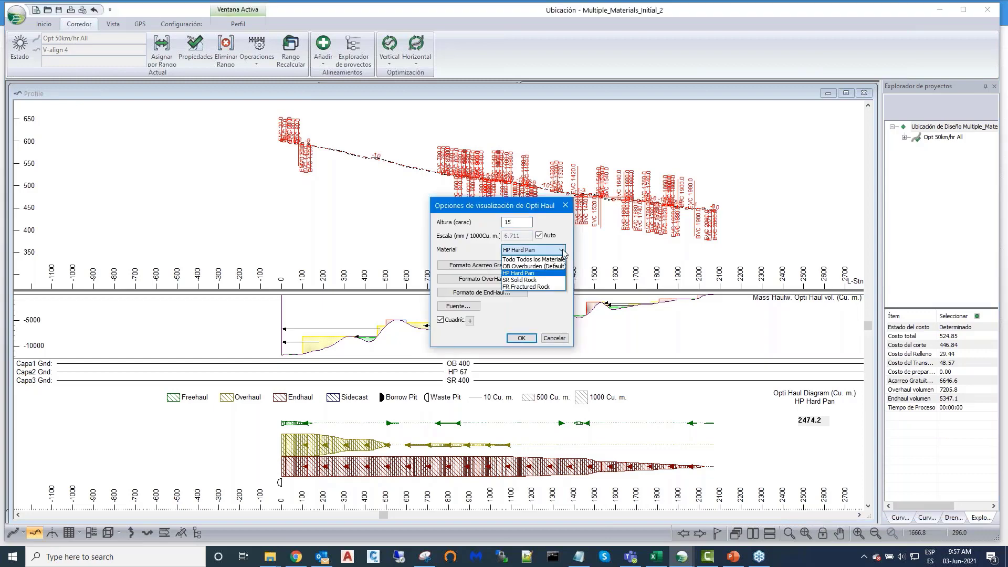
pyautogui.click(519, 287)
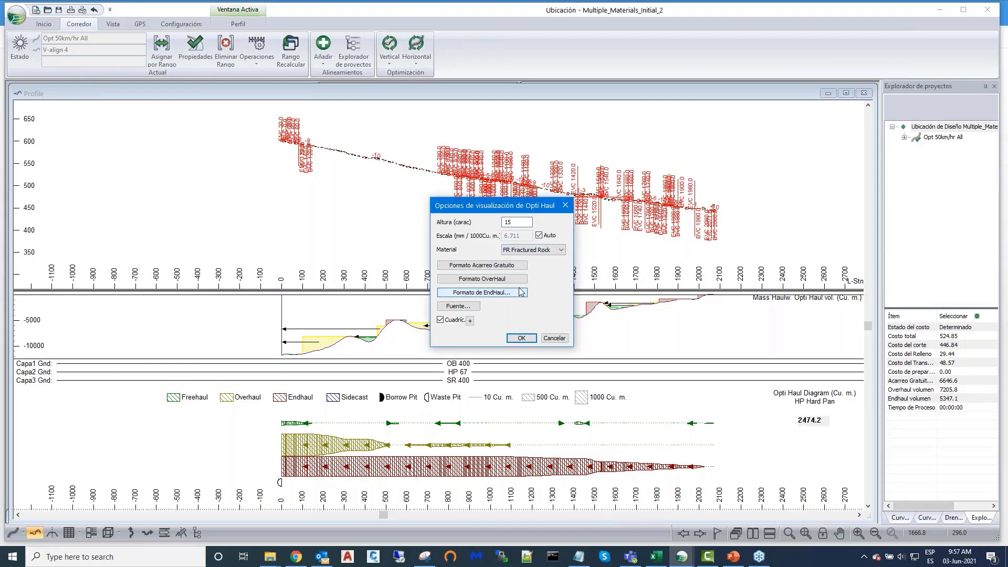
pyautogui.click(522, 339)
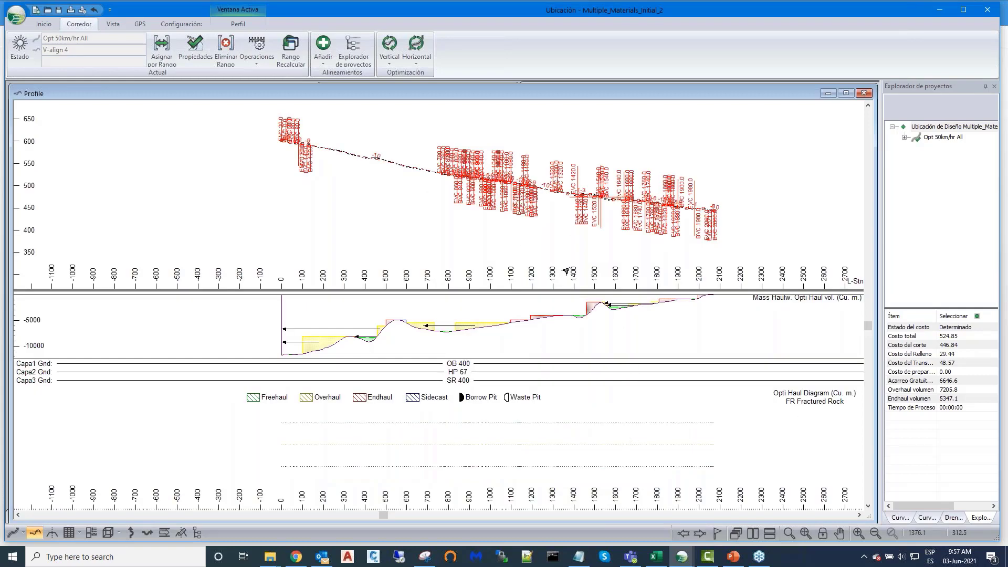
# Step: Make the FR Fractured Rock fill range from 1530 to 1590 non-replaceable and examine its haul along the alignment
pyautogui.click(163, 48)
pyautogui.click(439, 187)
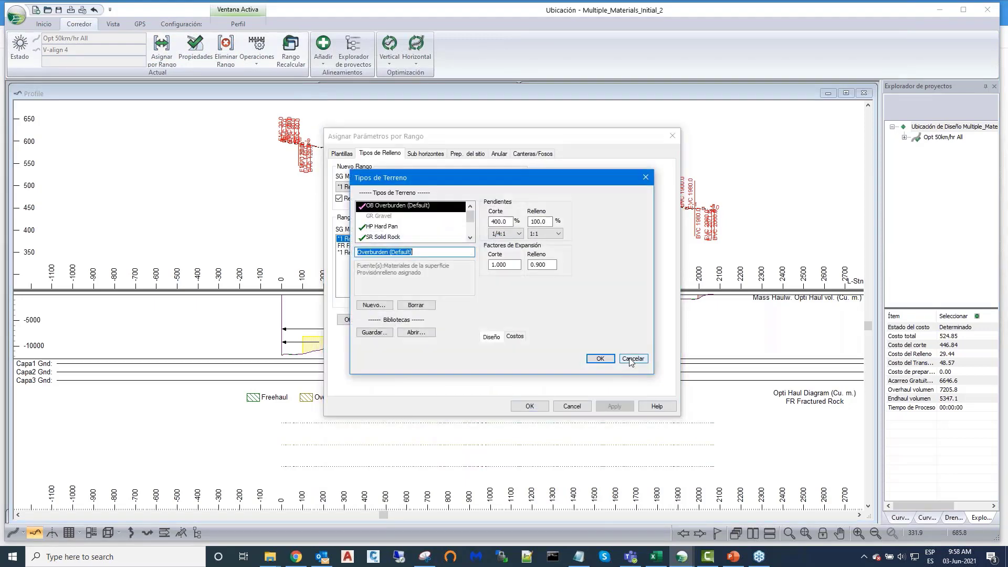
pyautogui.click(631, 359)
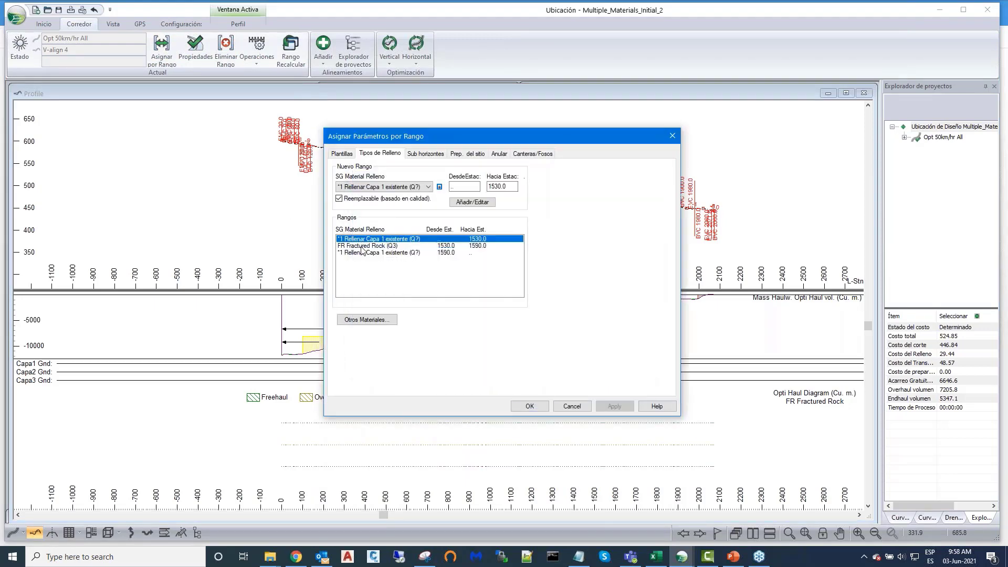
pyautogui.click(362, 246)
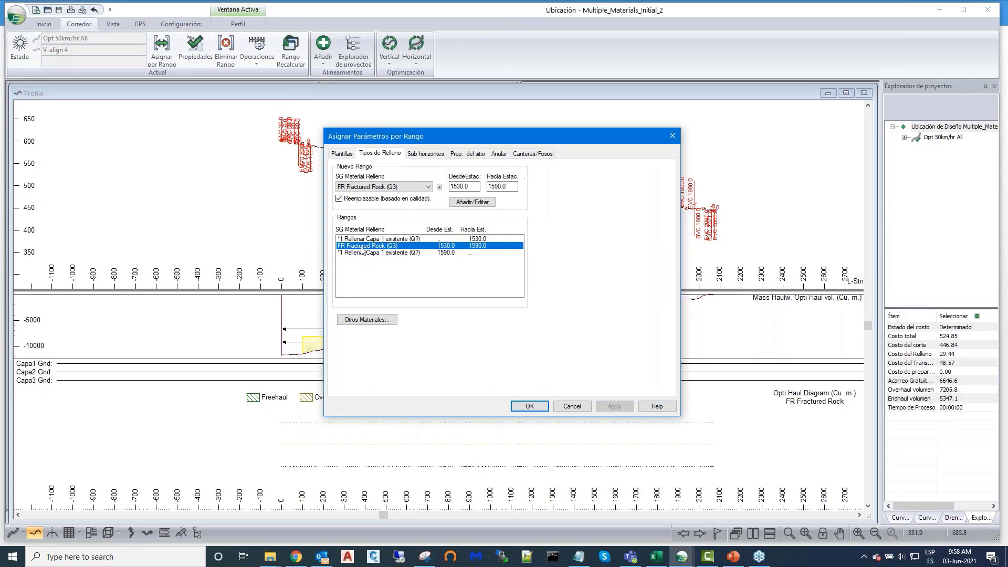
pyautogui.click(340, 199)
pyautogui.click(339, 199)
pyautogui.click(475, 203)
pyautogui.click(526, 409)
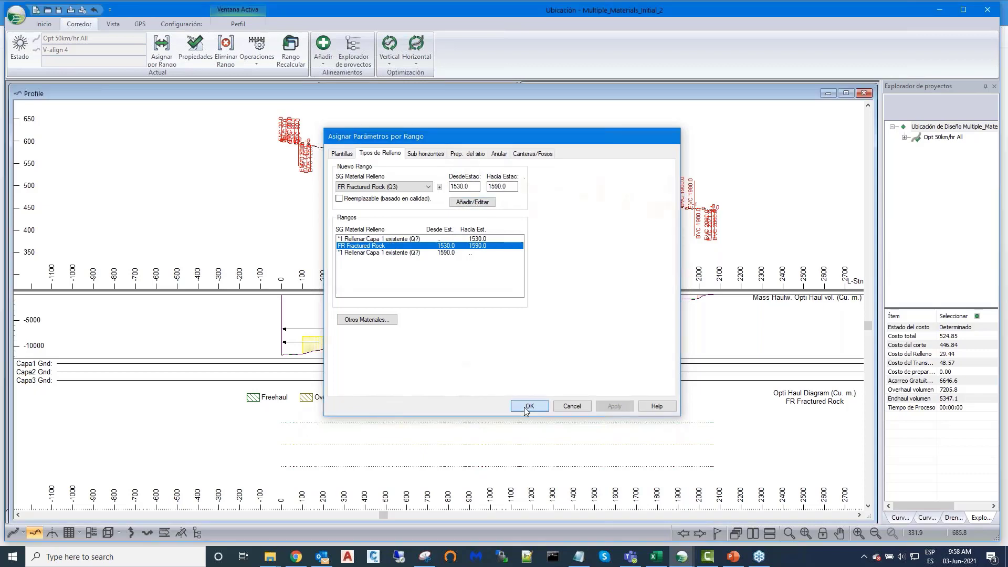
pyautogui.click(507, 313)
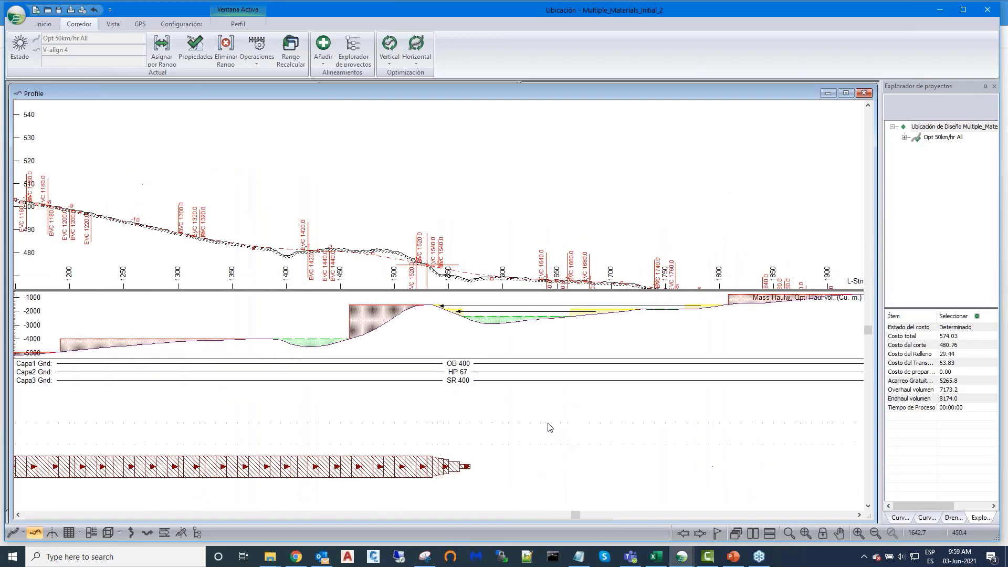
pyautogui.scroll(-2, 317, 261)
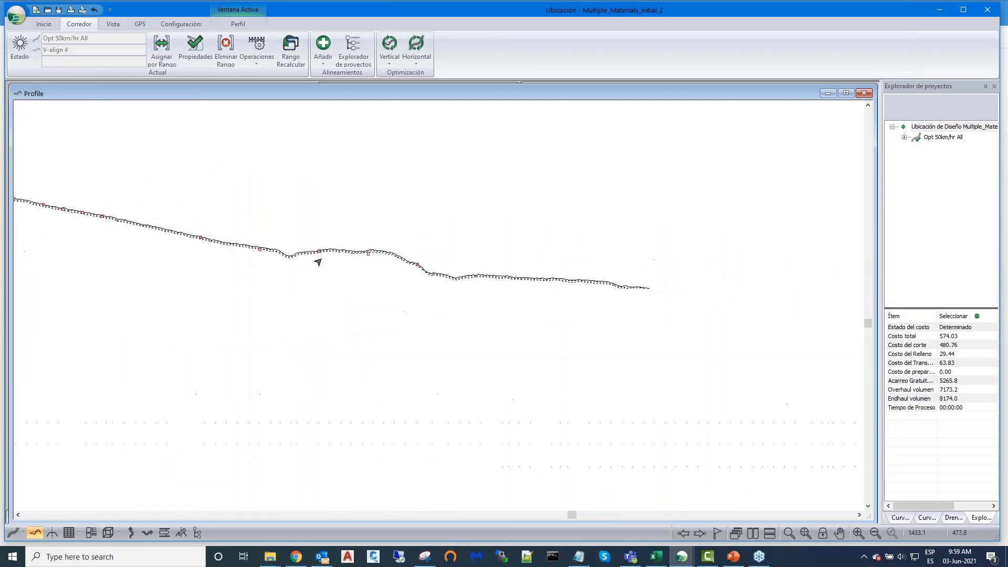
pyautogui.moveTo(321, 206); pyautogui.dragTo(522, 181, button='middle')
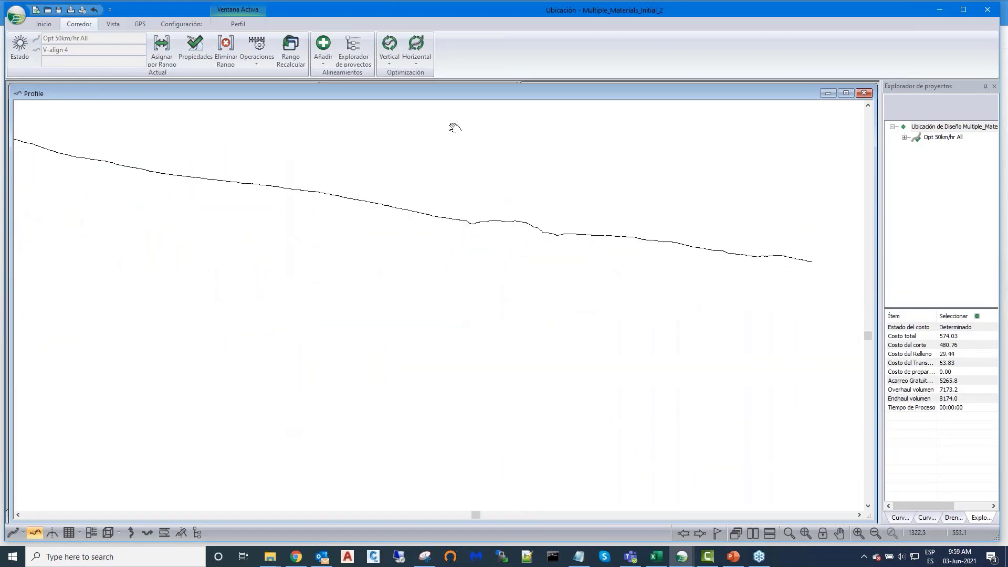
pyautogui.moveTo(425, 198)
pyautogui.mouseDown(button='middle')
pyautogui.moveTo(491, 200)
pyautogui.moveTo(419, 186)
pyautogui.mouseUp(button='middle')
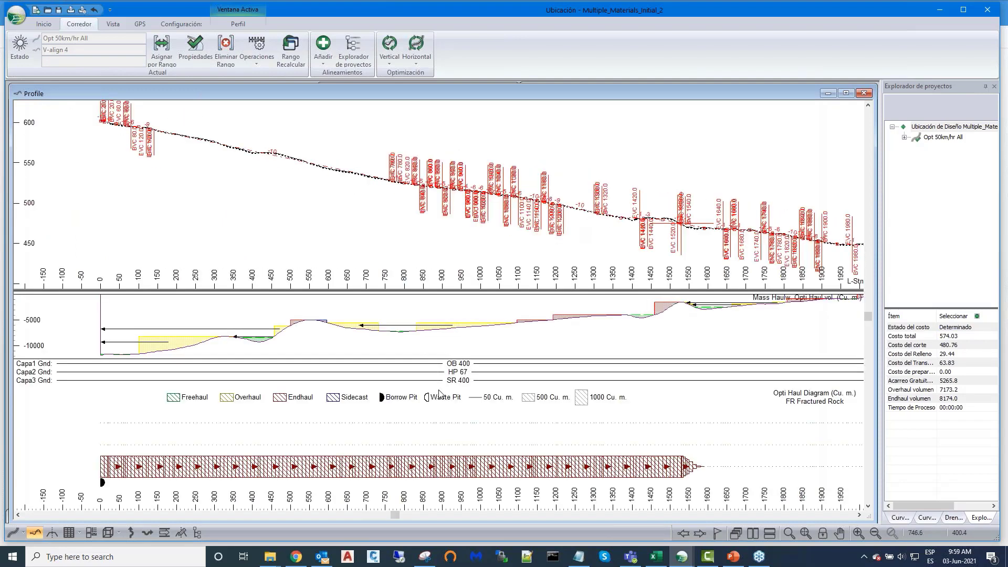
# Step: Review the fill material ranges and the subhorizon soil layers assigned to the alignment
pyautogui.click(160, 48)
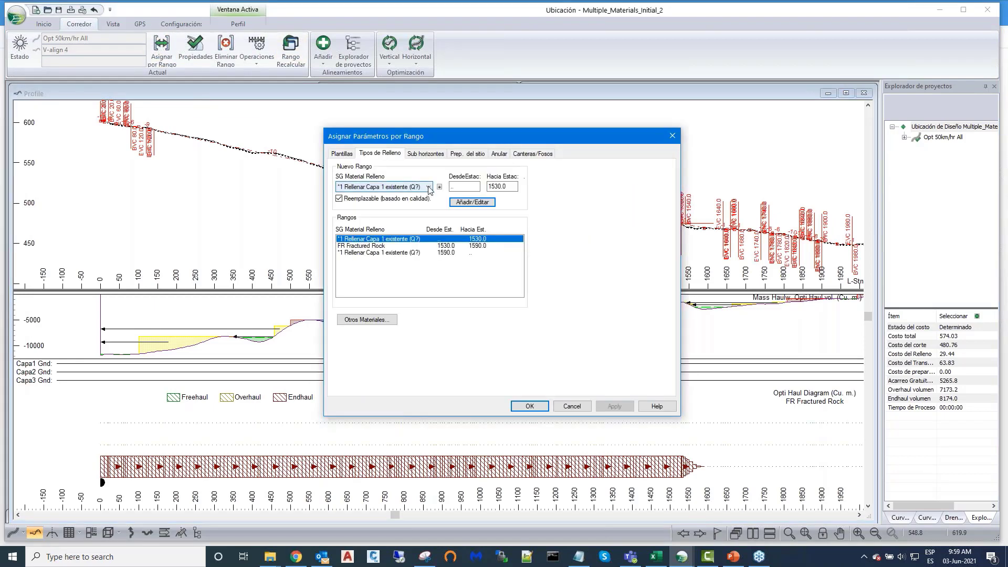
pyautogui.click(425, 155)
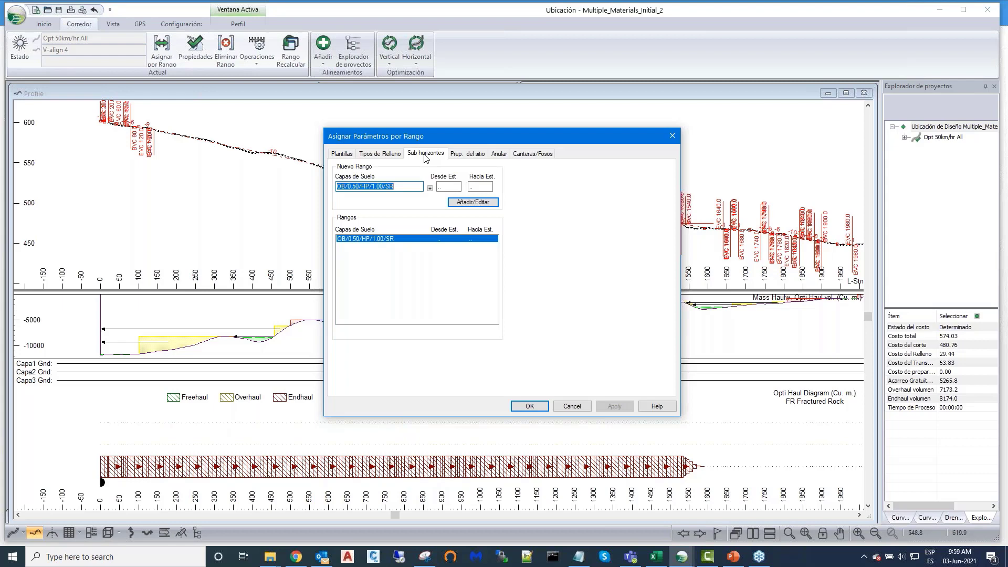
pyautogui.click(571, 405)
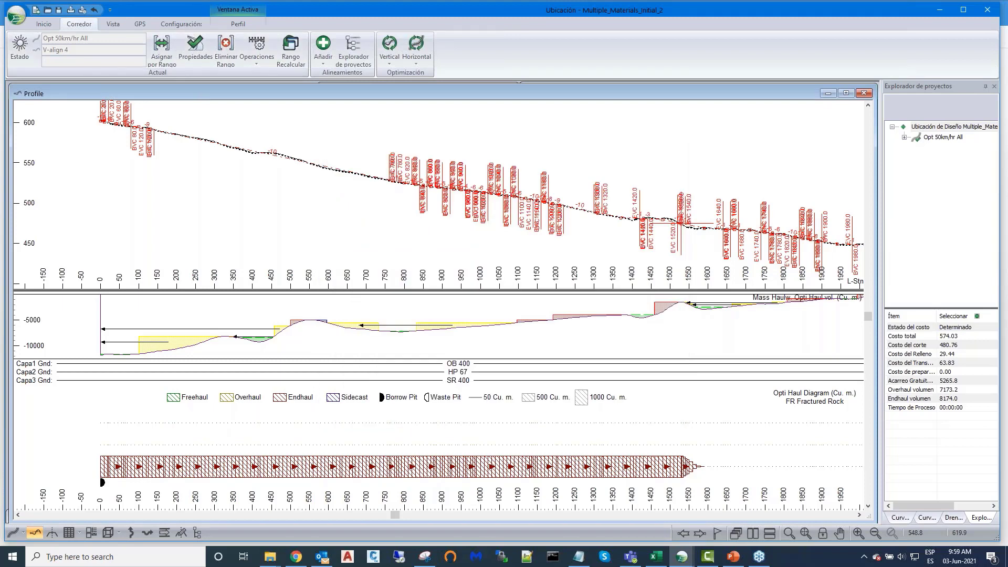
pyautogui.moveTo(591, 112)
pyautogui.click(161, 46)
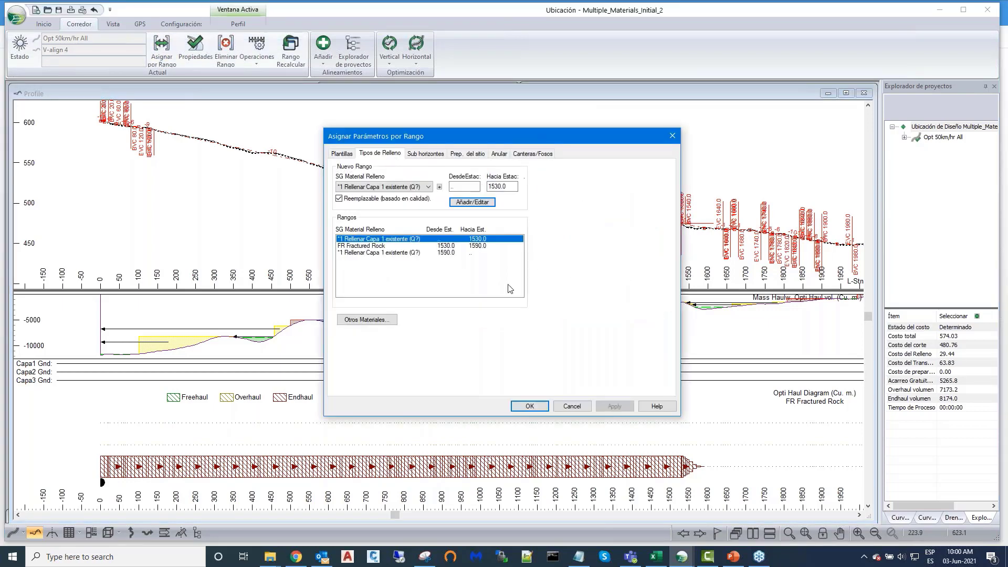
pyautogui.click(425, 154)
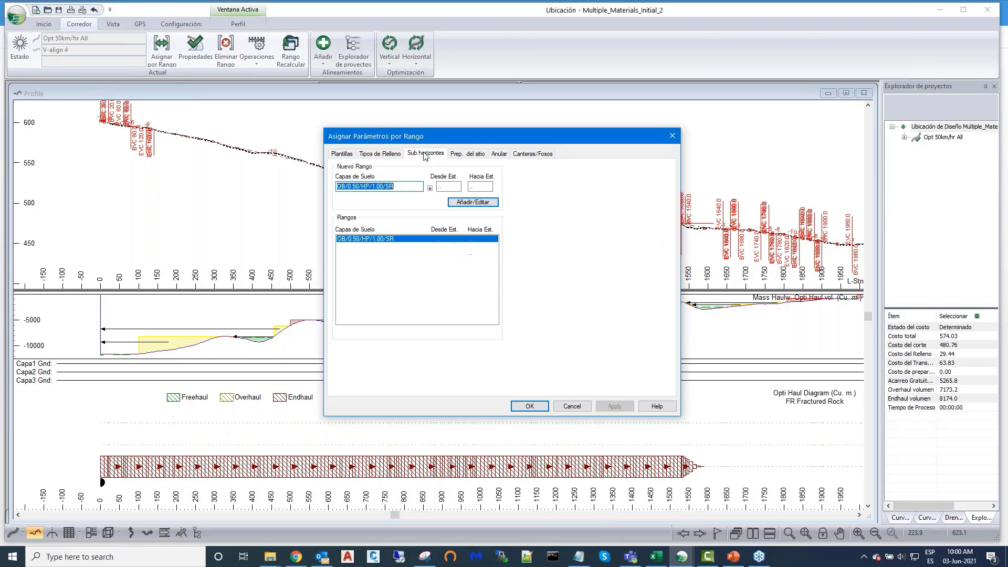
pyautogui.click(381, 154)
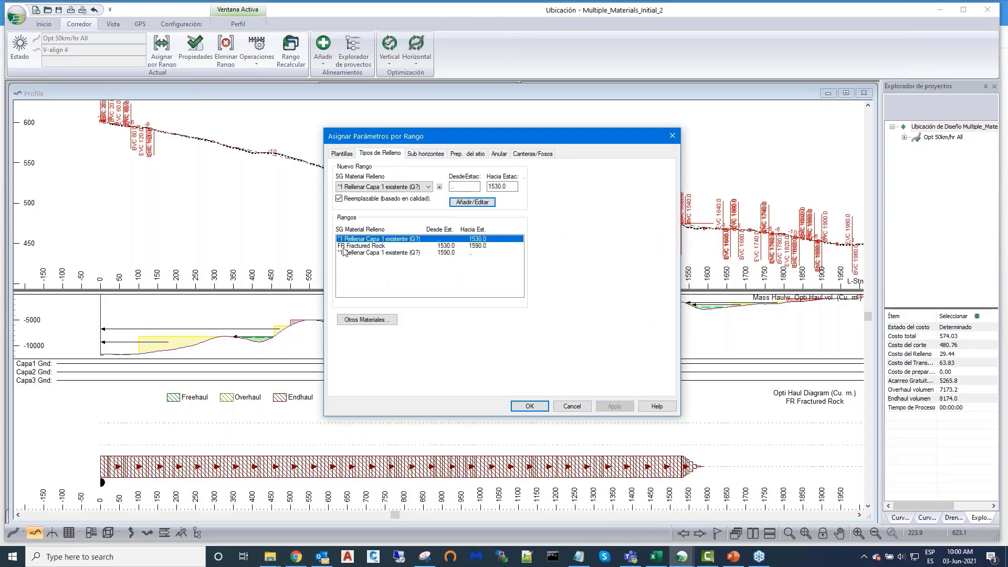
pyautogui.click(530, 408)
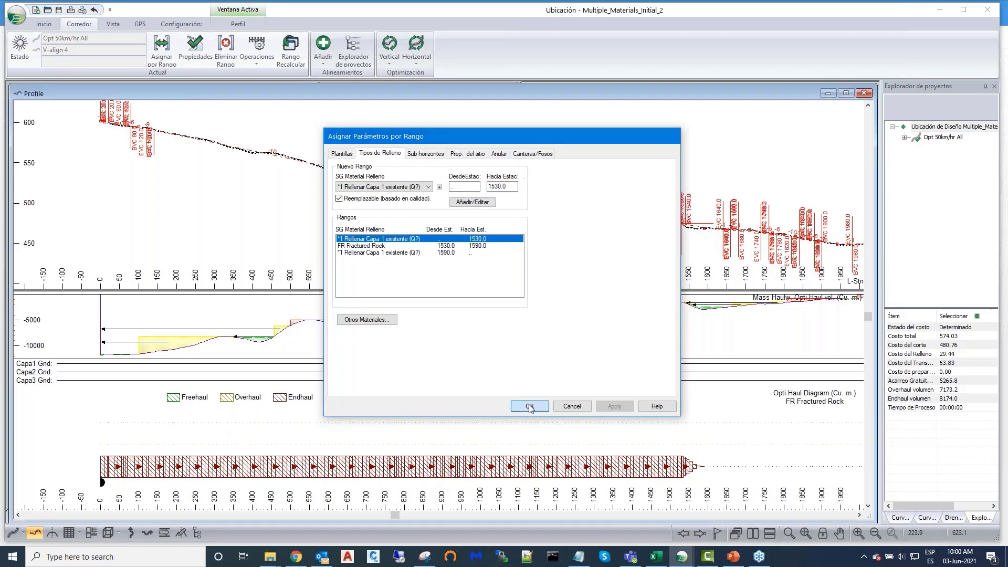
pyautogui.click(507, 314)
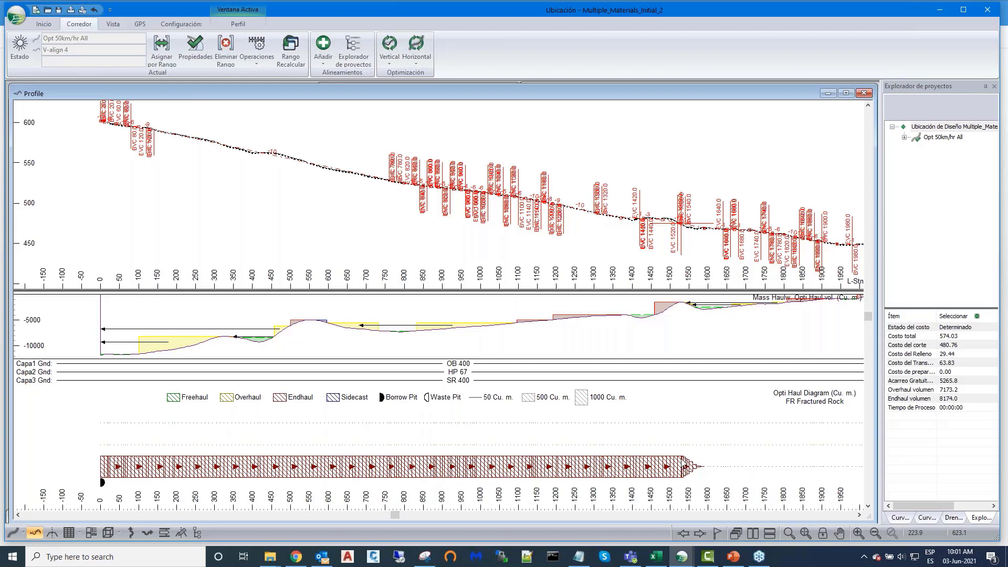
# Step: Narrow the profile window to uncover the section, 3D and plan windows
pyautogui.moveTo(683, 459)
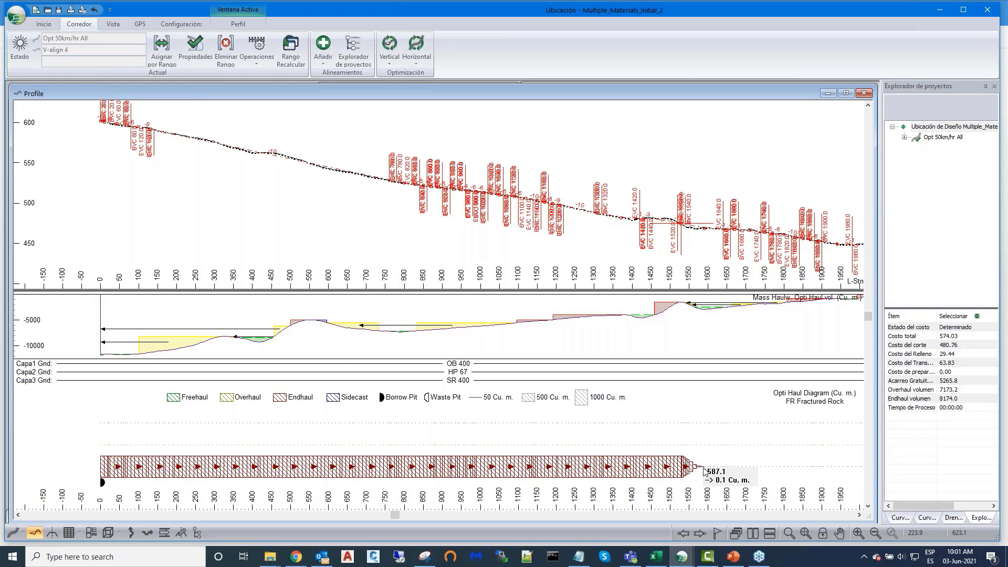
pyautogui.click(878, 277)
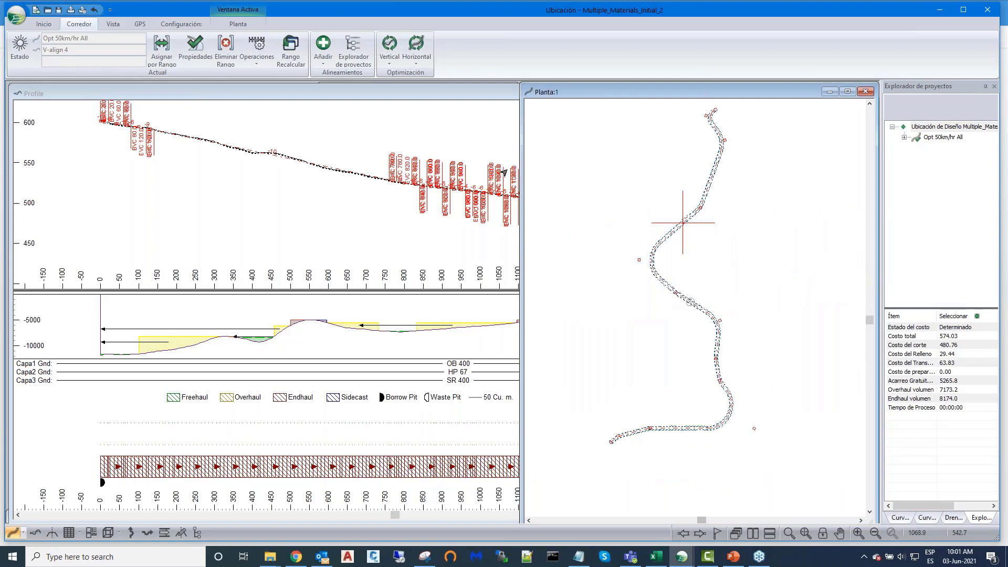
pyautogui.click(487, 127)
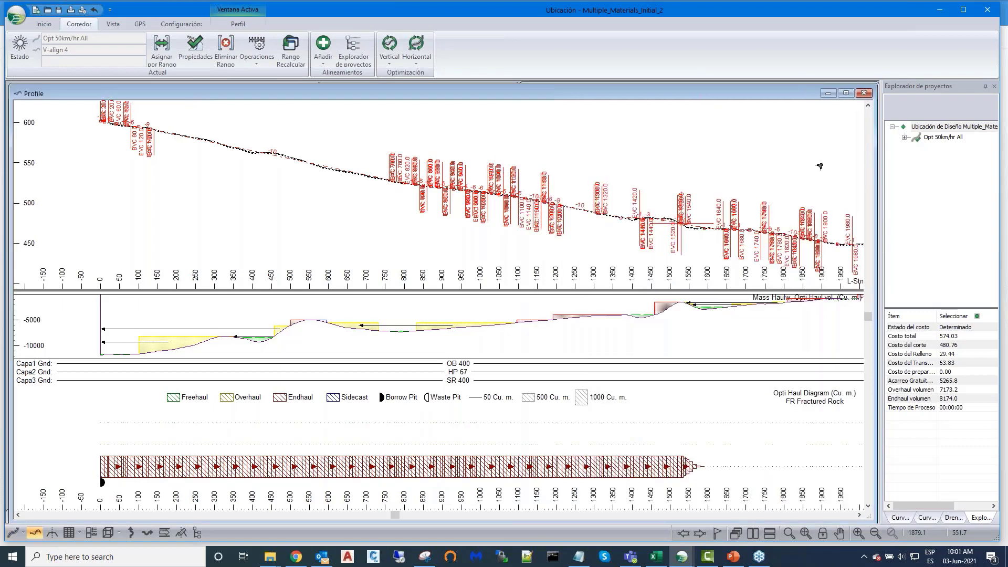
pyautogui.moveTo(875, 191); pyautogui.dragTo(314, 217)
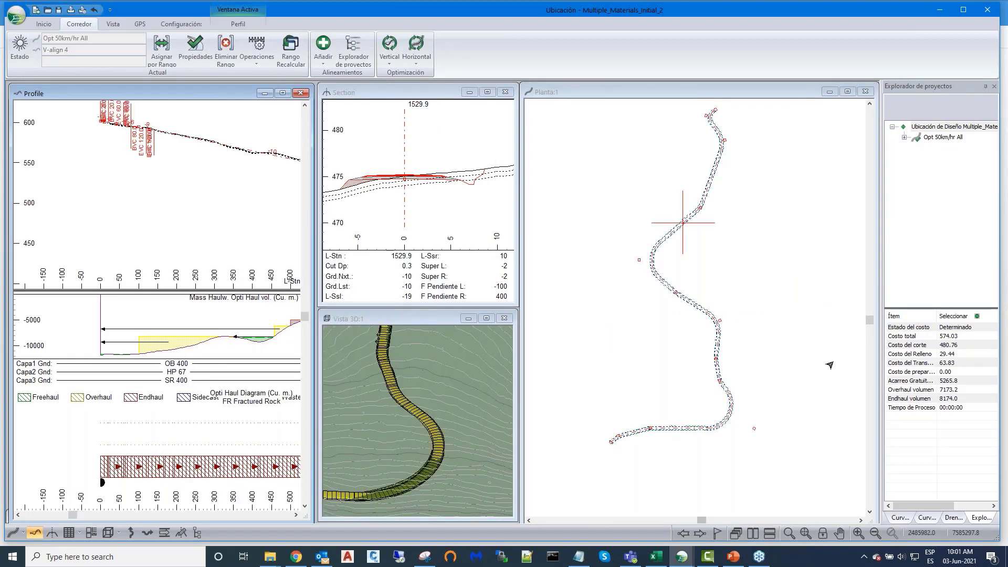
# Step: Advance the cross-section to station 1540 and examine the fill inside the fractured rock range
pyautogui.click(700, 533)
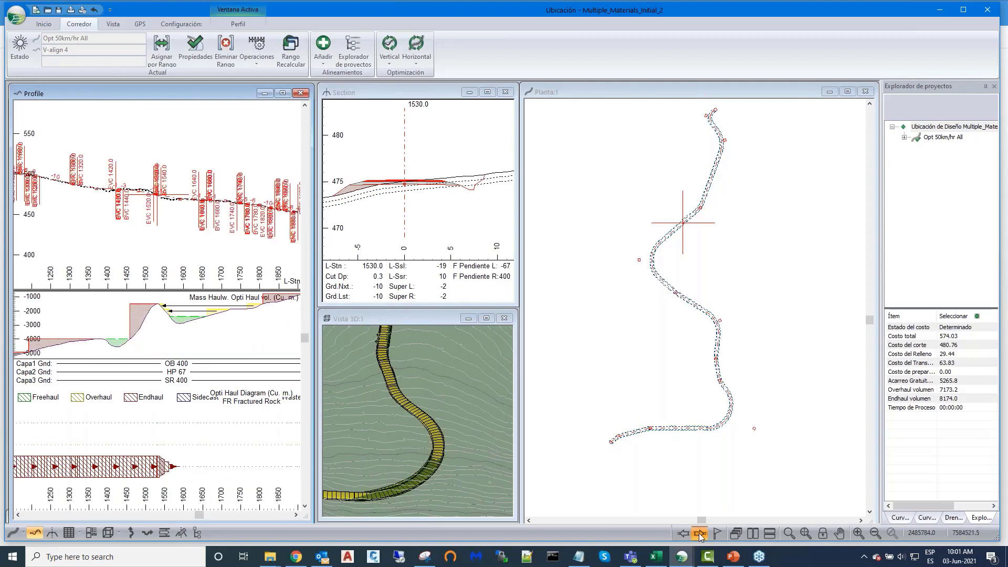
pyautogui.click(700, 533)
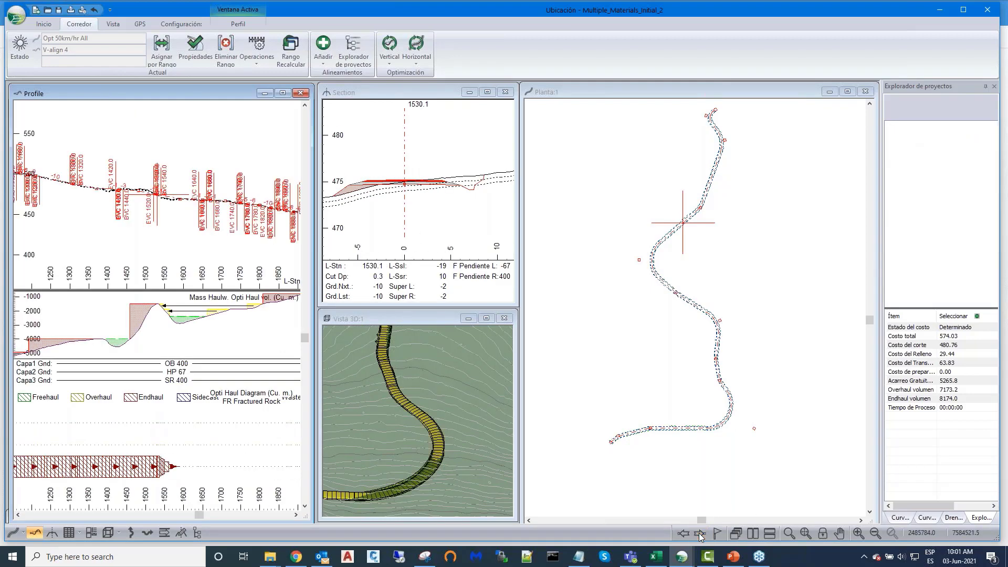
pyautogui.click(700, 534)
pyautogui.click(699, 535)
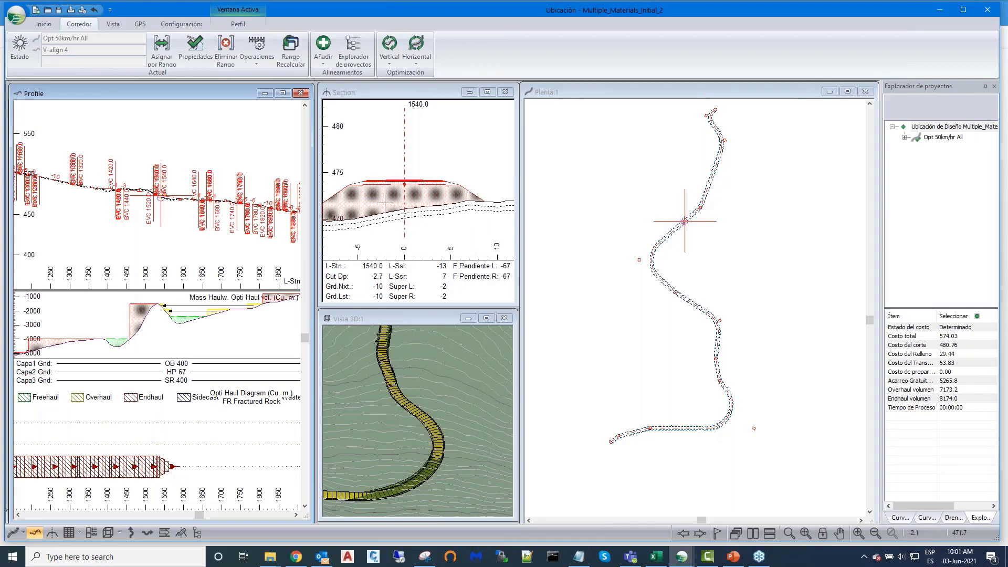
pyautogui.moveTo(383, 200)
pyautogui.moveTo(383, 201); pyautogui.dragTo(430, 201, button='middle')
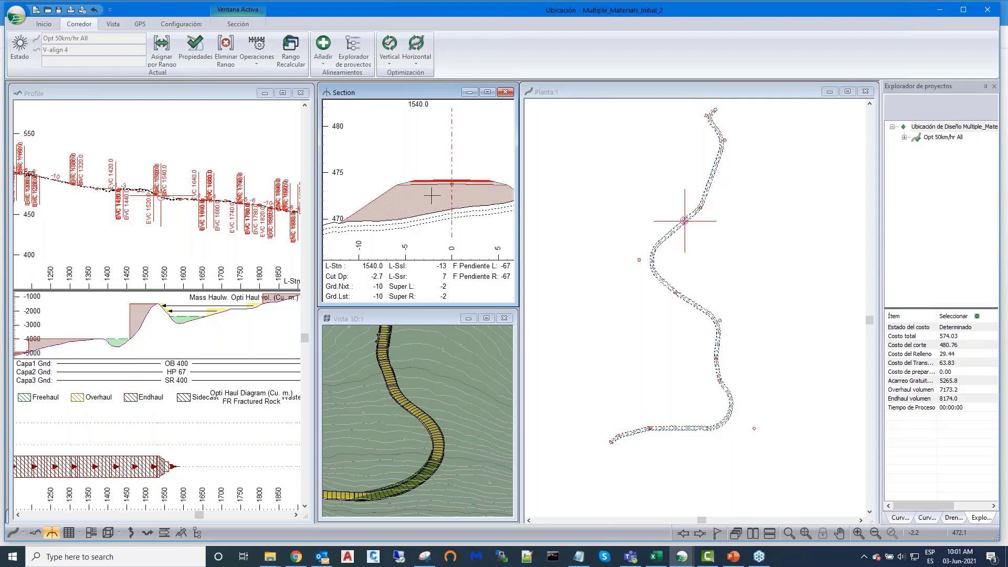
pyautogui.scroll(-1, 432, 195)
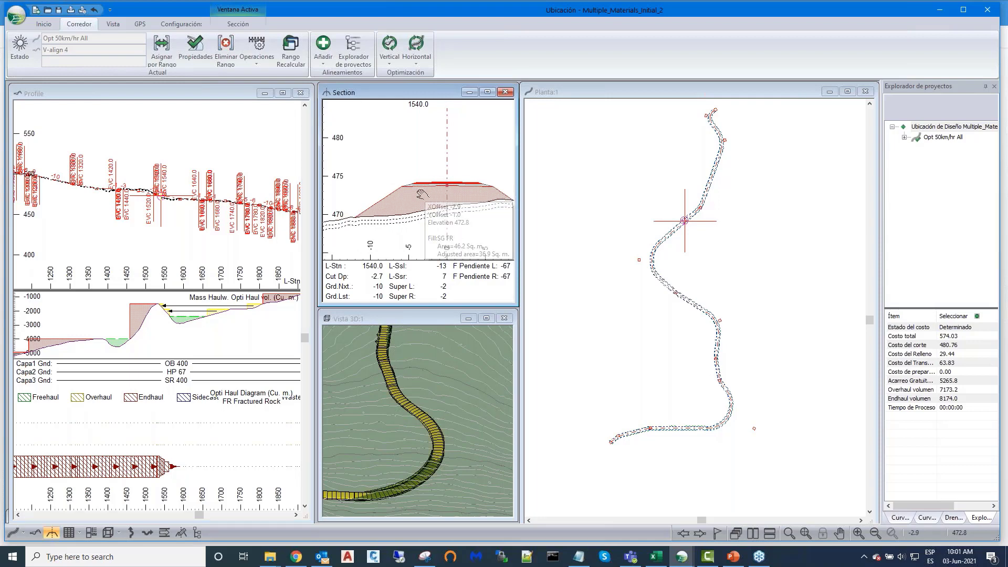
pyautogui.moveTo(421, 194); pyautogui.dragTo(409, 198, button='middle')
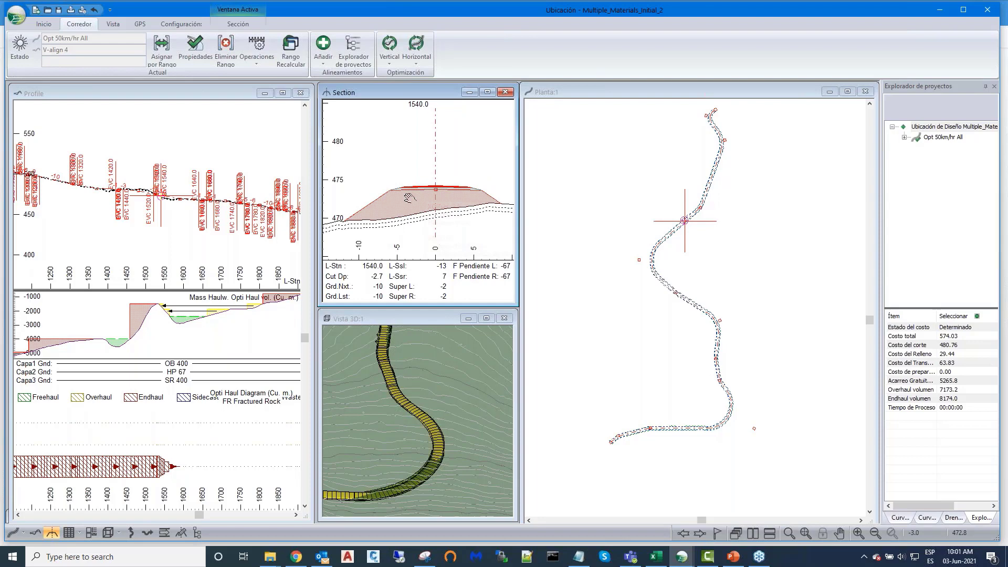
pyautogui.click(700, 533)
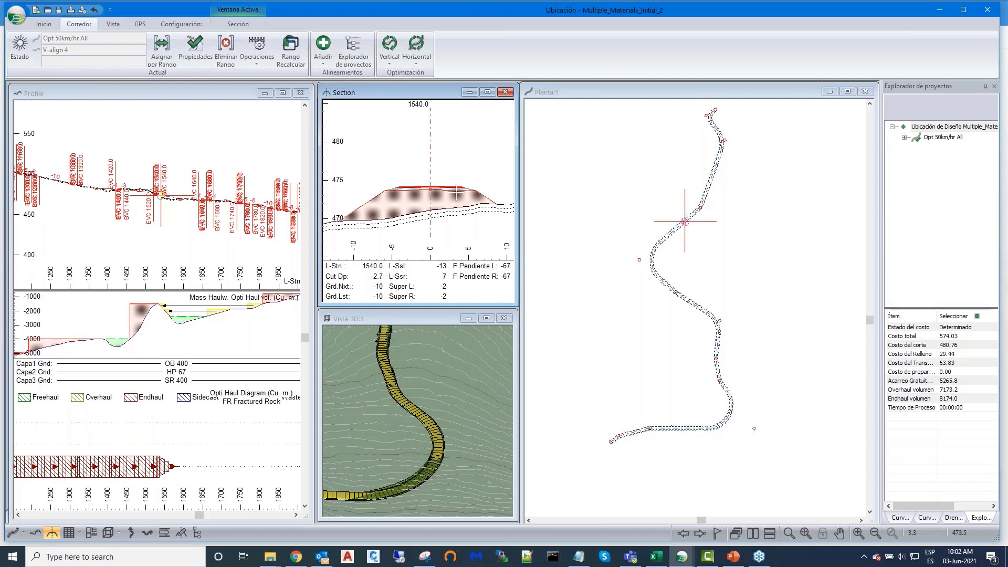
pyautogui.scroll(-1, 456, 192)
# Step: Widen the profile window across the workspace and show the whole alignment with its haul diagrams
pyautogui.scroll(-1, 197, 214)
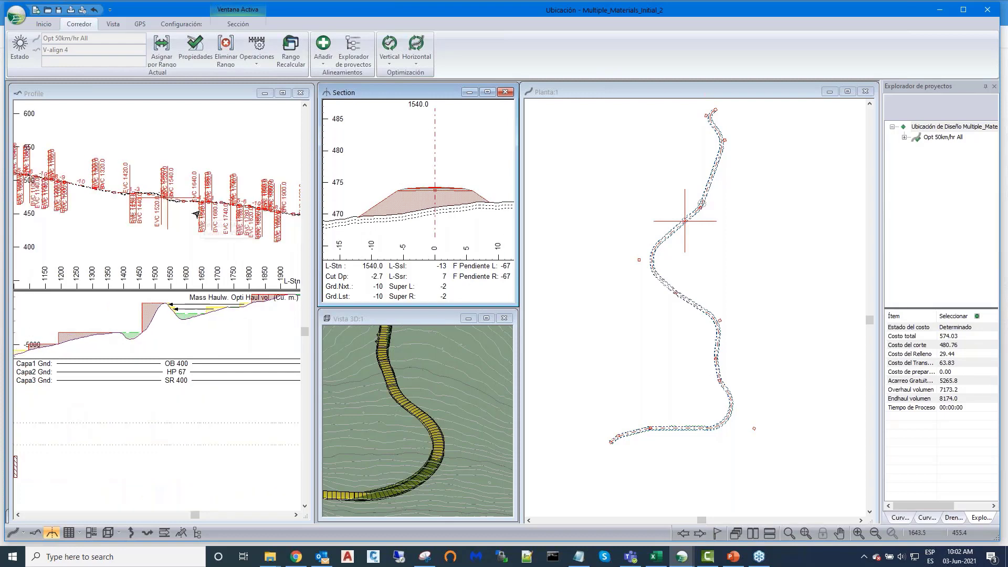
pyautogui.click(312, 234)
pyautogui.moveTo(312, 234); pyautogui.dragTo(868, 227)
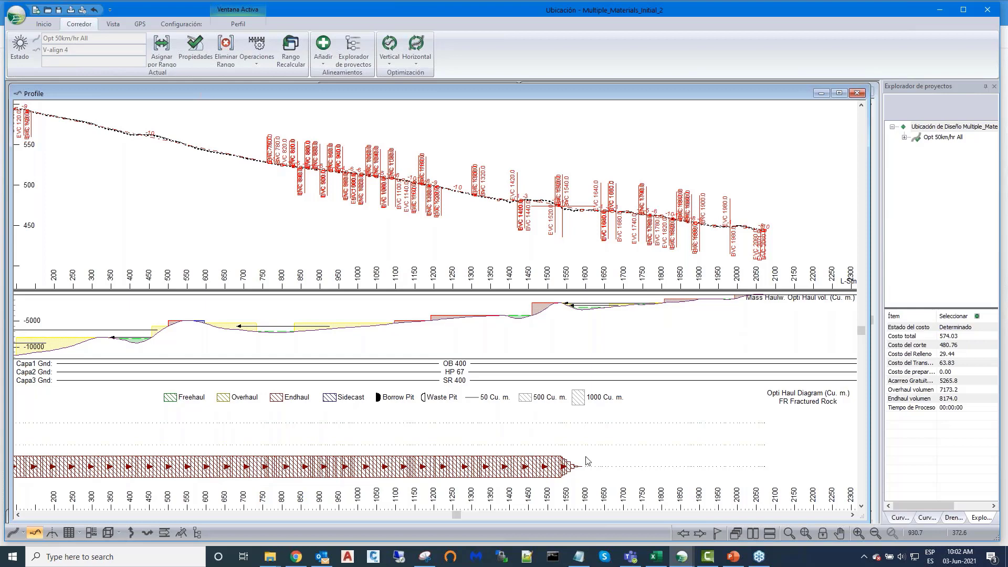
pyautogui.scroll(-1, 674, 424)
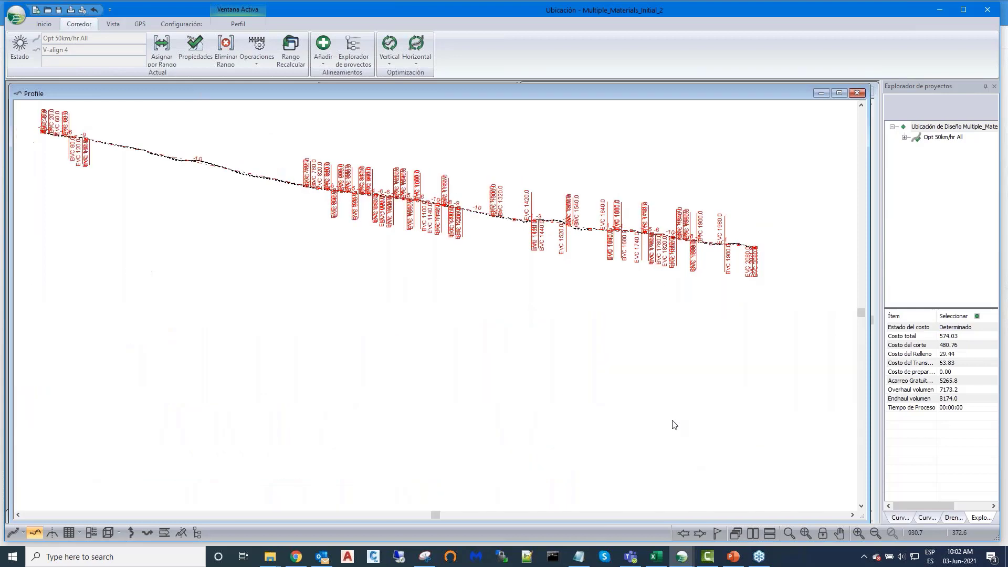
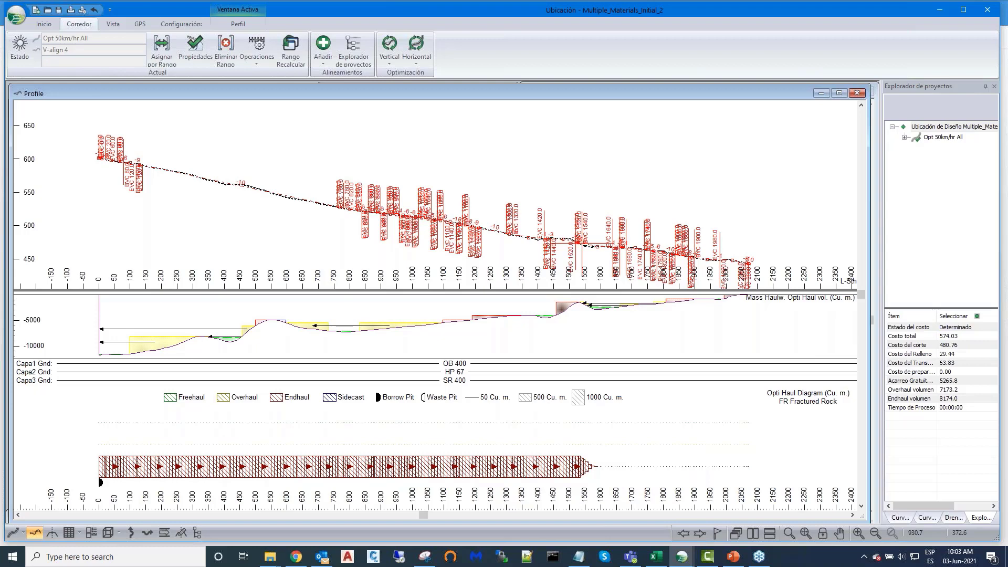
# Step: Copy the Opti Haul transport results to the clipboard with only the haul summary included, and switch to the blank Excel workbook
pyautogui.moveTo(869, 337); pyautogui.dragTo(870, 337)
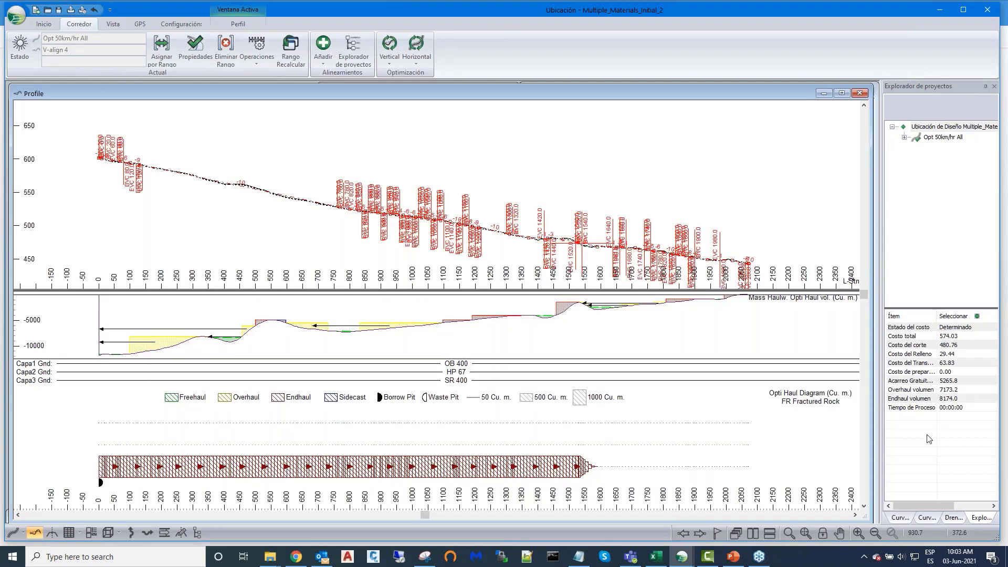
pyautogui.rightClick(907, 436)
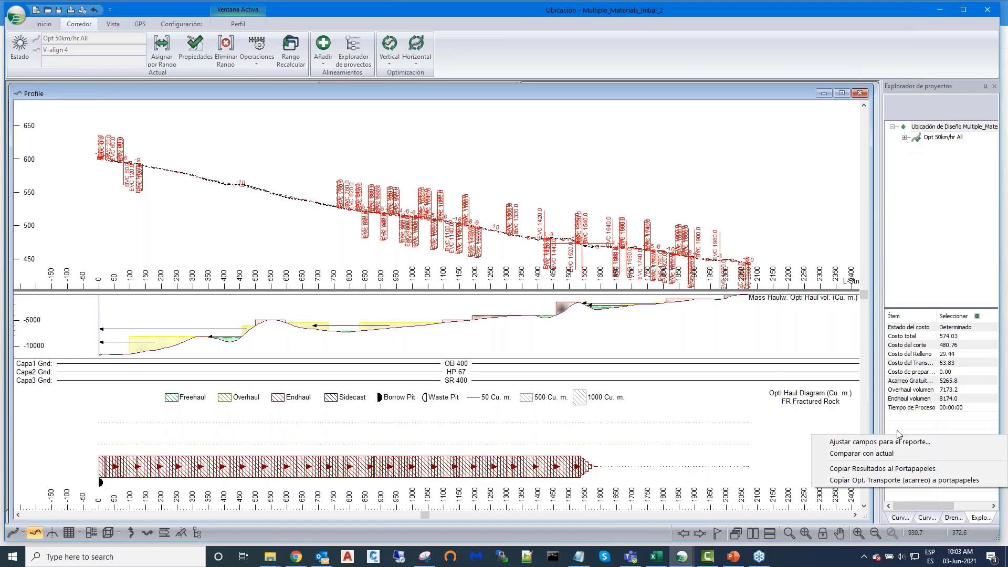
pyautogui.click(846, 480)
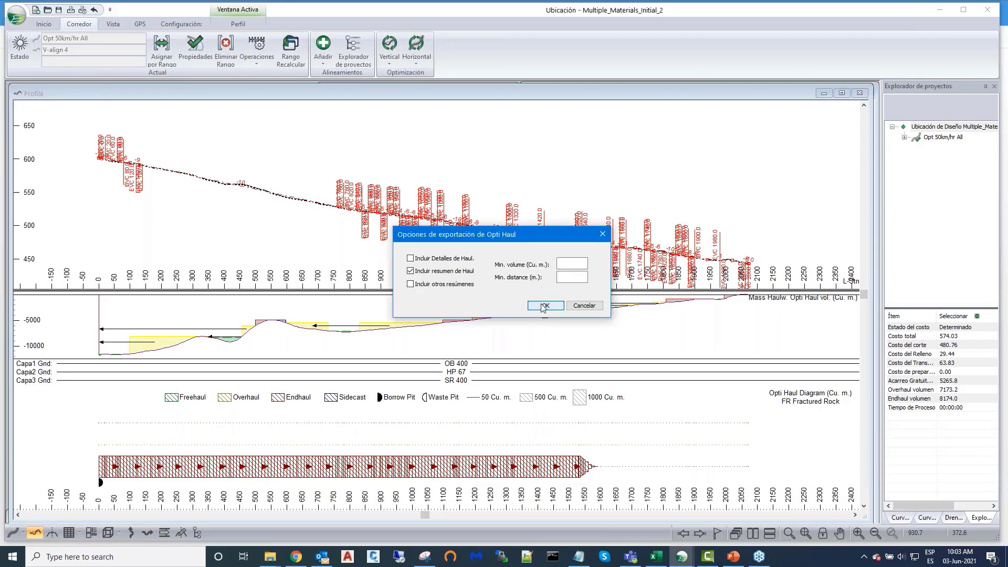
pyautogui.click(543, 306)
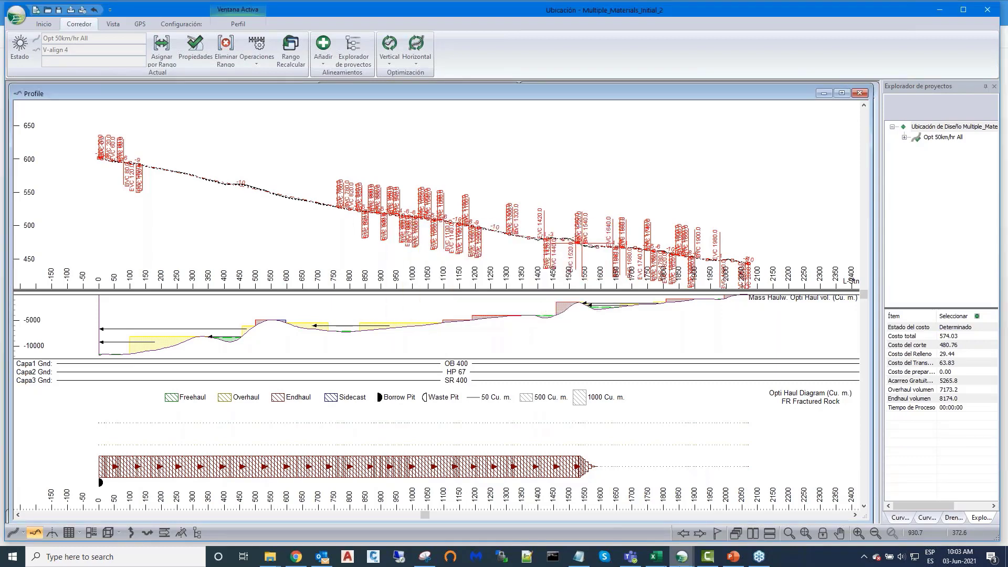
pyautogui.click(656, 557)
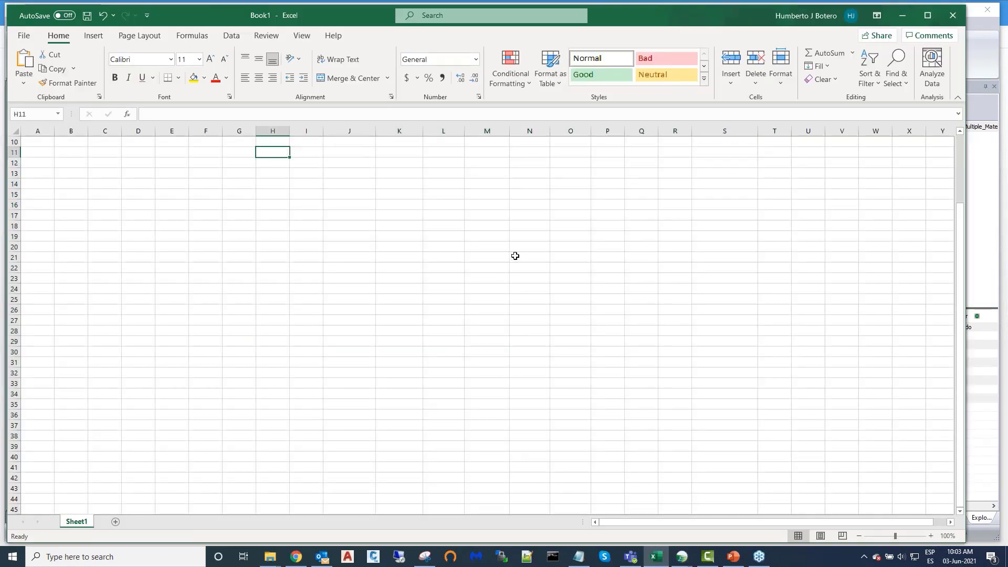
# Step: Paste the copied detailed movement summary into the empty sheet starting at cell H11
pyautogui.hotkey('ctrl', 'v')
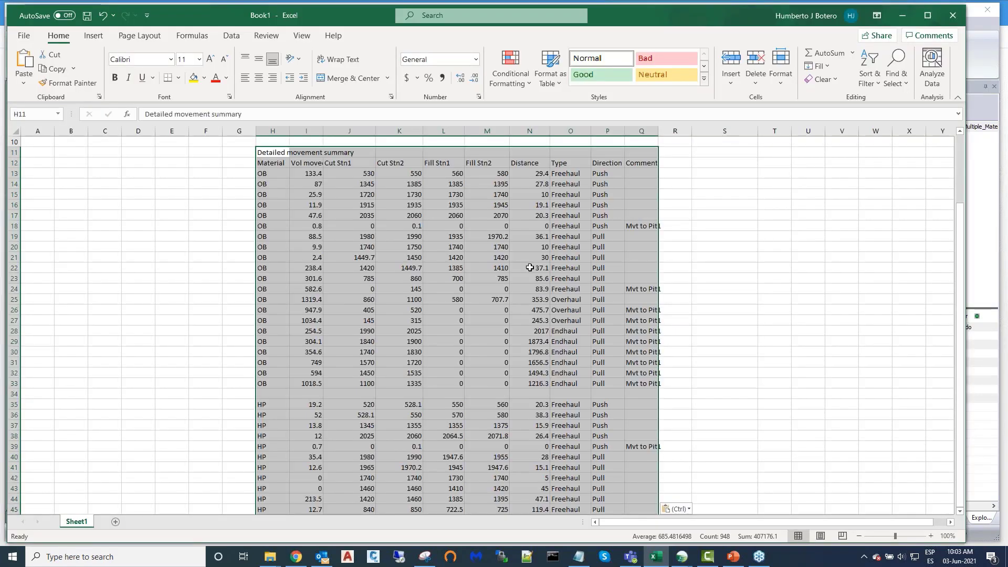
pyautogui.click(690, 250)
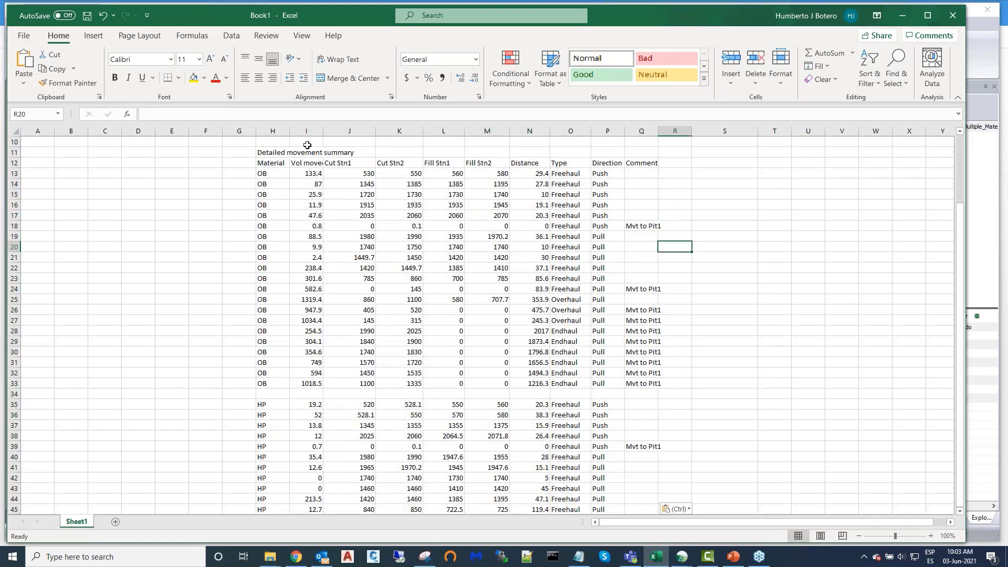
# Step: Examine the pasted movement rows for each material, including their haul types, directions and pit comments
pyautogui.scroll(-1, 276, 170)
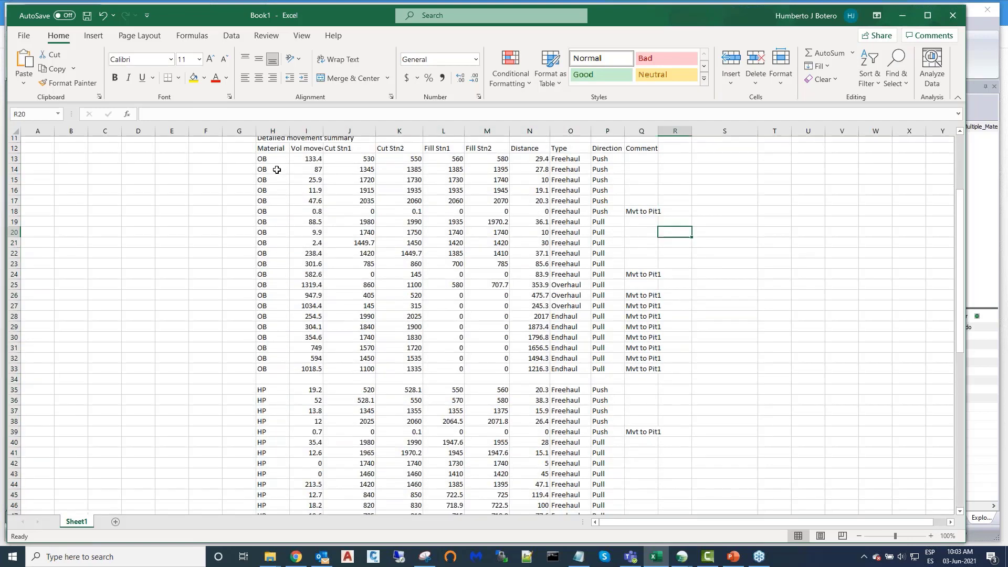
pyautogui.scroll(1, 276, 170)
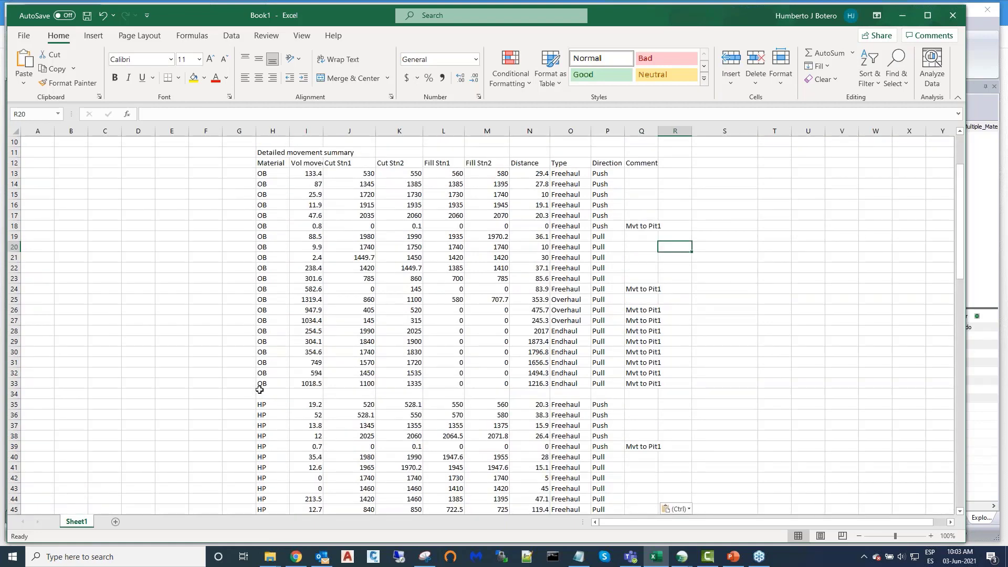
pyautogui.scroll(-2, 259, 397)
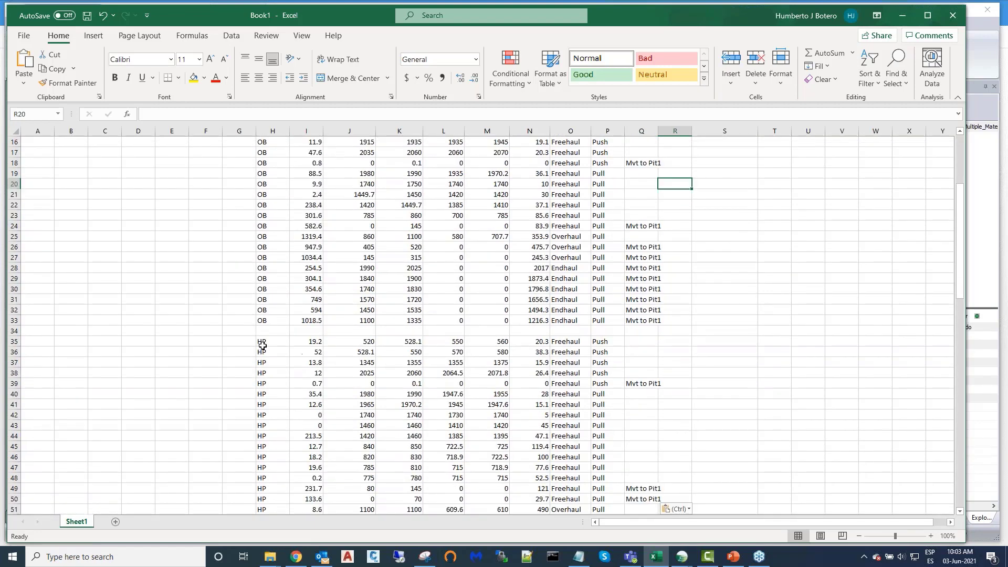
pyautogui.scroll(-4, 262, 345)
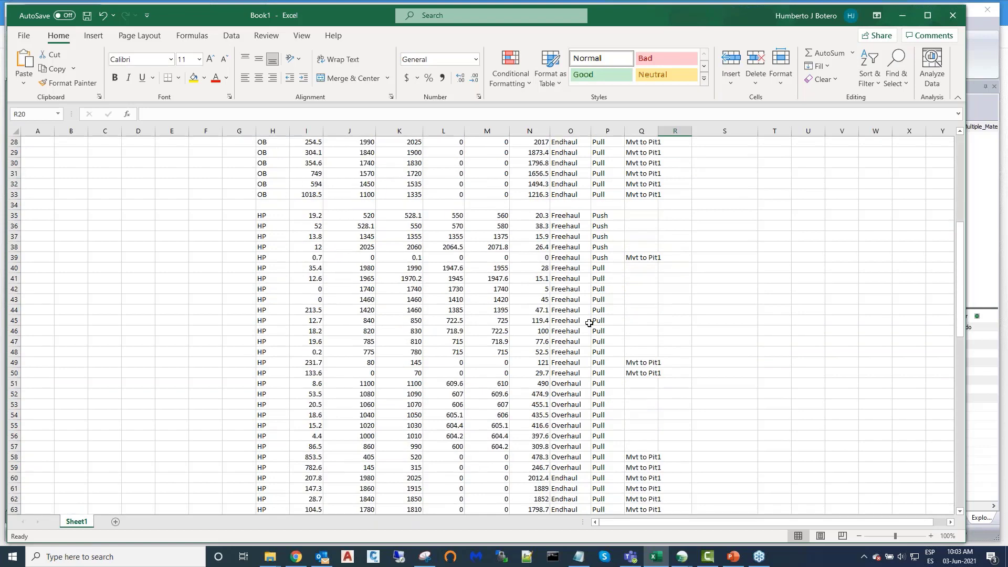
pyautogui.scroll(5, 588, 325)
pyautogui.scroll(1, 588, 325)
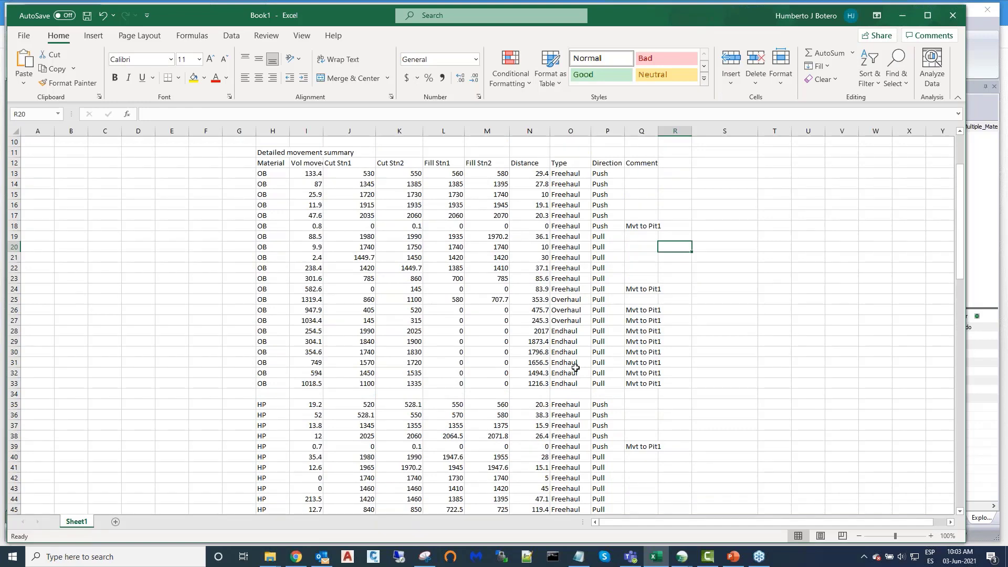
pyautogui.scroll(-8, 576, 367)
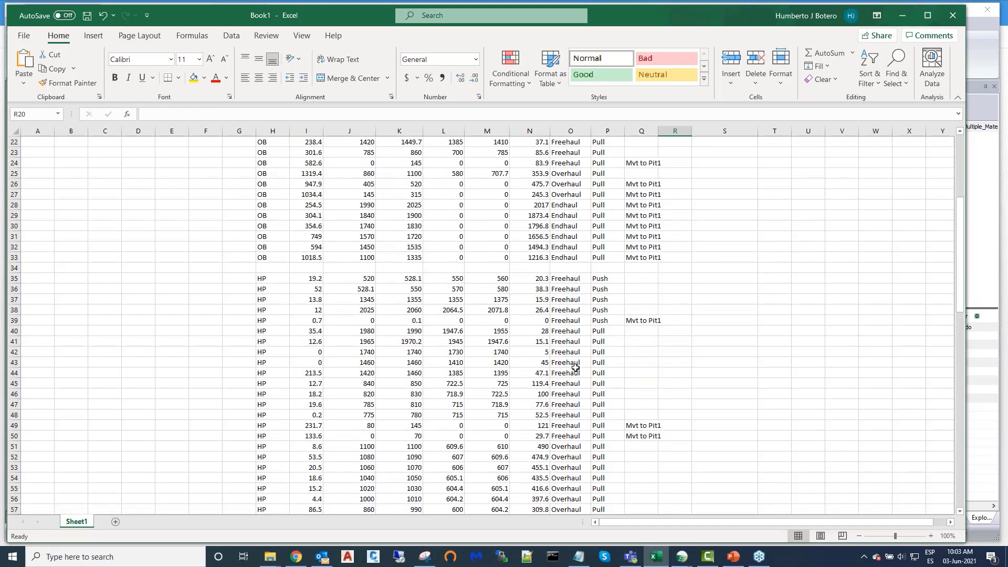
pyautogui.scroll(-20, 575, 367)
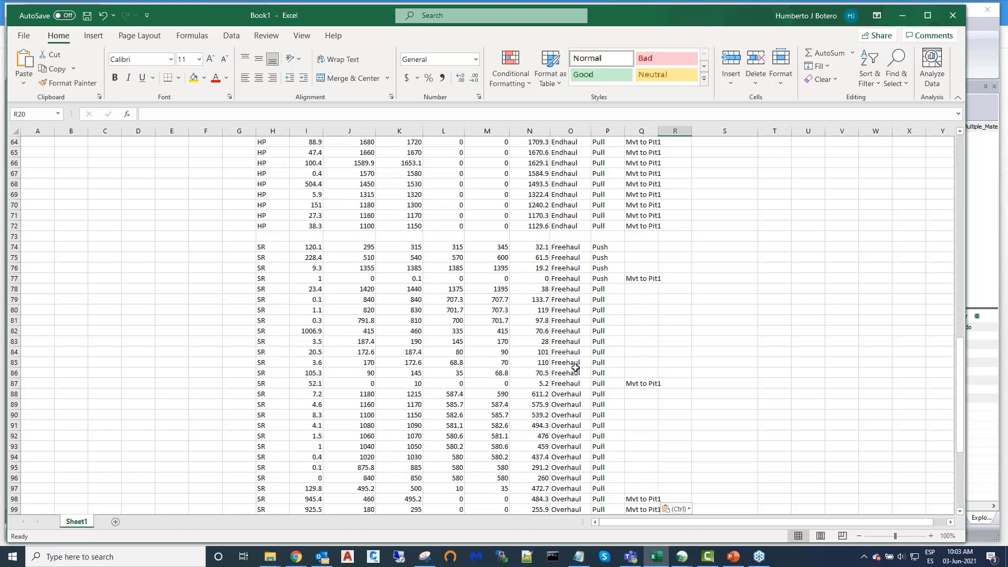
pyautogui.scroll(8, 294, 294)
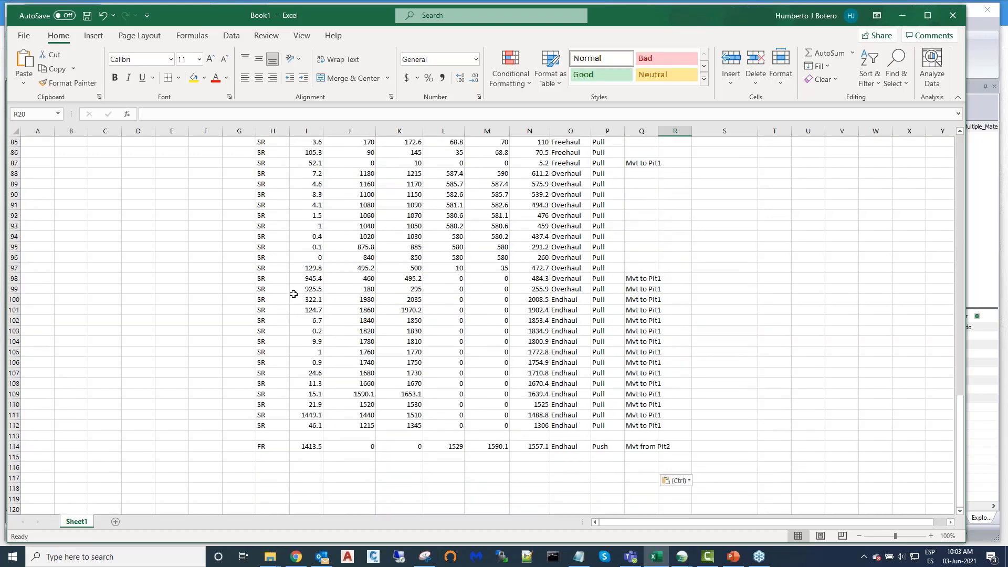
pyautogui.scroll(4, 294, 293)
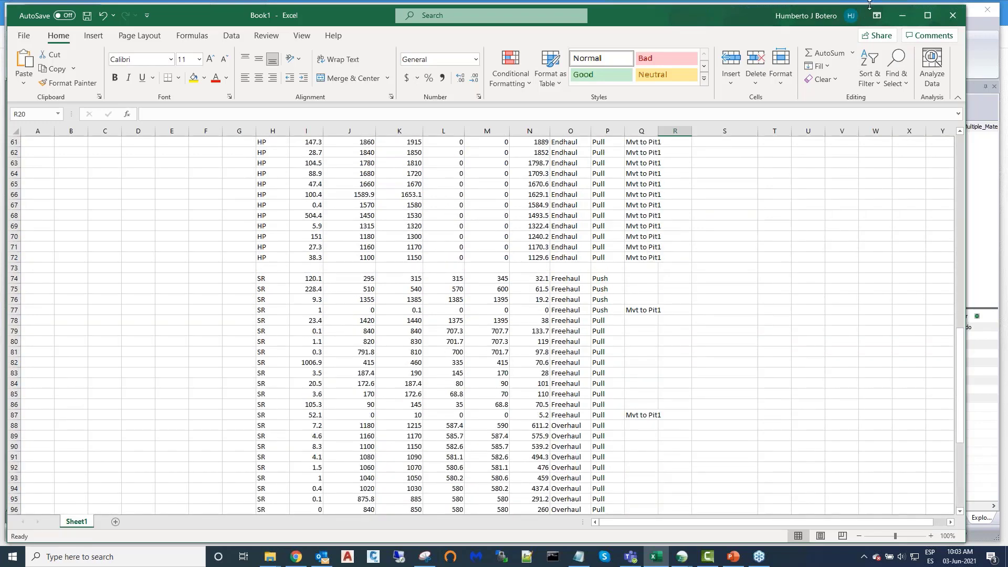
# Step: Switch to the Multiple_Materials_Initial_2 project in Ubicación and copy the Opti Haul results to the clipboard with the other summaries (otros resúmenes) included
pyautogui.click(900, 17)
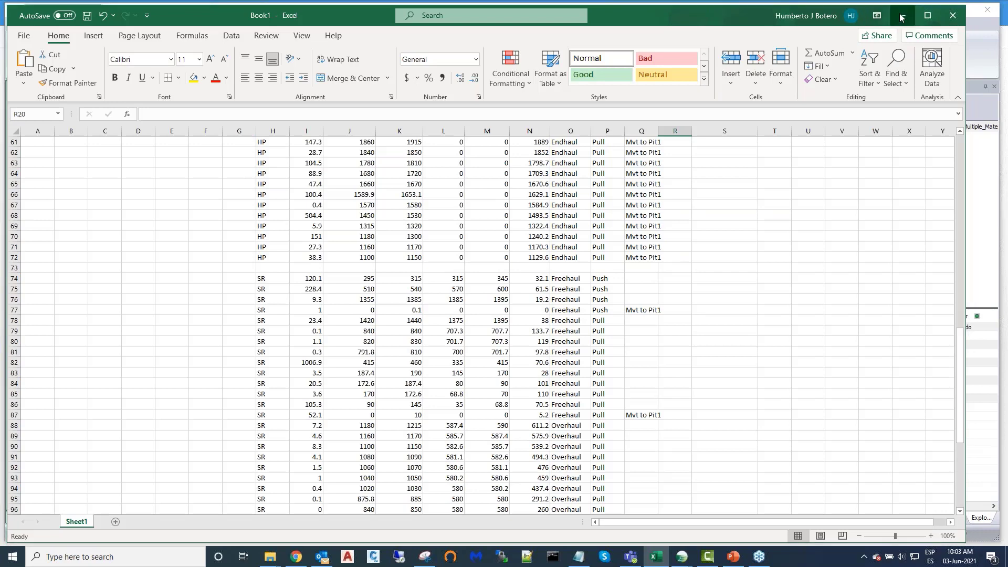
pyautogui.rightClick(896, 490)
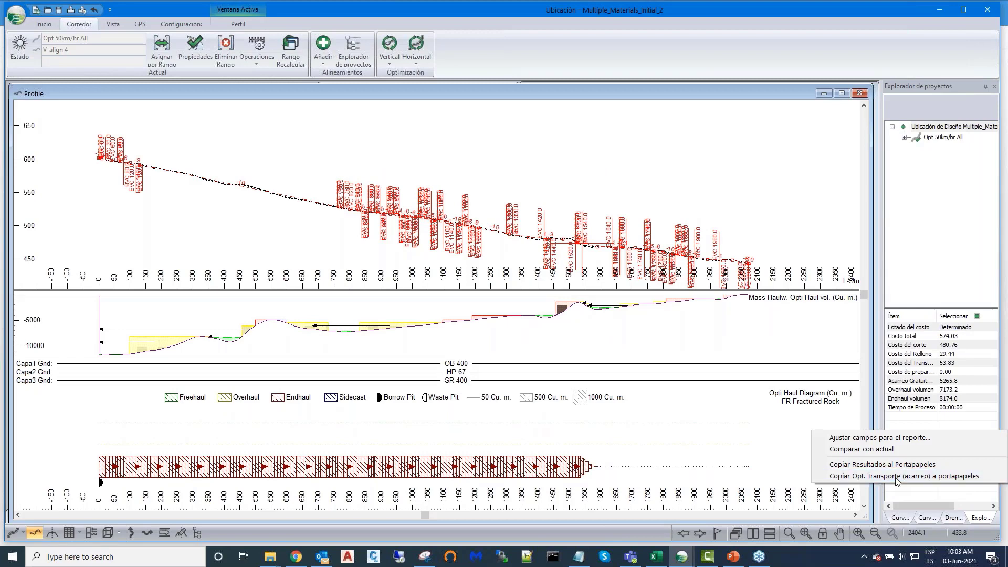
pyautogui.click(897, 477)
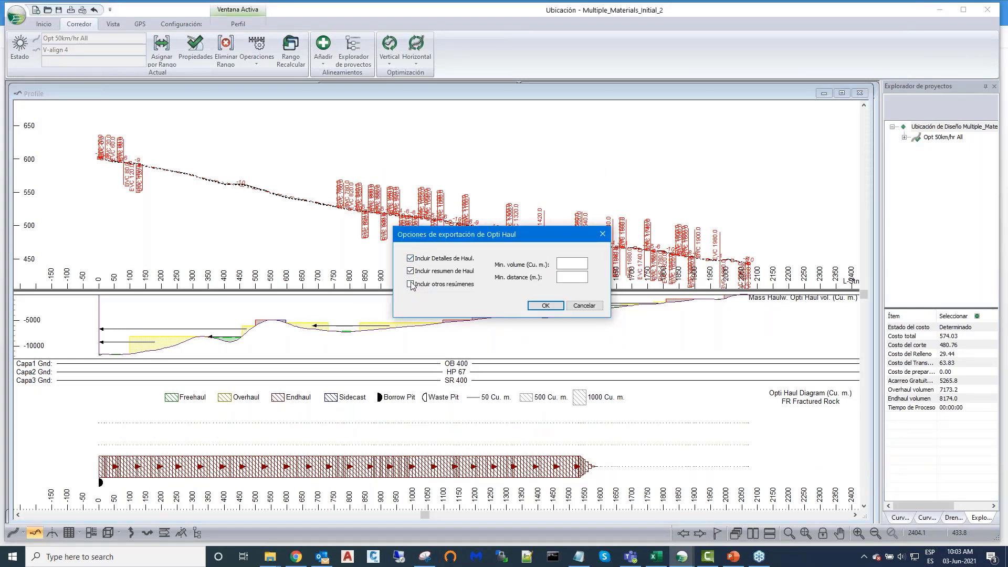
pyautogui.click(411, 284)
pyautogui.click(546, 306)
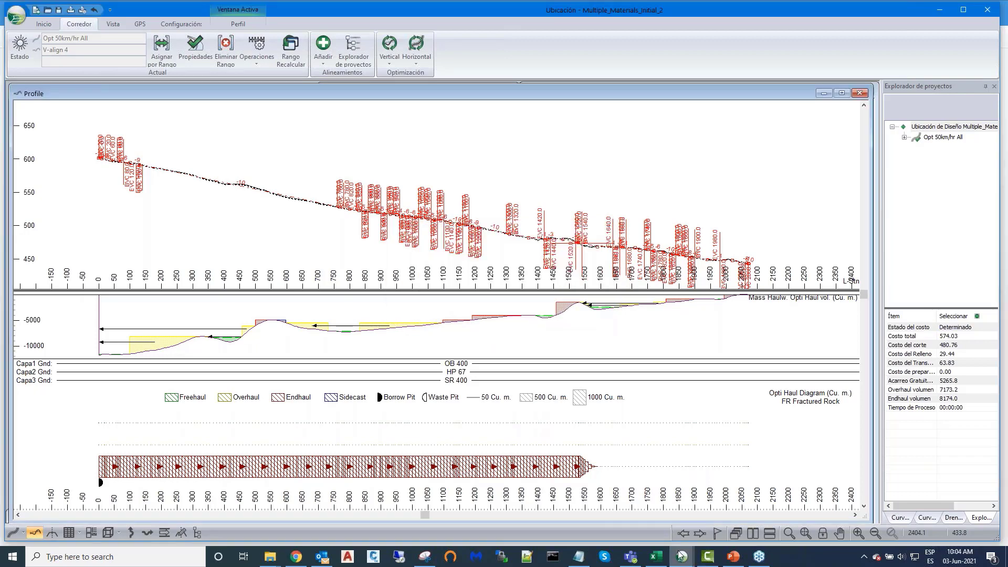
# Step: Switch to Excel and paste the full Opti Haul report at cell H118, below the existing movement table
pyautogui.moveTo(680, 555)
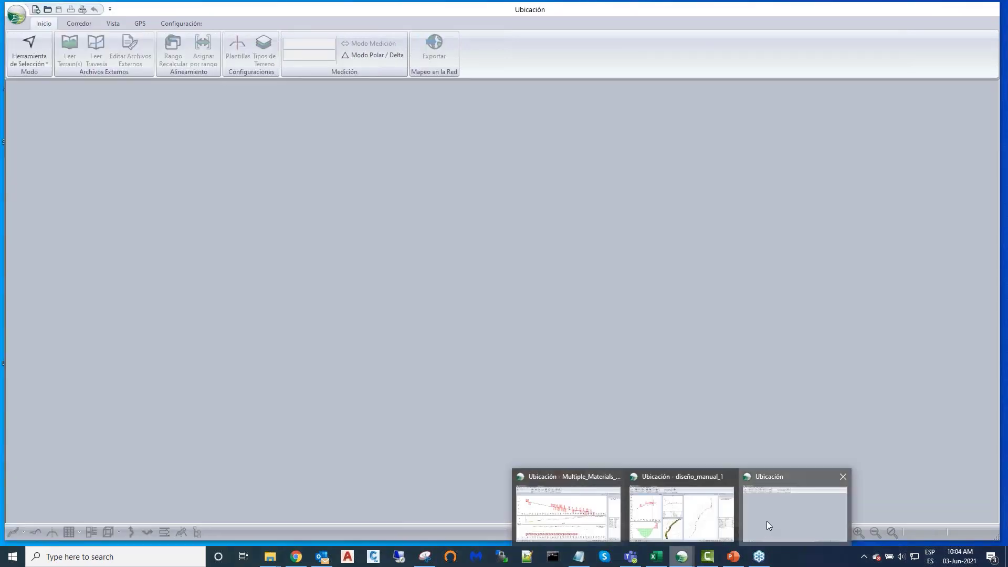
pyautogui.click(766, 521)
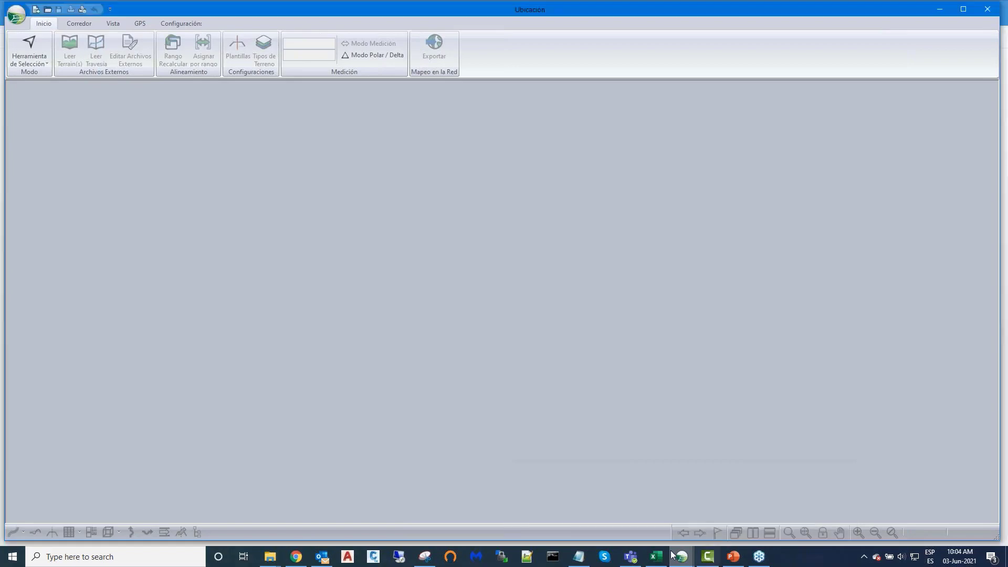
pyautogui.click(655, 558)
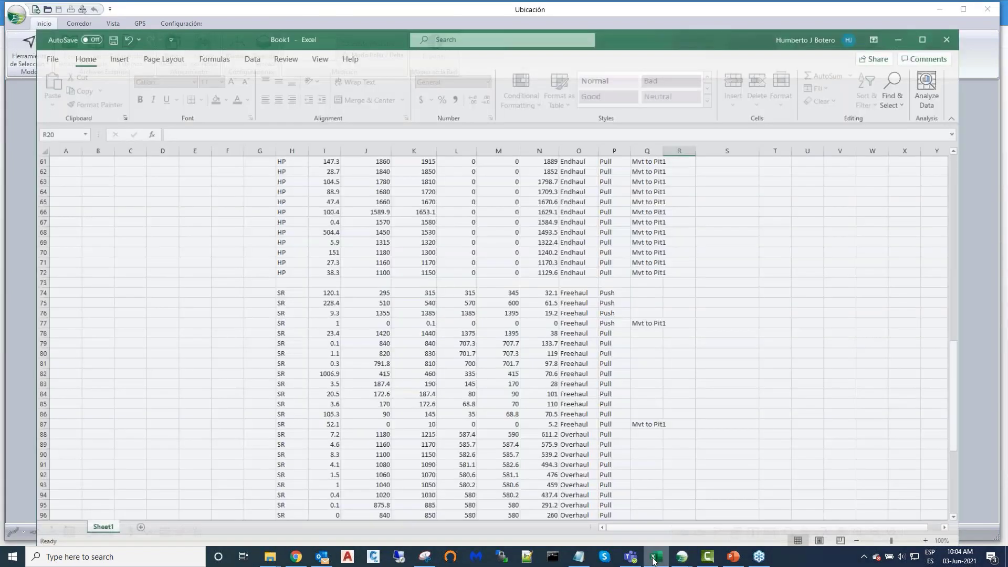
pyautogui.scroll(-15, 268, 294)
pyautogui.click(265, 296)
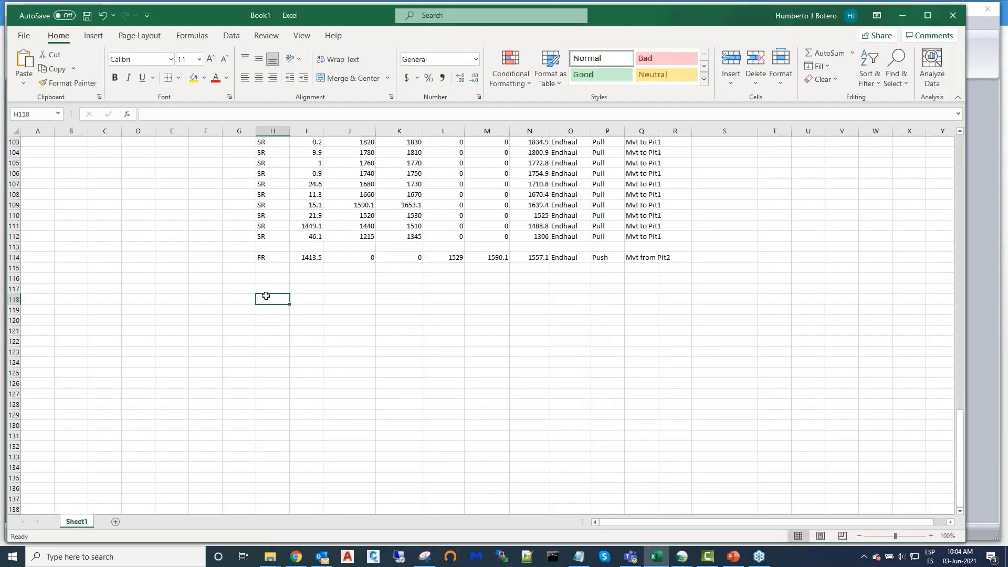
pyautogui.hotkey('ctrl', 'v')
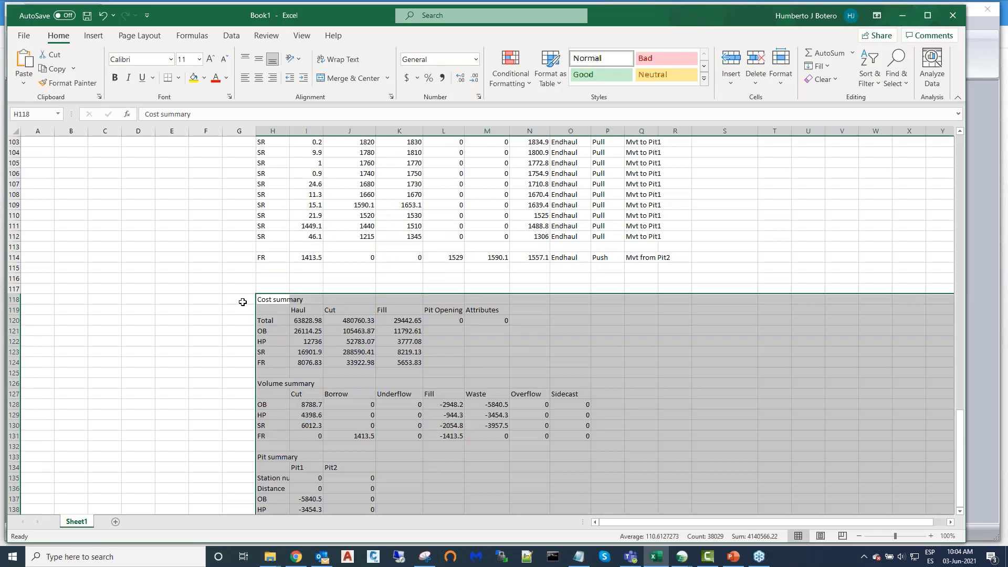
pyautogui.scroll(-1, 242, 302)
pyautogui.scroll(-2, 242, 302)
pyautogui.click(202, 184)
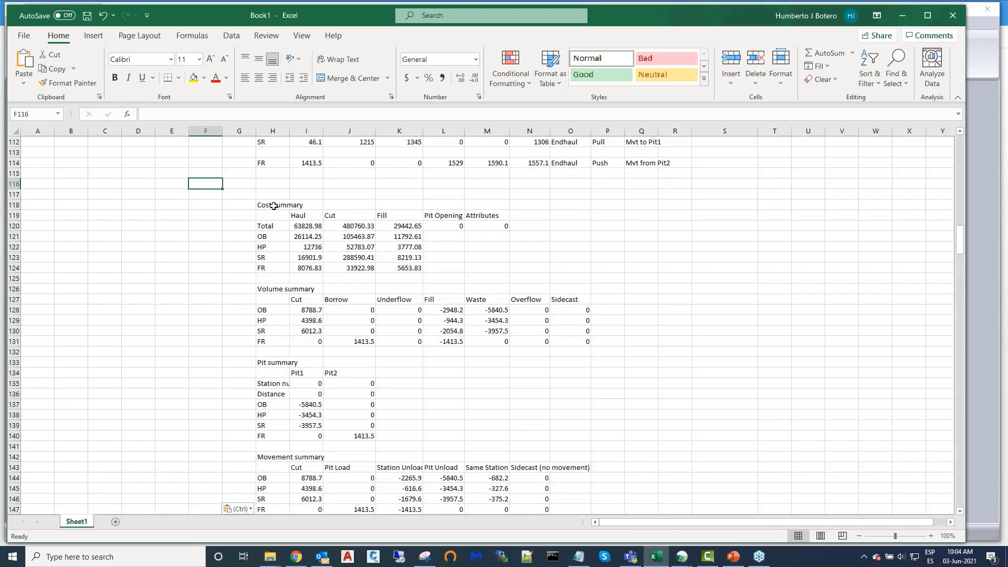
# Step: Review the pasted cost, volume, pit and movement summaries, the per-station movement details and the detailed movement summary
pyautogui.scroll(-2, 274, 205)
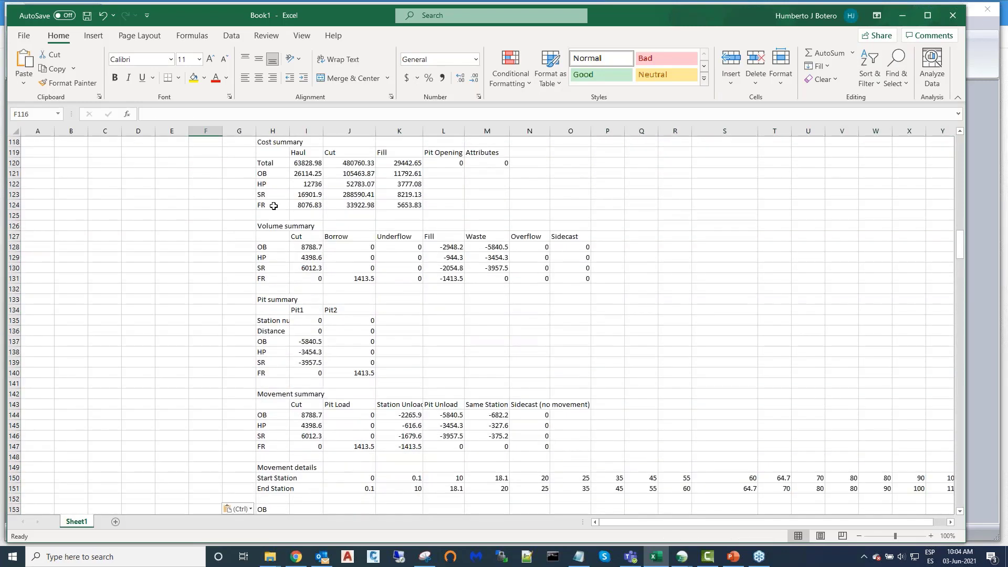
pyautogui.scroll(-2, 208, 204)
pyautogui.scroll(5, 202, 220)
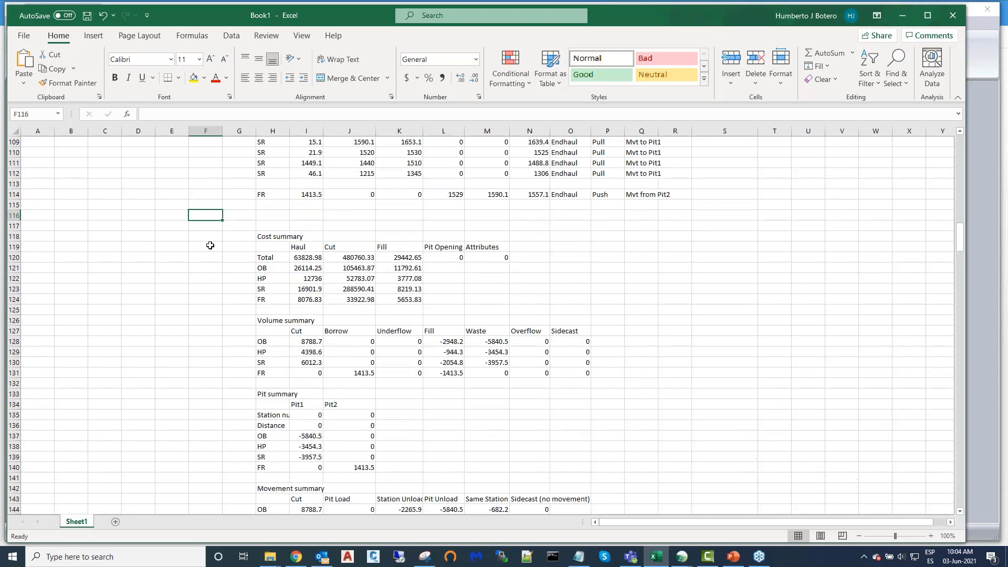
pyautogui.scroll(-3, 204, 248)
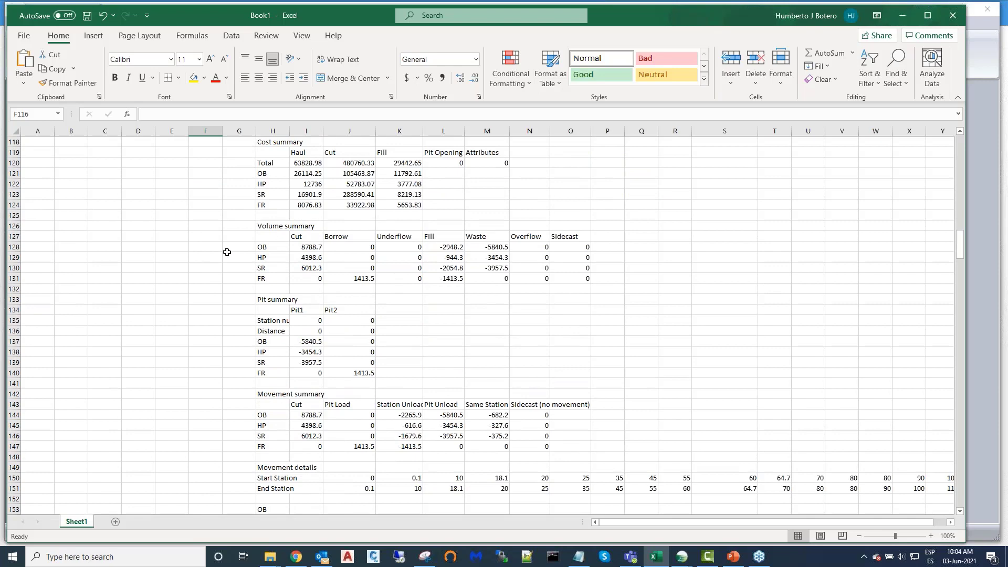
pyautogui.scroll(-1, 220, 257)
pyautogui.scroll(-4, 220, 256)
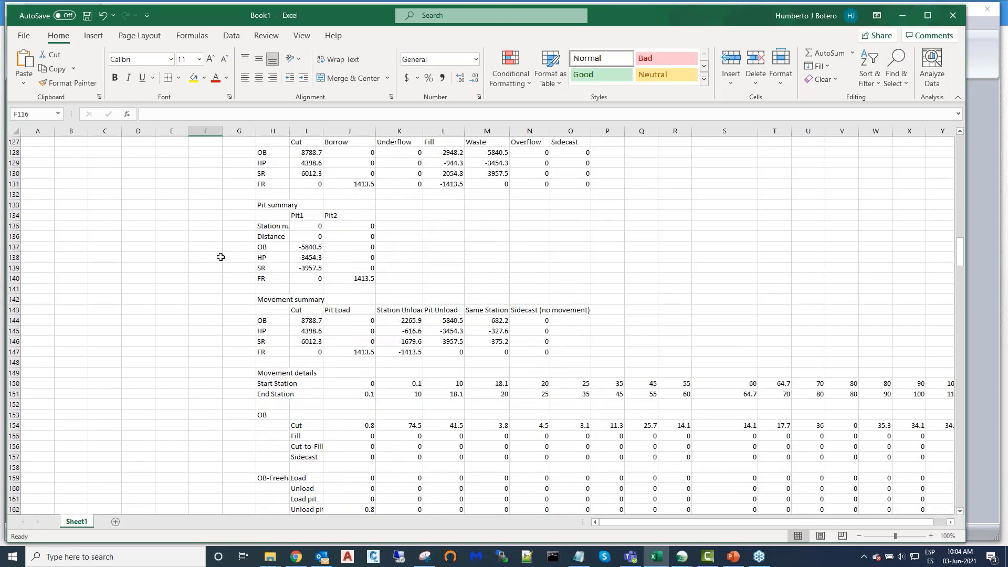
pyautogui.scroll(-5, 221, 256)
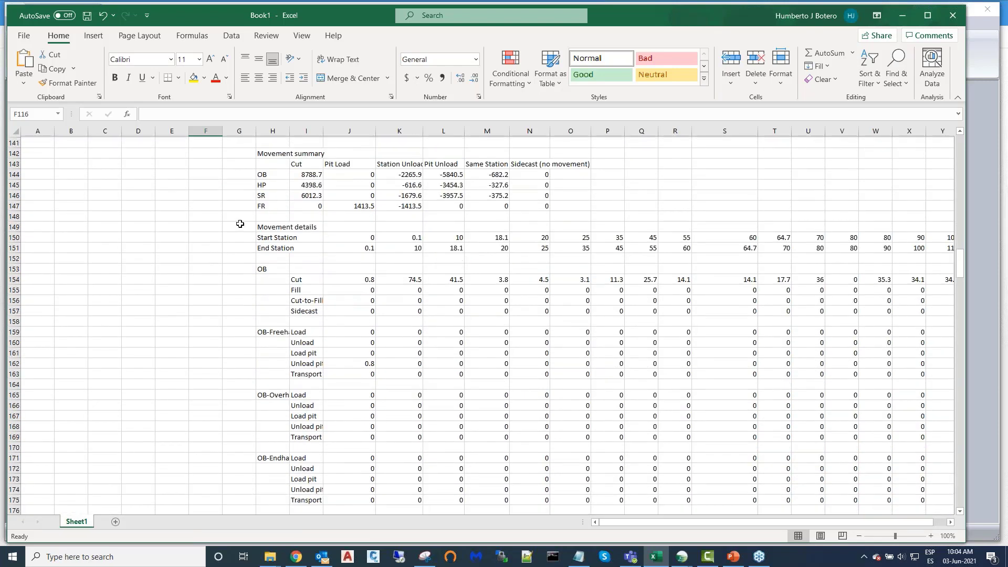
pyautogui.scroll(-4, 232, 251)
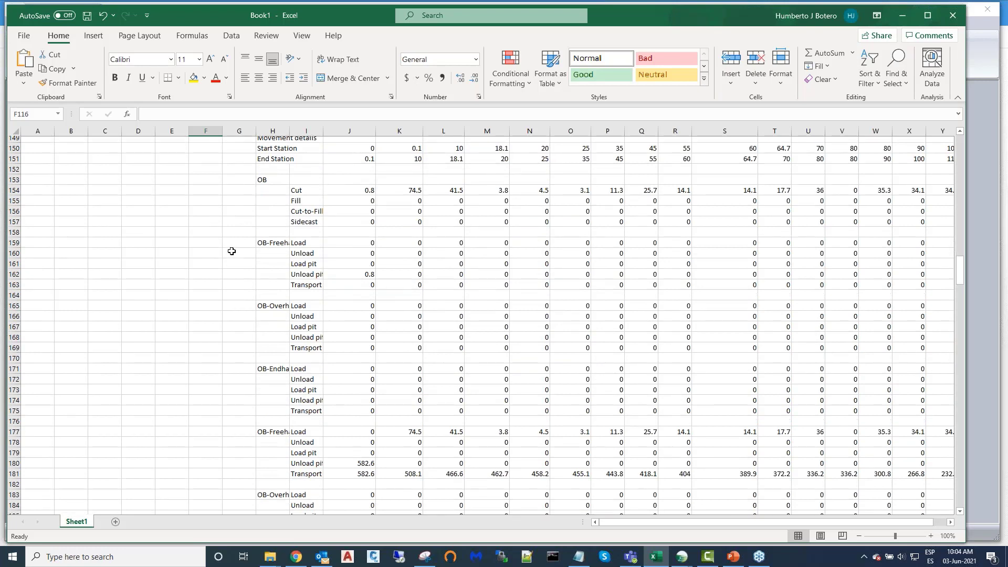
pyautogui.scroll(-11, 242, 217)
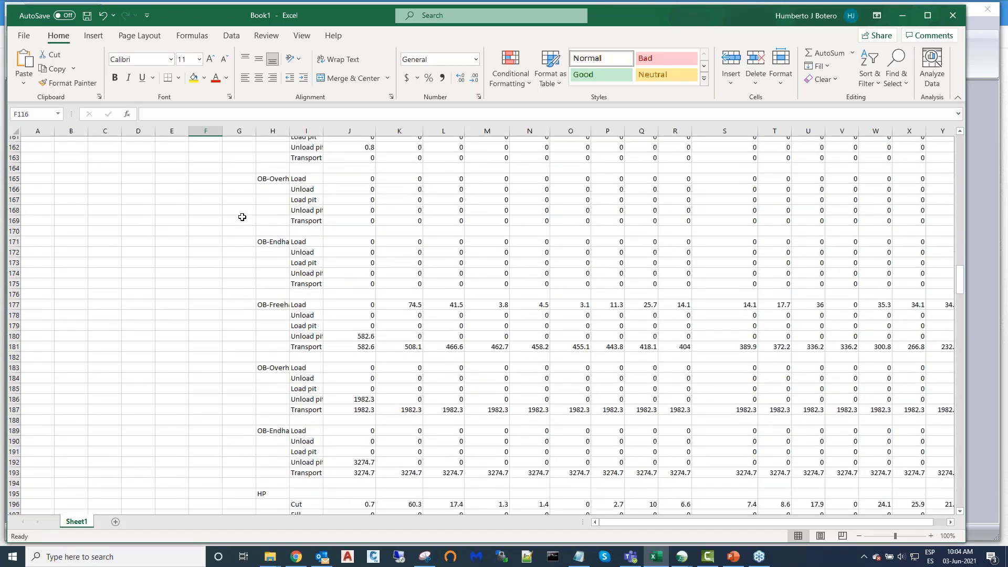
pyautogui.scroll(-11, 688, 293)
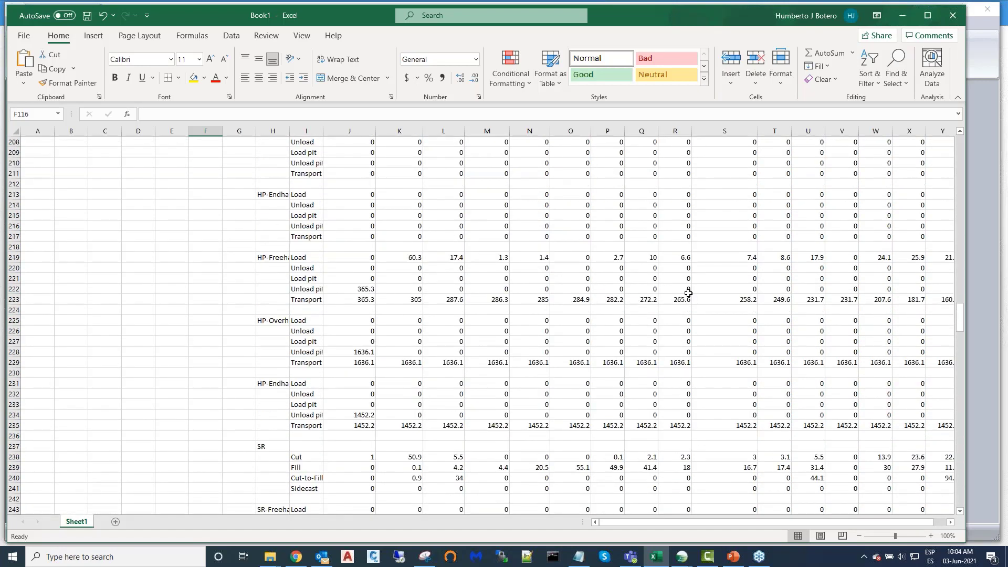
pyautogui.scroll(-20, 687, 292)
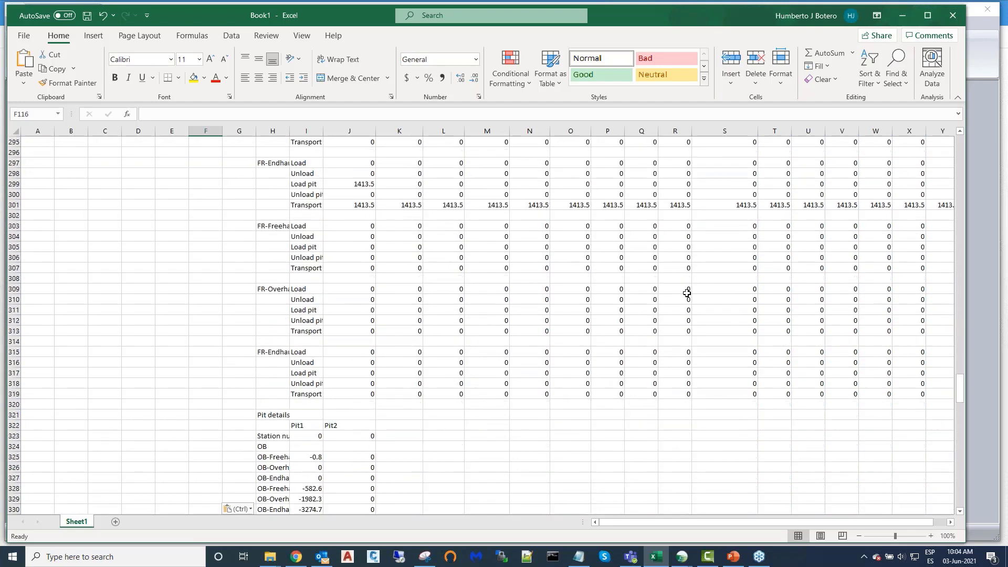
pyautogui.scroll(-14, 687, 292)
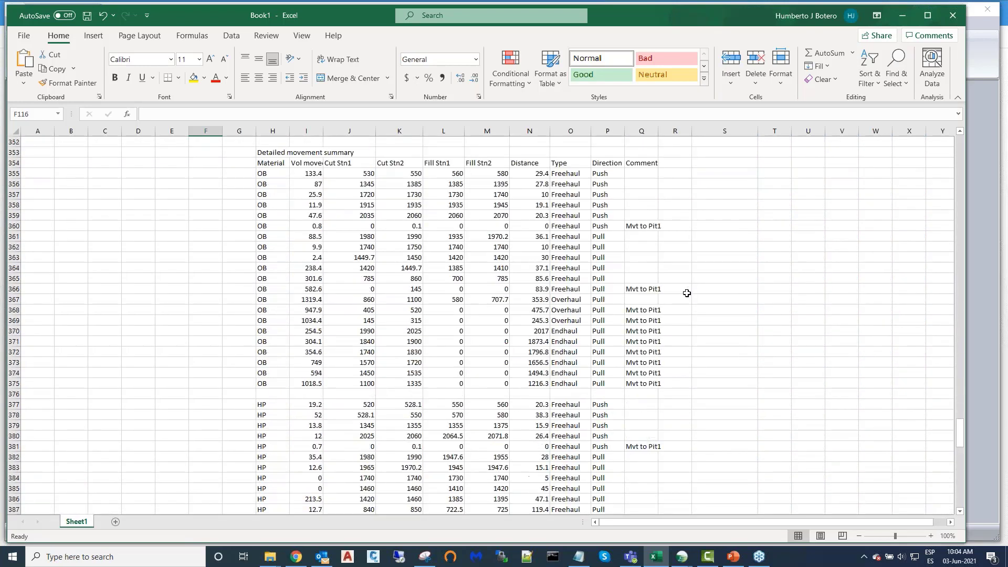
pyautogui.scroll(-5, 687, 293)
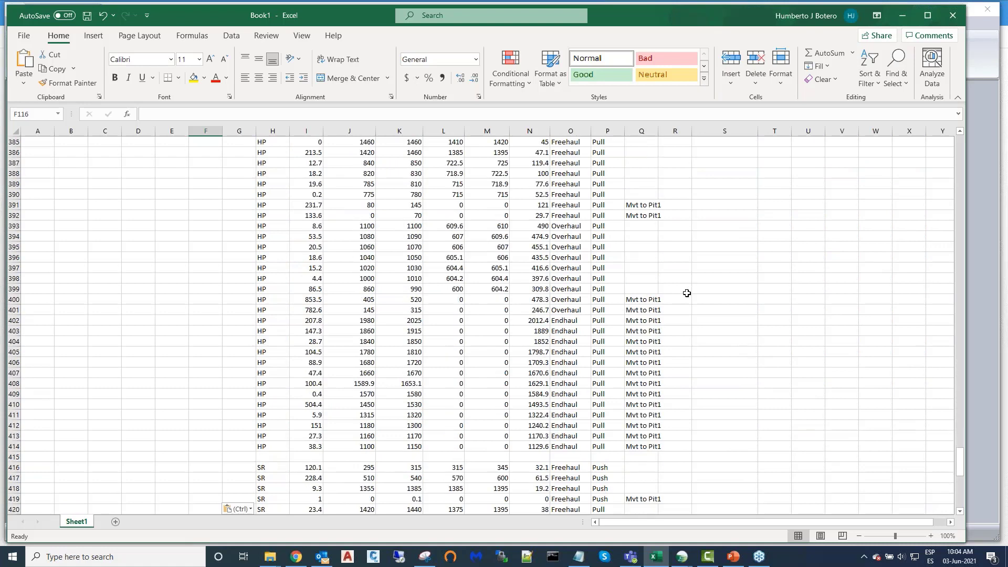
pyautogui.scroll(-15, 686, 293)
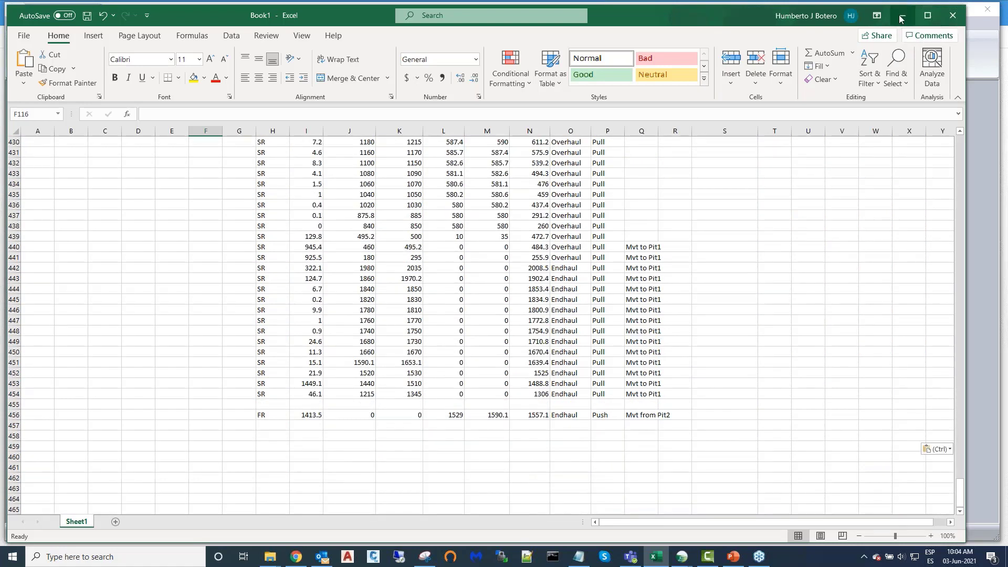
# Step: Switch from Excel to the Multiple_Materials_Initial_2 project in Ubicación and view the profile with its mass haul and Opti Haul diagrams
pyautogui.click(900, 18)
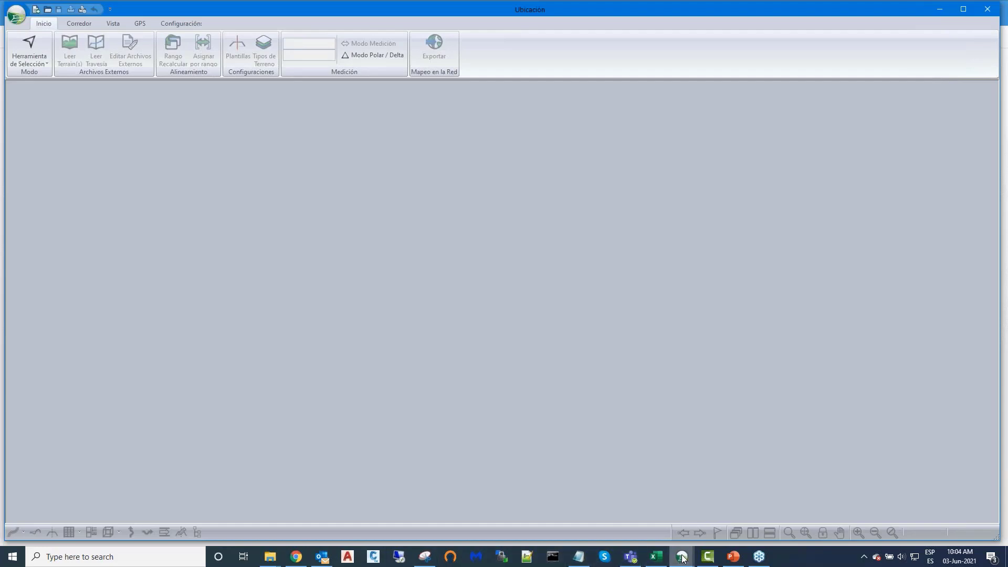
pyautogui.click(682, 557)
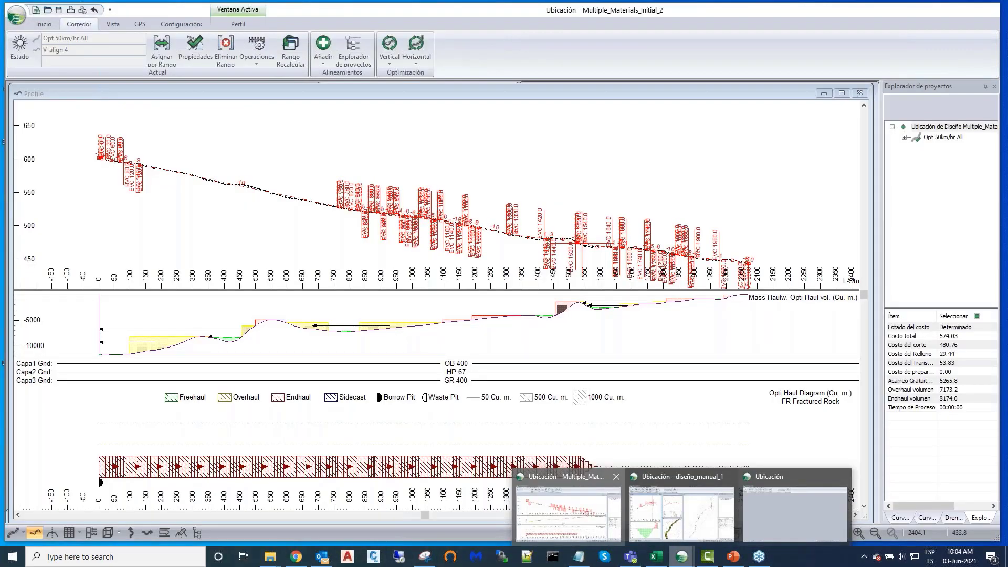
pyautogui.click(578, 505)
pyautogui.scroll(4, 507, 330)
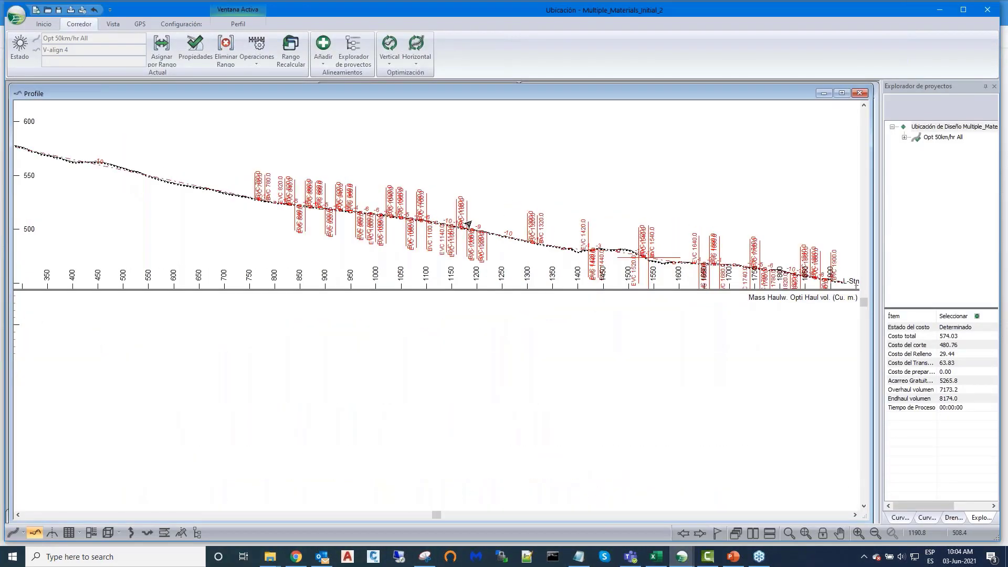
pyautogui.scroll(-1, 464, 384)
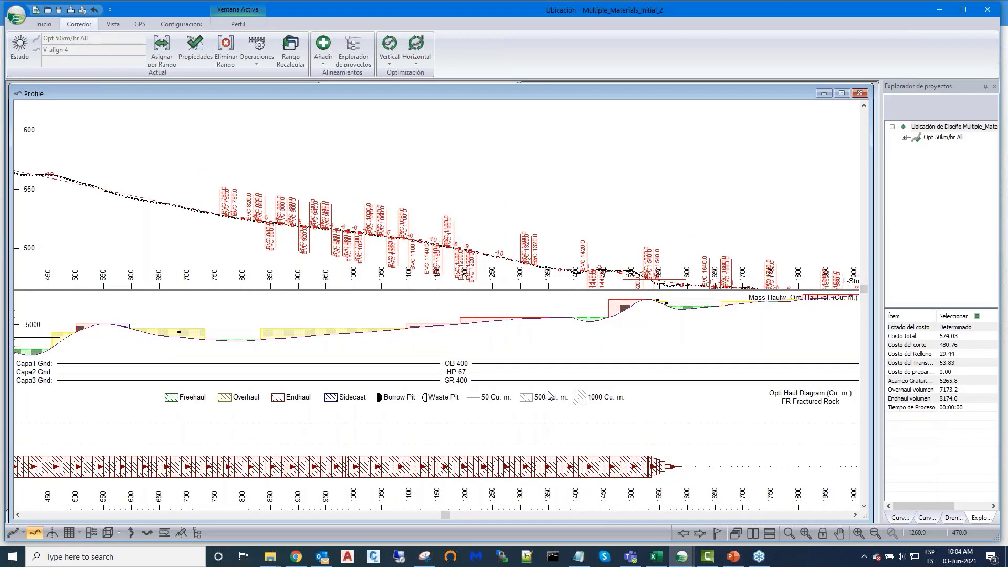
pyautogui.moveTo(553, 226)
# Step: Switch to the diseño_manual_1 project and examine the road profile, its mass haul diagram and the 3D view
pyautogui.click(686, 559)
pyautogui.click(689, 532)
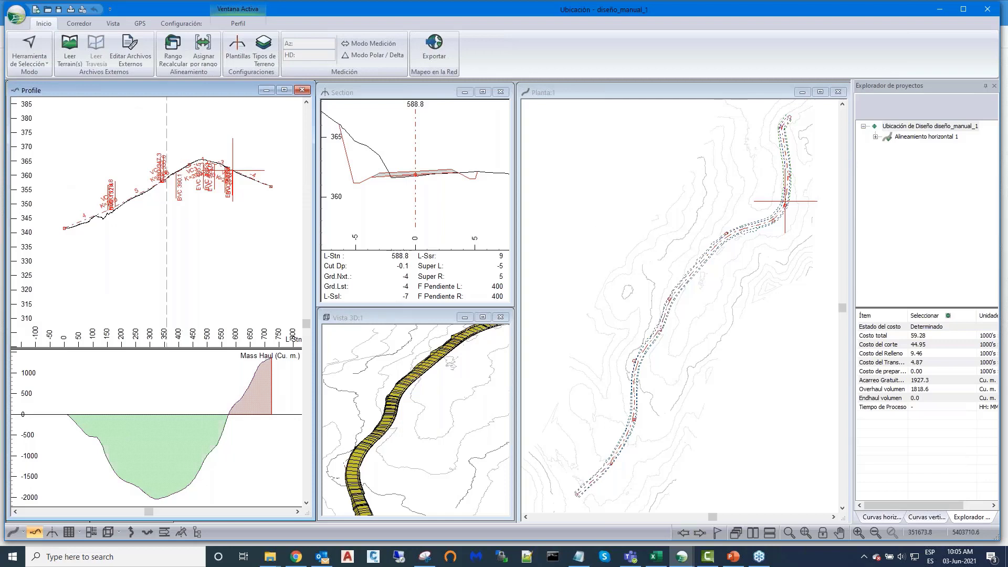
pyautogui.scroll(1, 199, 194)
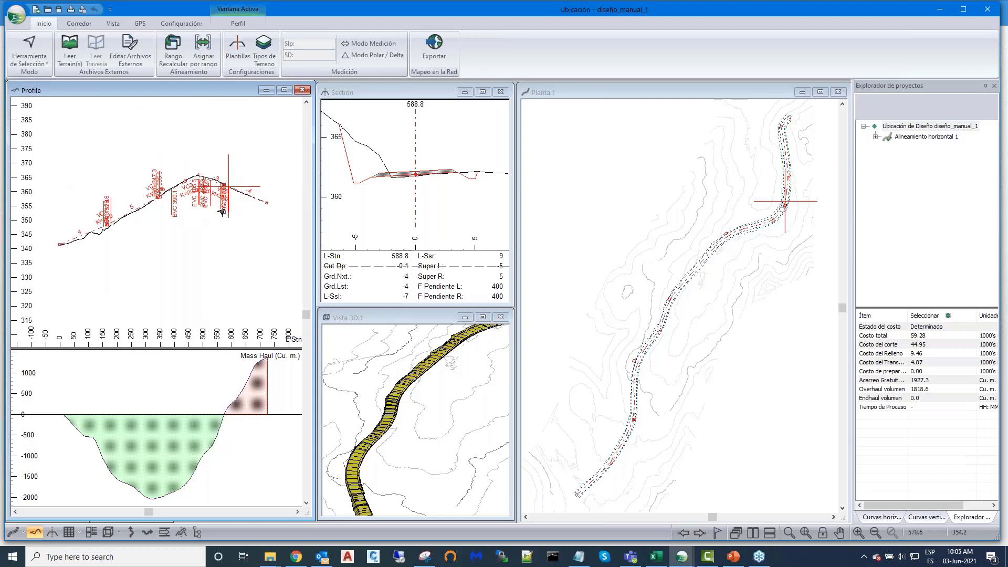
pyautogui.scroll(1, 231, 204)
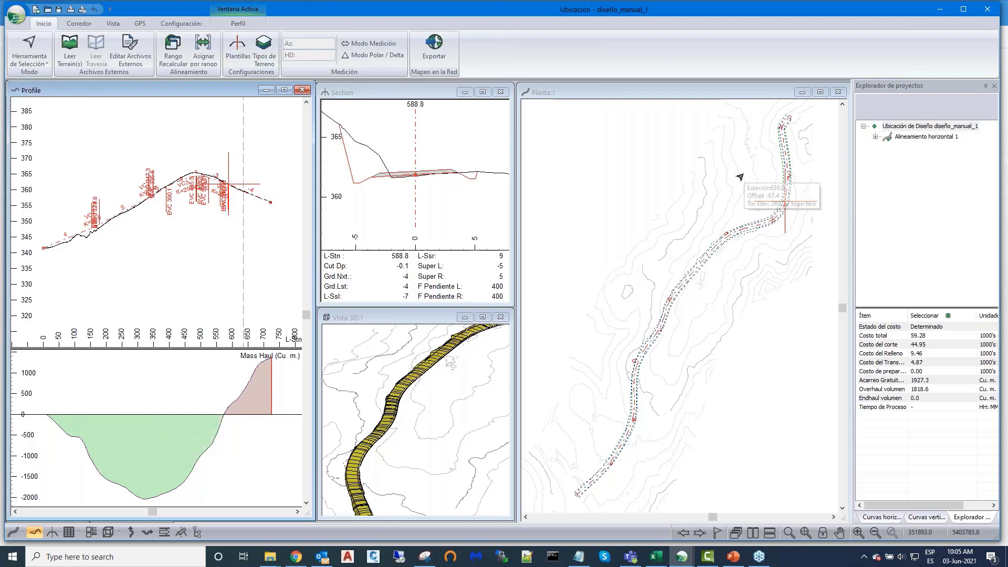
pyautogui.click(422, 391)
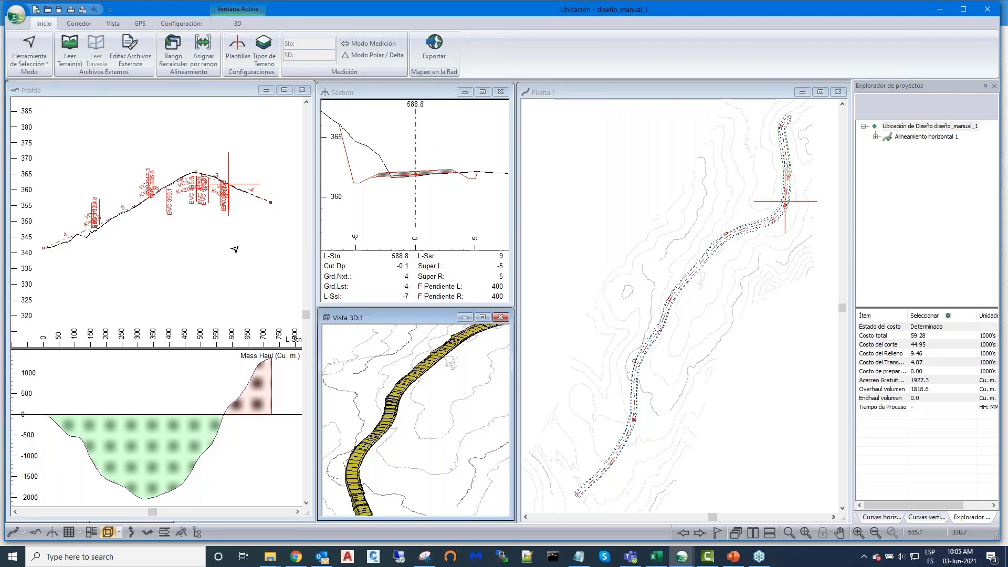
pyautogui.scroll(1, 233, 248)
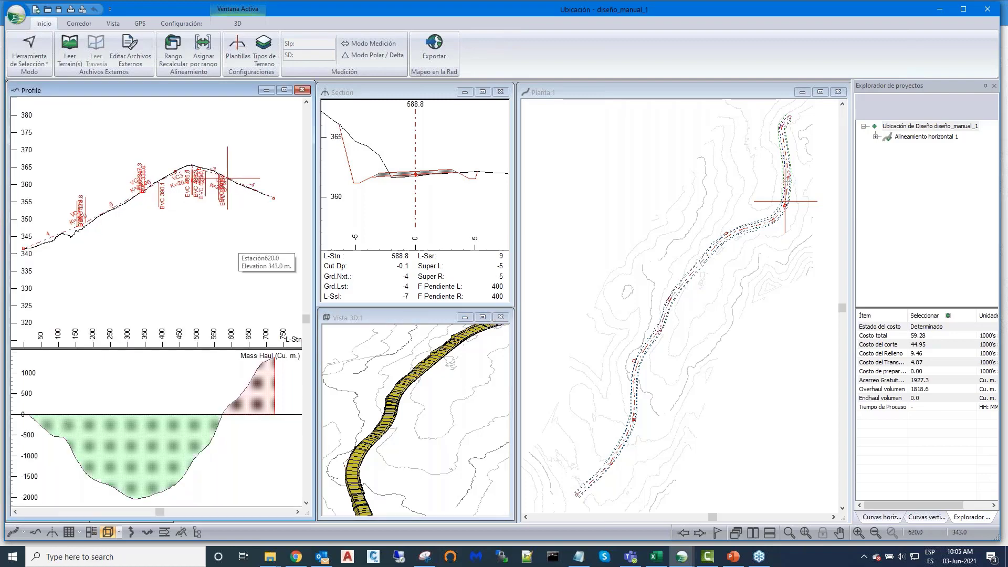
pyautogui.moveTo(238, 244); pyautogui.dragTo(253, 245, button='middle')
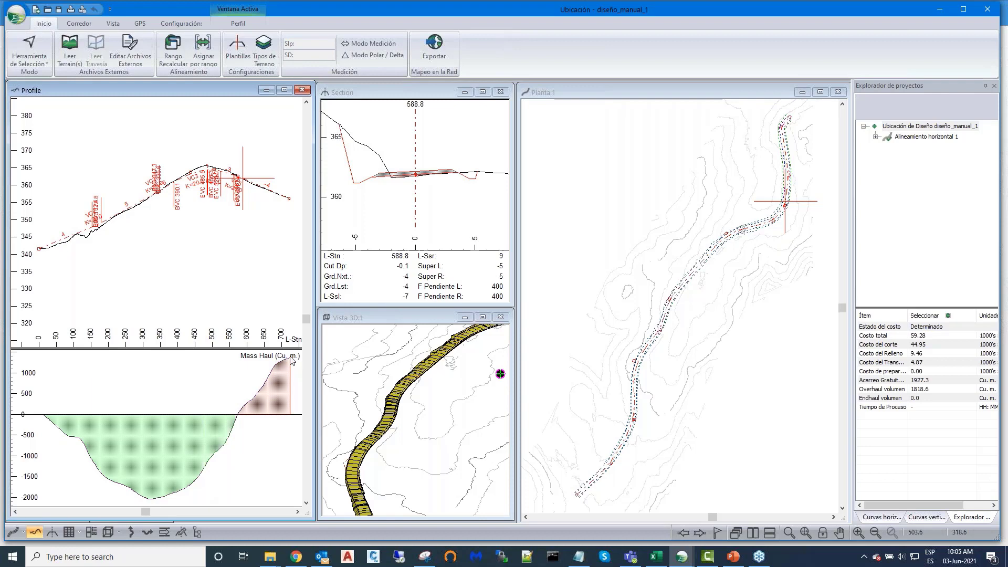
pyautogui.scroll(1, 288, 363)
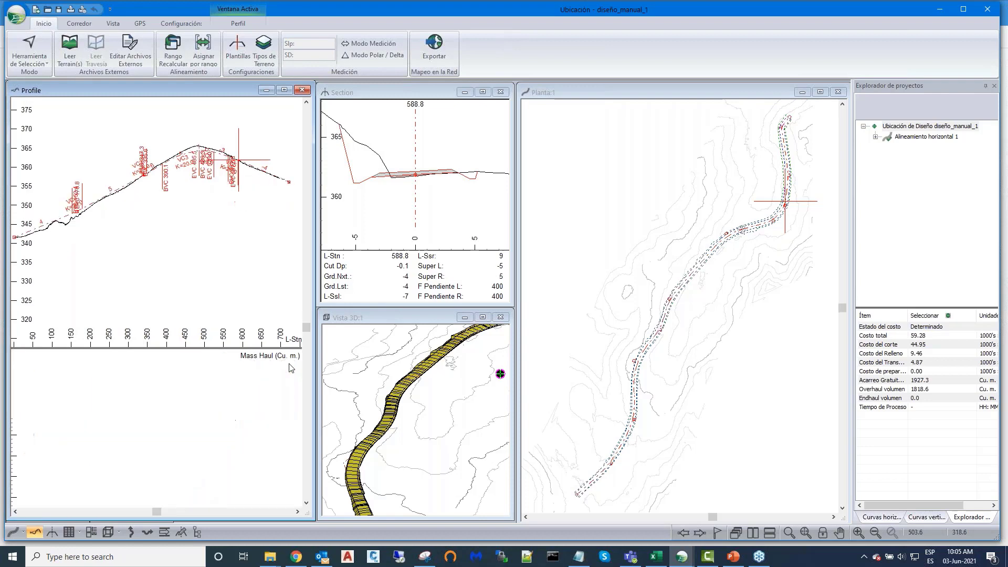
pyautogui.scroll(1, 291, 365)
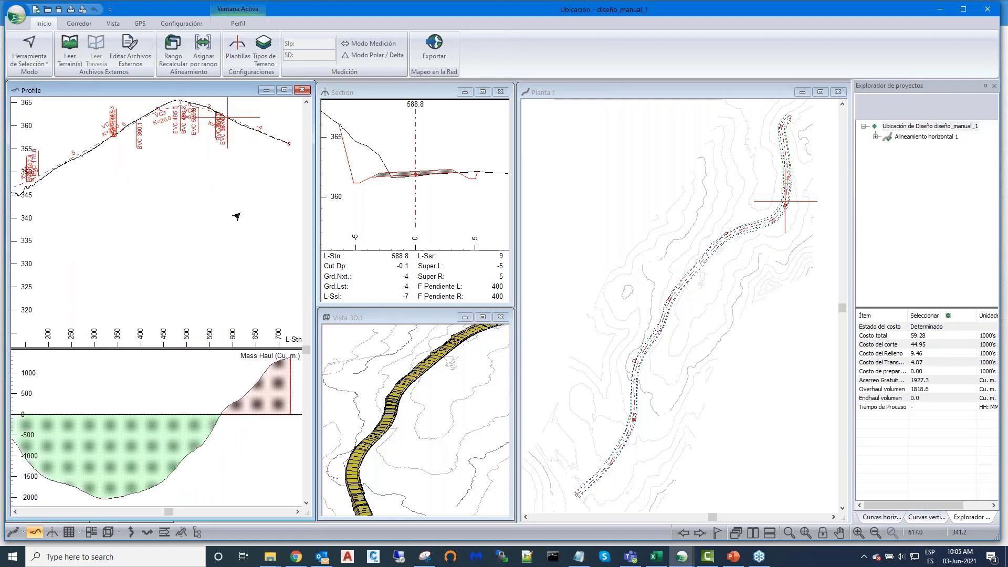
pyautogui.scroll(-3, 236, 217)
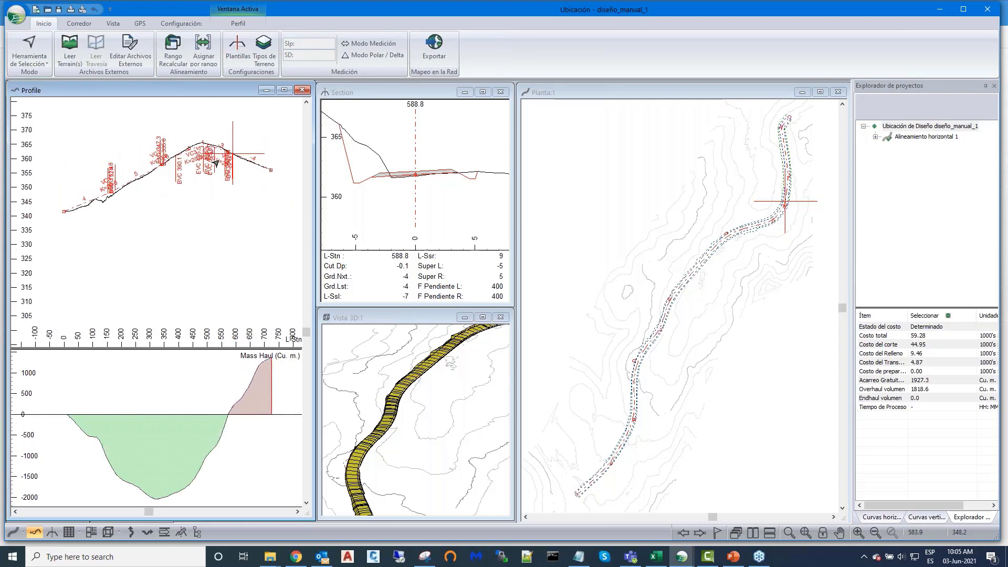
pyautogui.scroll(1, 224, 196)
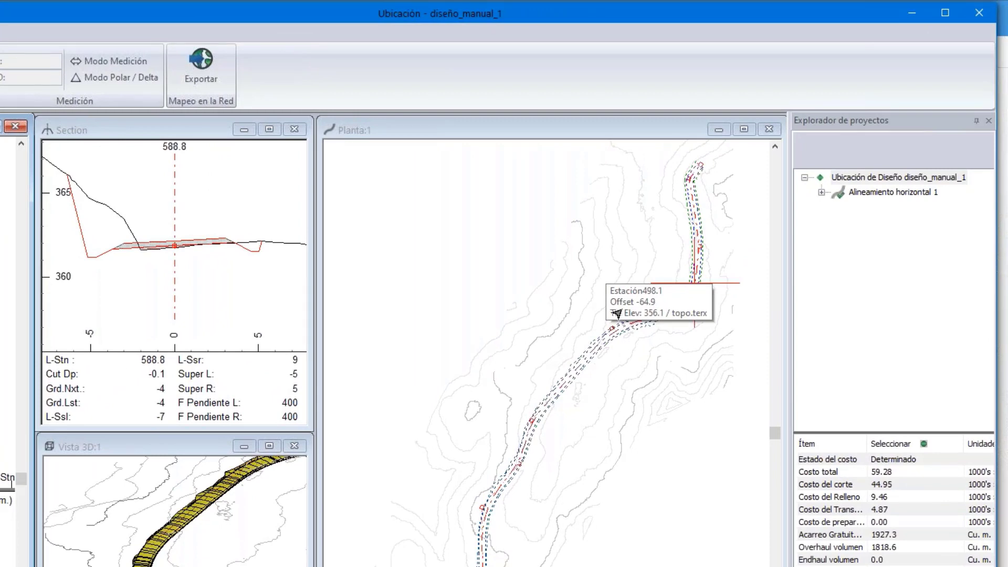
# Step: Expand Alineamiento horizontal 1 and V-alineam 1 in the project tree and select the Restricciones entry
pyautogui.click(821, 192)
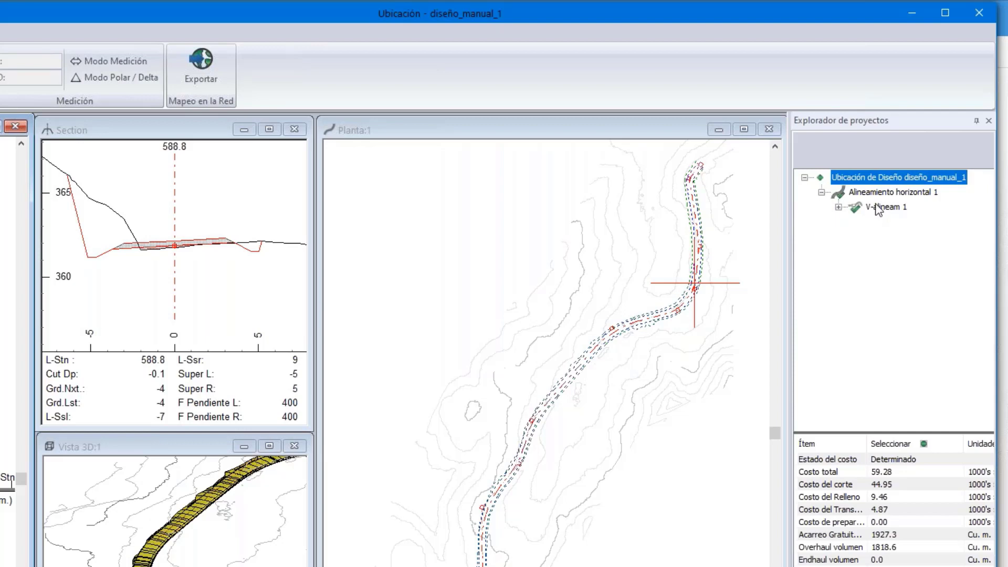
pyautogui.click(873, 209)
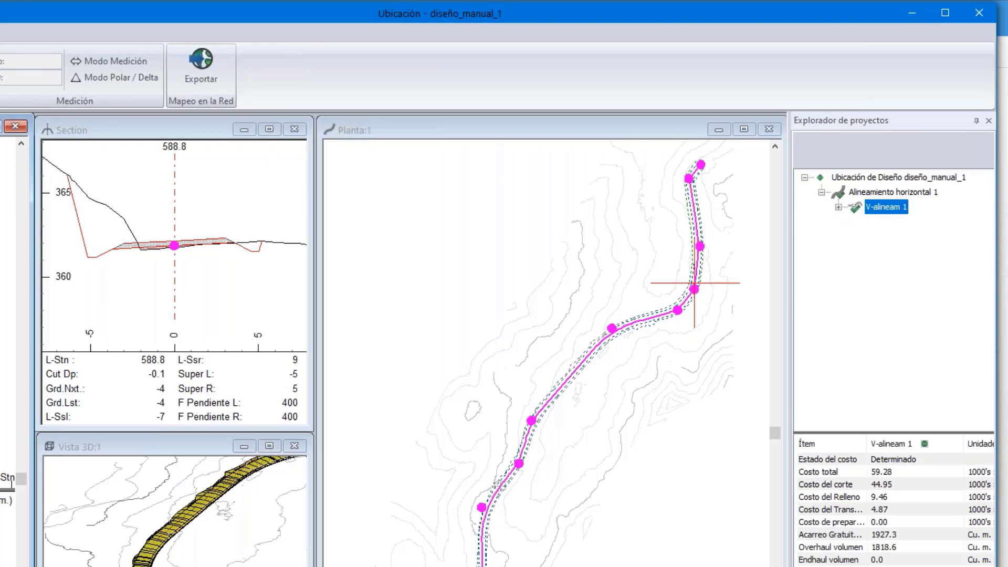
pyautogui.scroll(1, 219, 226)
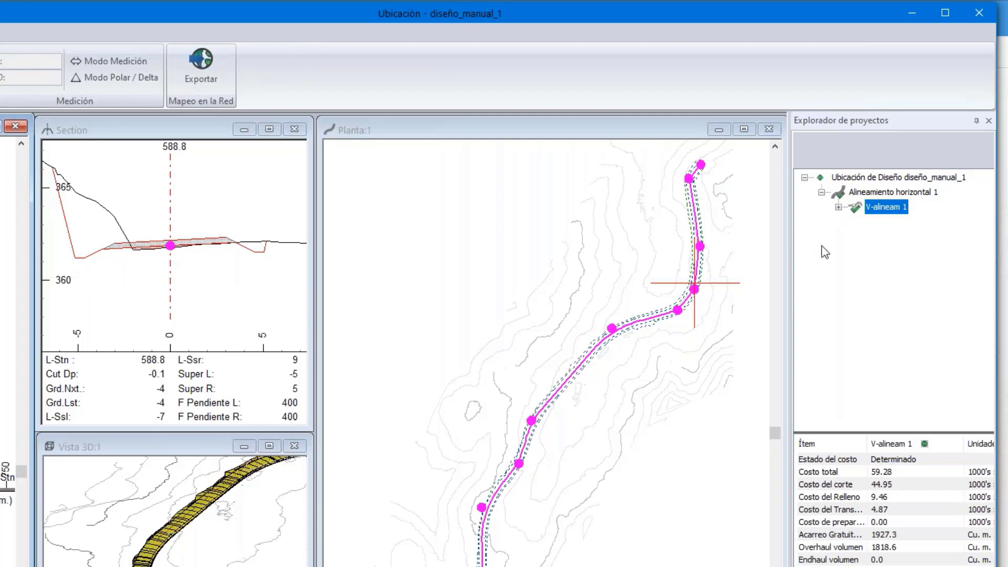
pyautogui.click(838, 208)
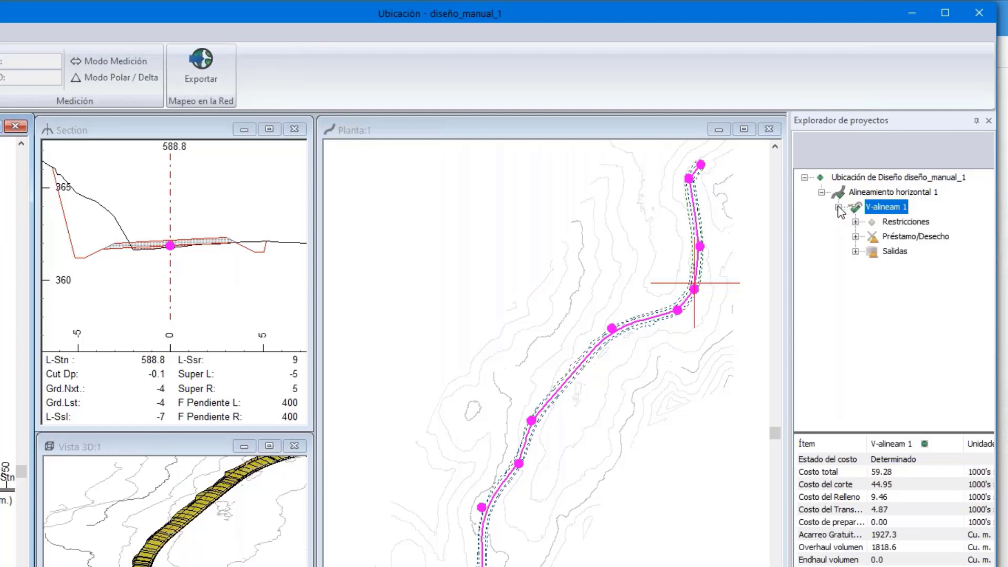
pyautogui.click(894, 223)
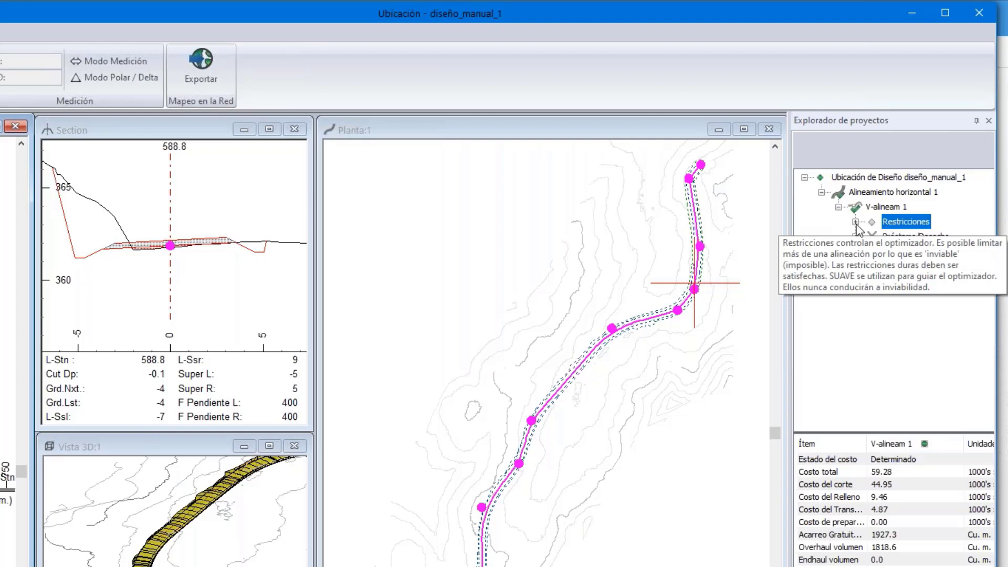
# Step: Look at the commands available for Alineamiento horizontal 1, review the general vertical optimization options of V-alineam 1 and cancel out of them
pyautogui.click(872, 195)
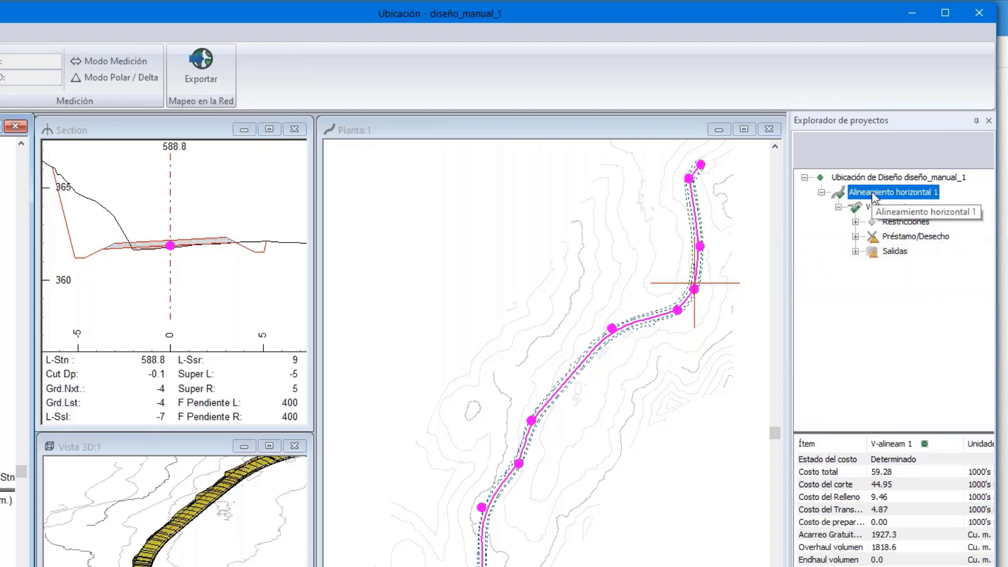
pyautogui.rightClick(873, 195)
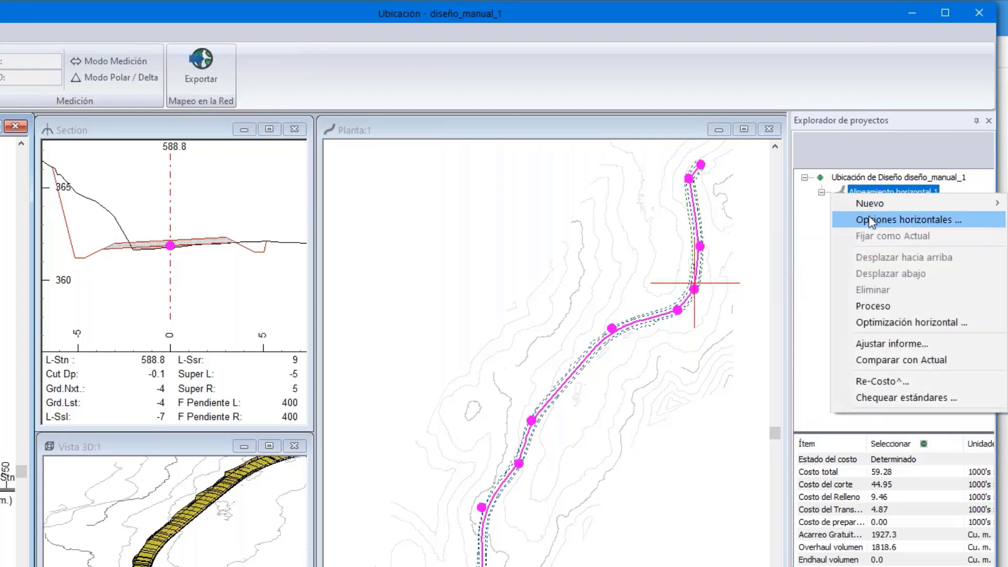
pyautogui.click(818, 234)
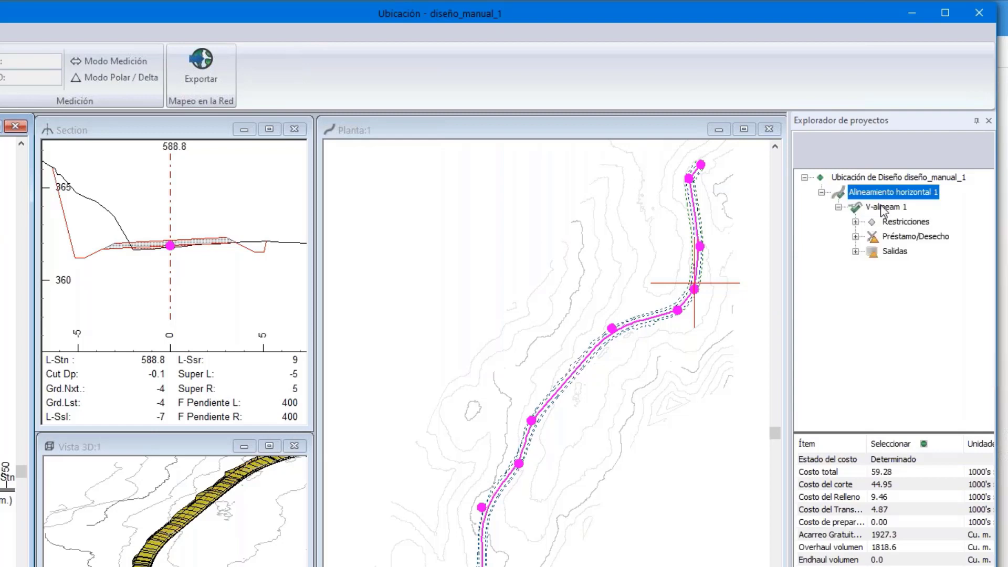
pyautogui.click(883, 209)
pyautogui.rightClick(883, 210)
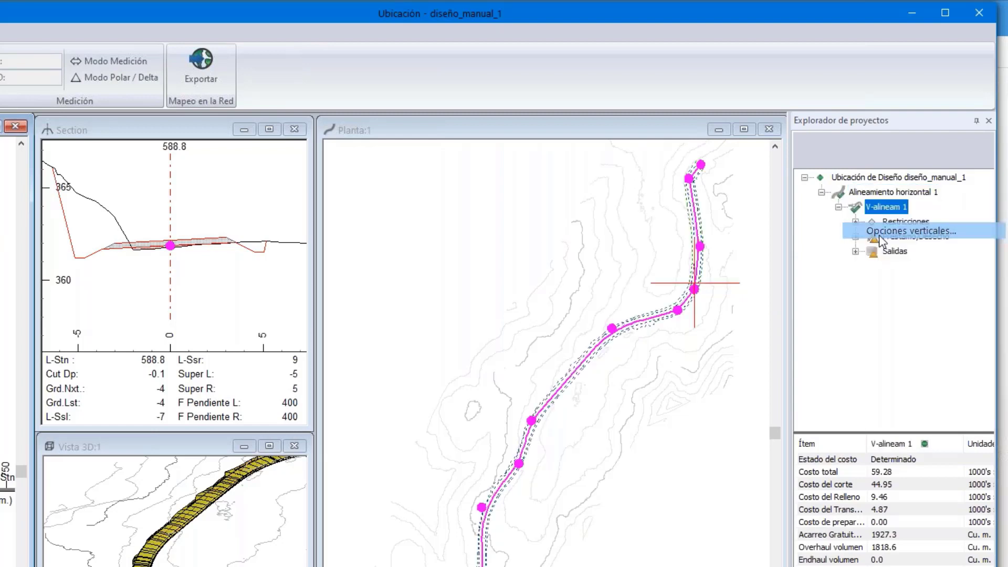
pyautogui.click(881, 241)
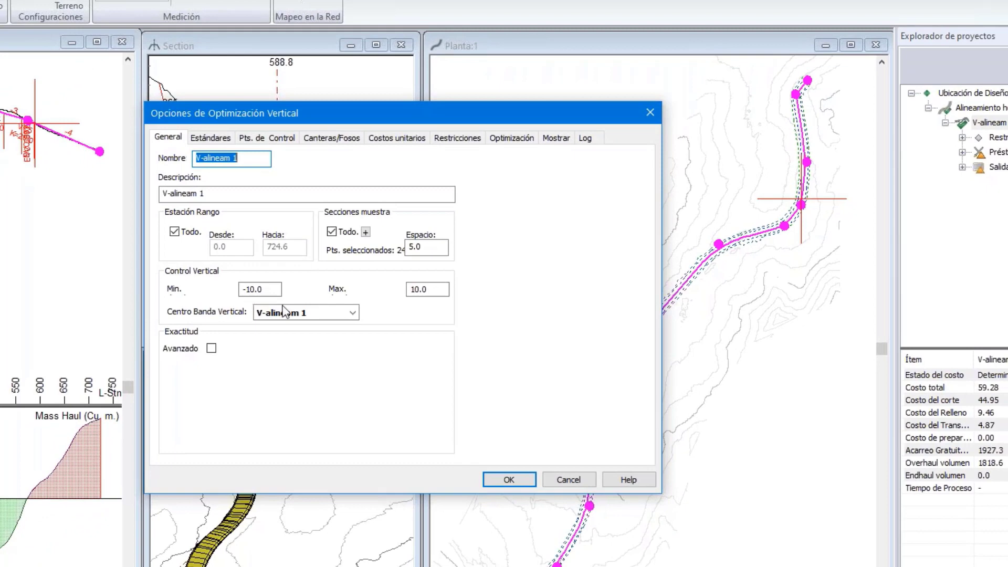
pyautogui.click(568, 480)
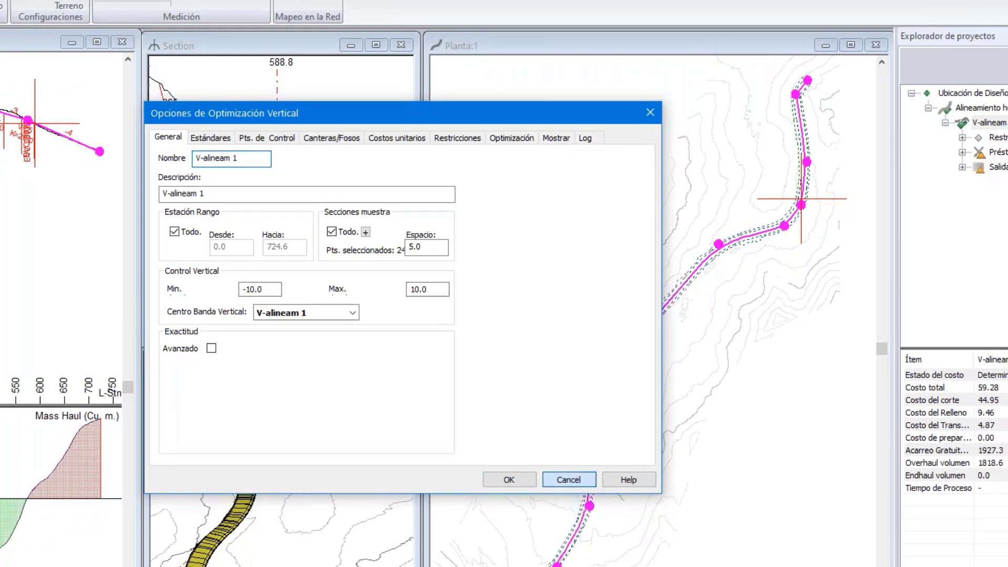
# Step: Expand the Restricciones of V-alineam 1 and widen the Profile window to cover the section, 3D and plan windows
pyautogui.doubleClick(999, 137)
pyautogui.click(1005, 152)
pyautogui.moveTo(140, 244); pyautogui.dragTo(875, 209)
pyautogui.moveTo(359, 160); pyautogui.dragTo(667, 205)
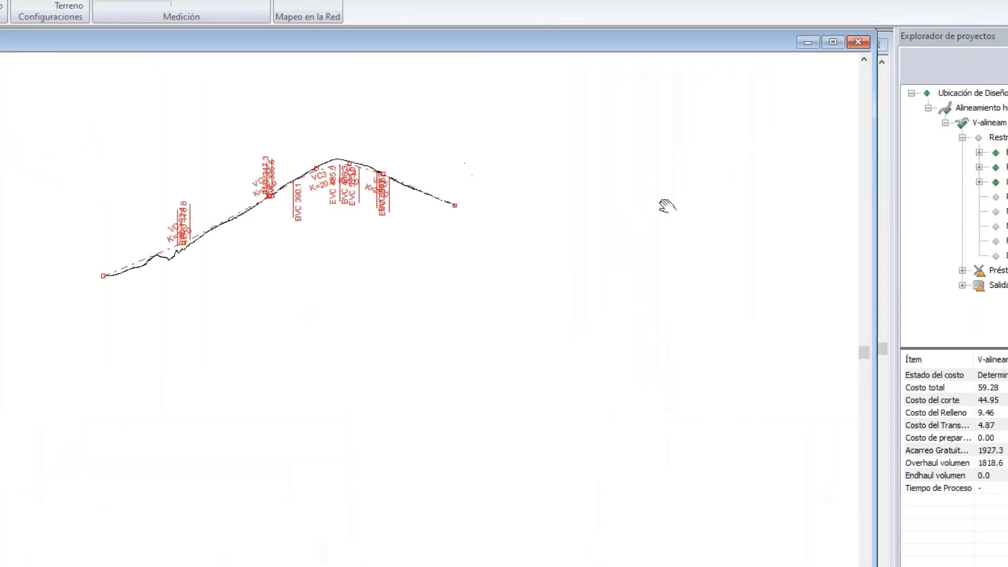
# Step: Examine the V-alineam 1 profile against the ground line and the upper and lower limits of its vertical control band
pyautogui.scroll(6, 253, 223)
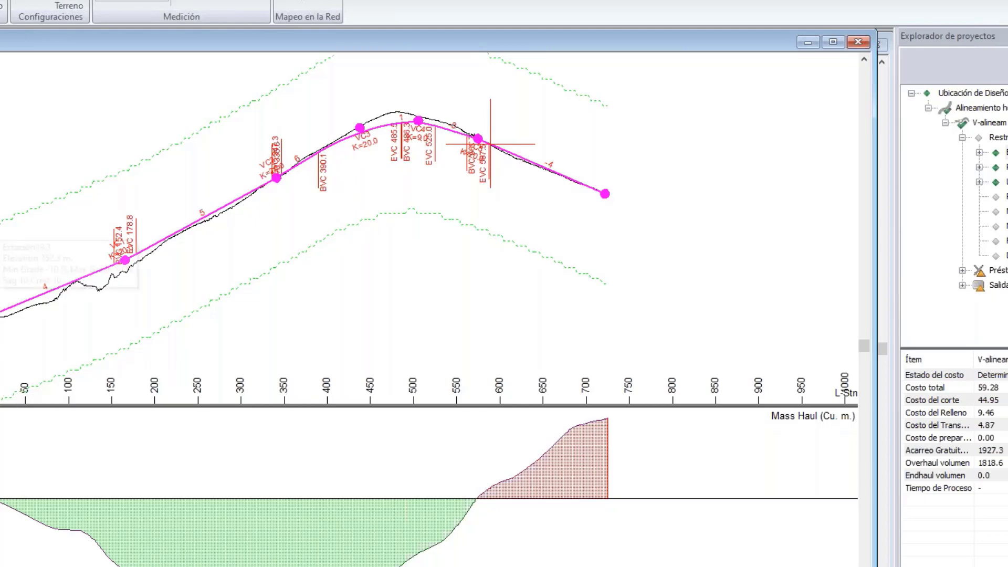
pyautogui.scroll(-1, 283, 129)
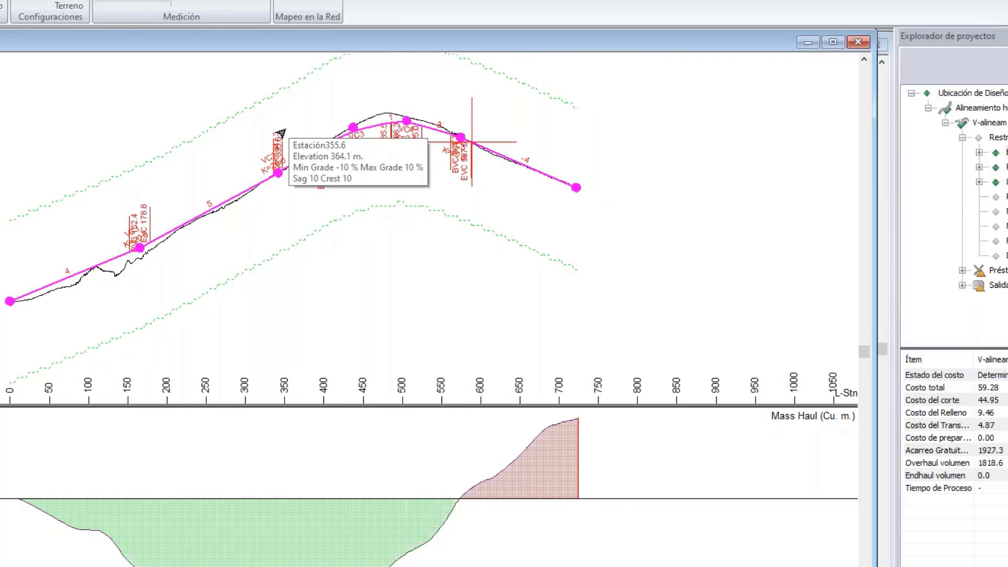
pyautogui.scroll(-2, 282, 132)
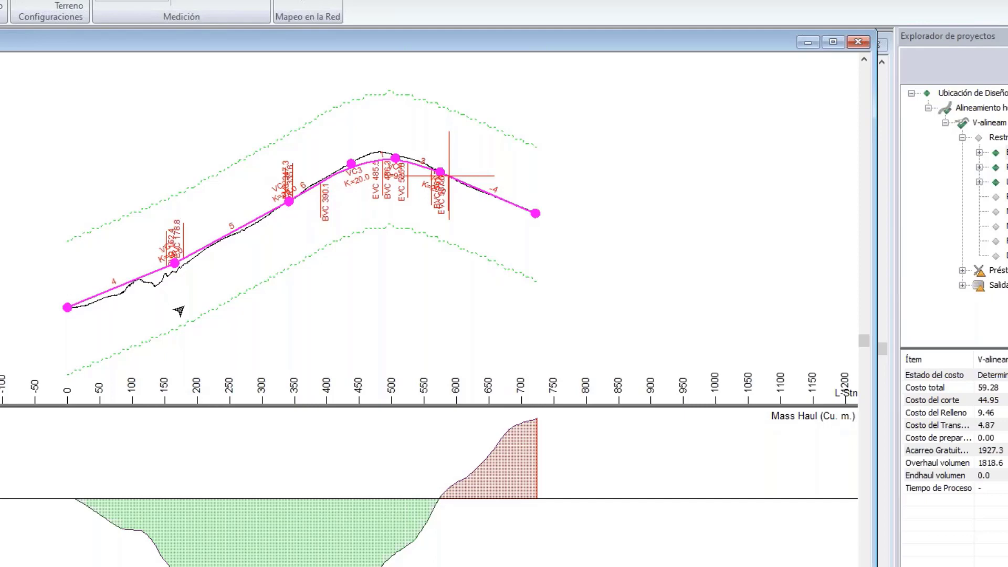
pyautogui.scroll(-1, 197, 284)
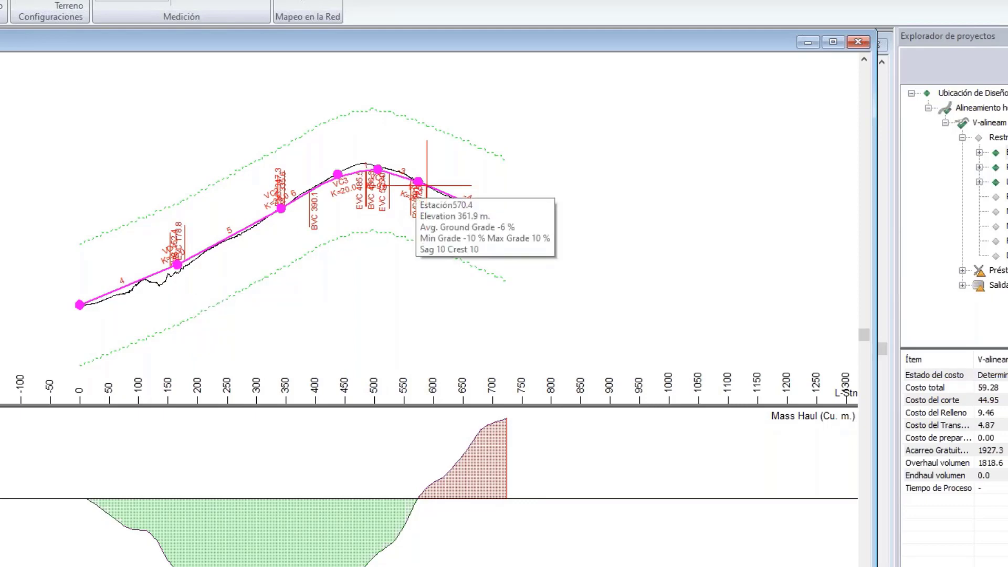
pyautogui.scroll(1, 295, 241)
pyautogui.moveTo(298, 235); pyautogui.dragTo(335, 191, button='middle')
pyautogui.scroll(-1, 335, 190)
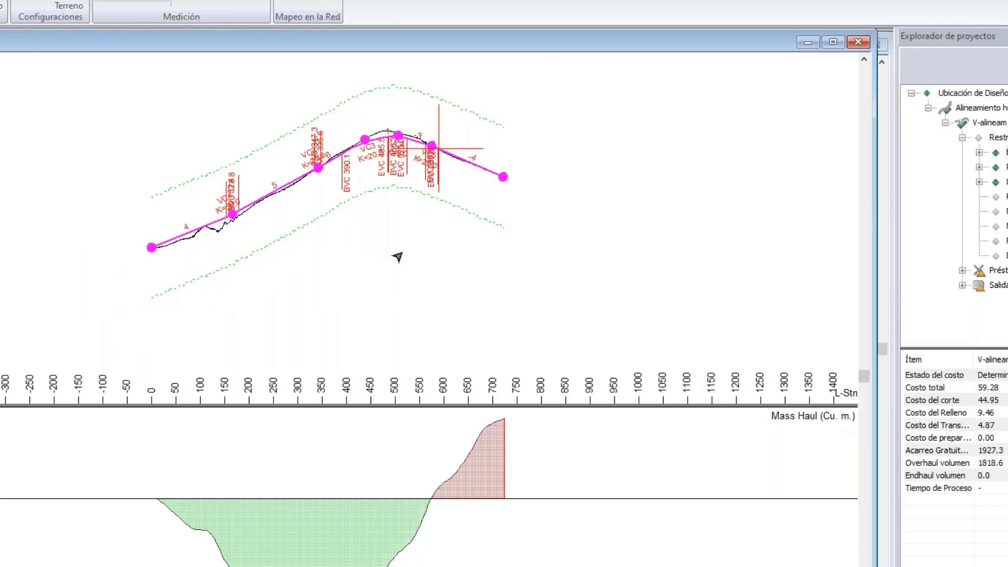
pyautogui.scroll(1, 406, 225)
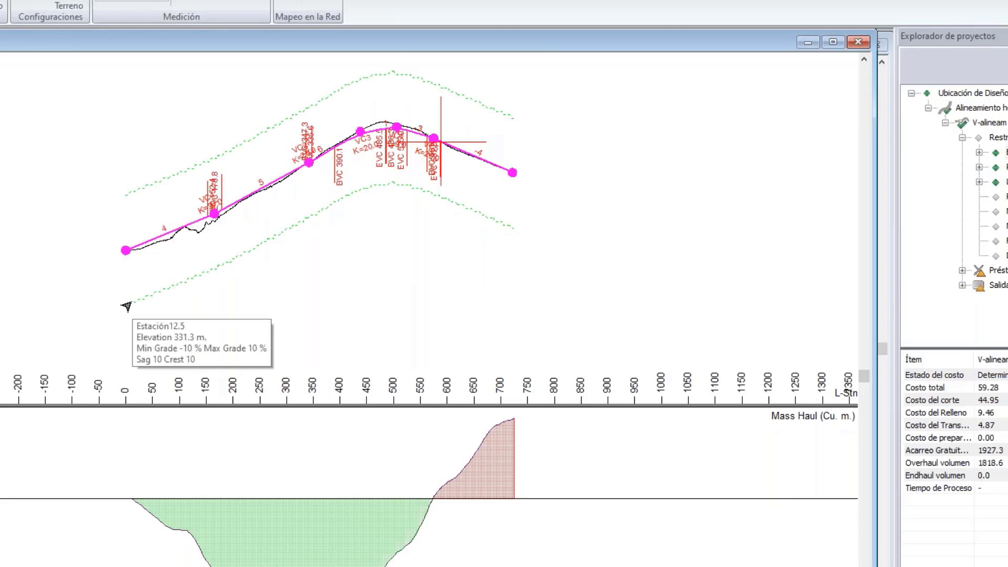
pyautogui.moveTo(356, 163); pyautogui.dragTo(347, 181, button='middle')
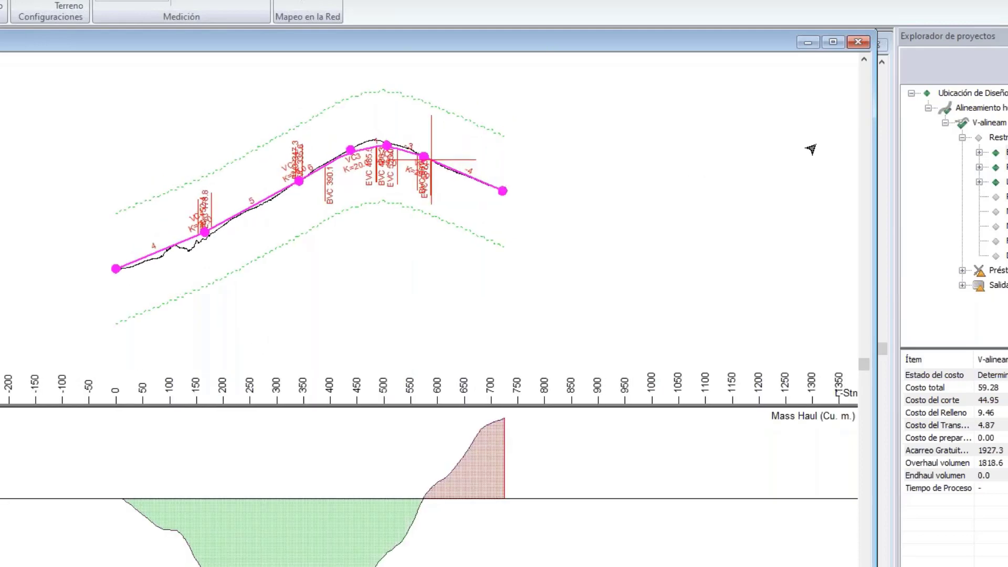
# Step: Review the alignment type and the slope and K-value range restrictions in the vertical optimization standards of V-alineam 1
pyautogui.rightClick(1003, 125)
pyautogui.moveTo(1001, 137)
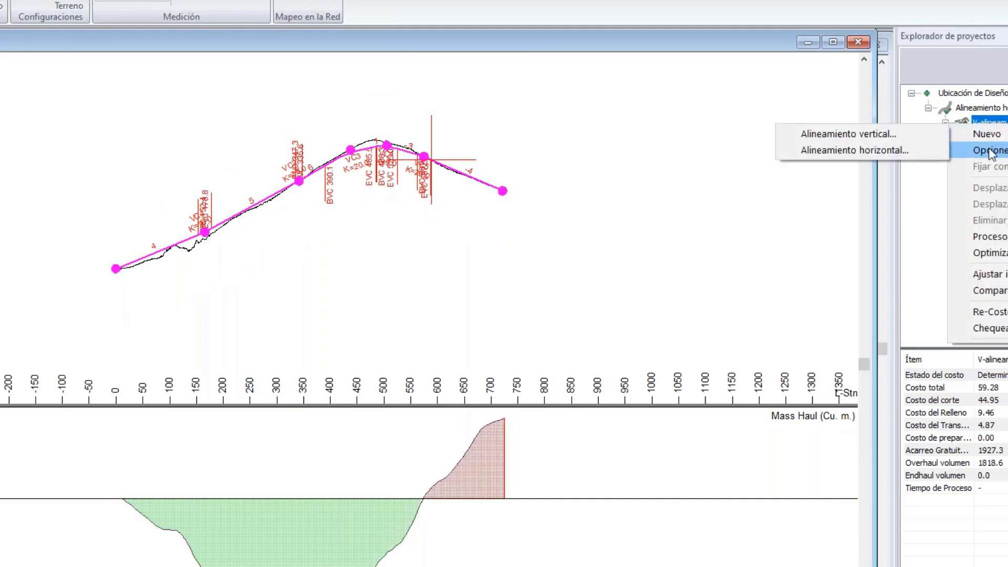
pyautogui.click(990, 151)
pyautogui.doubleClick(989, 152)
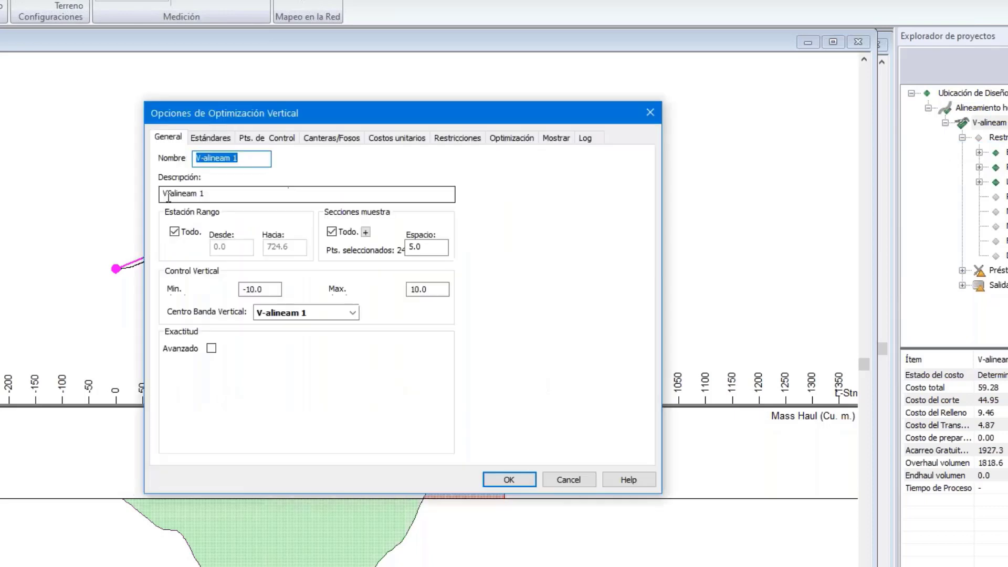
pyautogui.click(224, 140)
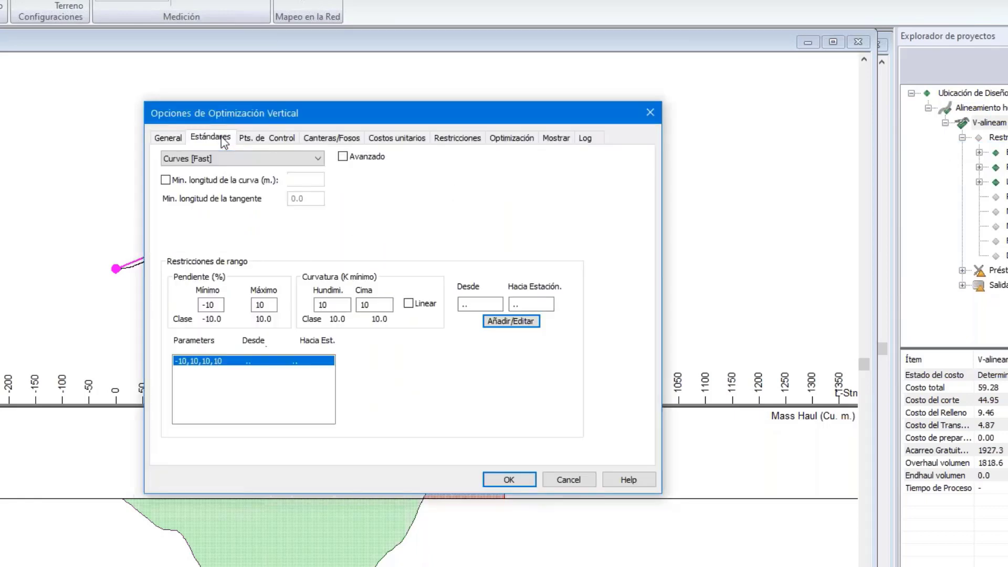
pyautogui.moveTo(348, 109); pyautogui.dragTo(259, 84)
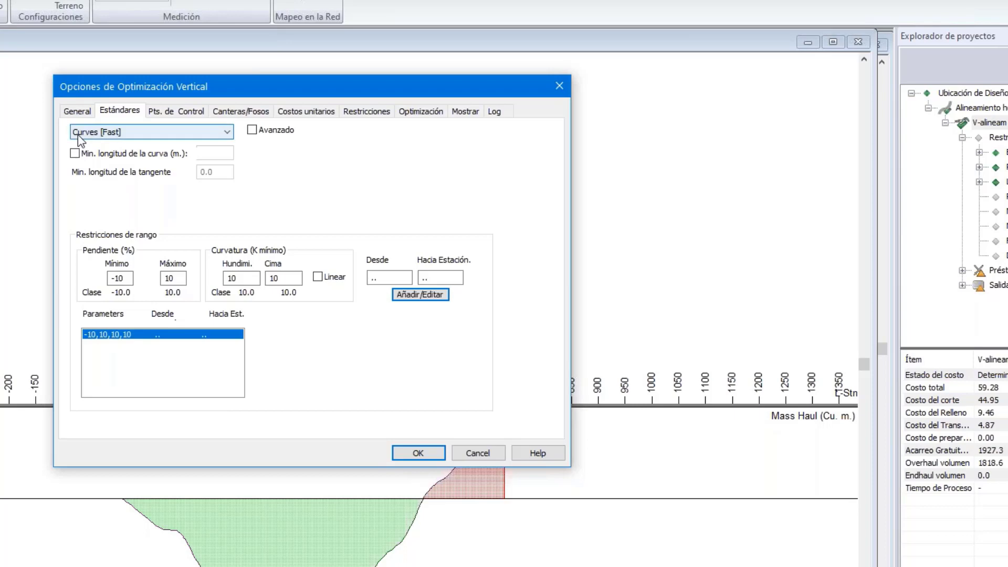
pyautogui.moveTo(366, 96); pyautogui.dragTo(301, 94)
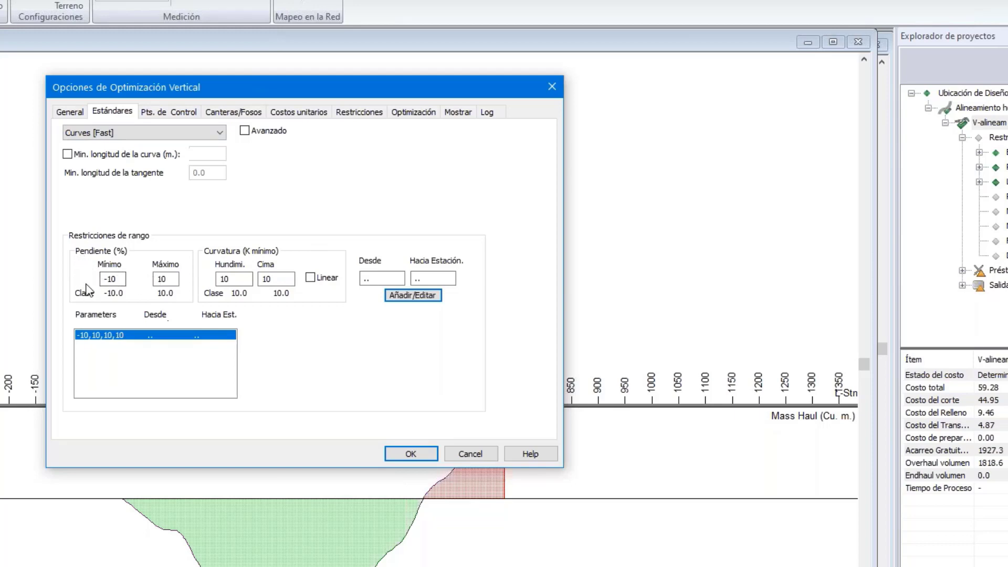
pyautogui.click(164, 283)
pyautogui.click(219, 279)
# Step: Review the control points, borrow and waste pits, and earthwork unit costs in the vertical optimization options of V-alineam 1
pyautogui.click(164, 112)
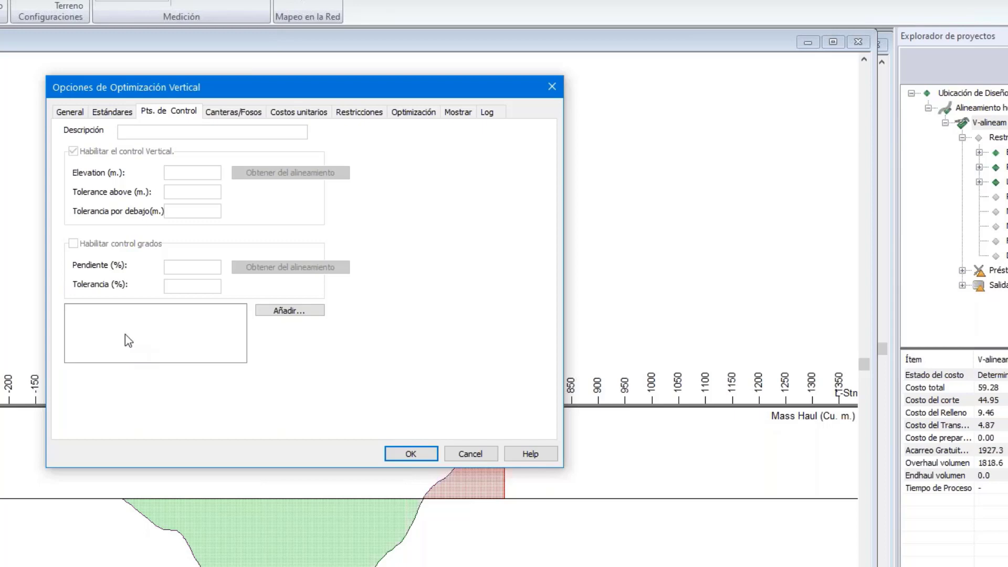
pyautogui.click(233, 114)
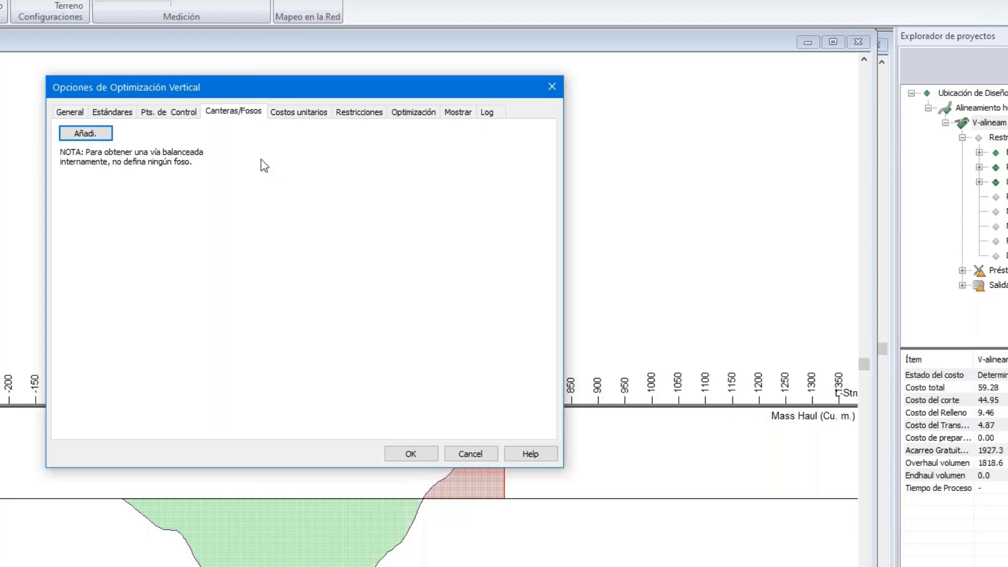
pyautogui.click(307, 113)
pyautogui.moveTo(351, 78); pyautogui.dragTo(329, 51)
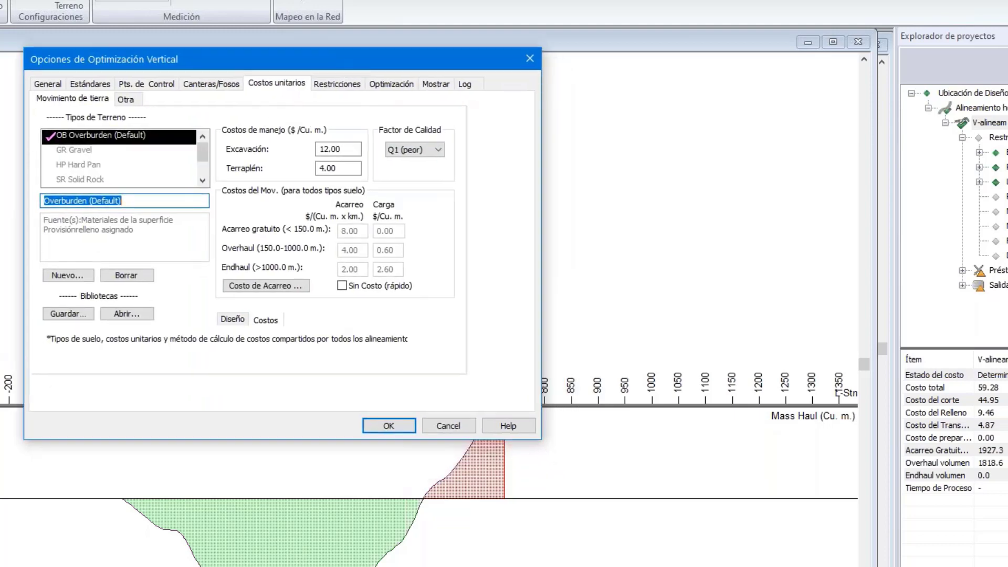
# Step: Review the material movement direction choices in the restrictions of V-alineam 1 and cancel out of the options
pyautogui.click(341, 87)
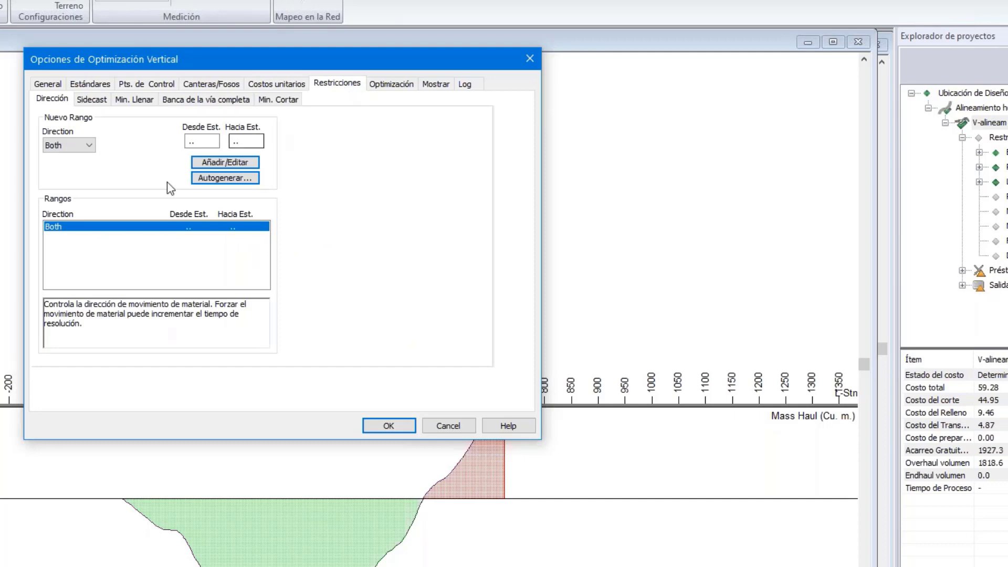
pyautogui.click(89, 145)
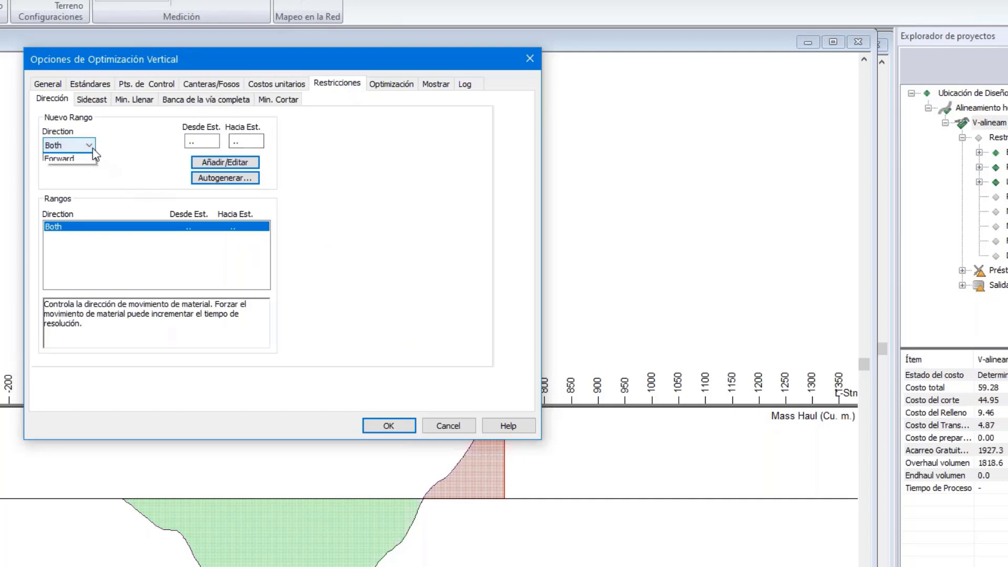
pyautogui.click(121, 153)
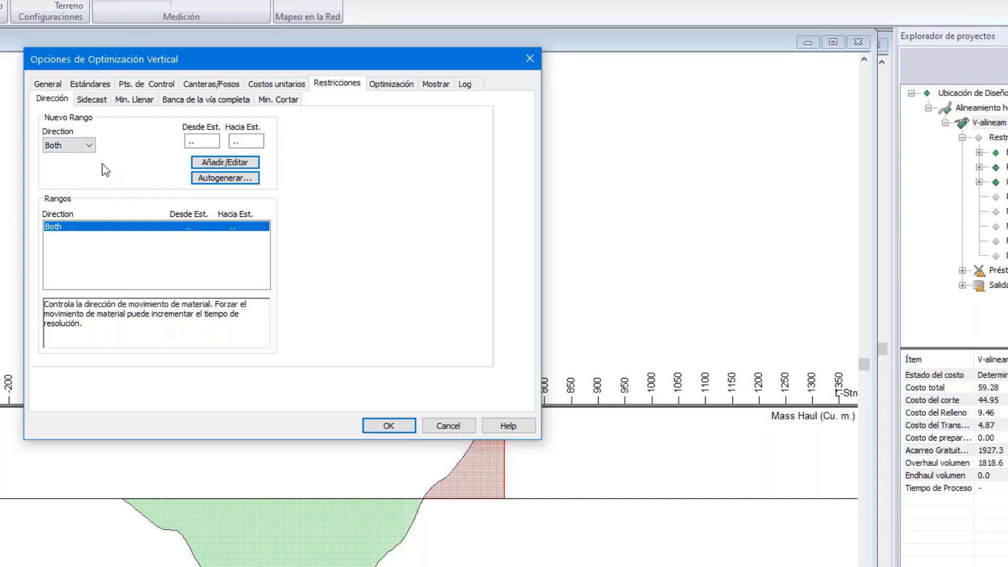
pyautogui.click(93, 147)
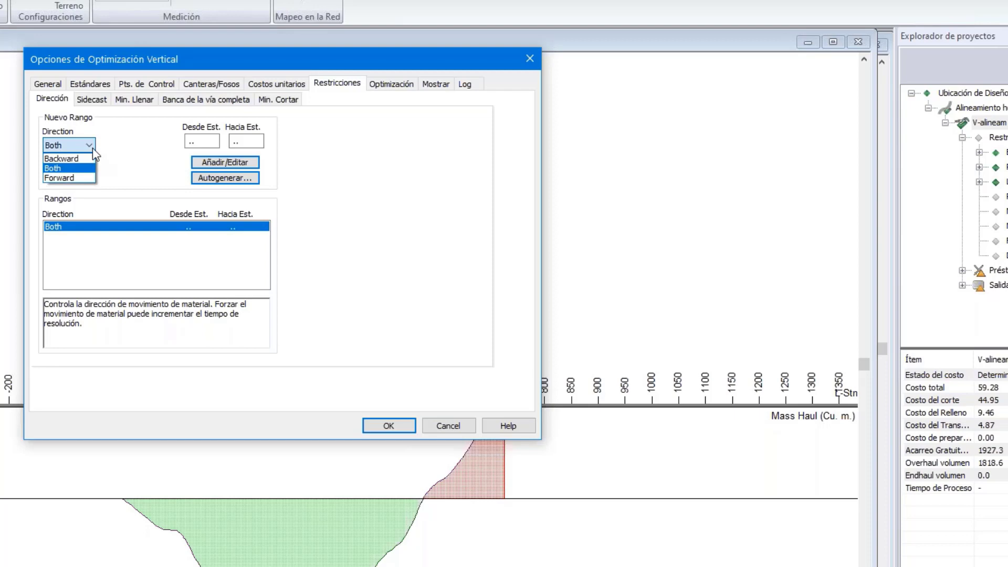
pyautogui.click(128, 156)
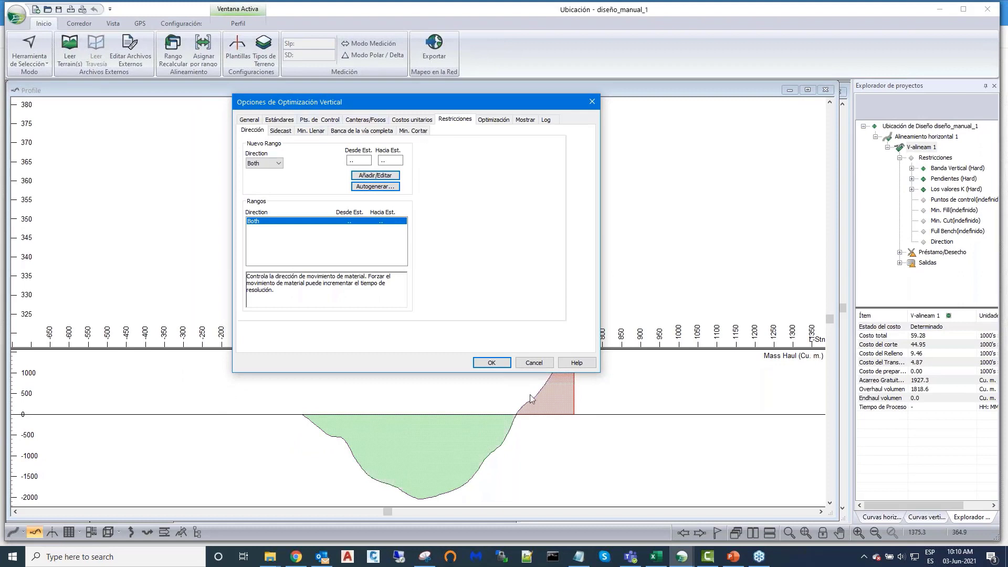
pyautogui.click(533, 363)
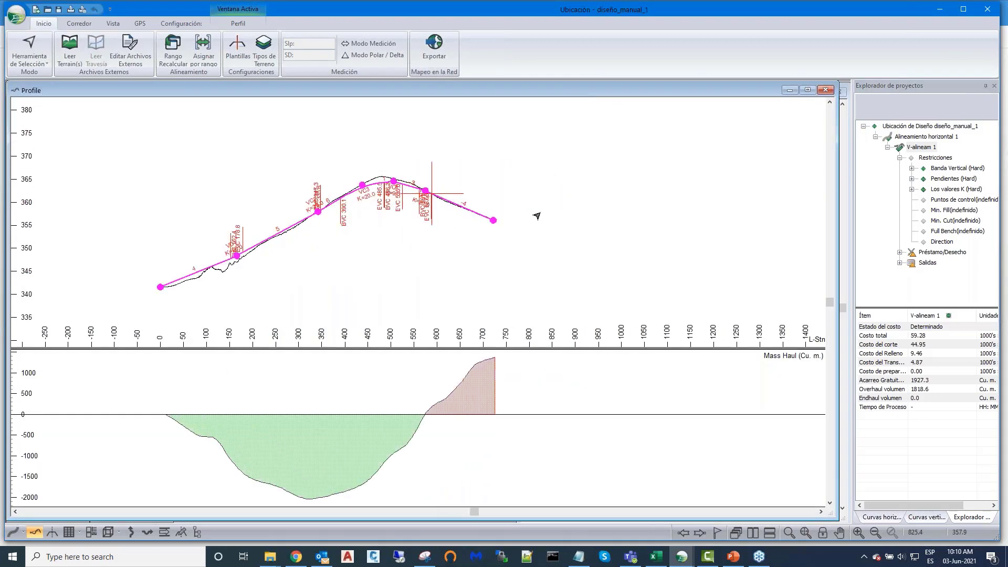
# Step: Collapse V-alineam 1 in the project tree and start a new vertical alignment from it with the description Optimizado
pyautogui.scroll(1, 536, 216)
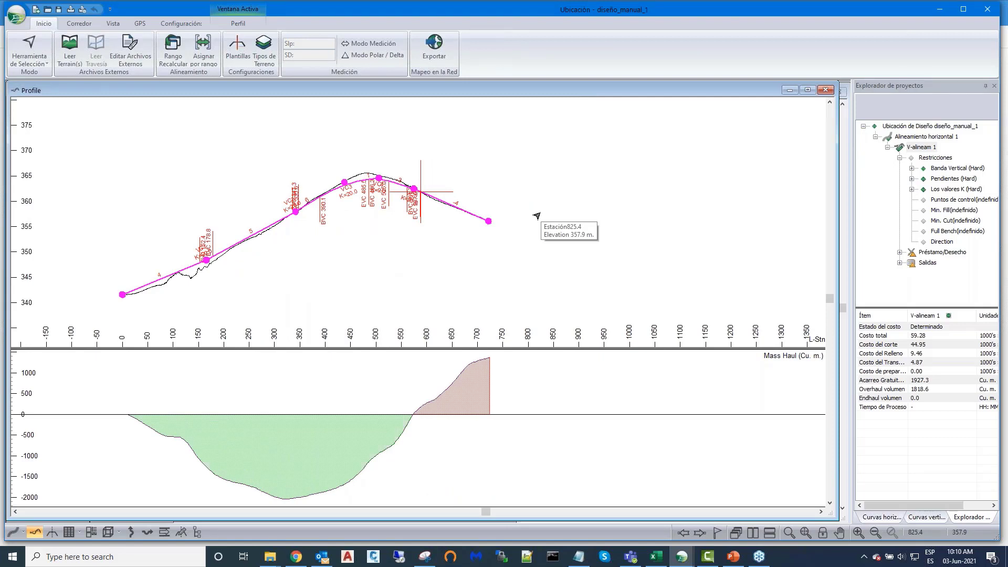
pyautogui.click(887, 148)
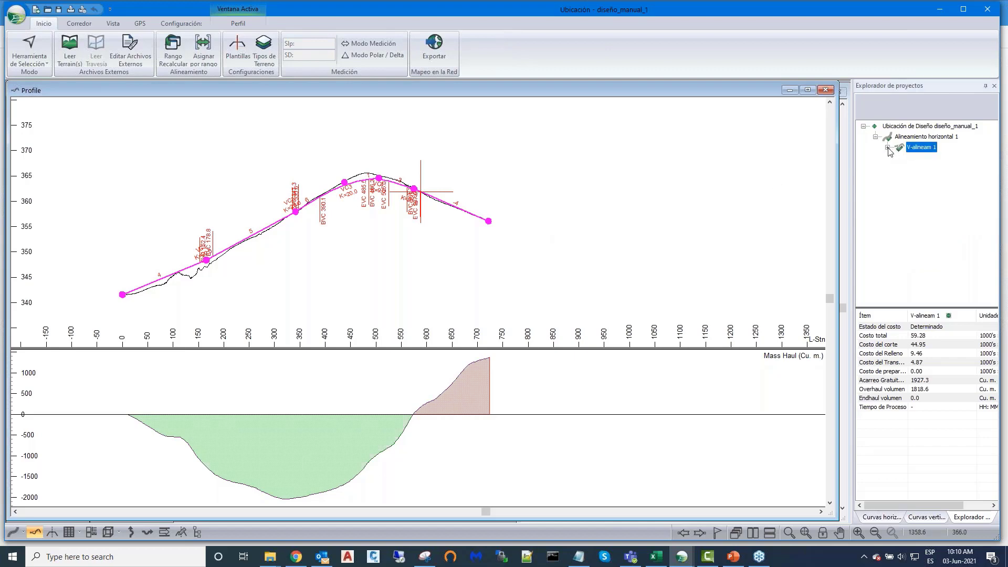
pyautogui.moveTo(506, 228); pyautogui.dragTo(590, 228, button='middle')
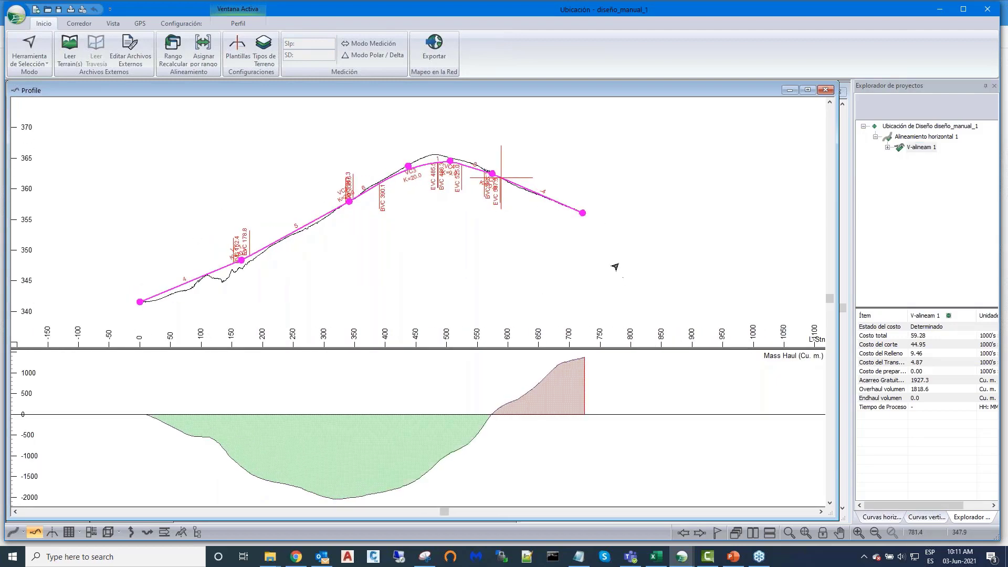
pyautogui.rightClick(918, 150)
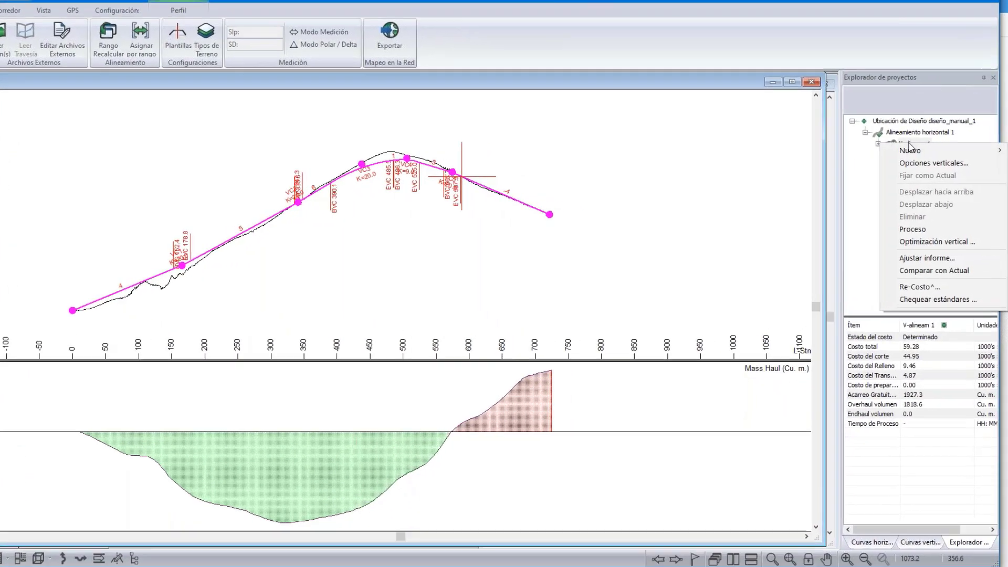
pyautogui.moveTo(916, 157)
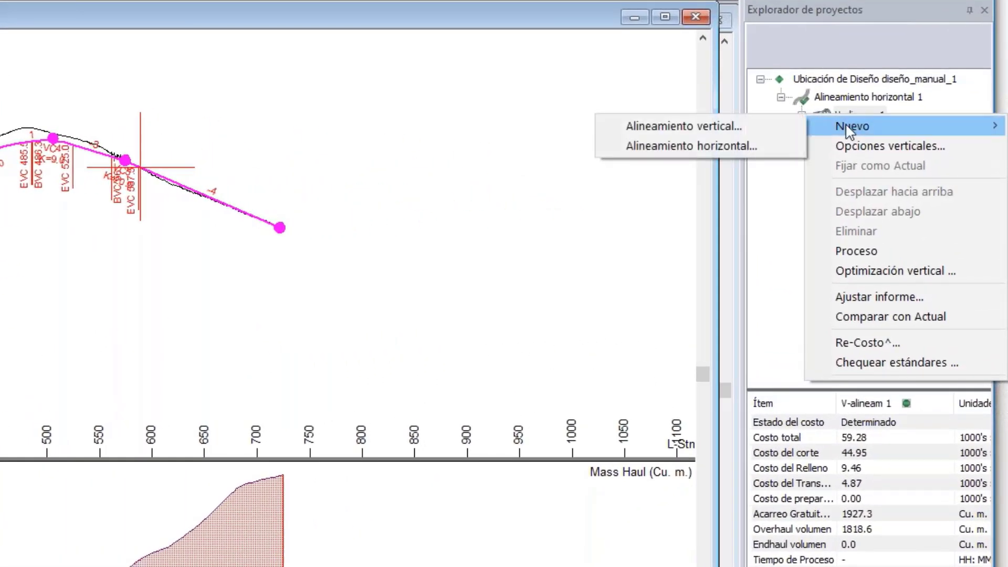
pyautogui.click(677, 131)
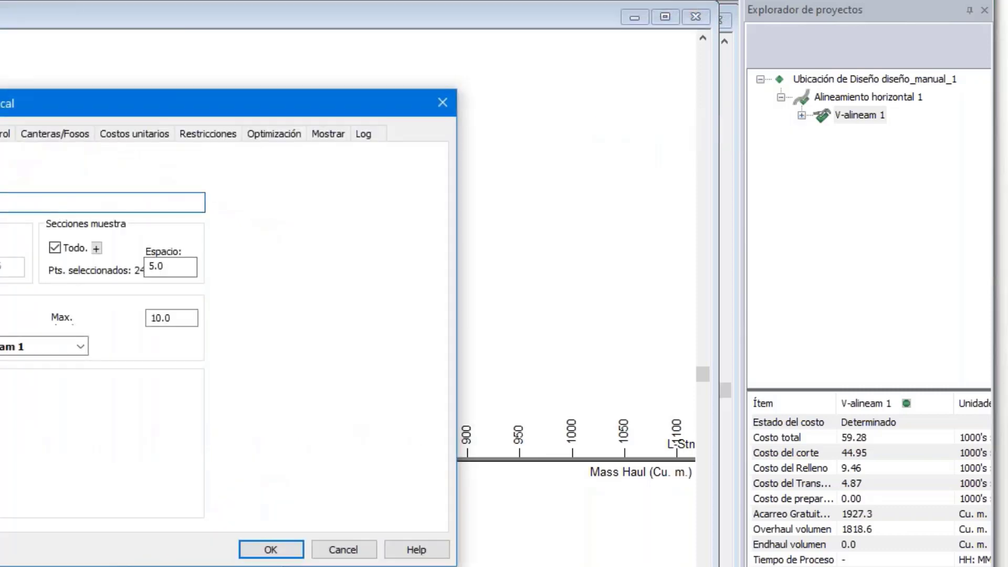
pyautogui.write('Optimi')
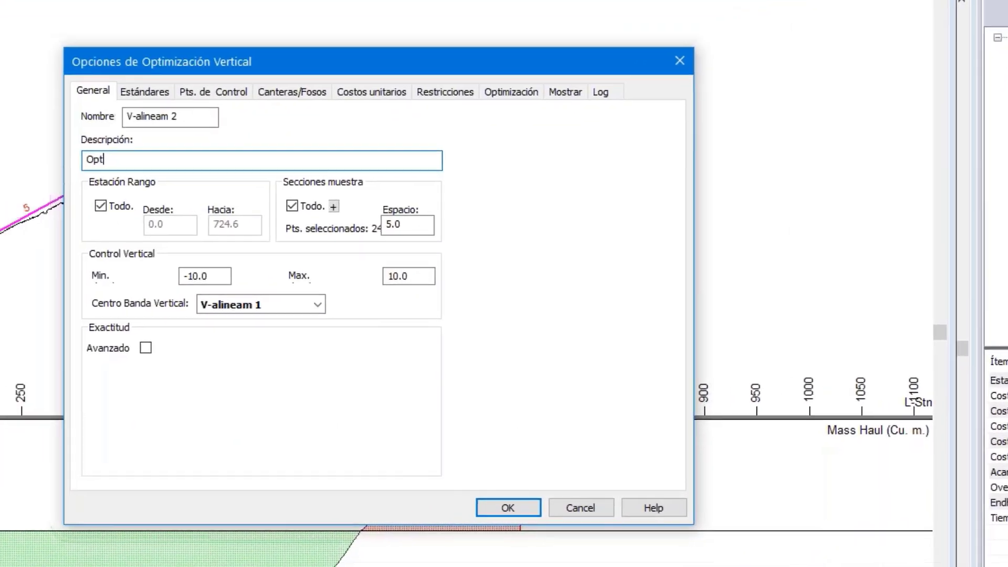
pyautogui.write('zado')
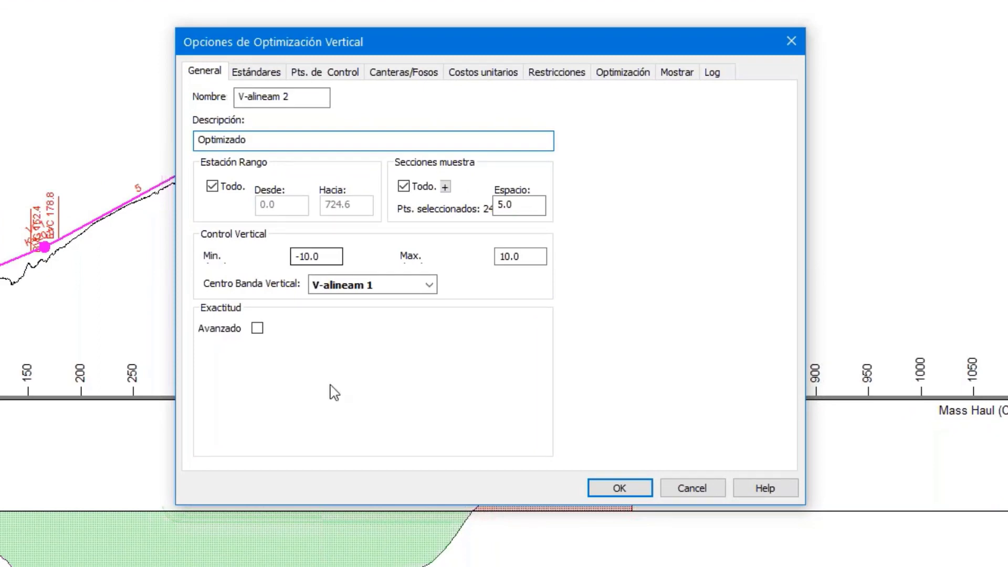
# Step: Set the new alignment's standards to Variable curves and tangents [Slowest] with a minimum curve length of 40 and minimum tangent length of 40
pyautogui.click(261, 75)
pyautogui.click(386, 98)
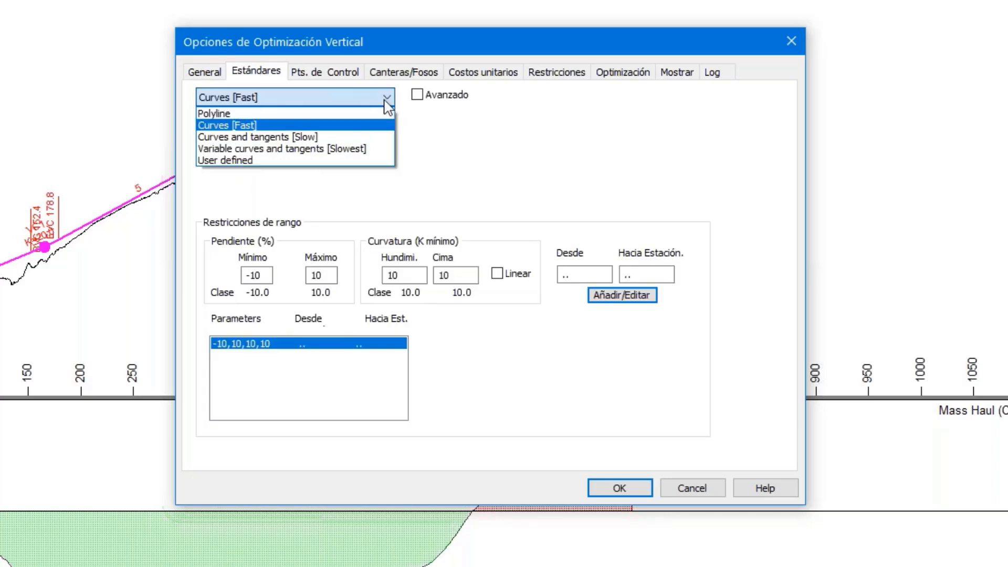
pyautogui.click(283, 149)
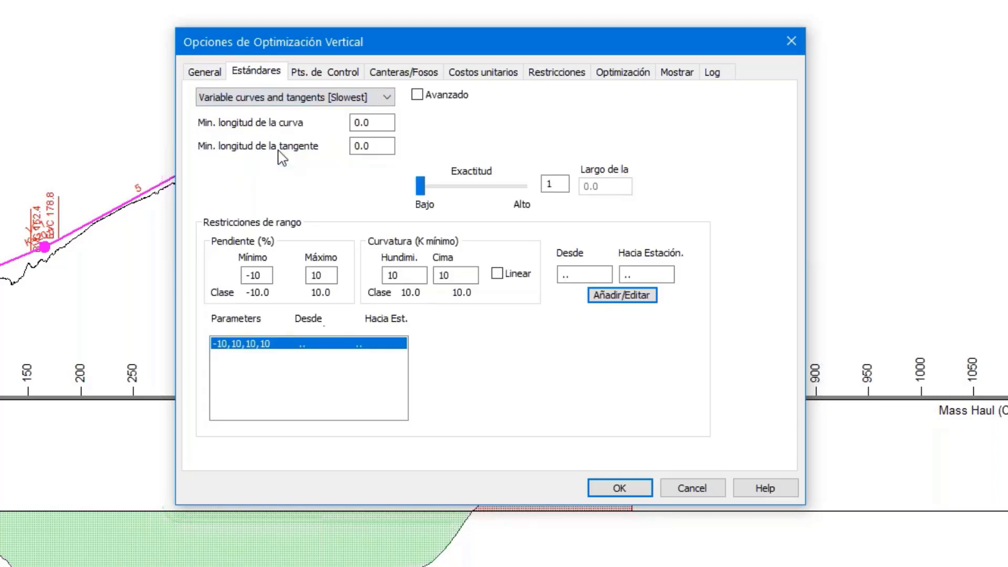
pyautogui.click(356, 124)
pyautogui.write('4')
pyautogui.click(366, 145)
pyautogui.write('4')
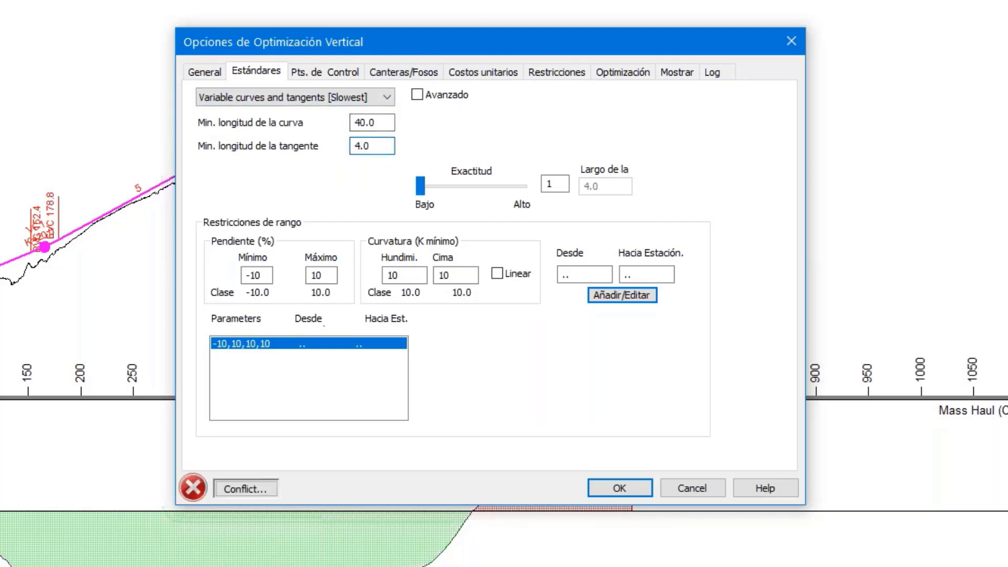
pyautogui.write('0')
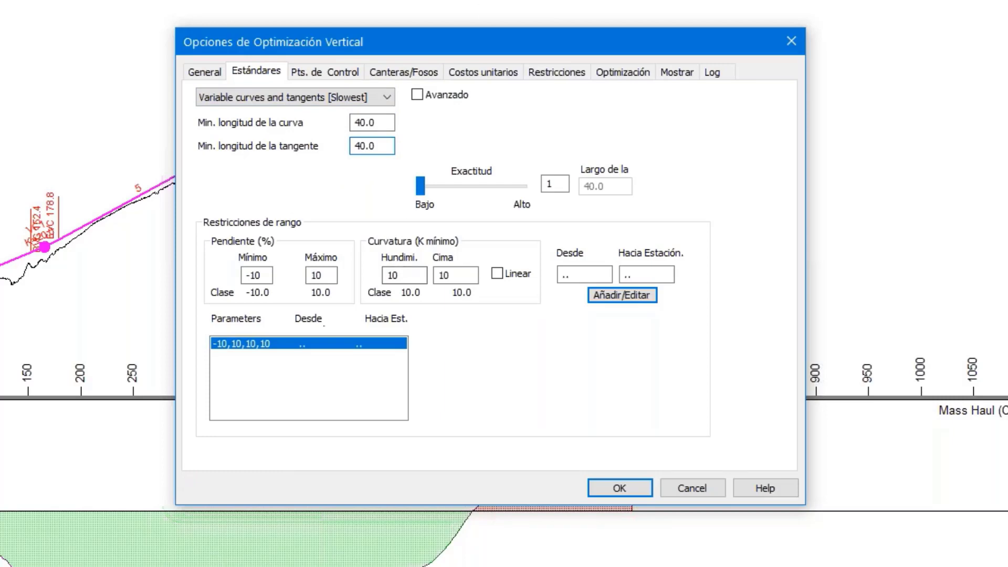
# Step: Set the minimum K curvature to 12 for sags and 11 for crests, and accept the new alignment's options
pyautogui.click(405, 275)
pyautogui.press('BackSpace')
pyautogui.write('2')
pyautogui.click(462, 274)
pyautogui.press('BackSpace')
pyautogui.write('1')
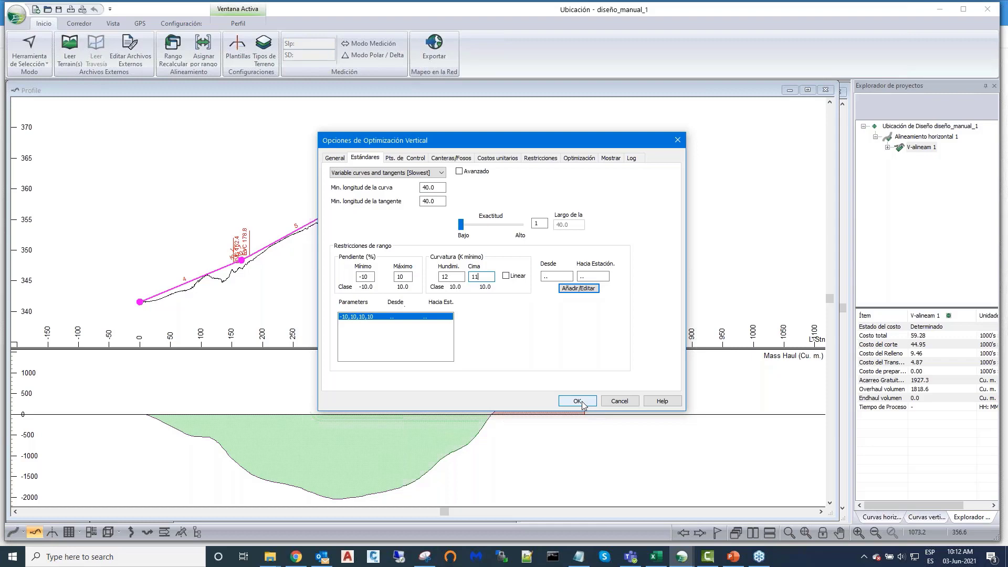
pyautogui.click(581, 402)
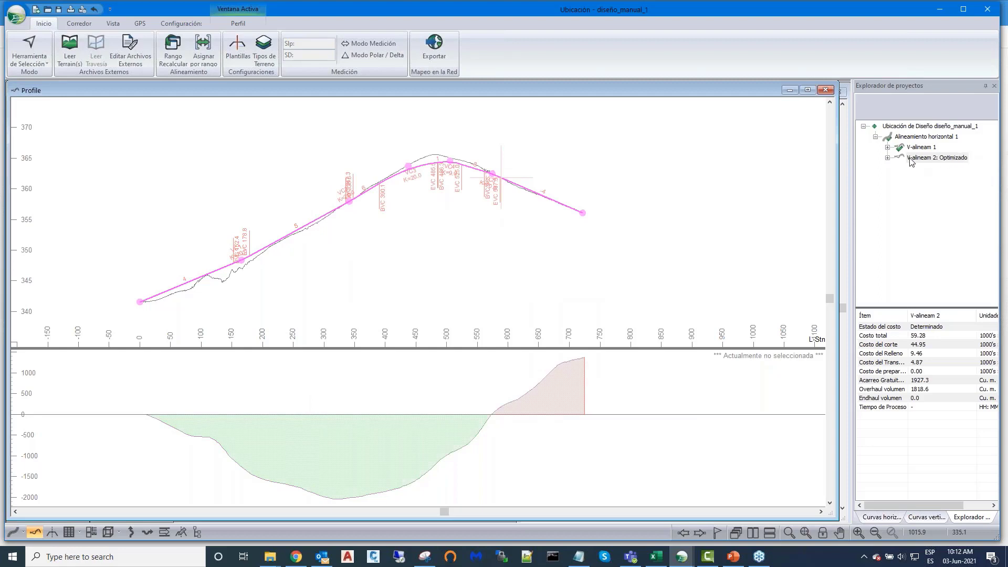
# Step: Make V-alineam 2: Optimizado the current alignment and select it in the project tree
pyautogui.click(916, 161)
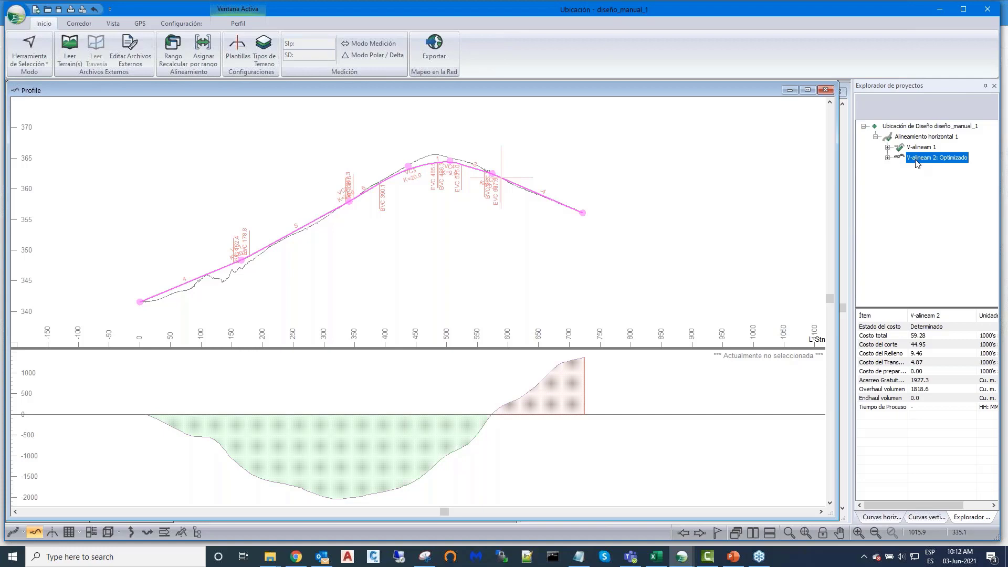
pyautogui.rightClick(918, 163)
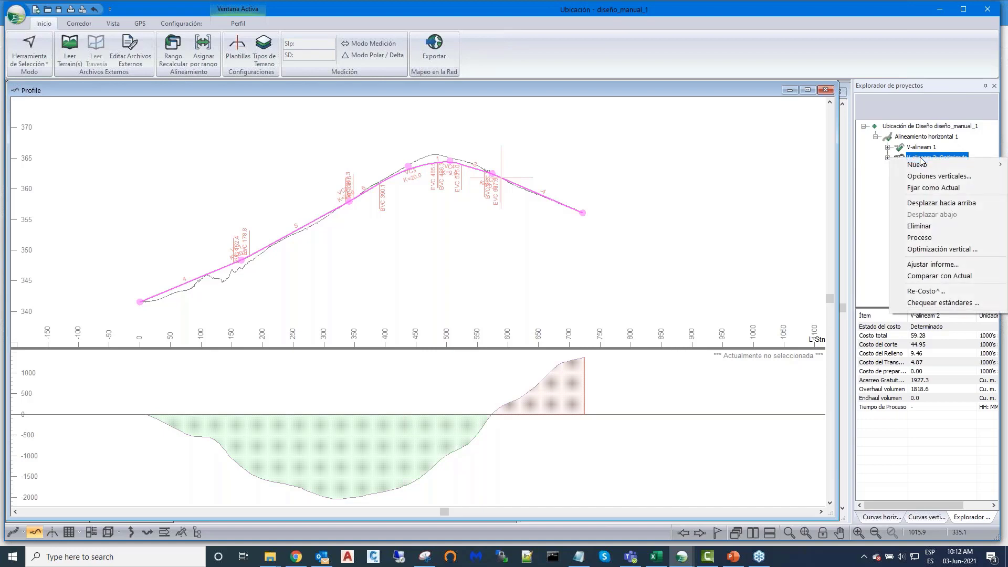
pyautogui.click(921, 189)
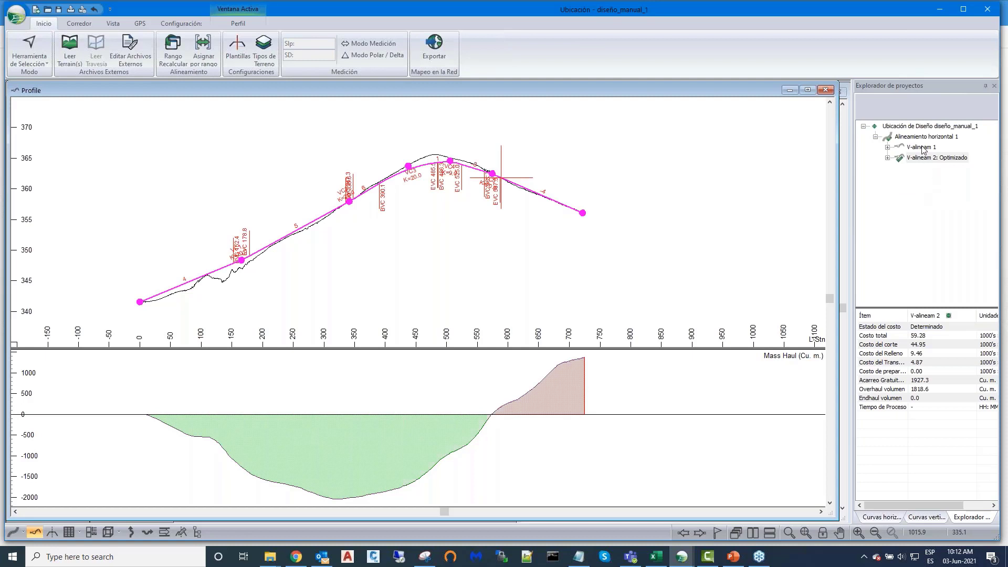
pyautogui.click(920, 163)
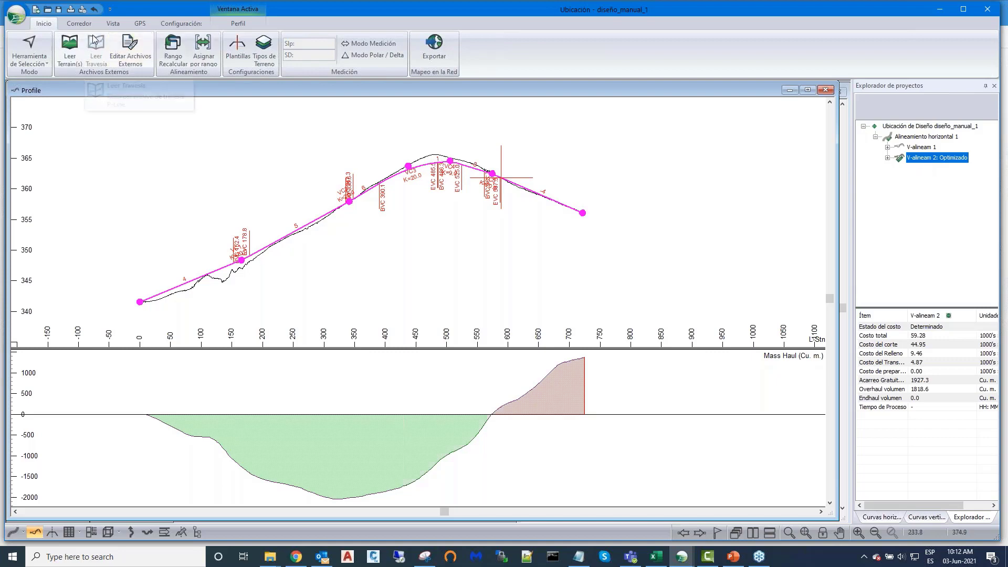
# Step: Look at the corridor commands available for vertical optimization and leave them without running one
pyautogui.click(78, 23)
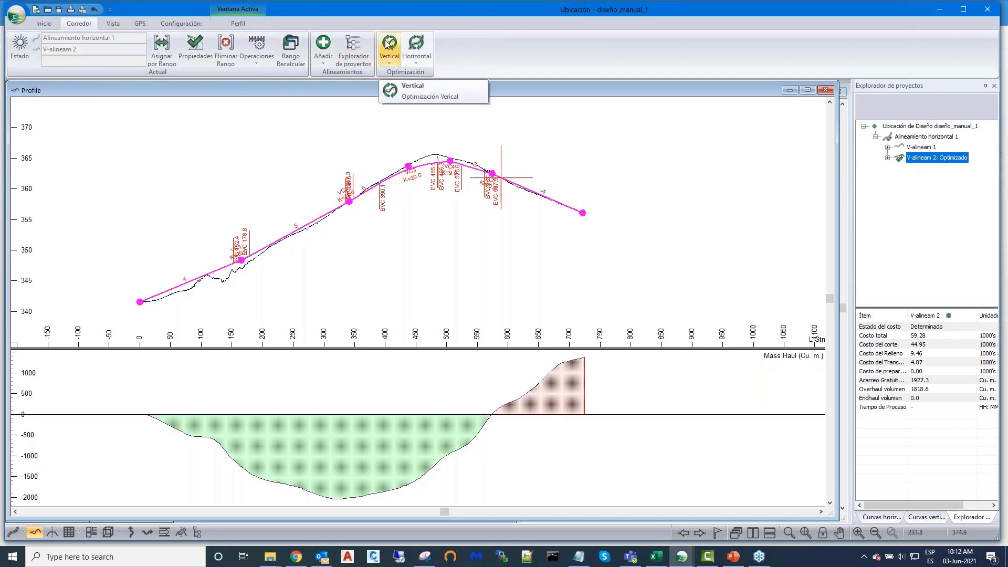
pyautogui.click(389, 58)
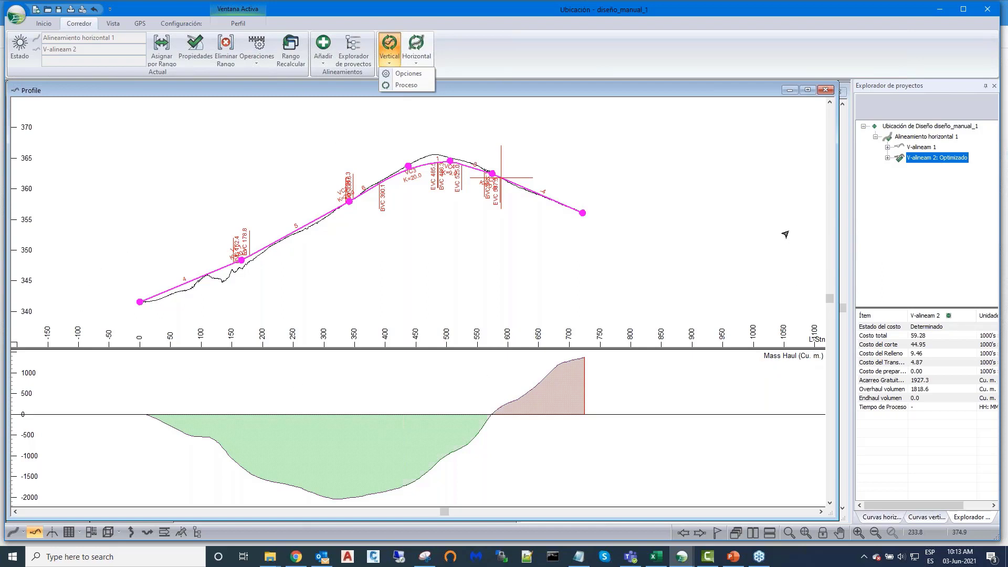
pyautogui.click(590, 159)
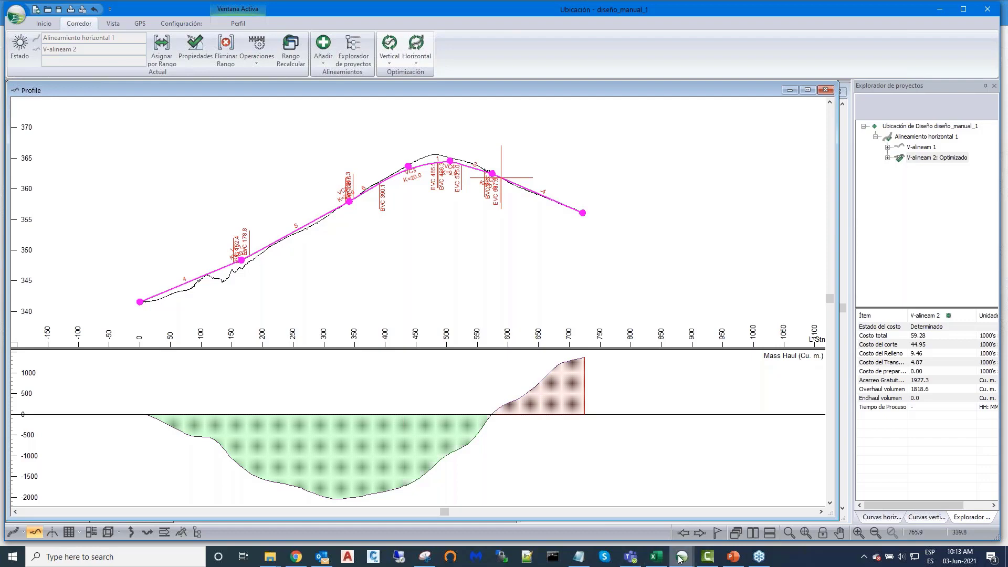
# Step: Open the design diseño_optimizado in a separate Ubicación window and list the vertical alignments under Alineamiento horizontal 1
pyautogui.moveTo(681, 557)
pyautogui.click(769, 524)
pyautogui.click(21, 18)
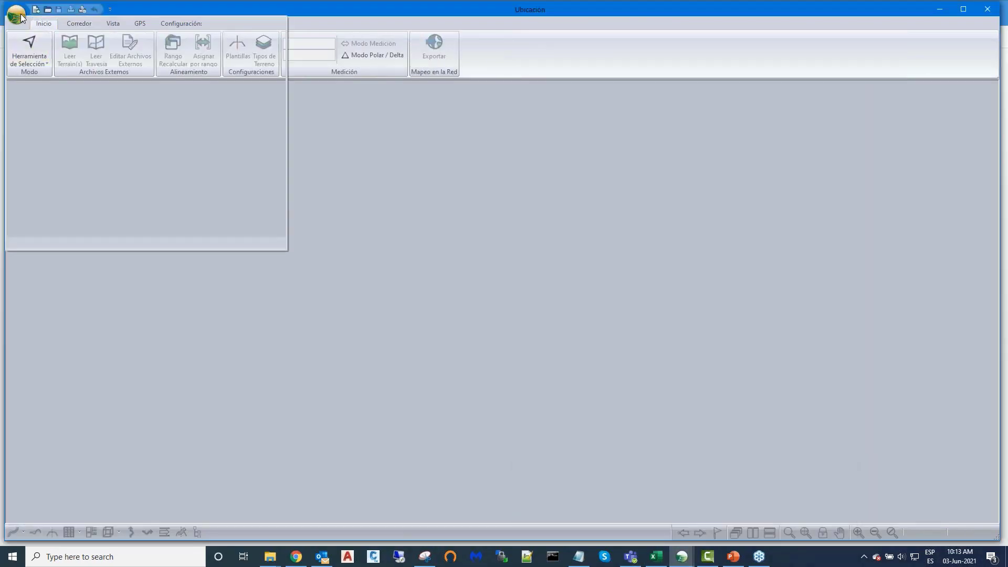
pyautogui.click(34, 61)
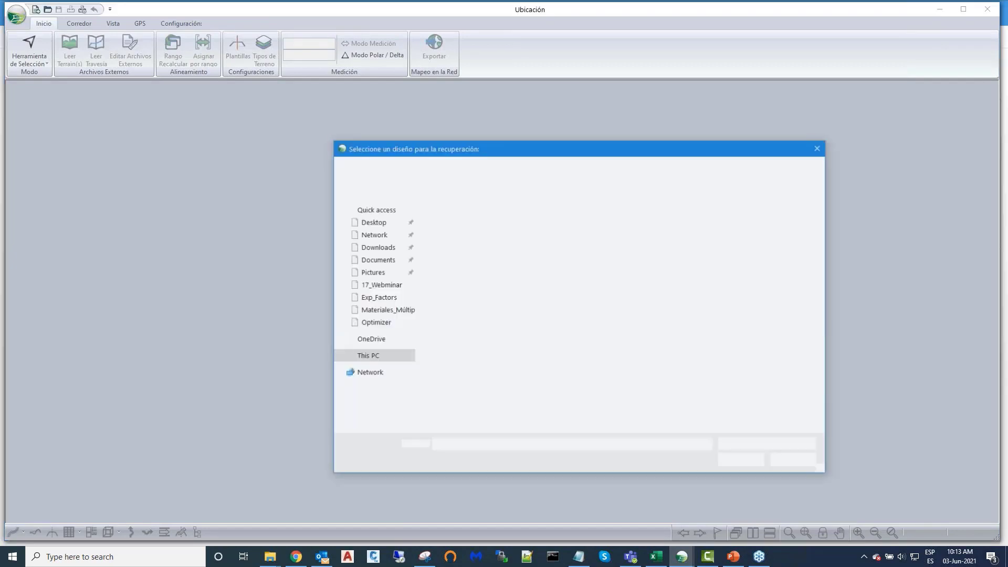
pyautogui.click(462, 252)
pyautogui.click(742, 460)
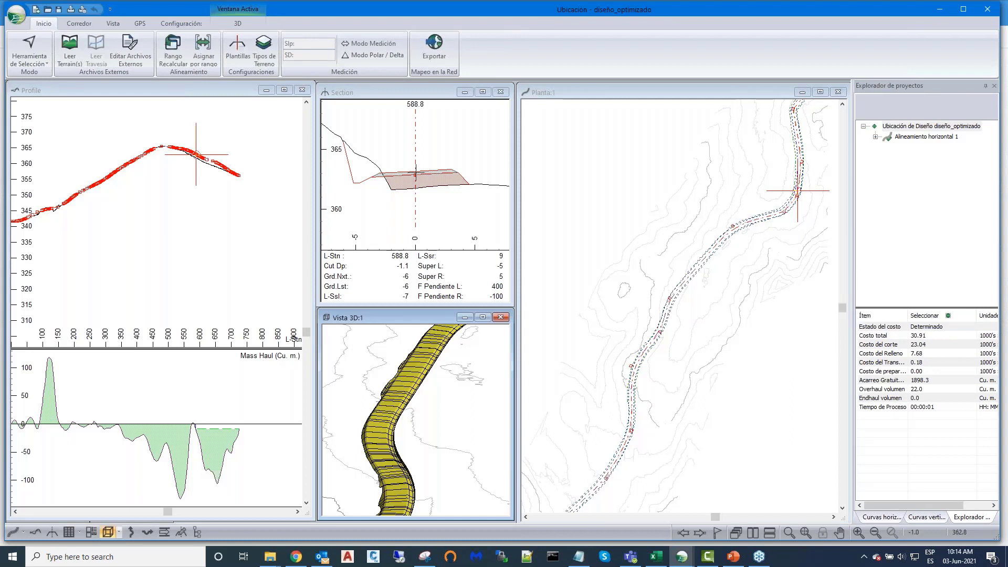
pyautogui.click(875, 136)
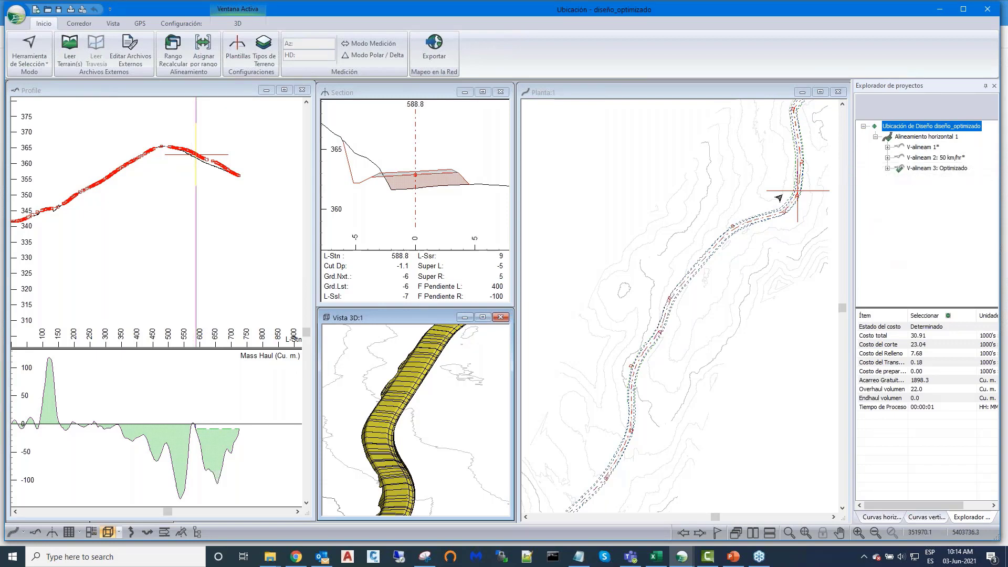
# Step: Compare the profile and costs of V-alineam 1 with those of V-alineam 3: Optimizado
pyautogui.click(916, 148)
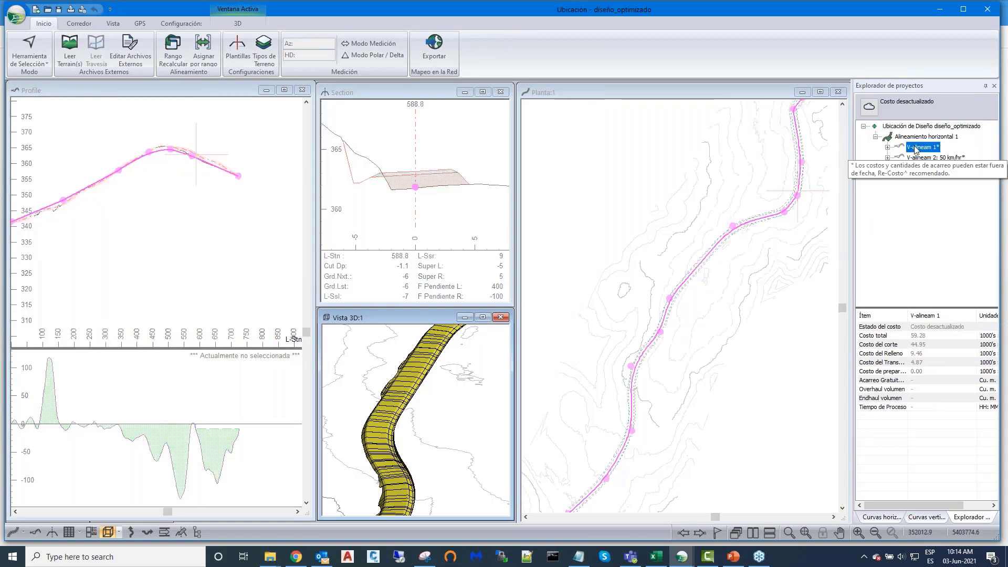
pyautogui.click(232, 192)
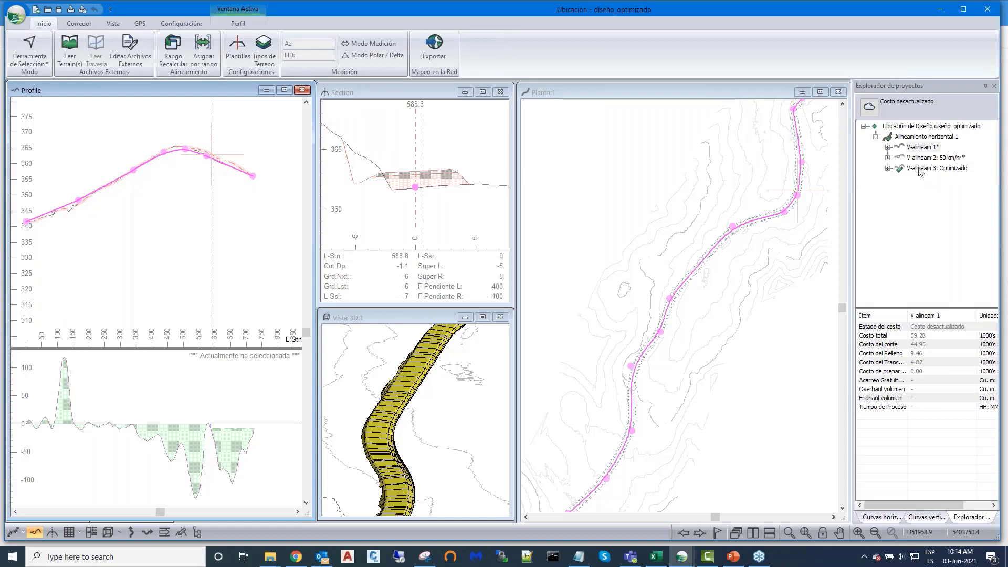
pyautogui.click(923, 147)
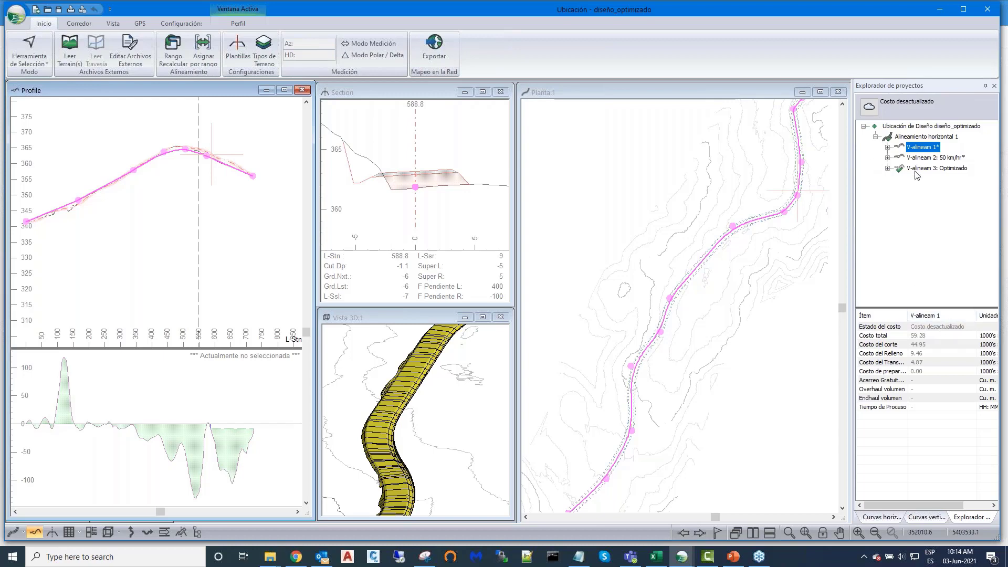
pyautogui.click(918, 169)
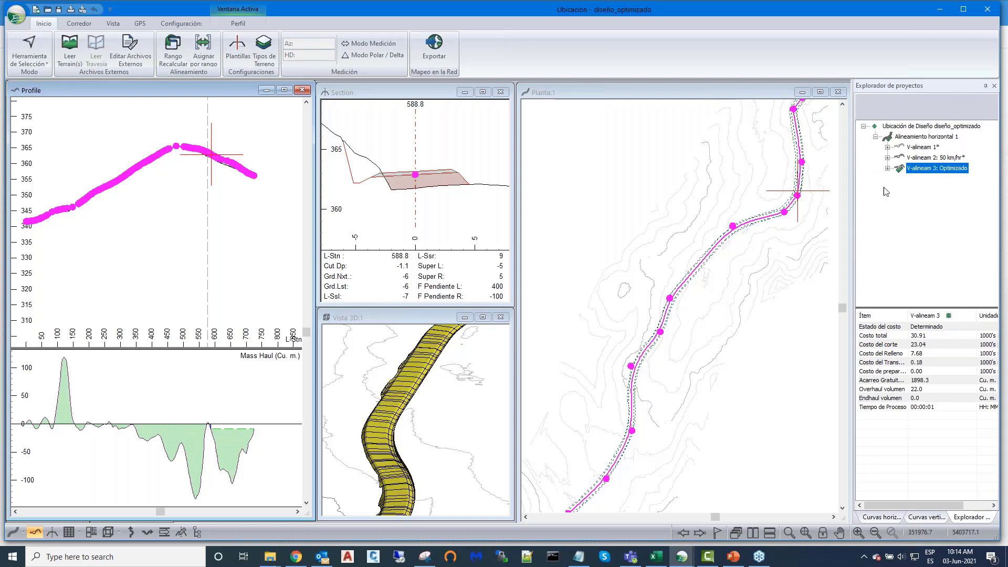
# Step: Widen the profile window and examine how V-alineam 3: Optimizado follows the ground along its whole length, together with its mass haul diagram
pyautogui.scroll(3, 210, 213)
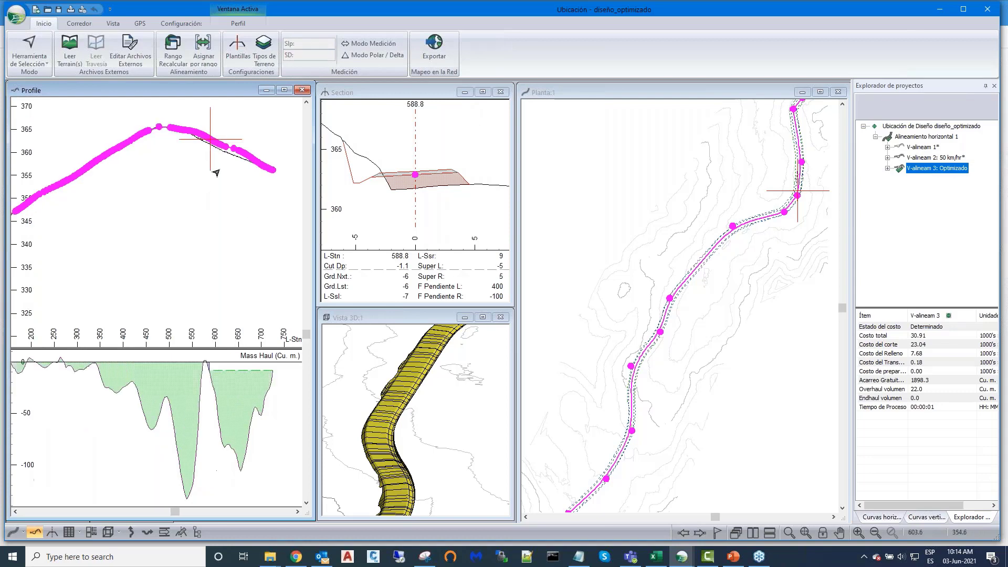
pyautogui.moveTo(315, 261); pyautogui.dragTo(843, 262)
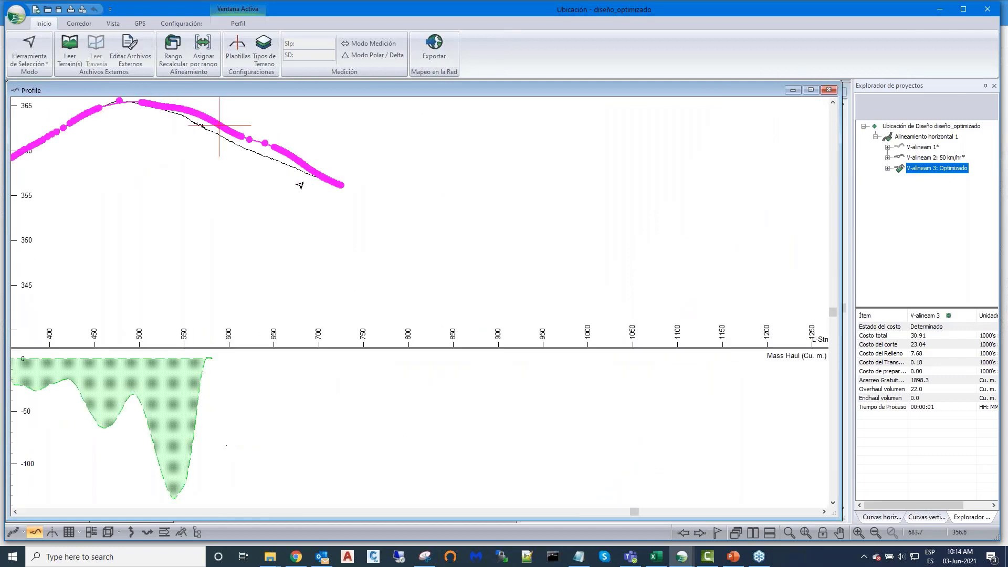
pyautogui.scroll(2, 243, 178)
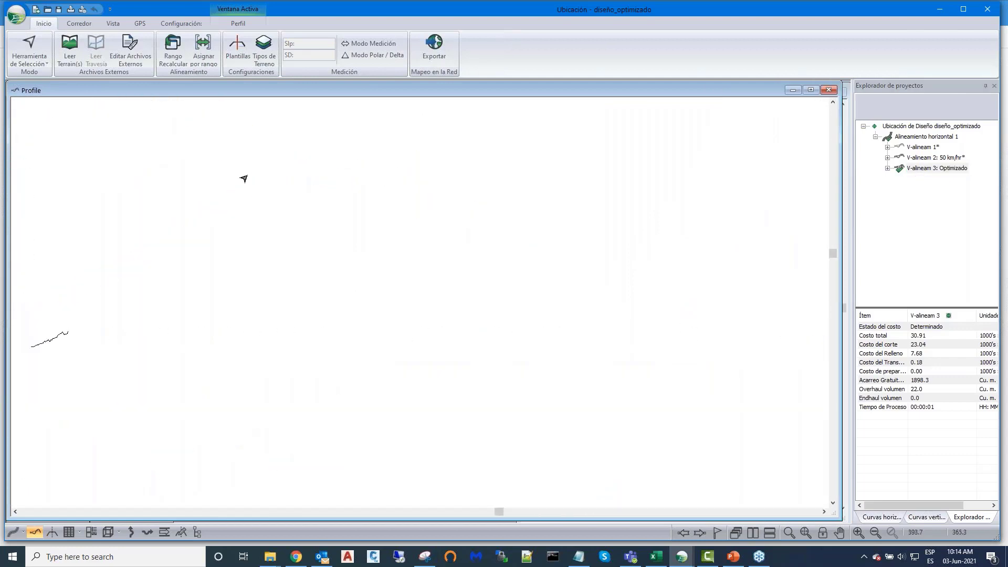
pyautogui.scroll(3, 295, 179)
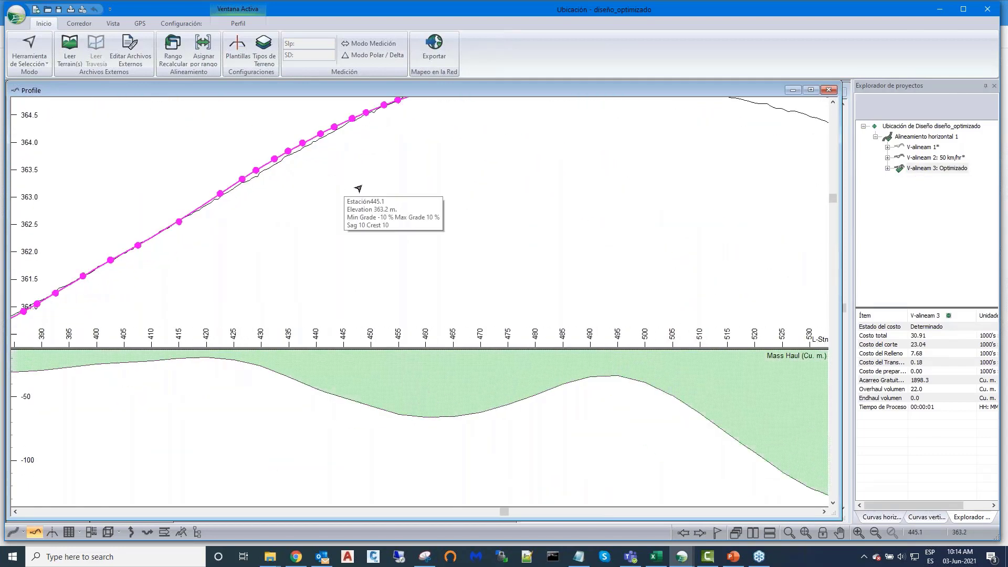
pyautogui.scroll(-2, 428, 167)
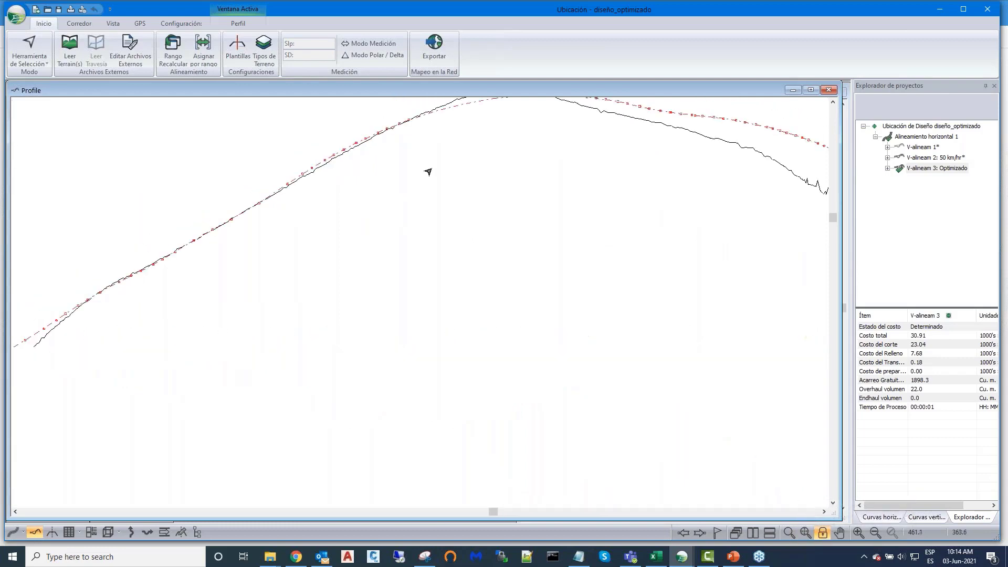
pyautogui.scroll(-1, 567, 218)
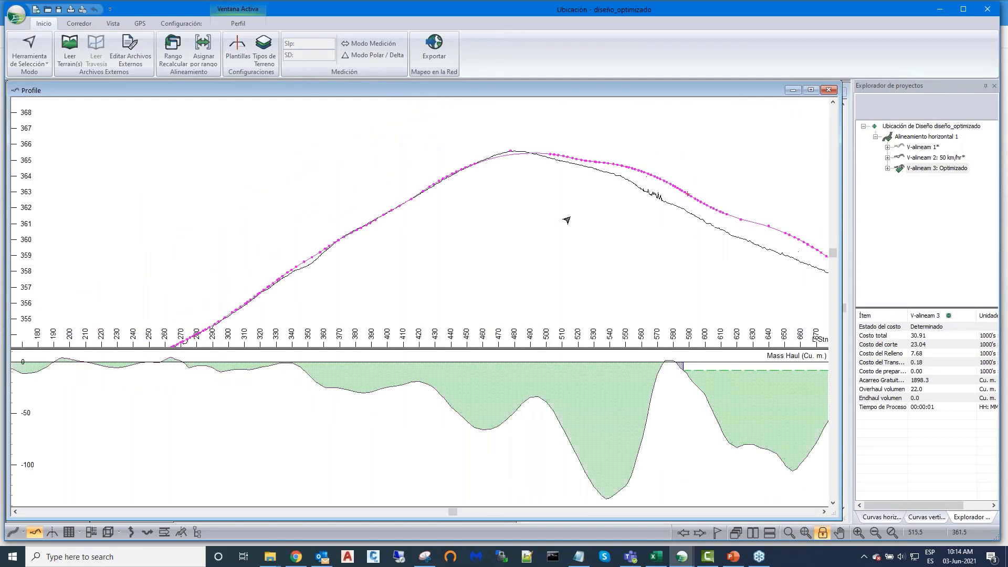
pyautogui.scroll(-1, 500, 164)
pyautogui.scroll(-1, 497, 169)
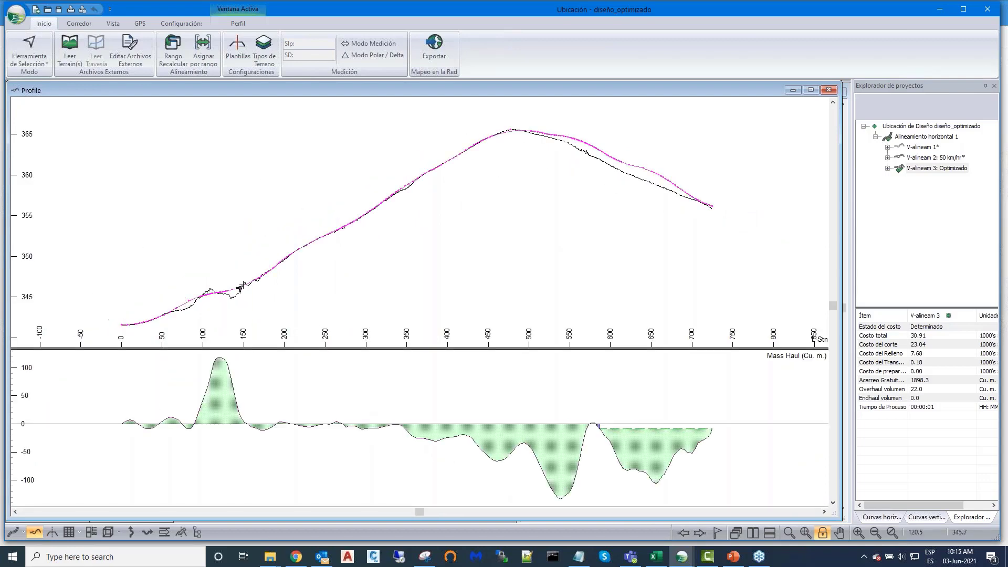
pyautogui.scroll(1, 624, 222)
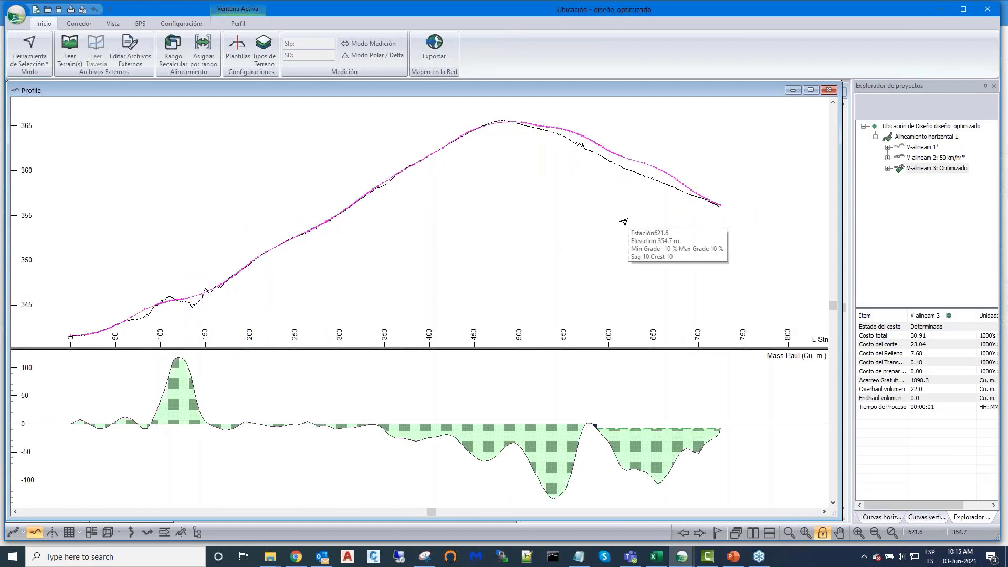
pyautogui.scroll(-1, 623, 222)
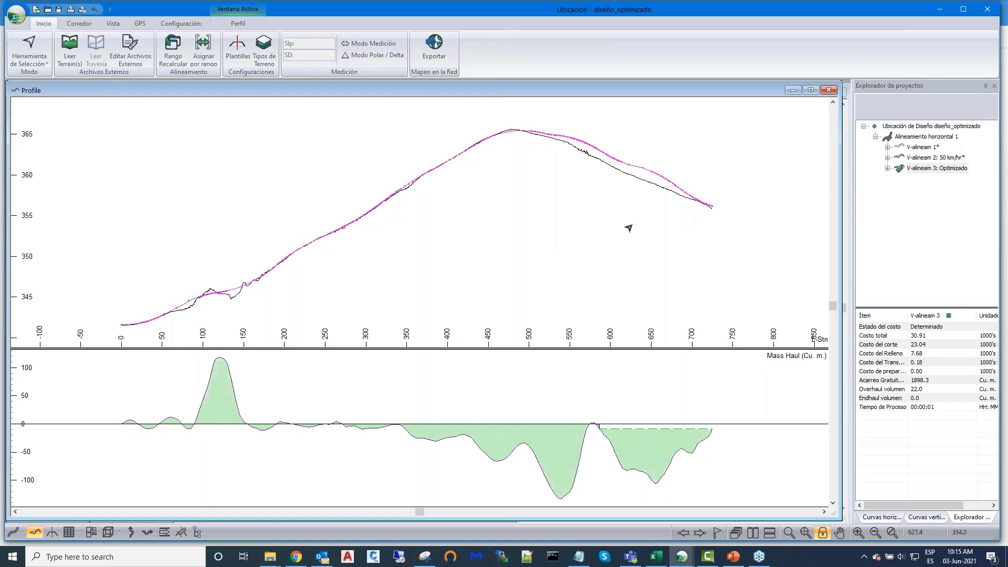
pyautogui.scroll(-1, 628, 227)
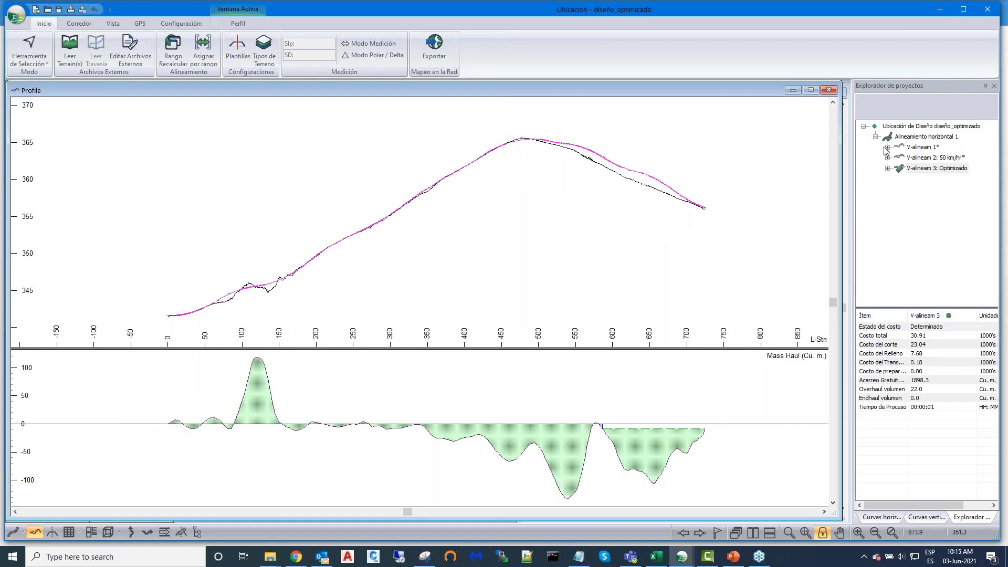
# Step: Make V-alineam 2: 50 km/hr the current vertical alignment
pyautogui.click(926, 159)
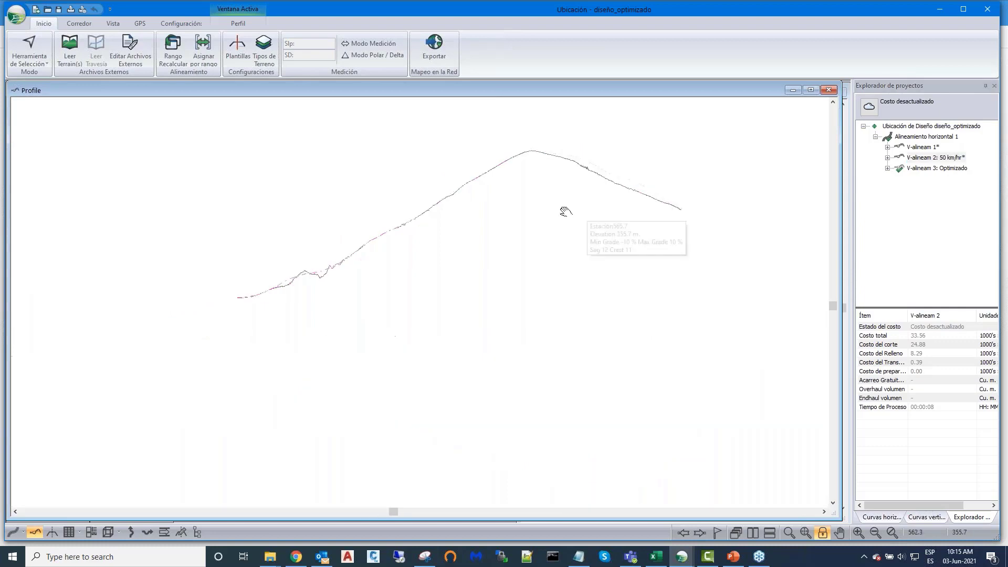
pyautogui.scroll(-2, 562, 210)
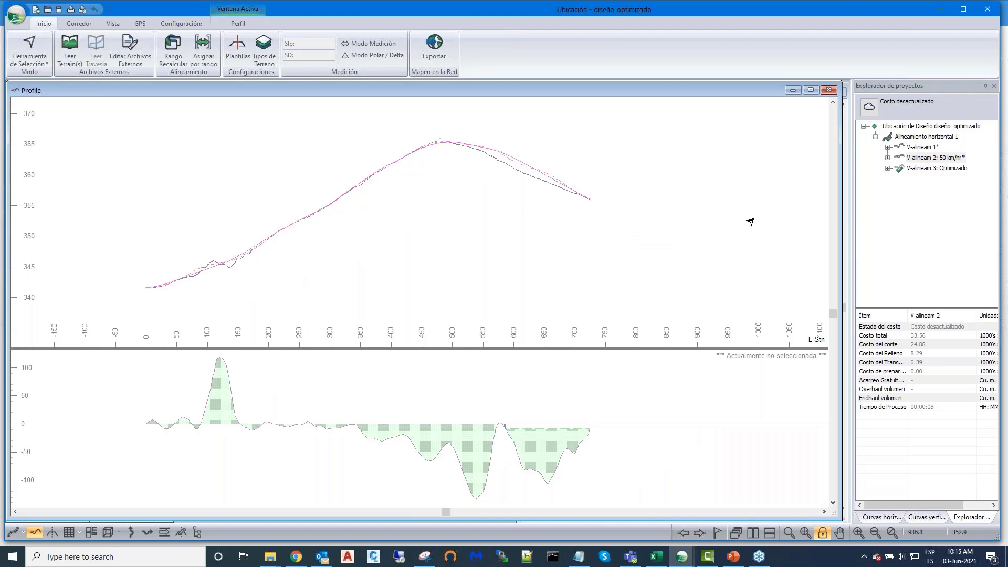
pyautogui.click(913, 159)
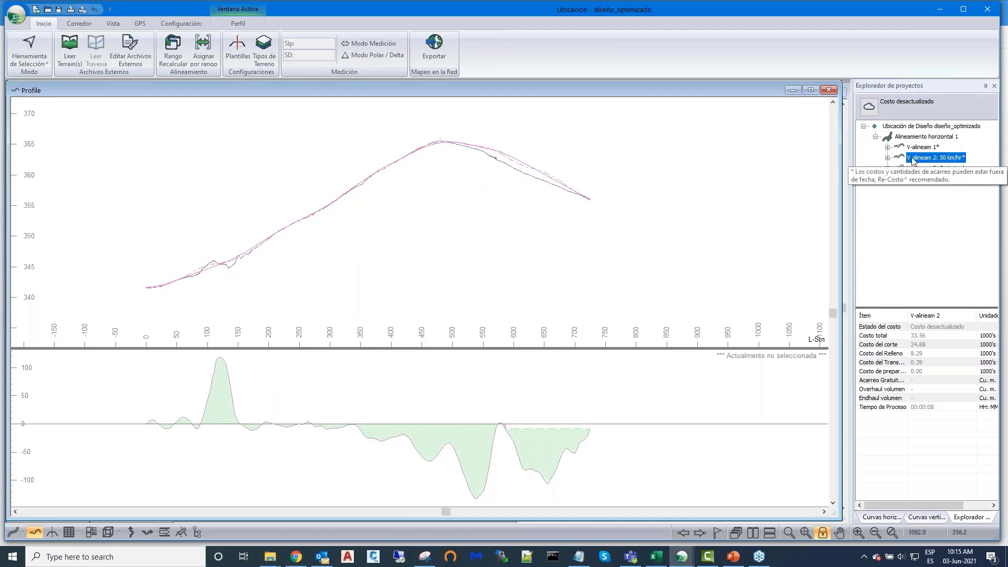
pyautogui.rightClick(912, 159)
pyautogui.click(912, 189)
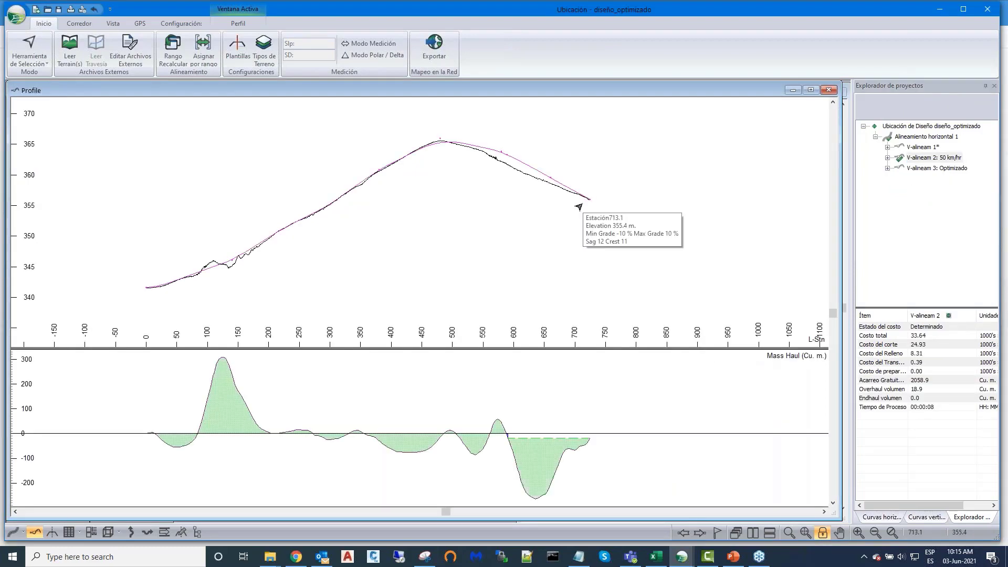
# Step: Compare the total costs of the three vertical alignments: V-alineam 1, V-alineam 2: 50 km/hr and V-alineam 3: Optimizado
pyautogui.click(920, 170)
pyautogui.click(919, 169)
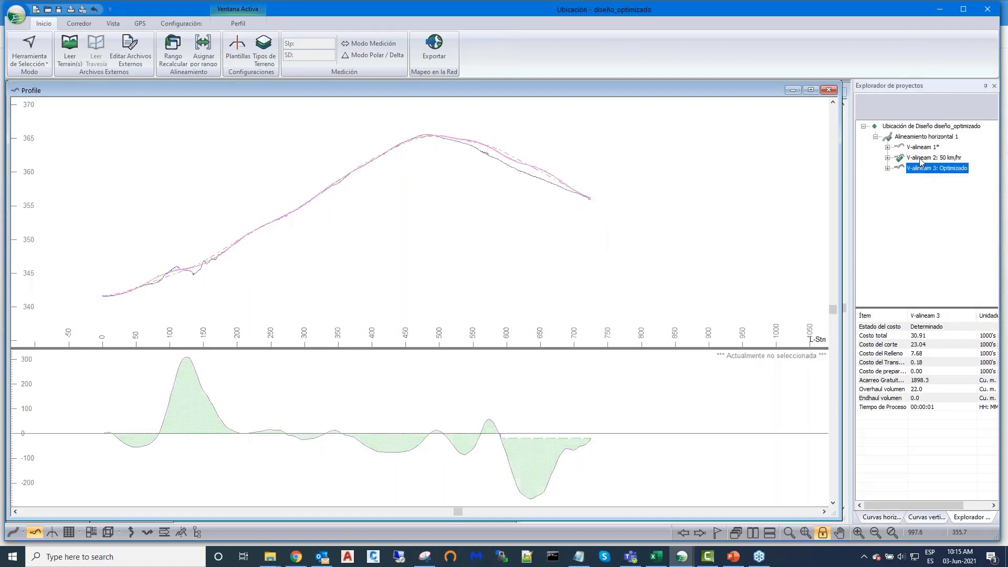
pyautogui.click(922, 148)
pyautogui.click(919, 158)
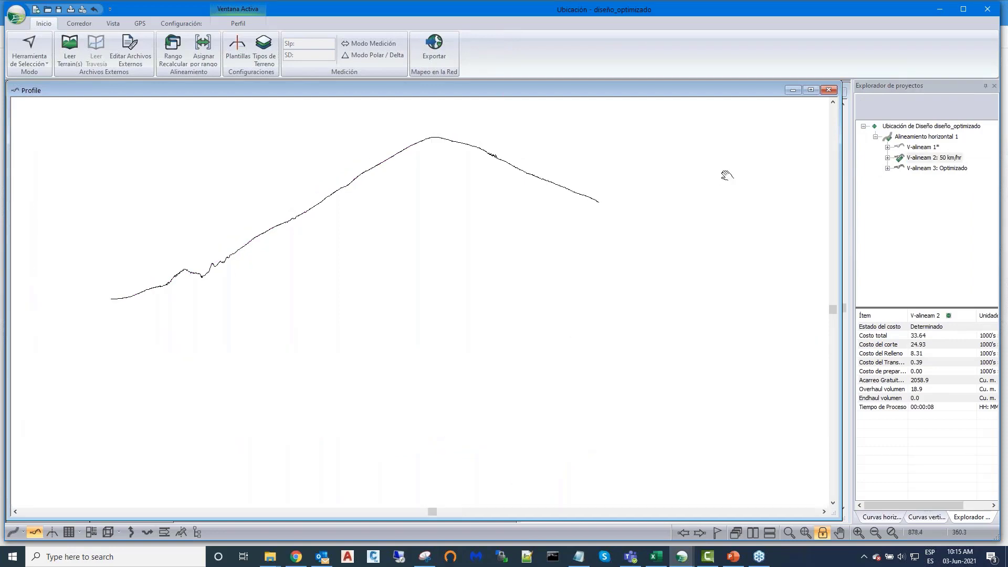
pyautogui.click(914, 169)
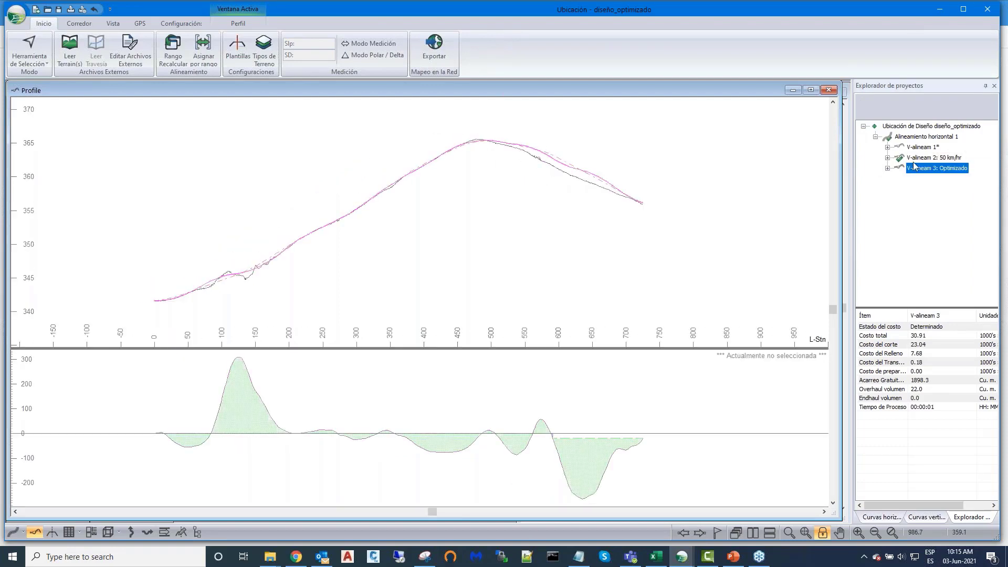
pyautogui.click(914, 160)
pyautogui.click(915, 148)
pyautogui.click(915, 158)
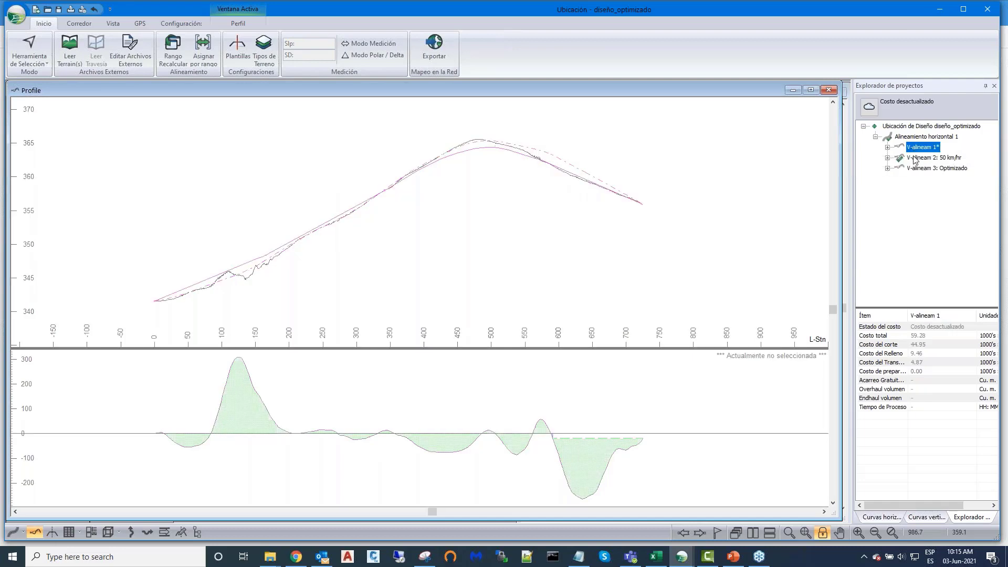
pyautogui.click(915, 169)
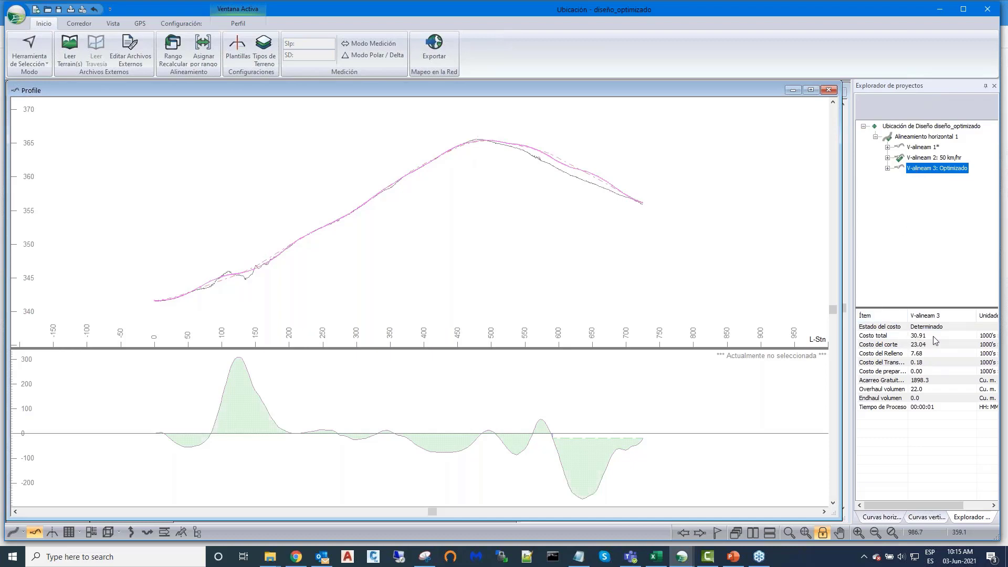
pyautogui.click(926, 158)
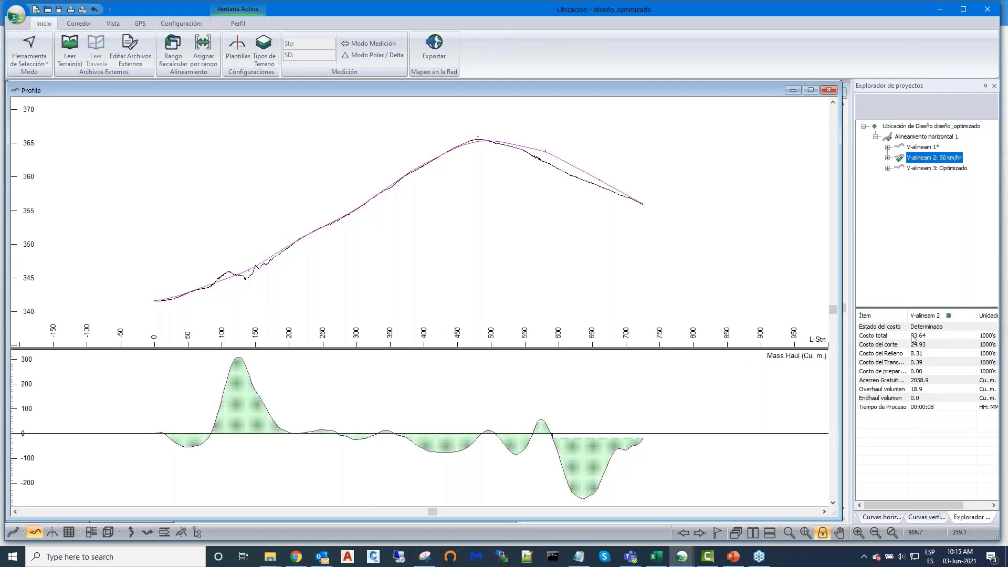
# Step: Examine the profile of V-alineam 2: 50 km/hr up close and check its shape against V-alineam 3: Optimizado and V-alineam 1
pyautogui.moveTo(713, 230); pyautogui.dragTo(758, 230, button='middle')
pyautogui.scroll(1, 732, 229)
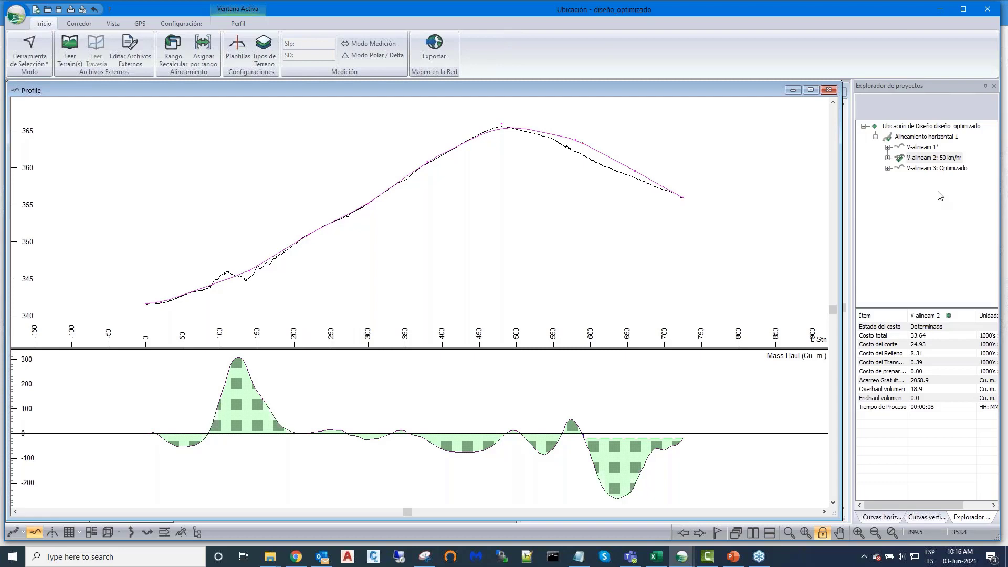
pyautogui.click(917, 170)
pyautogui.click(918, 148)
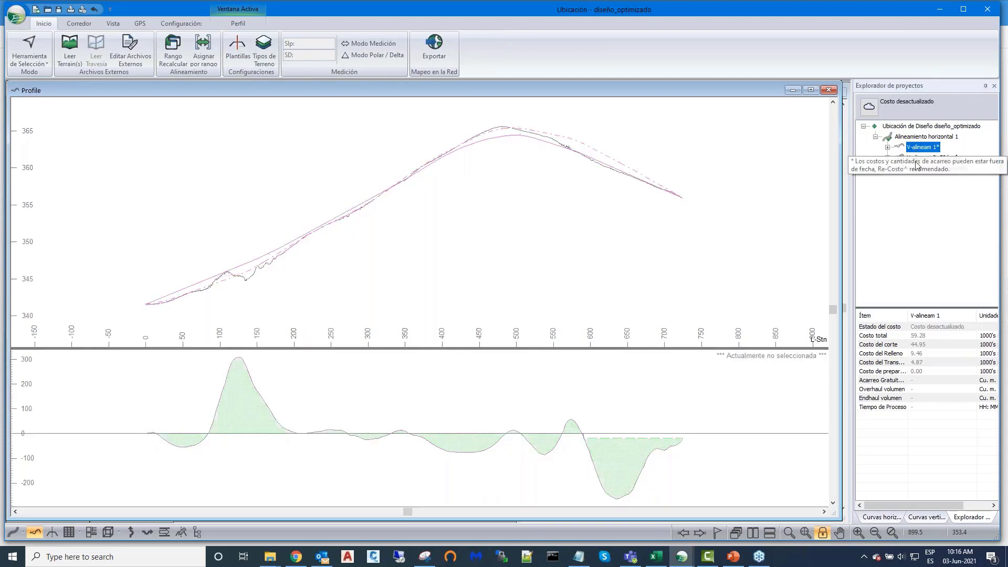
pyautogui.click(917, 169)
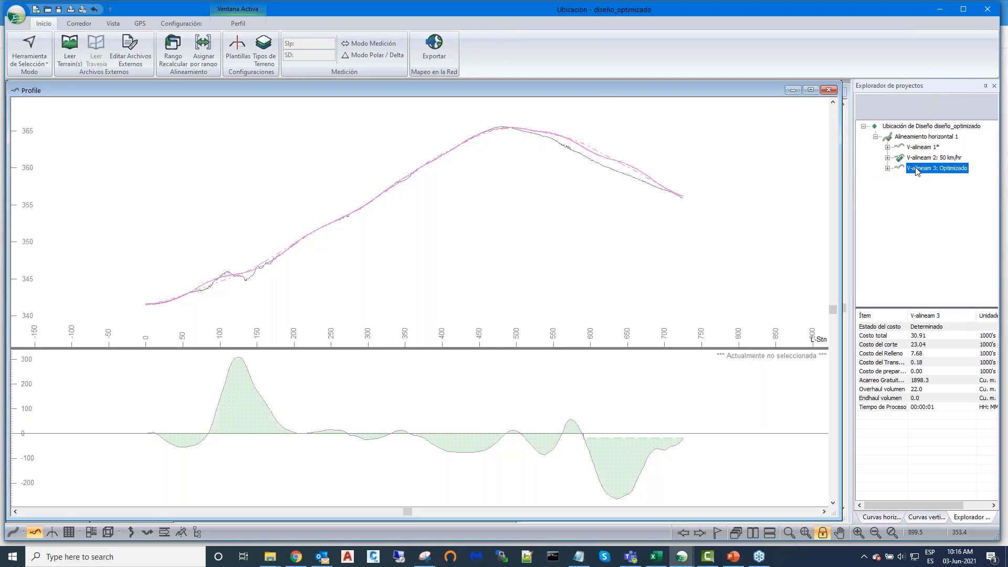
pyautogui.click(920, 157)
pyautogui.click(920, 148)
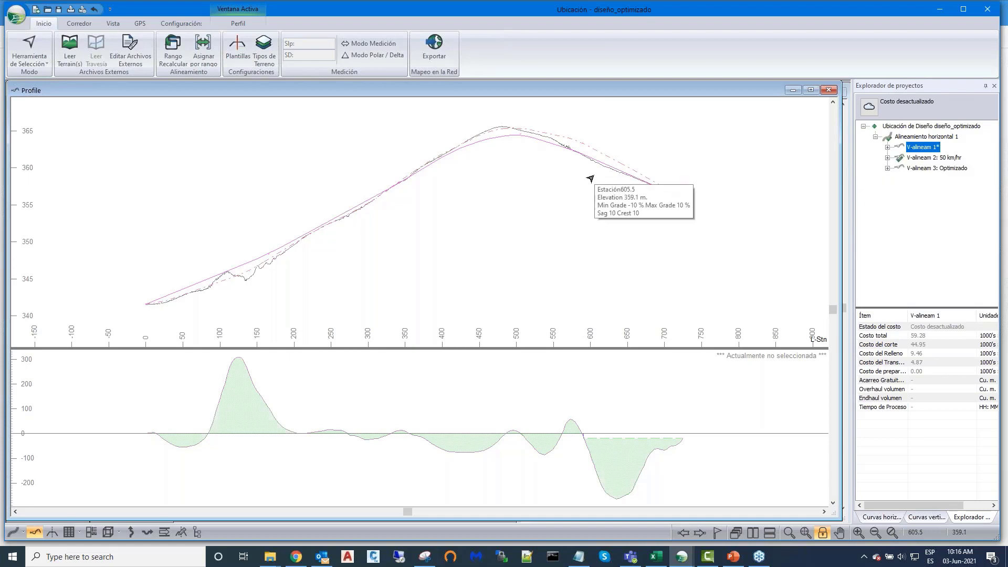
# Step: Switch to the open design Multiple_Materials_Initial_2
pyautogui.click(678, 559)
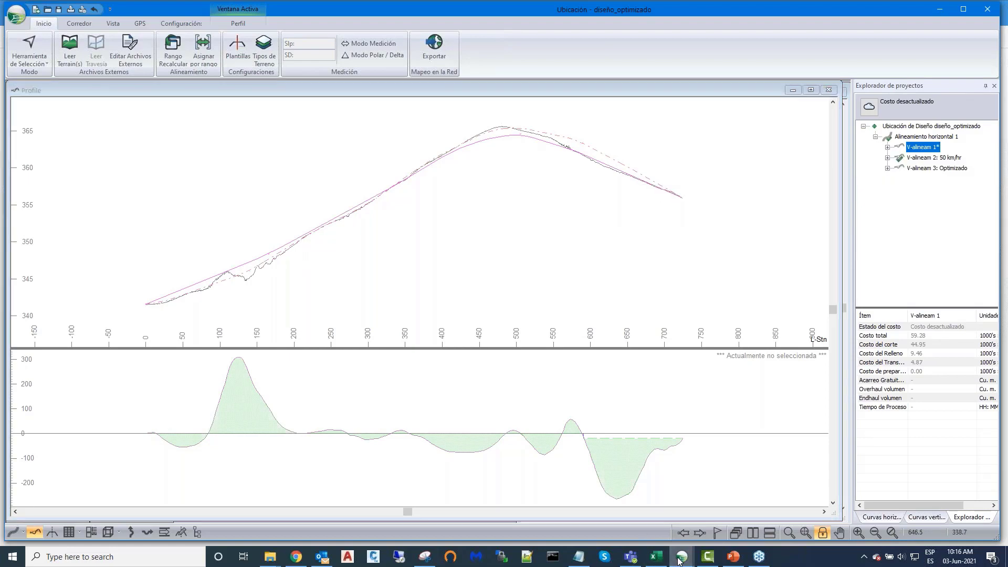
pyautogui.click(680, 560)
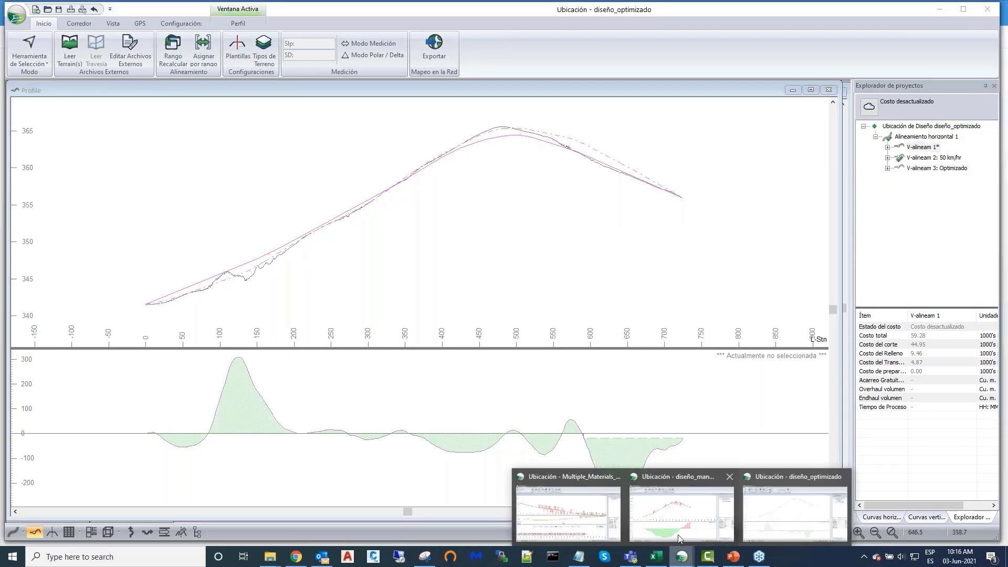
pyautogui.click(597, 517)
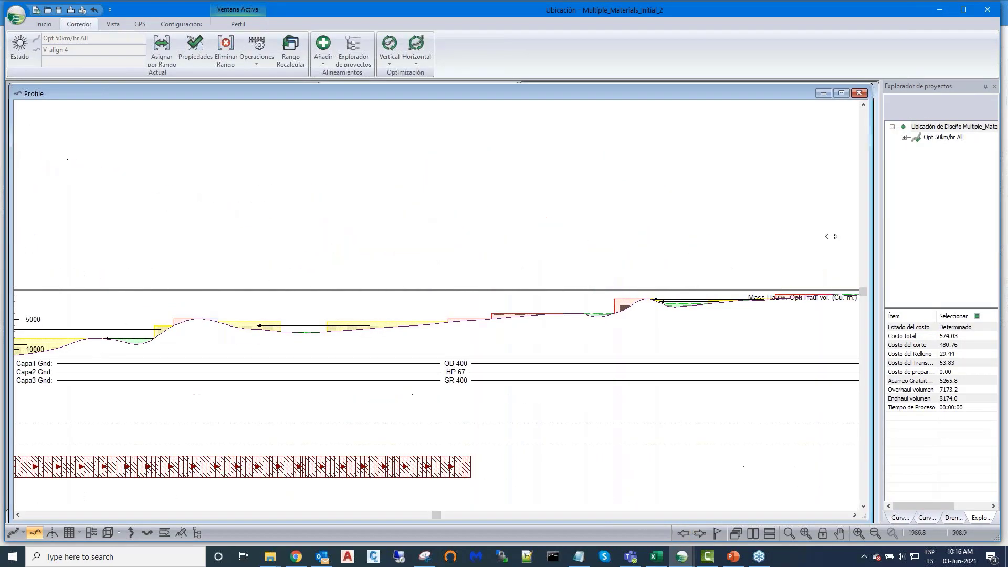
# Step: Narrow the Profile windows in Multiple_Materials_Initial_2 and diseño_optimizado to uncover the windows behind them
pyautogui.moveTo(833, 234); pyautogui.dragTo(307, 247)
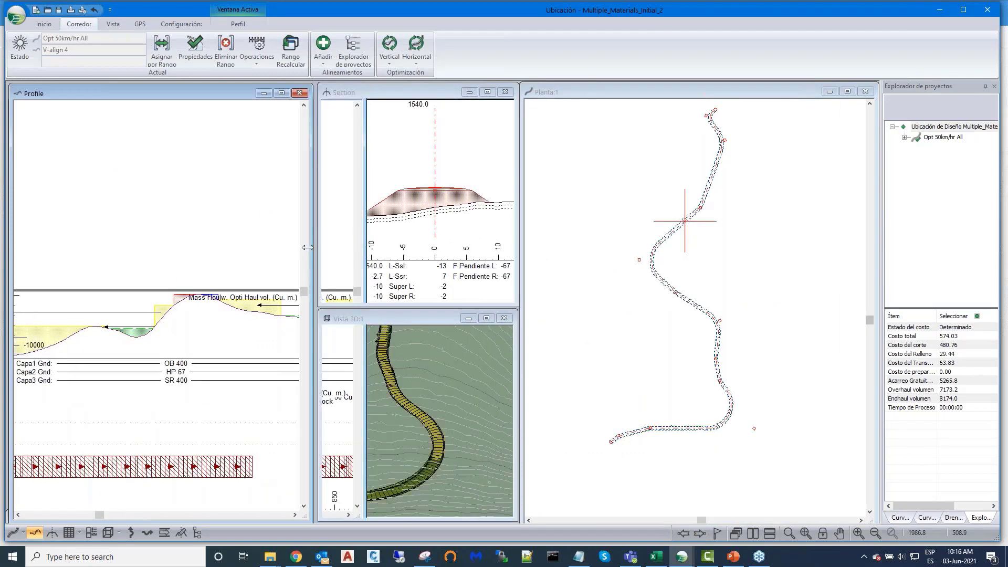
pyautogui.moveTo(311, 246); pyautogui.dragTo(314, 247)
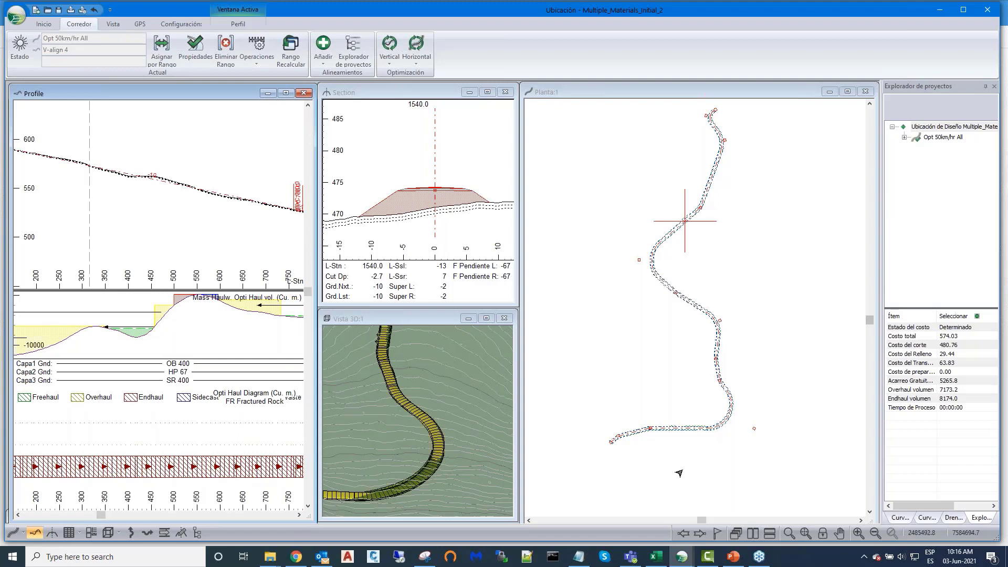
pyautogui.click(681, 558)
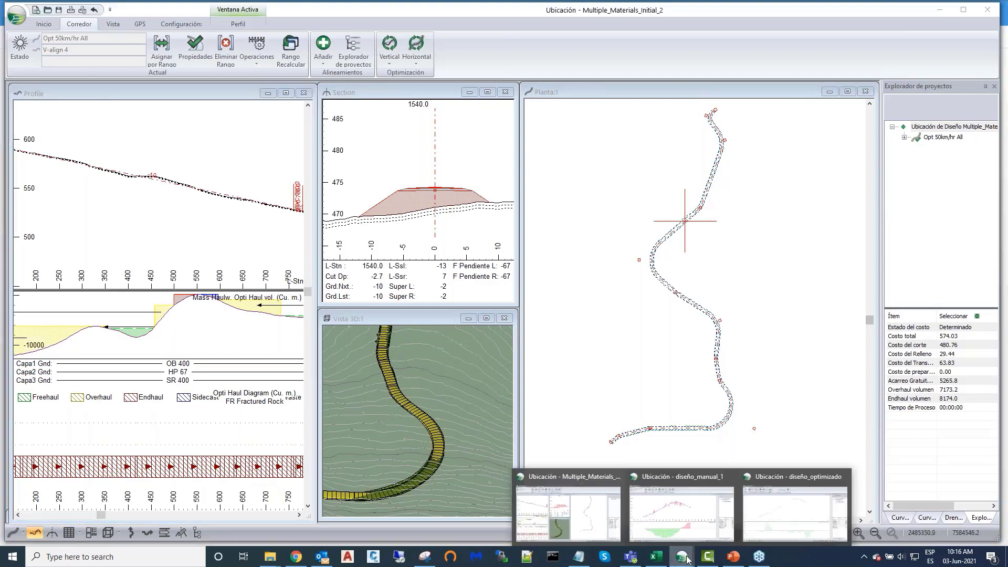
pyautogui.click(767, 521)
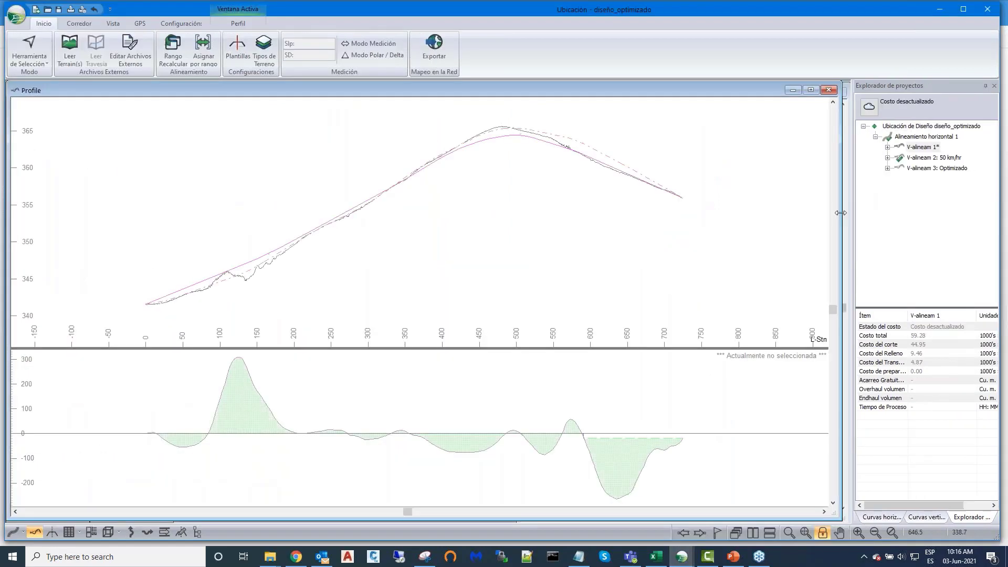
pyautogui.moveTo(656, 238); pyautogui.dragTo(511, 253)
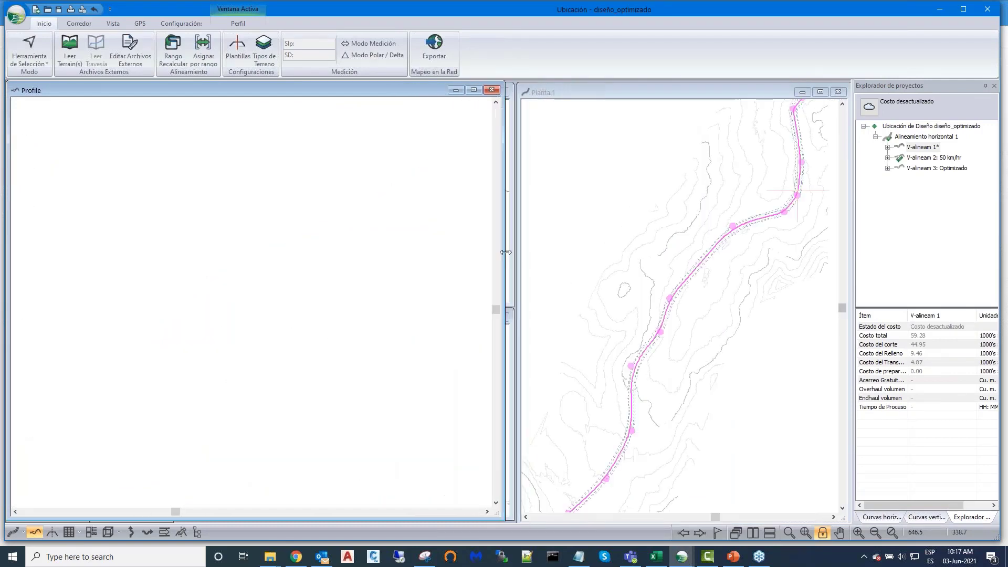
# Step: Switch back to Multiple_Materials_Initial_2 and look over the whole road alignment in the plan view
pyautogui.click(681, 556)
pyautogui.click(567, 512)
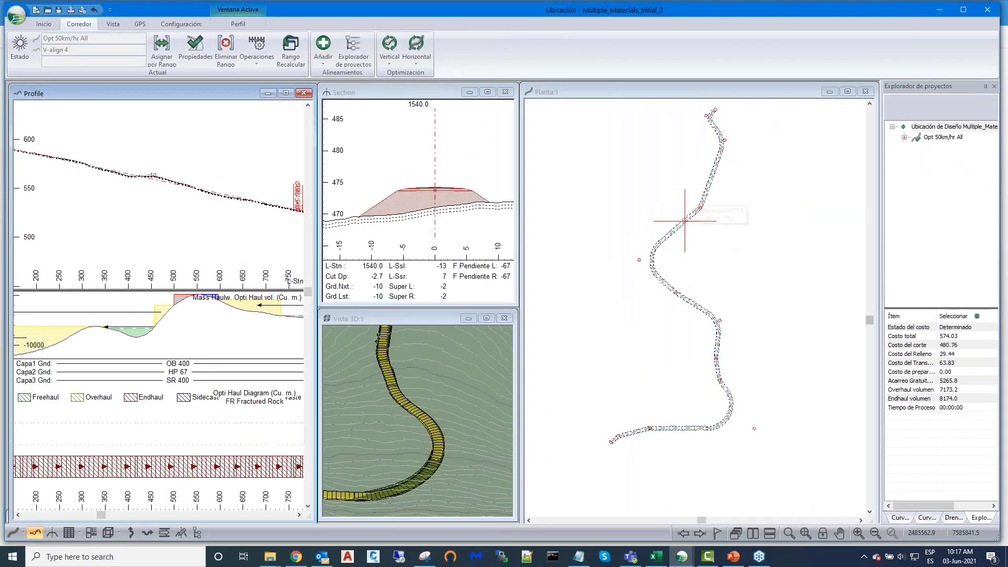
pyautogui.scroll(1, 685, 221)
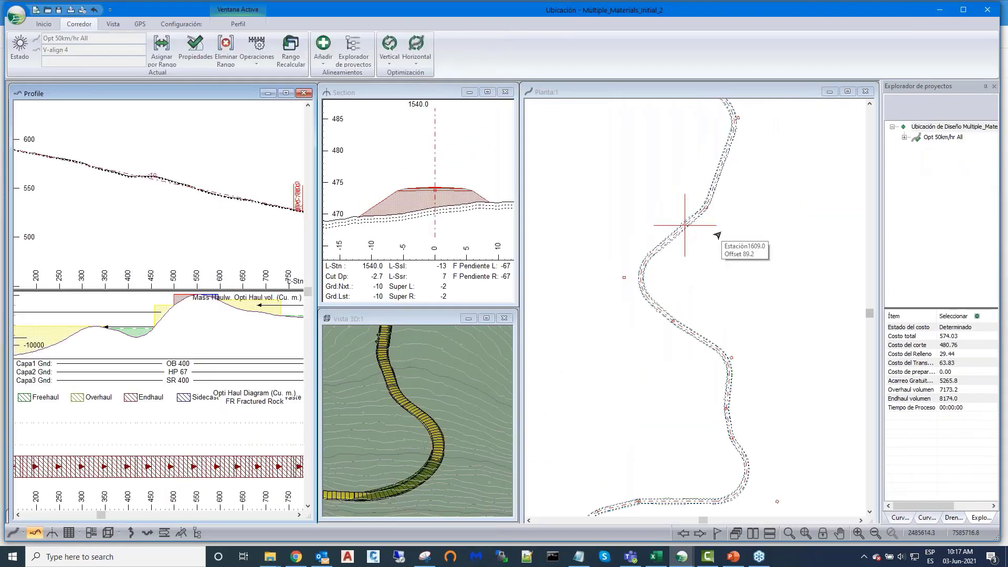
pyautogui.scroll(1, 691, 226)
pyautogui.moveTo(718, 228); pyautogui.dragTo(708, 253, button='middle')
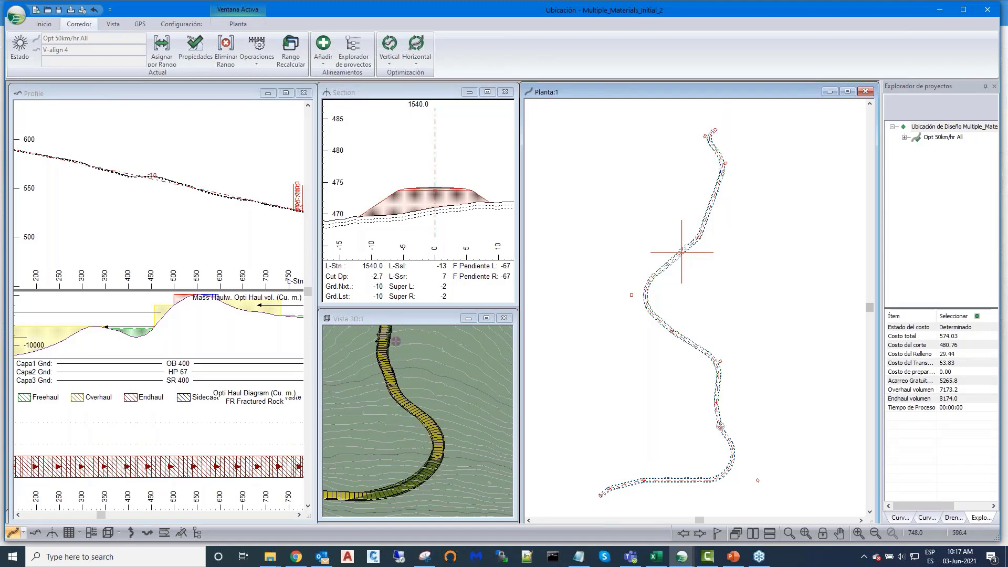
# Step: Open the template materials list and review the codes Srf1, Srf2 and Srf3 for the layers above subgrade
pyautogui.click(44, 23)
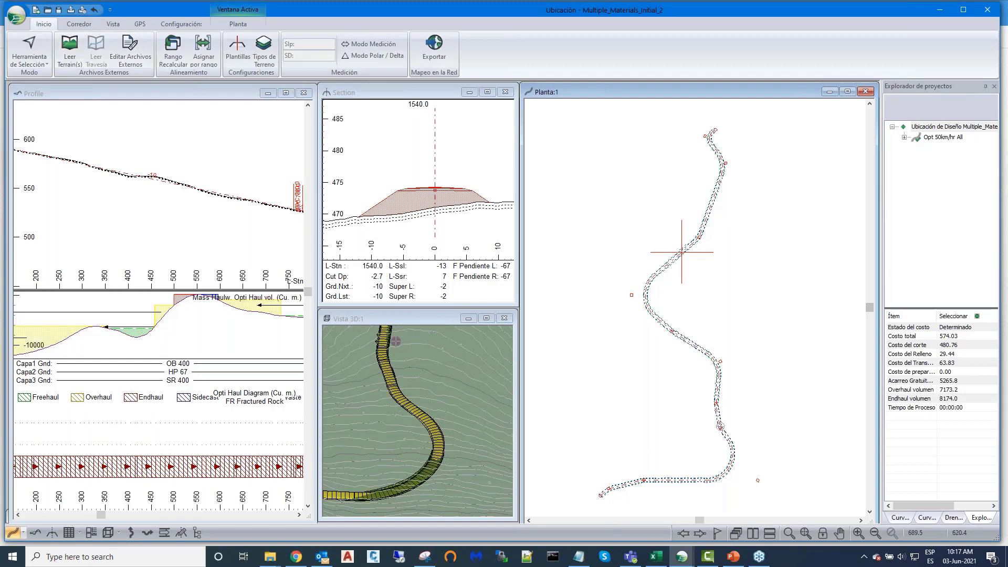
pyautogui.click(237, 50)
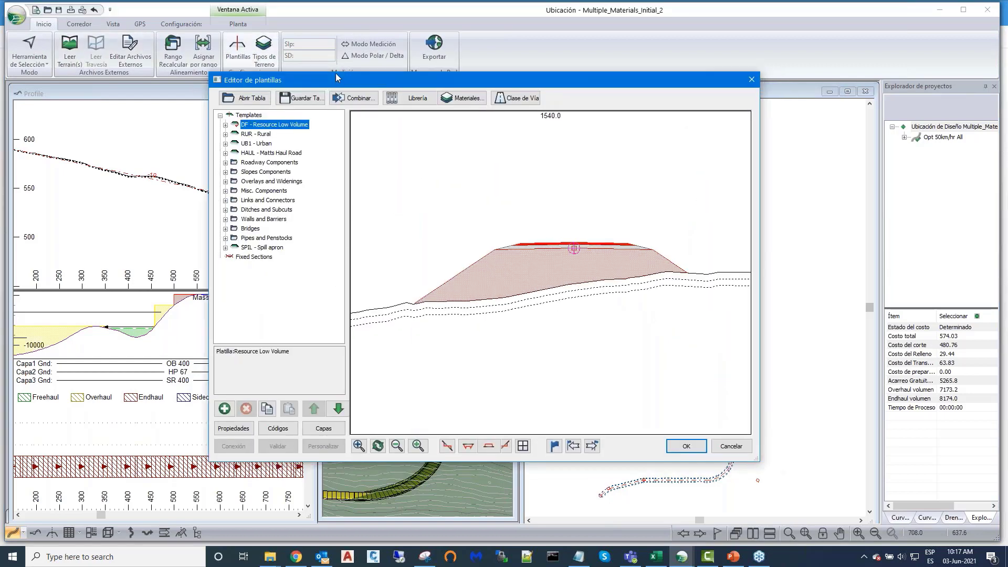
pyautogui.click(423, 88)
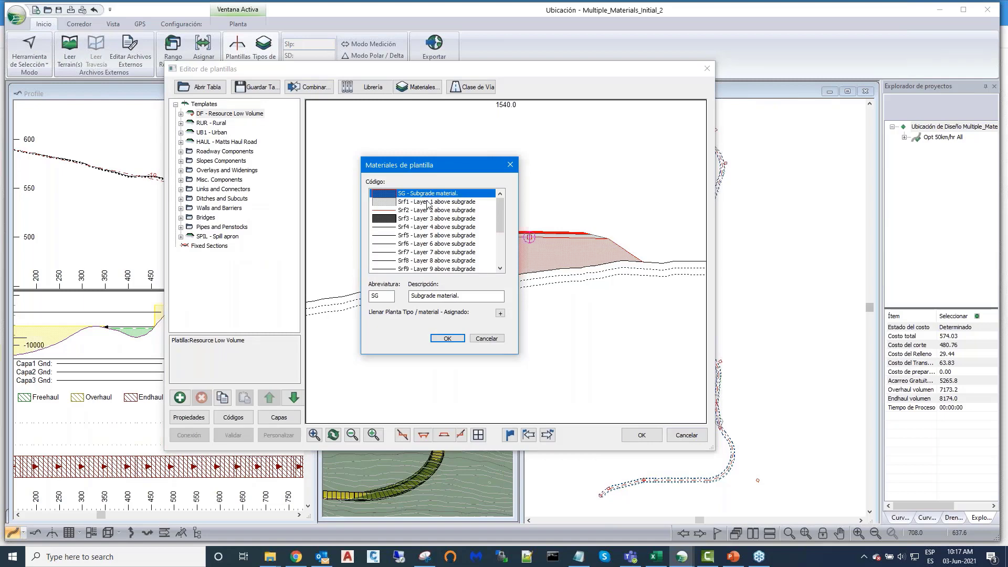
pyautogui.click(424, 203)
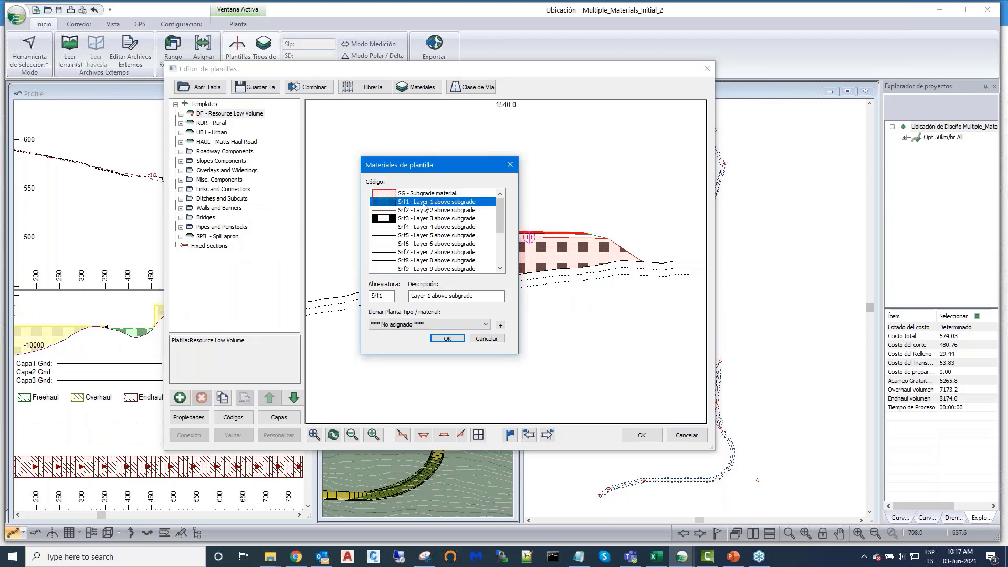
pyautogui.moveTo(488, 176); pyautogui.dragTo(380, 123)
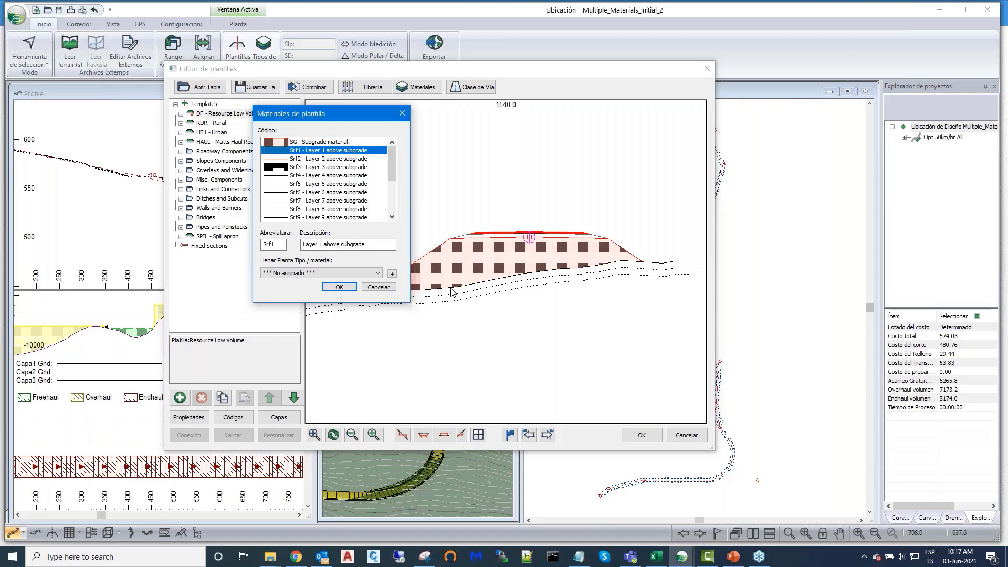
pyautogui.click(311, 159)
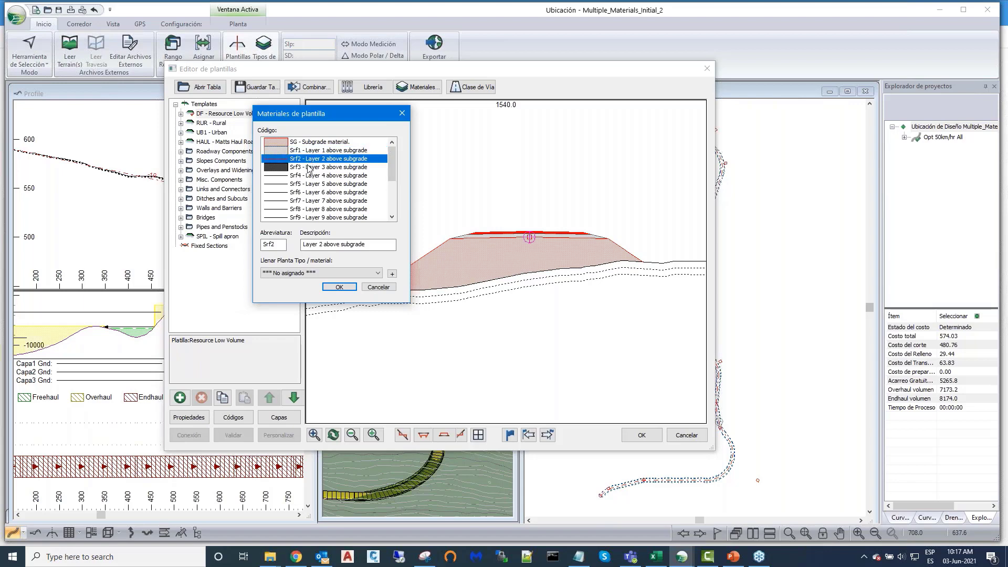
pyautogui.click(310, 168)
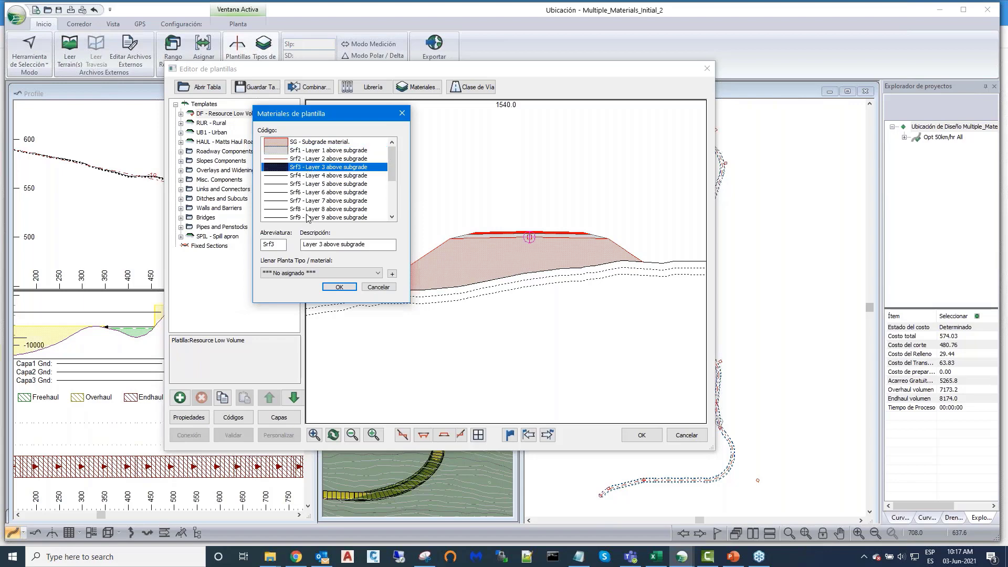
pyautogui.moveTo(392, 177); pyautogui.dragTo(394, 158)
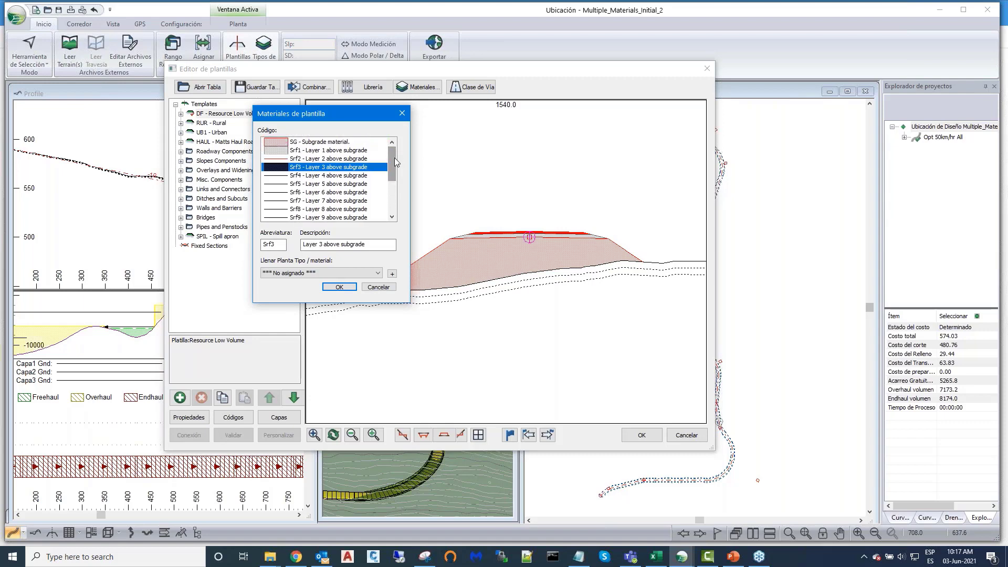
# Step: Check which fill materials can be assigned to Srf2 - Layer 2 above subgrade, and leave the materials list without changes
pyautogui.click(300, 152)
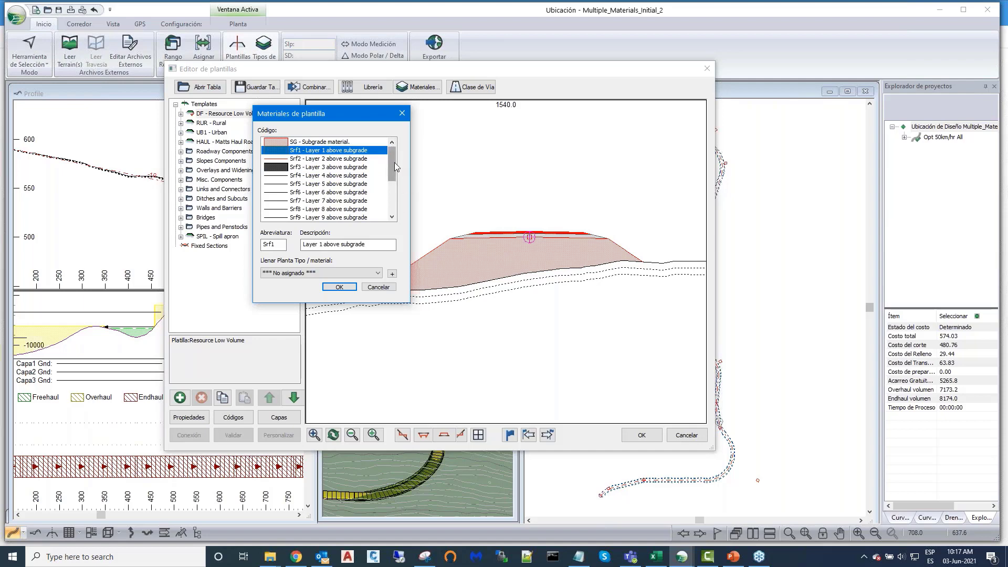
pyautogui.click(334, 159)
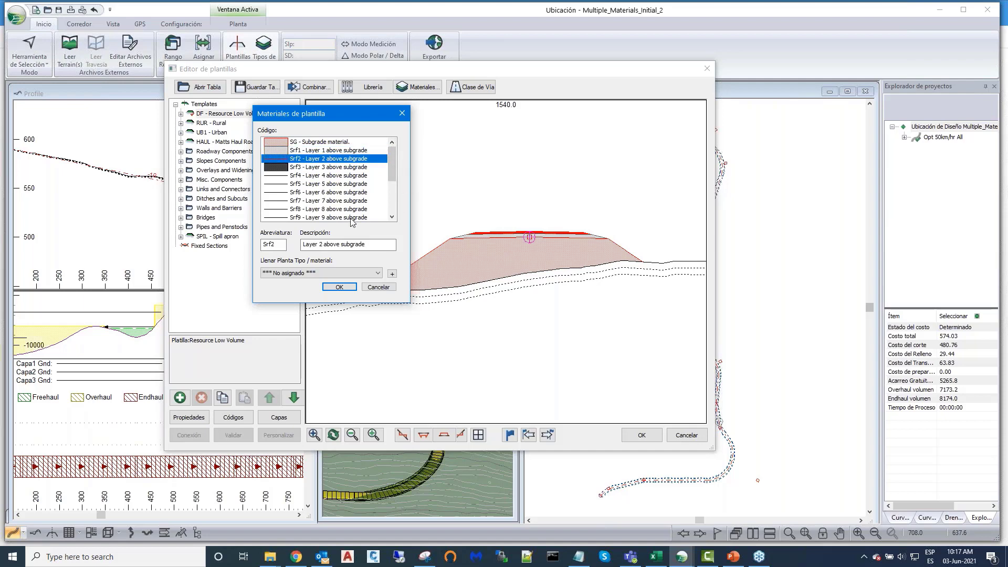
pyautogui.click(378, 274)
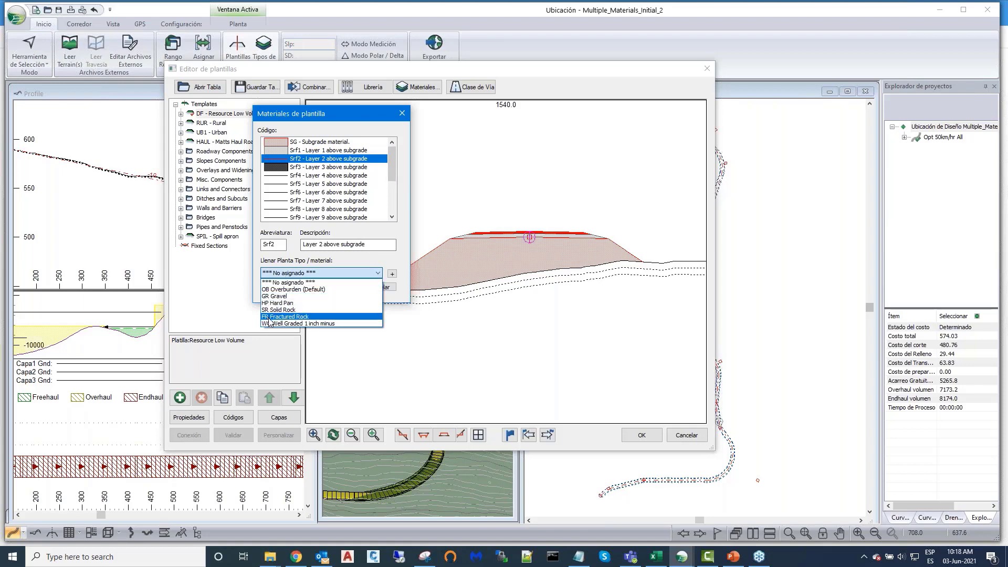
pyautogui.click(399, 346)
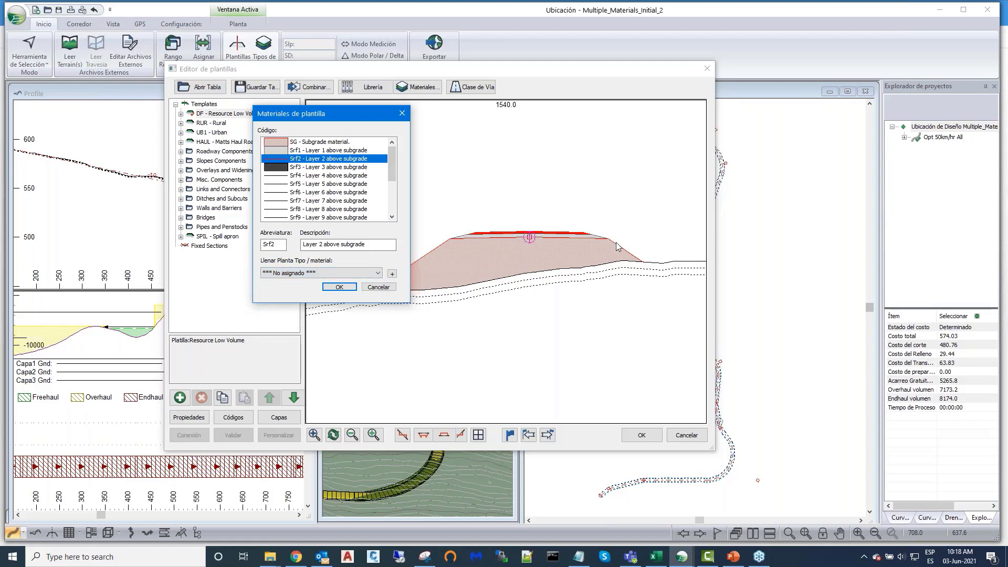
pyautogui.click(378, 287)
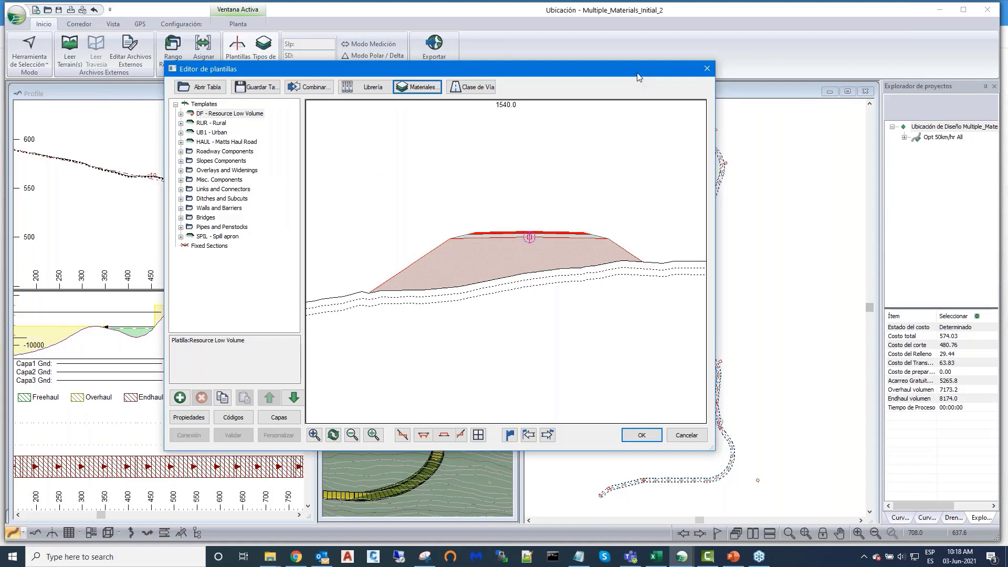
# Step: Examine the surfacing layers and subgrade fill of the cross-section at station 1540.0 up close, and leave the template editor without saving
pyautogui.scroll(3, 559, 242)
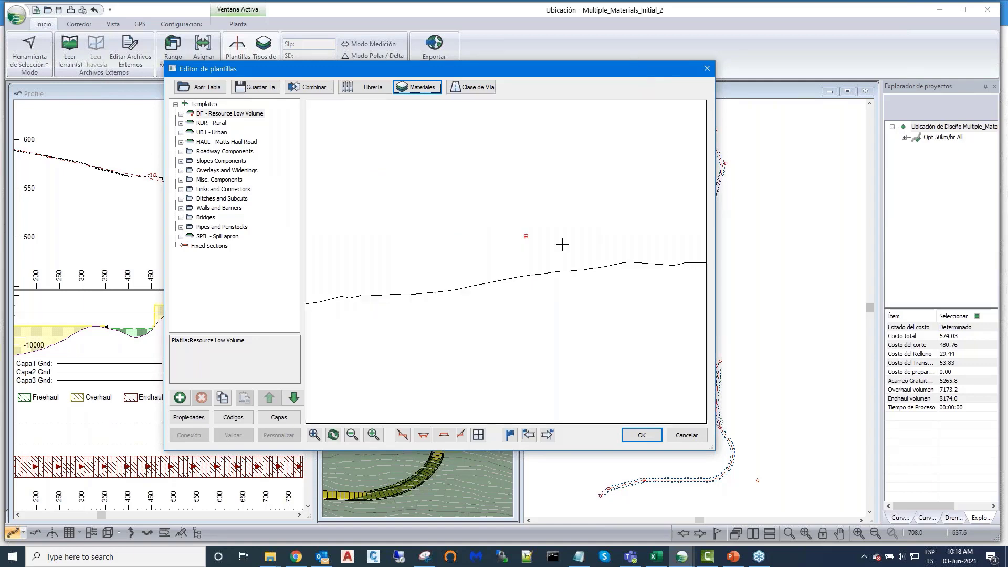
pyautogui.scroll(-2, 560, 243)
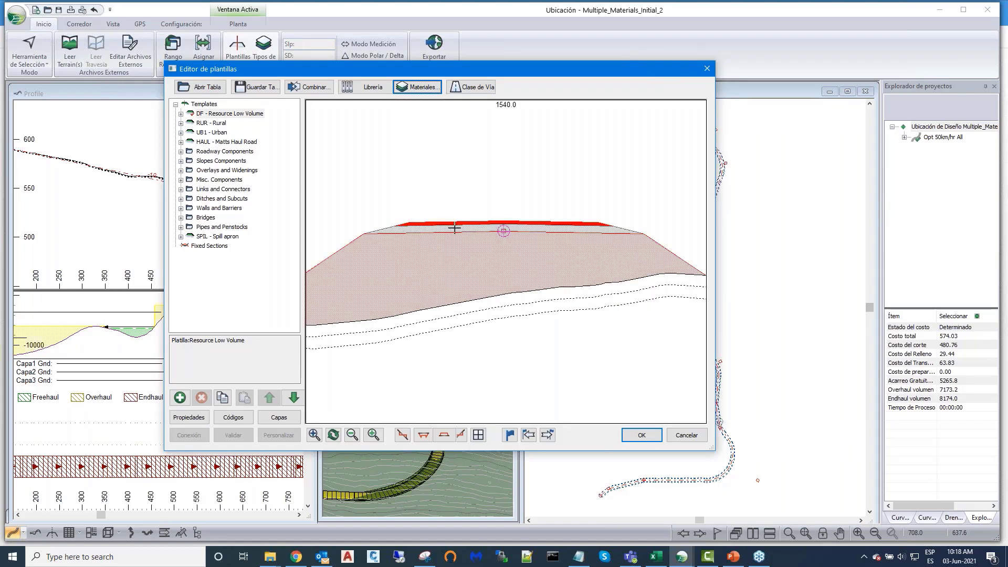
pyautogui.scroll(3, 466, 222)
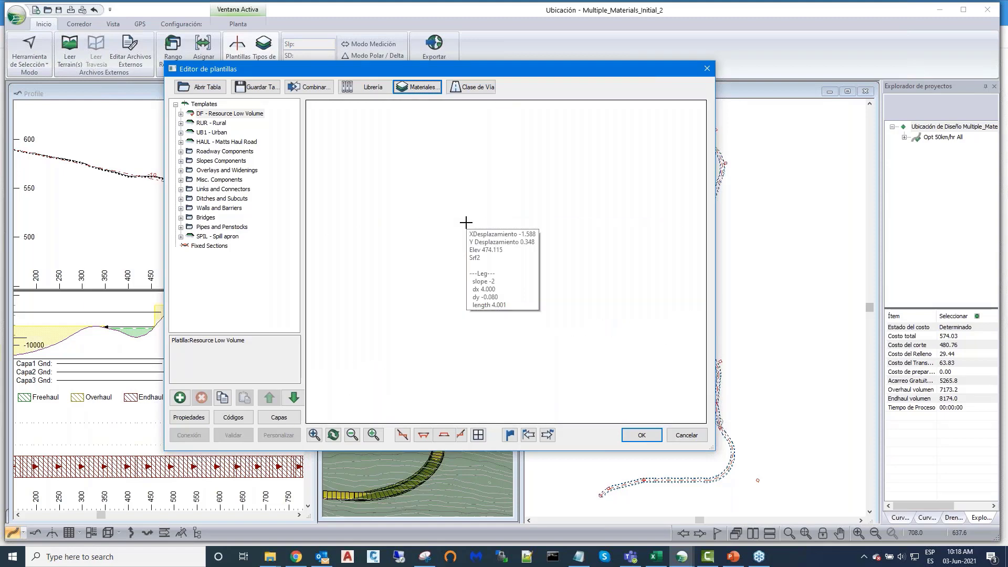
pyautogui.scroll(-4, 468, 219)
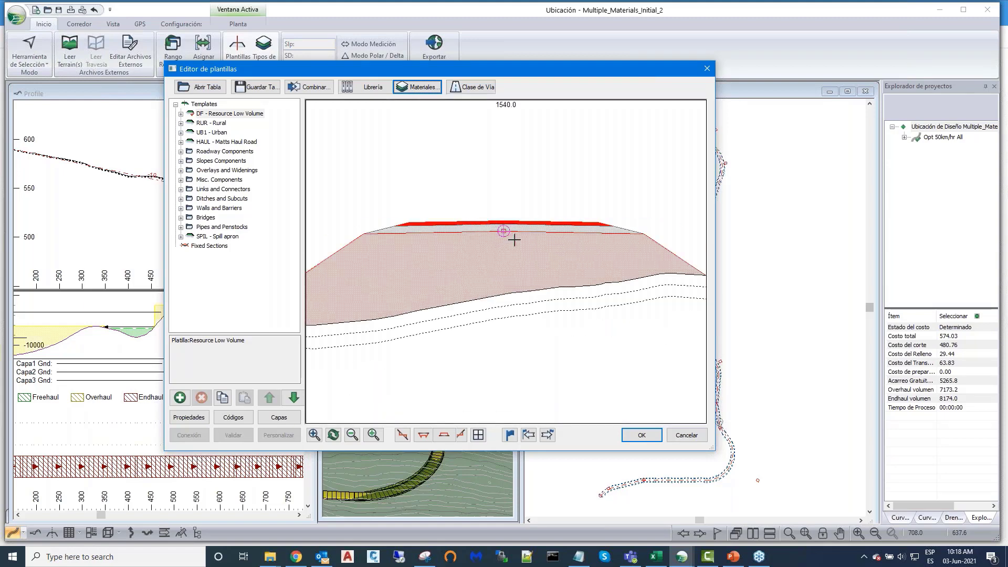
pyautogui.scroll(3, 513, 237)
pyautogui.scroll(-4, 572, 239)
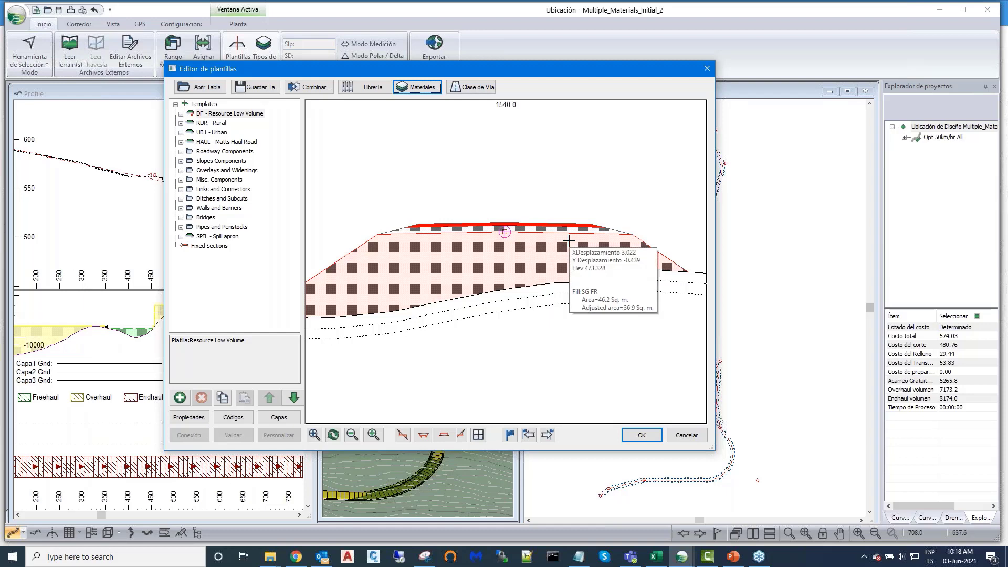
pyautogui.scroll(-1, 565, 249)
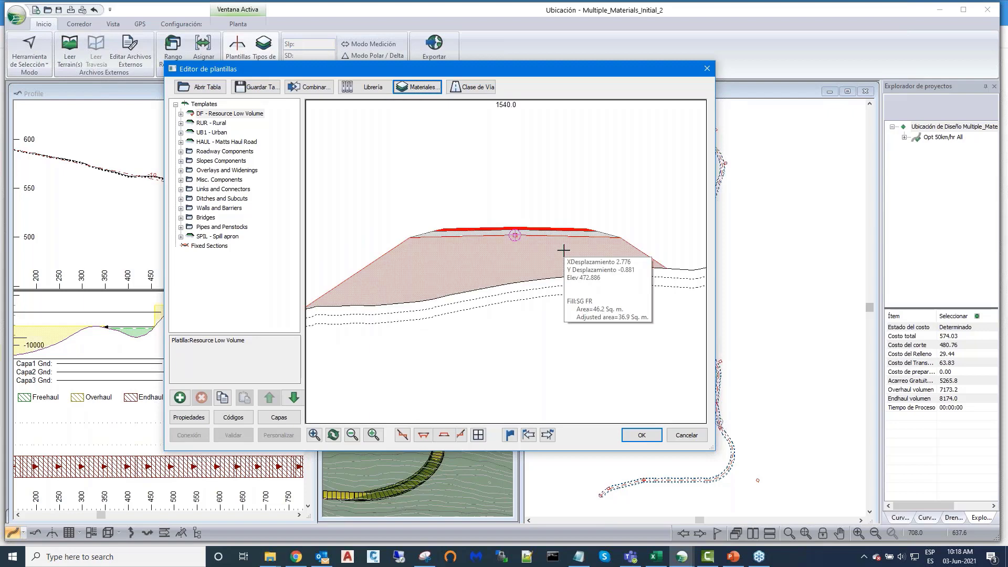
pyautogui.click(685, 435)
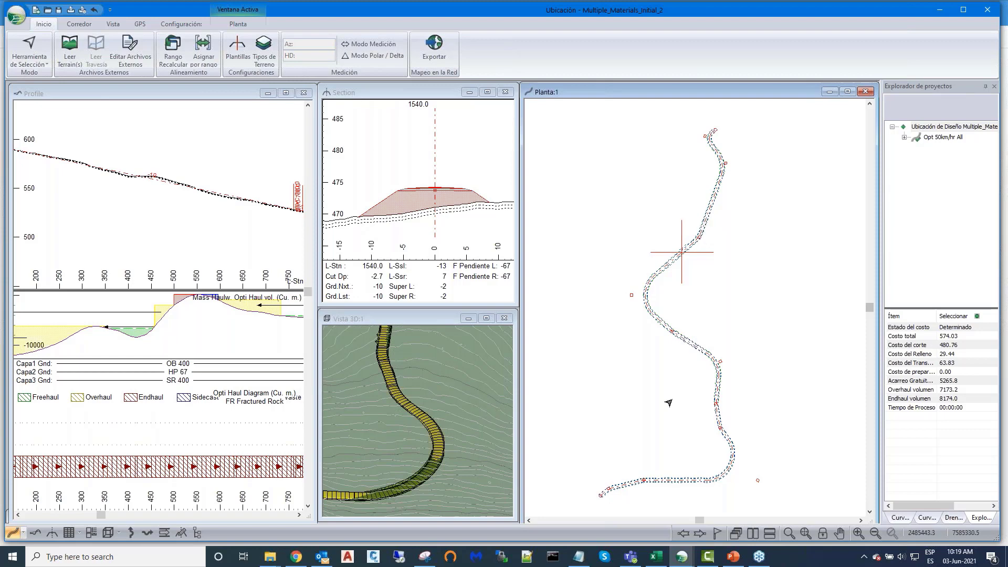
# Step: Switch to diseño_optimizado, select V-alineam 2: 50 km/hr and centre the road alignment in the plan view
pyautogui.click(682, 561)
pyautogui.click(771, 517)
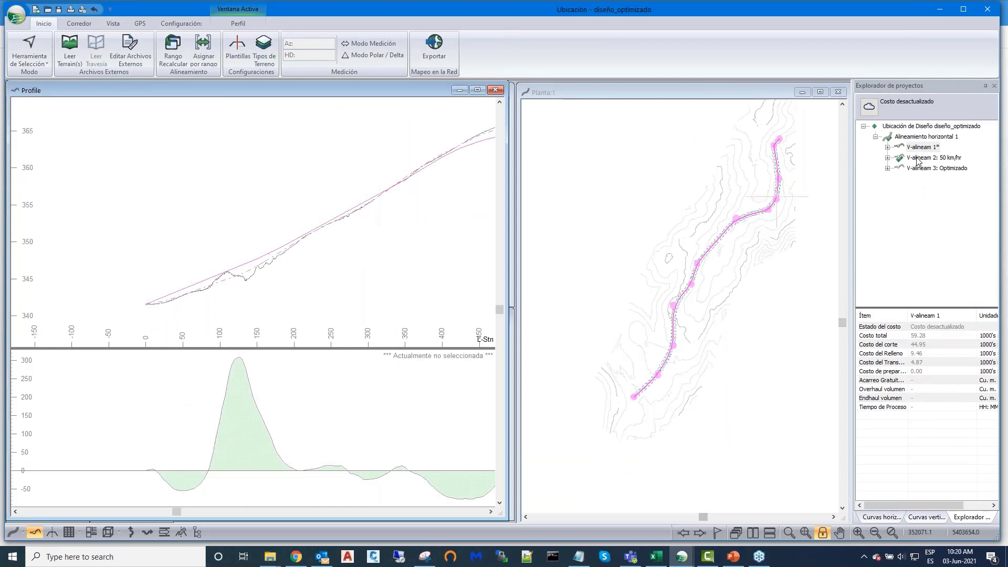
pyautogui.click(916, 159)
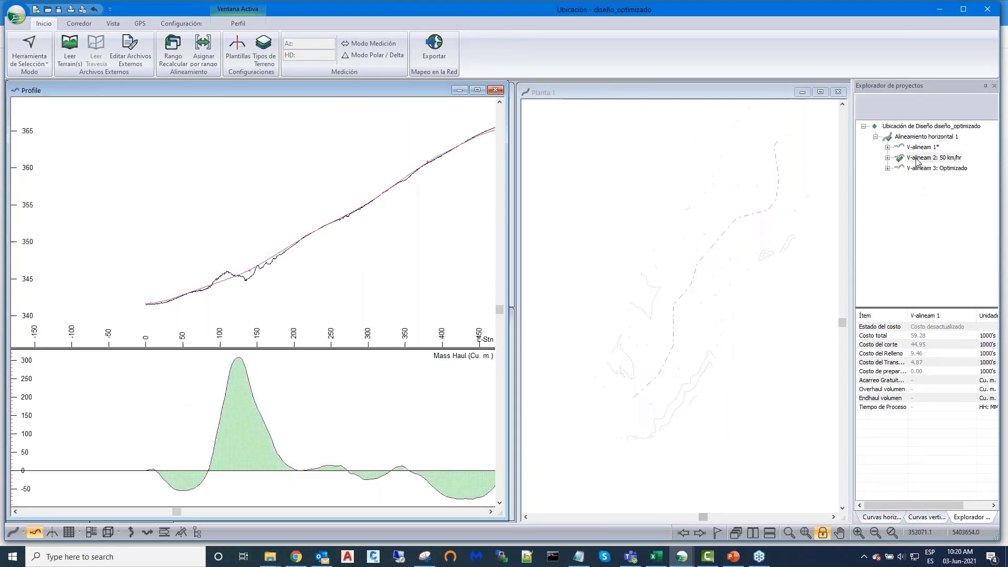
pyautogui.click(762, 237)
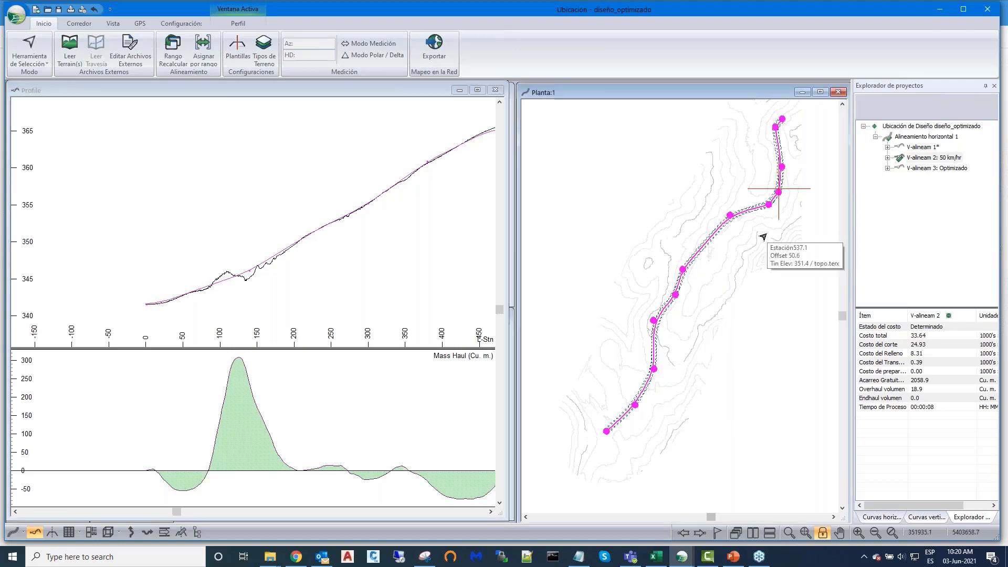
pyautogui.moveTo(763, 238); pyautogui.dragTo(737, 264, button='middle')
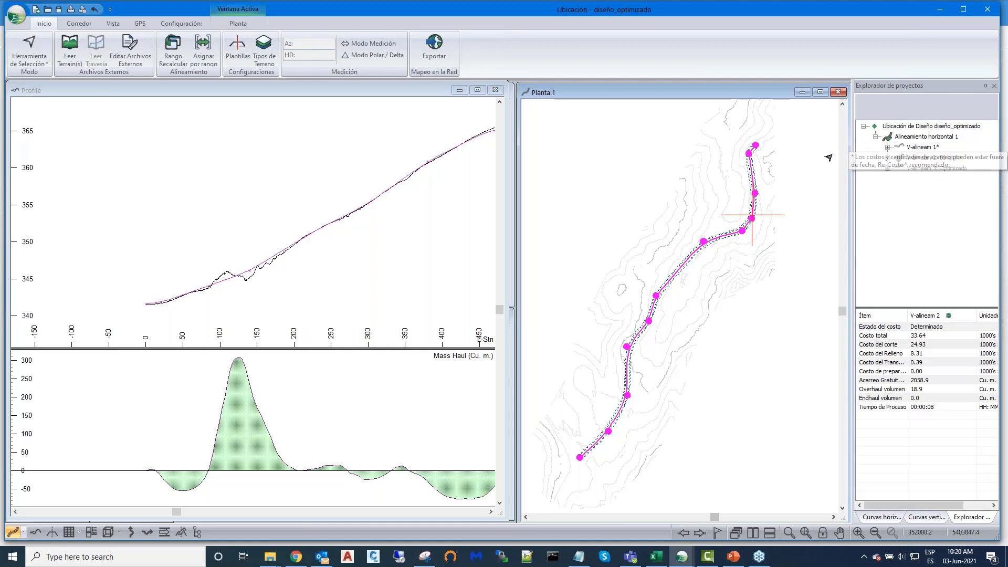
# Step: Include the intersection points IP 3, IP 7 and IP 10 in the horizontal optimization parameters of Alineamiento horizontal 1
pyautogui.click(909, 138)
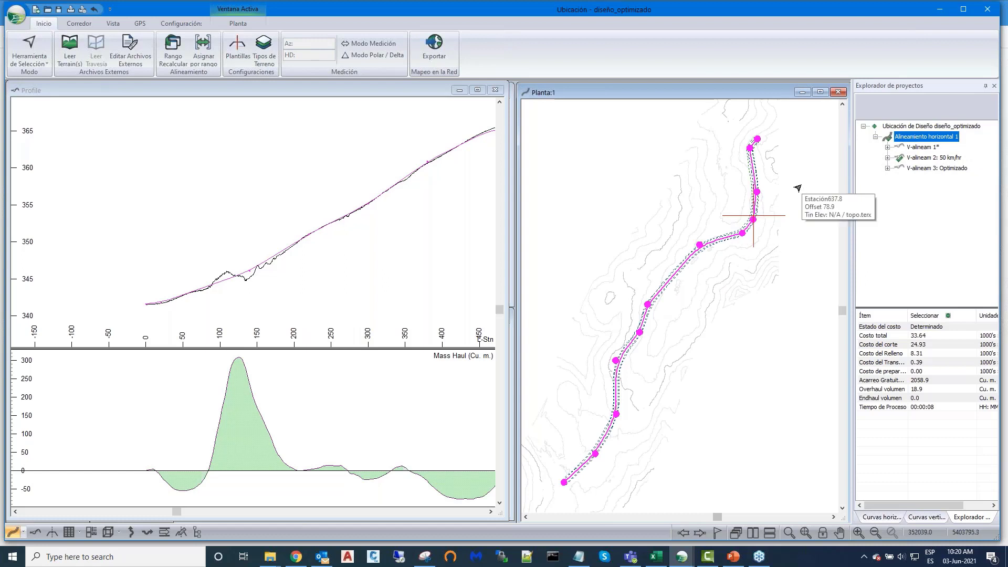
pyautogui.rightClick(901, 141)
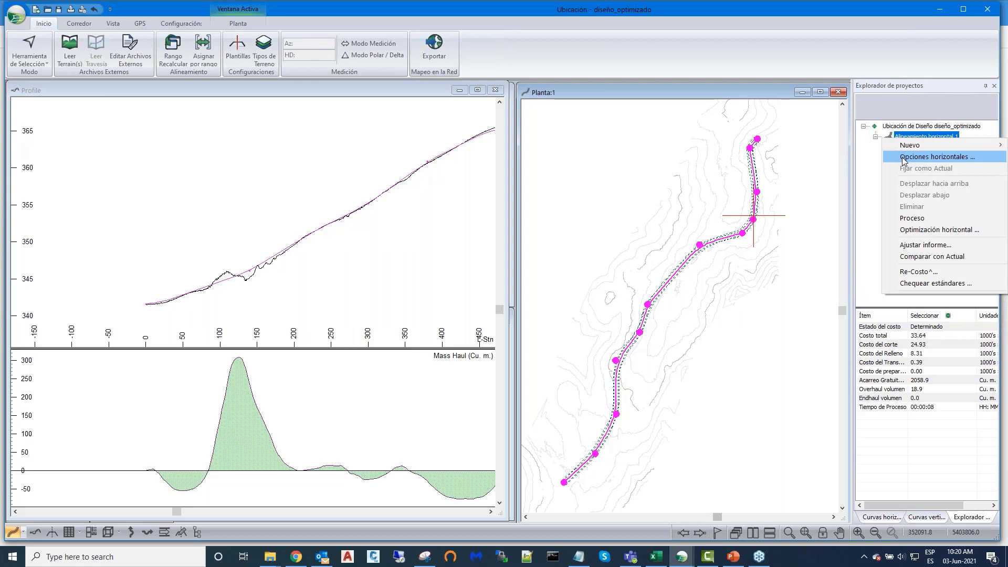
pyautogui.click(903, 160)
pyautogui.moveTo(538, 201); pyautogui.dragTo(365, 129)
pyautogui.click(273, 173)
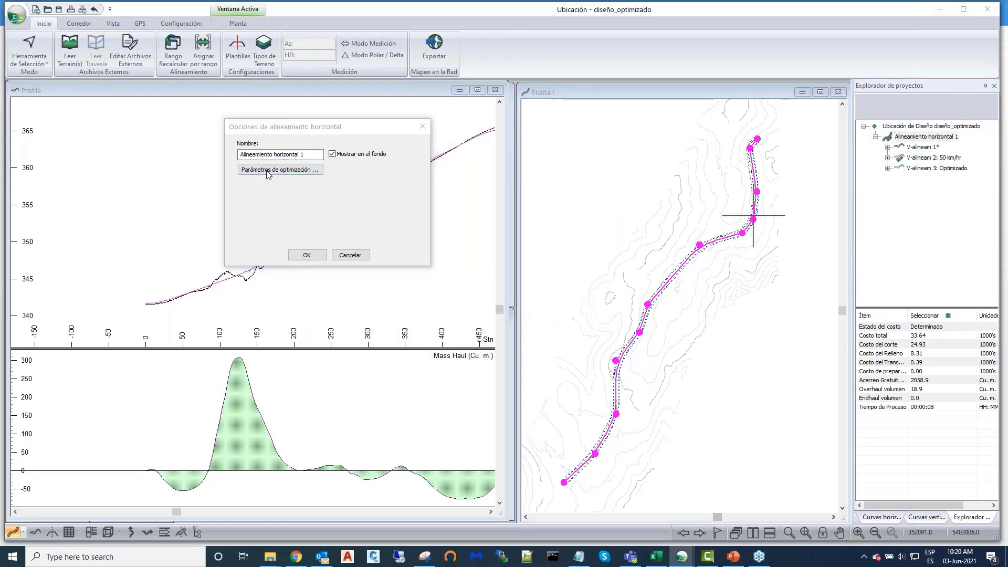
pyautogui.moveTo(391, 99); pyautogui.dragTo(320, 108)
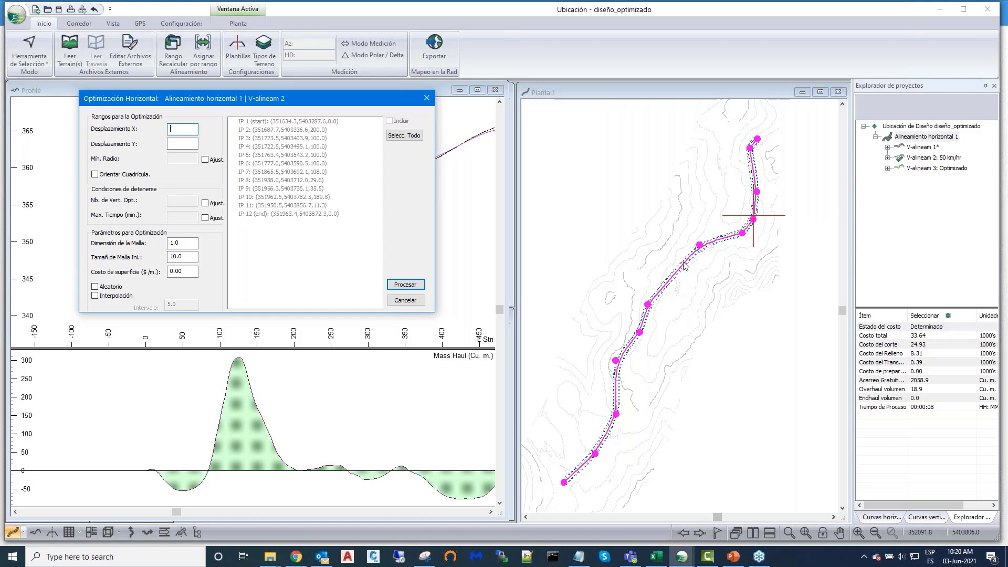
pyautogui.click(252, 138)
pyautogui.click(247, 172)
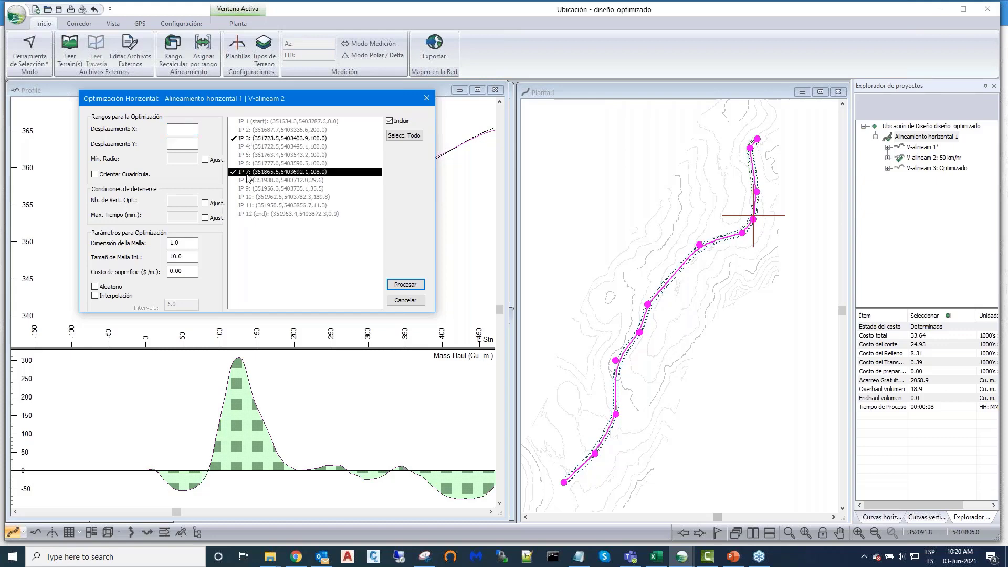
pyautogui.click(246, 197)
pyautogui.click(246, 197)
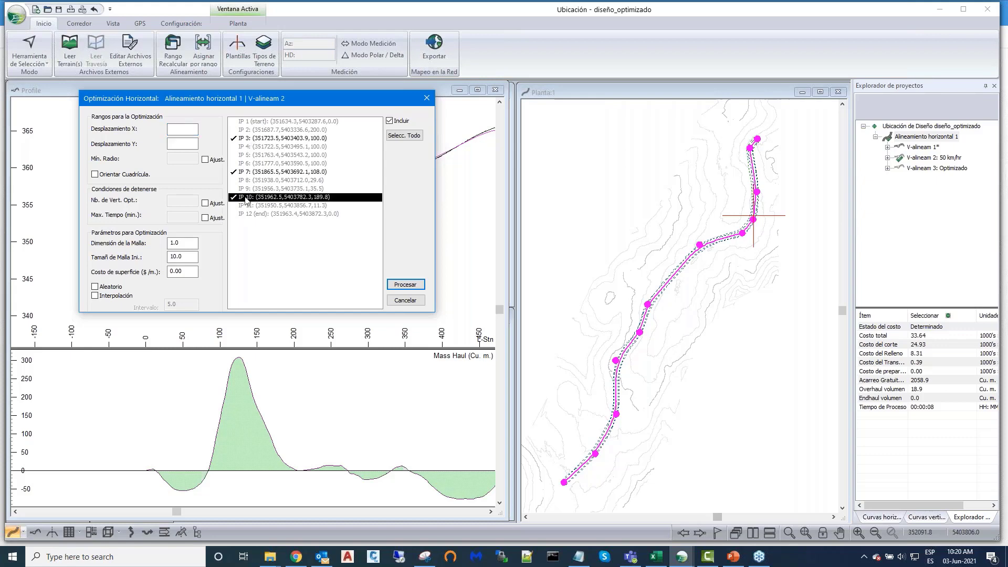
pyautogui.click(403, 287)
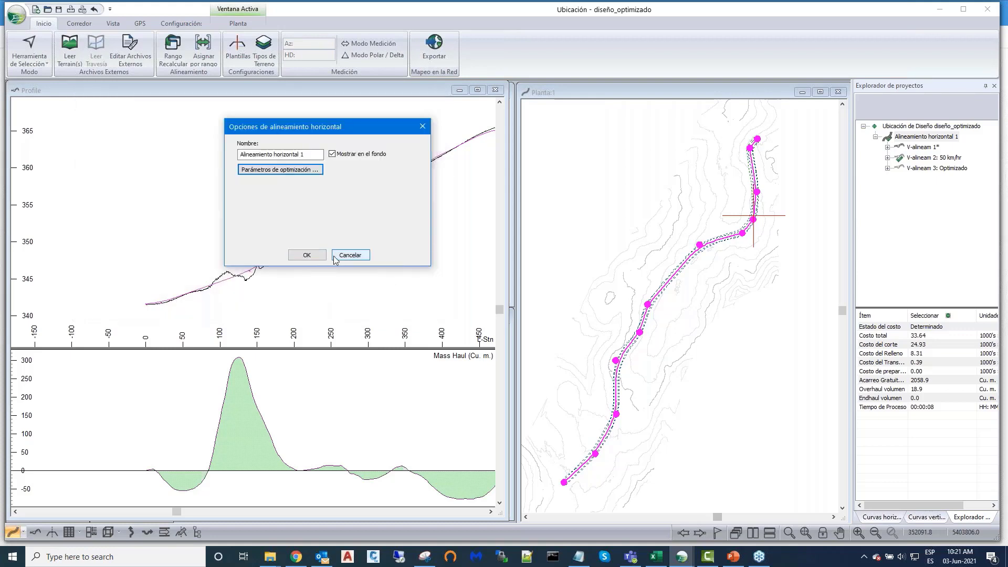
# Step: Set the optimization displacement ranges in X and Y to 20 for the included points and apply the horizontal alignment options
pyautogui.click(292, 171)
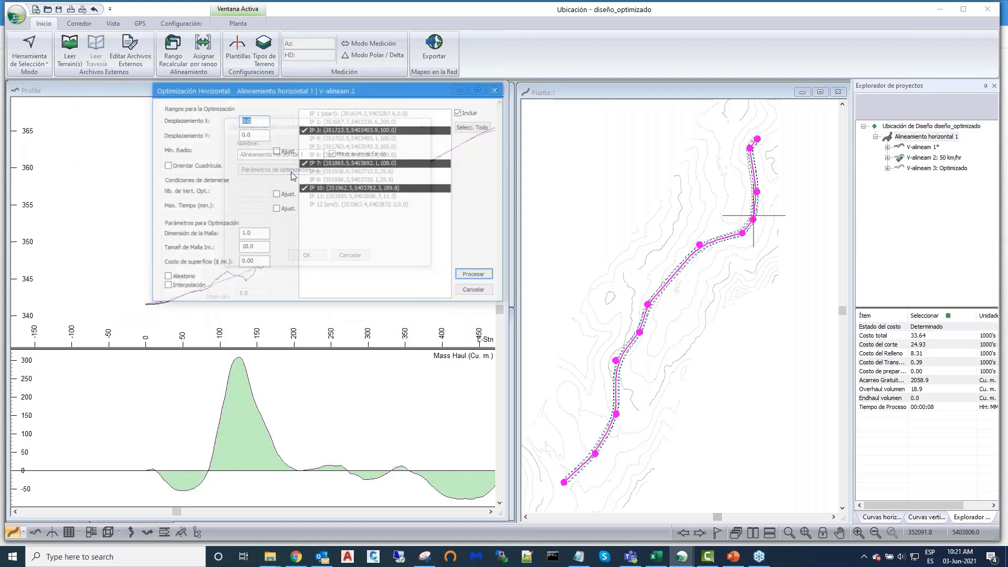
pyautogui.click(244, 120)
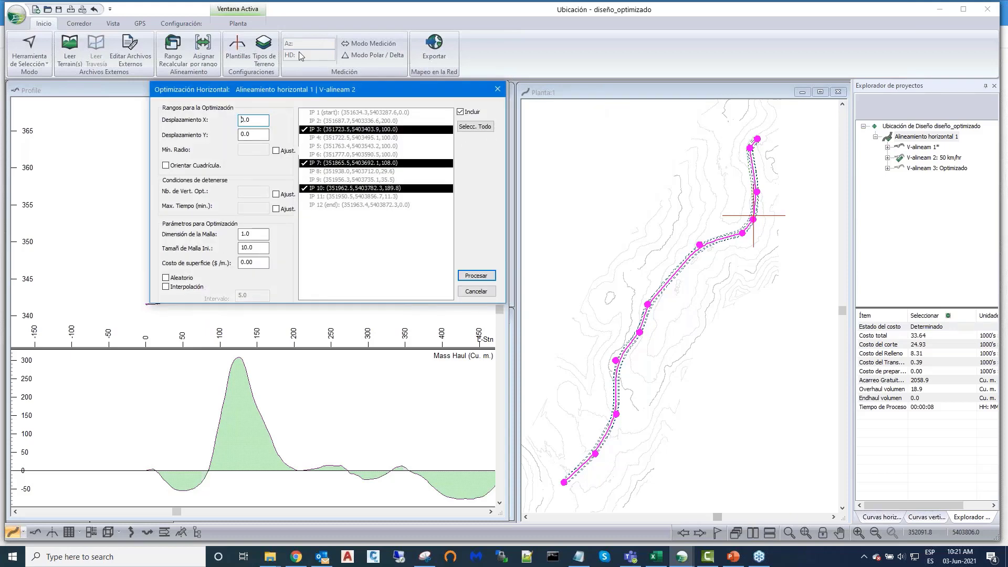
pyautogui.press('BackSpace')
pyautogui.write('2')
pyautogui.press('Tab')
pyautogui.press('BackSpace')
pyautogui.write('2')
pyautogui.write('0')
pyautogui.hotkey('shift', 'Tab')
pyautogui.write('0')
pyautogui.click(465, 278)
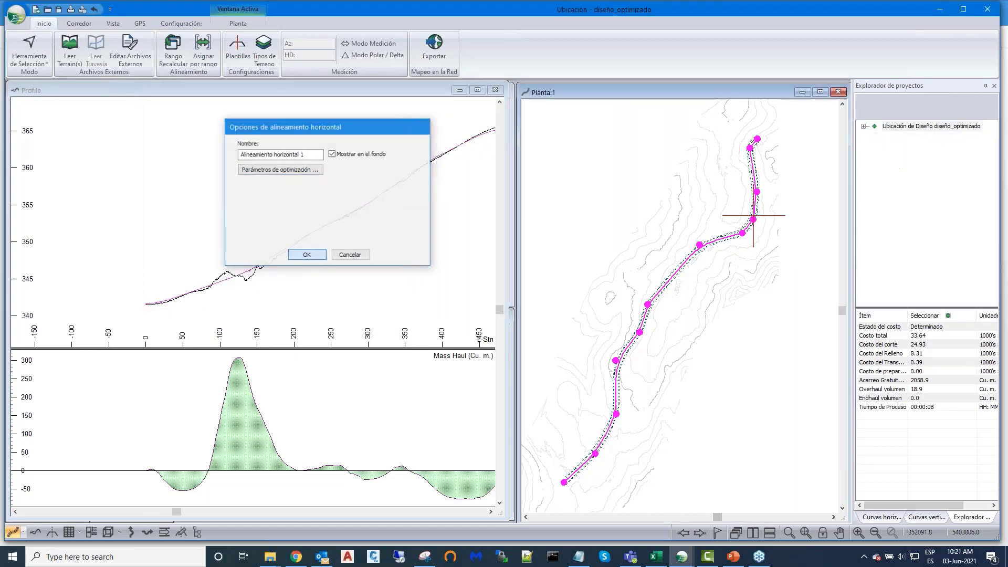
pyautogui.click(314, 256)
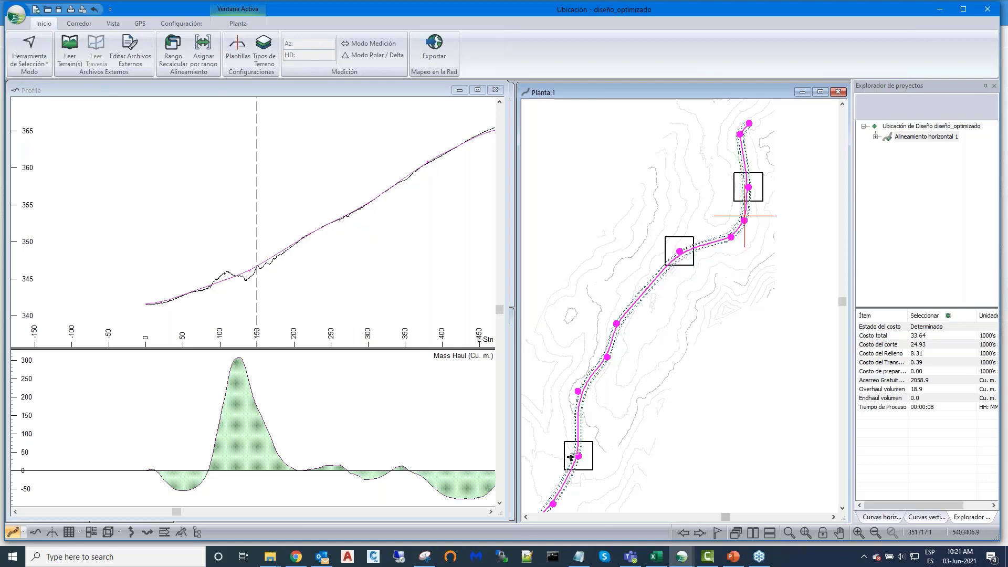
# Step: Examine the search squares around the three included intersection points and how they lie along the road in the plan view
pyautogui.scroll(1, 764, 269)
pyautogui.moveTo(764, 268); pyautogui.dragTo(788, 247, button='middle')
pyautogui.scroll(-1, 788, 247)
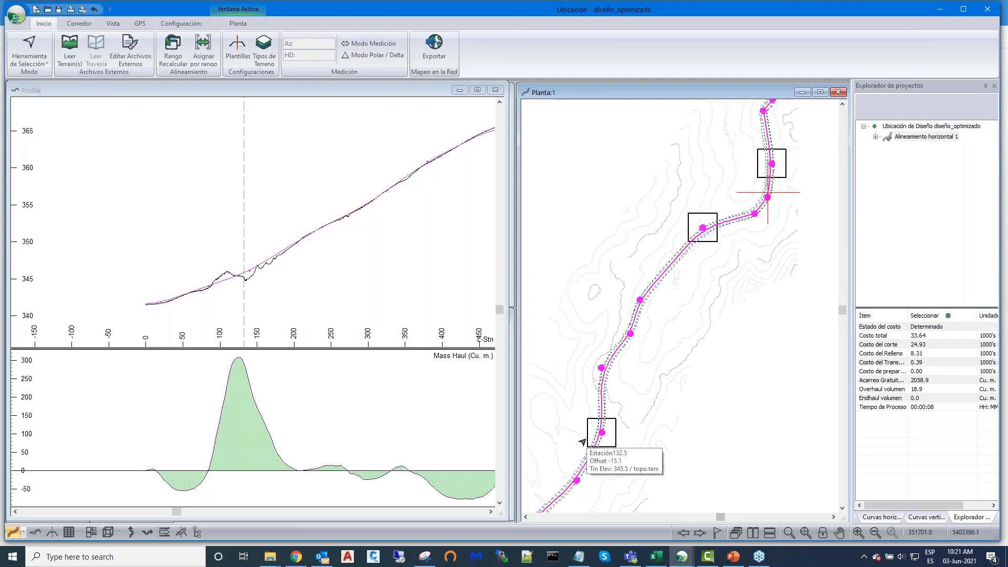
pyautogui.moveTo(596, 437)
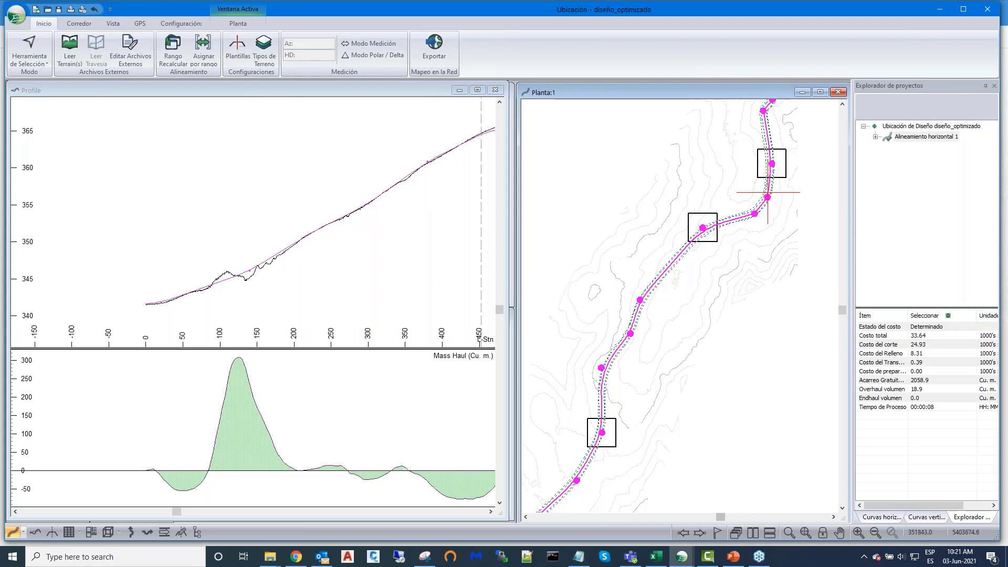
pyautogui.moveTo(701, 246)
pyautogui.moveTo(648, 402)
pyautogui.scroll(-1, 677, 273)
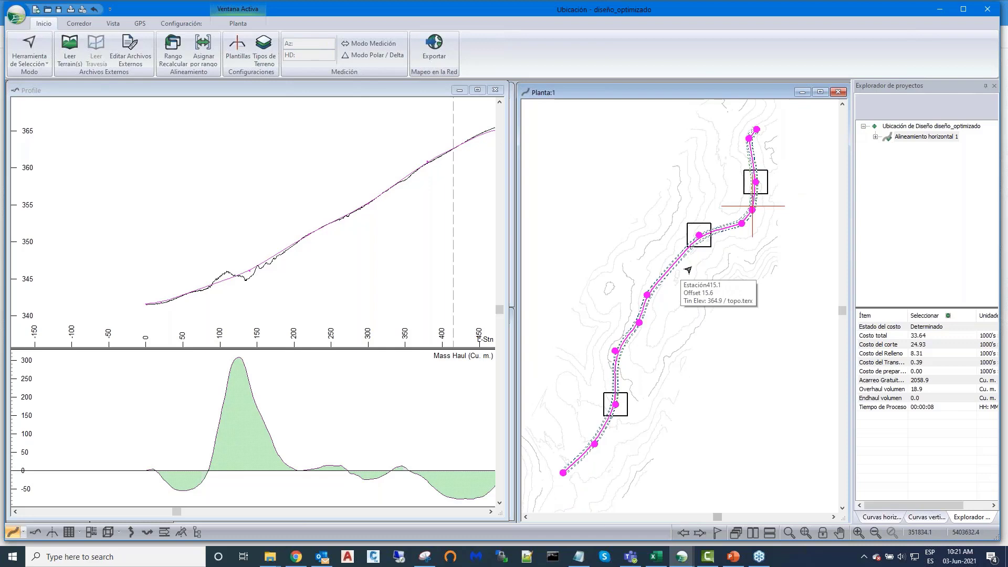
pyautogui.scroll(1, 728, 236)
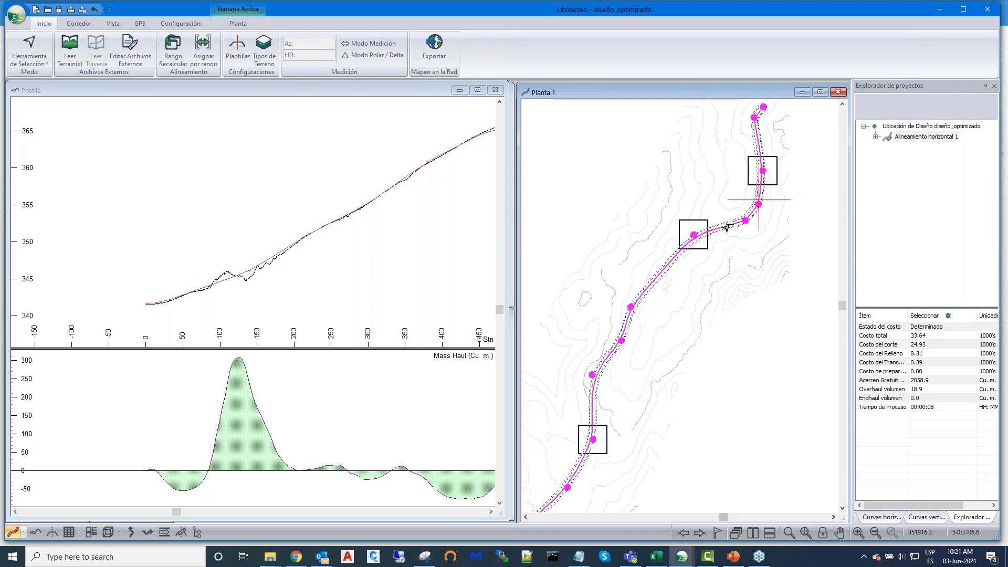
pyautogui.moveTo(727, 227); pyautogui.dragTo(732, 232, button='middle')
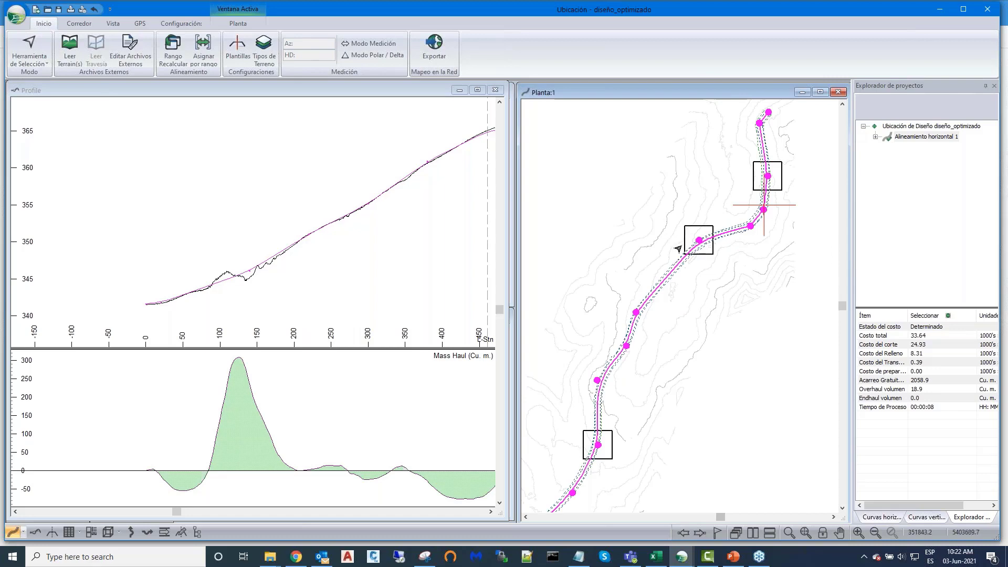
pyautogui.scroll(2, 767, 188)
pyautogui.scroll(-3, 766, 187)
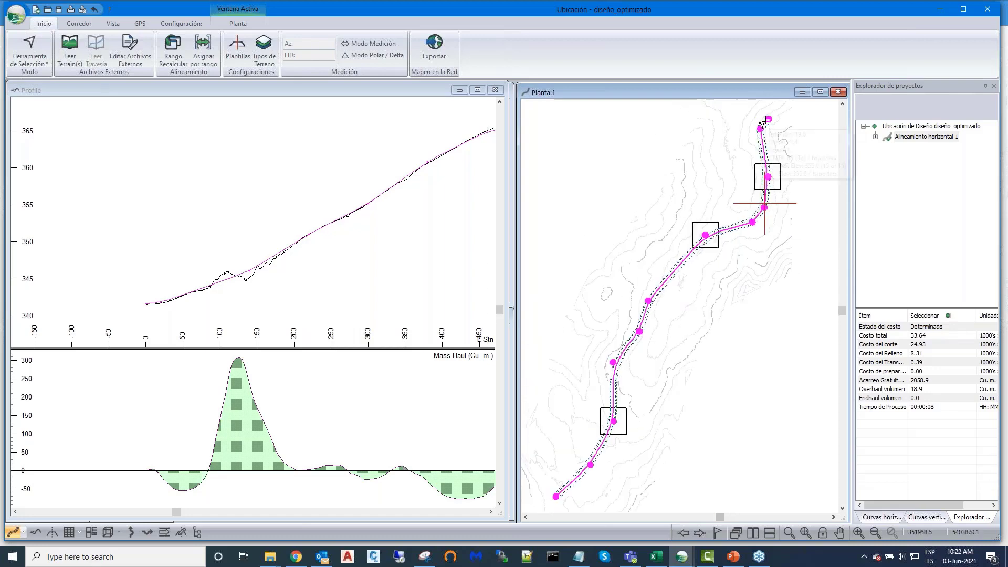
pyautogui.moveTo(762, 123)
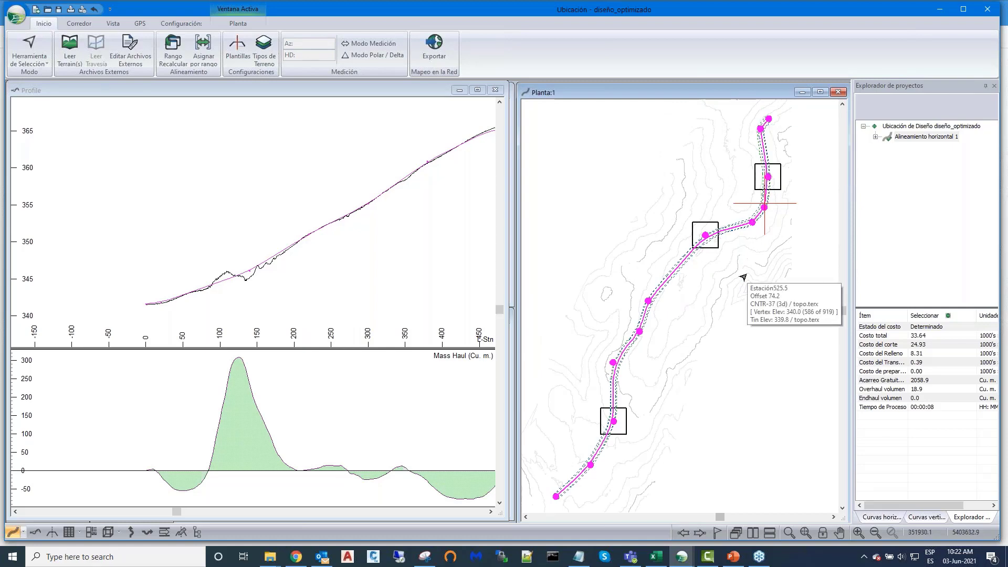
pyautogui.moveTo(746, 271)
pyautogui.mouseDown(button='middle')
pyautogui.moveTo(748, 246)
pyautogui.moveTo(748, 285)
pyautogui.mouseUp(button='middle')
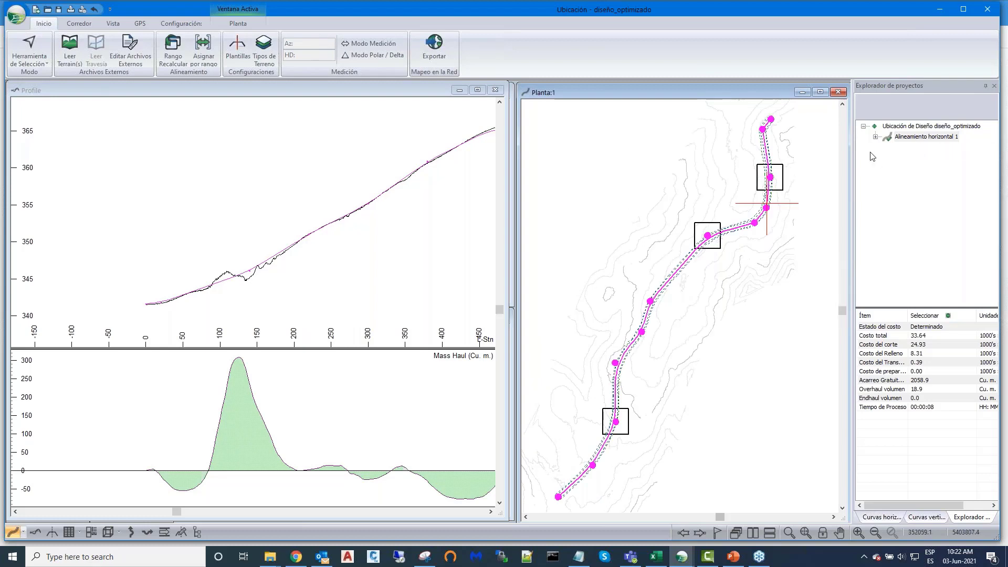
# Step: Turn on Orientar Cuadrícula in the optimization parameters of Alineamiento horizontal 1, apply it and check the search squares in plan
pyautogui.rightClick(907, 139)
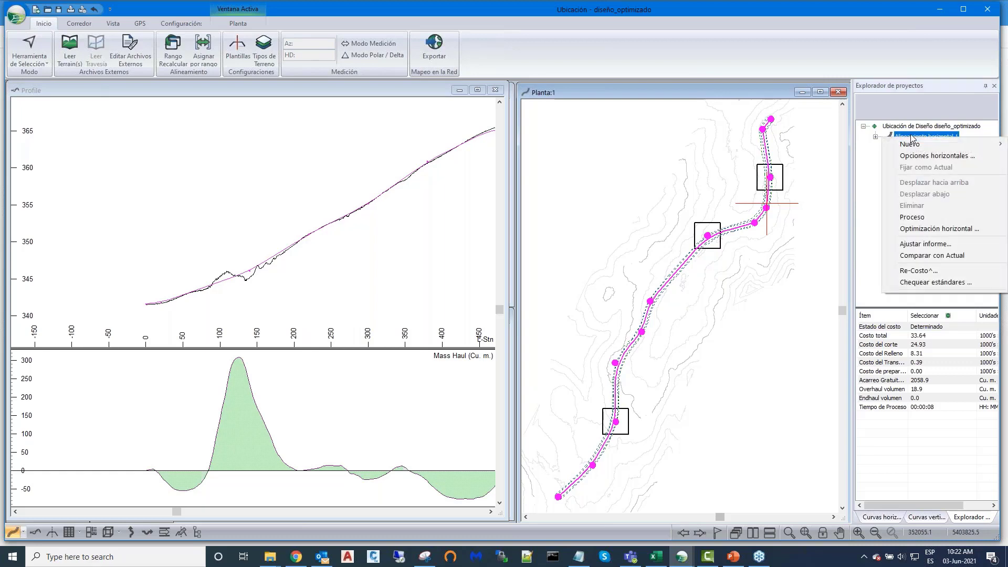
pyautogui.click(905, 157)
pyautogui.click(467, 251)
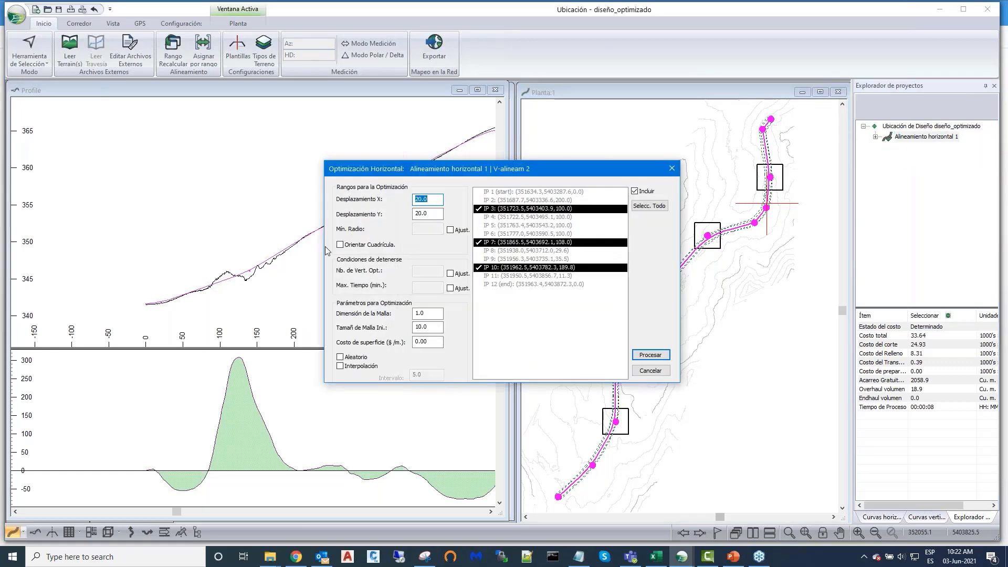
pyautogui.click(340, 245)
pyautogui.click(425, 199)
pyautogui.click(427, 213)
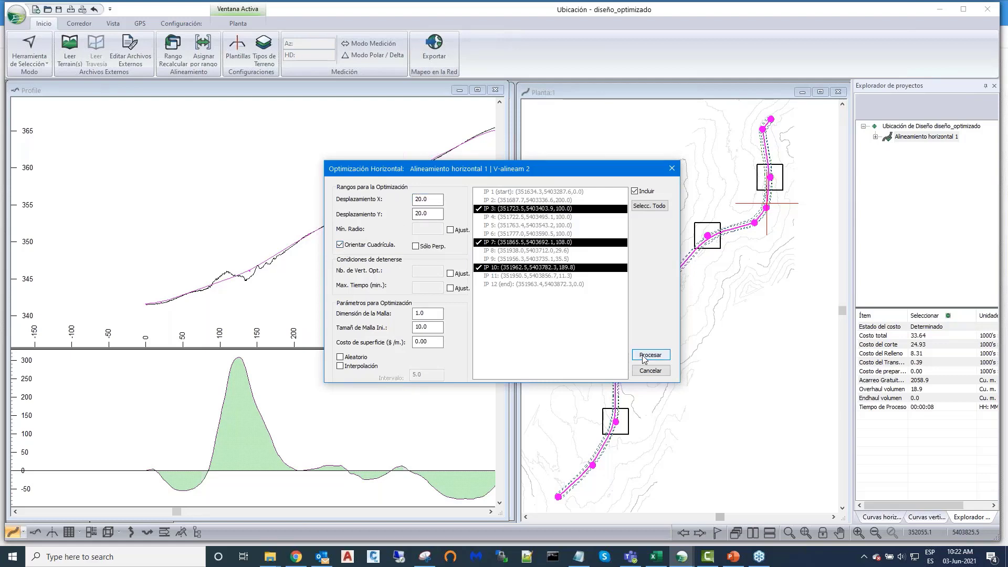
pyautogui.click(649, 355)
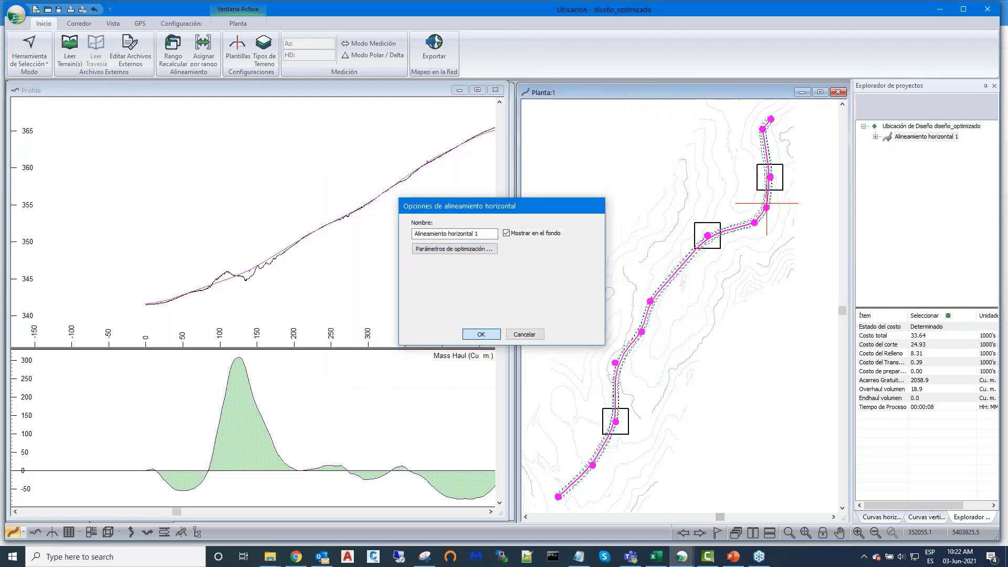
pyautogui.click(467, 337)
pyautogui.moveTo(742, 253); pyautogui.dragTo(730, 273, button='middle')
pyautogui.scroll(1, 730, 273)
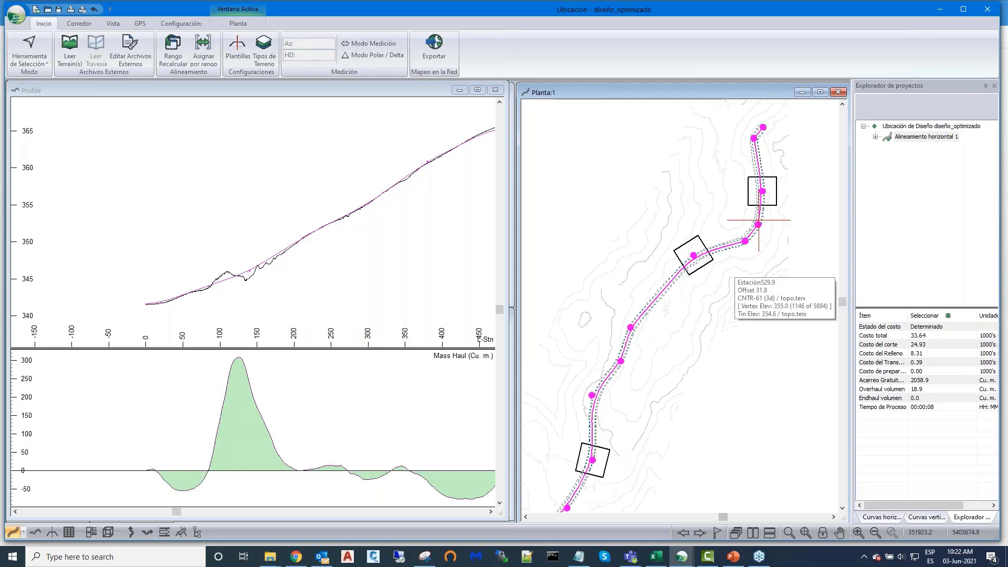
pyautogui.scroll(-1, 732, 271)
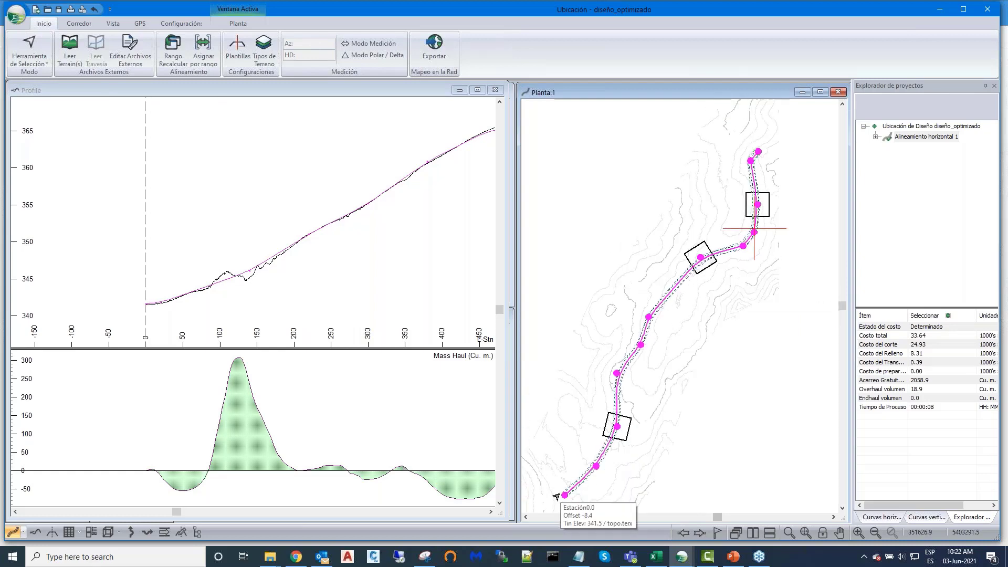
pyautogui.moveTo(737, 259); pyautogui.dragTo(725, 231, button='middle')
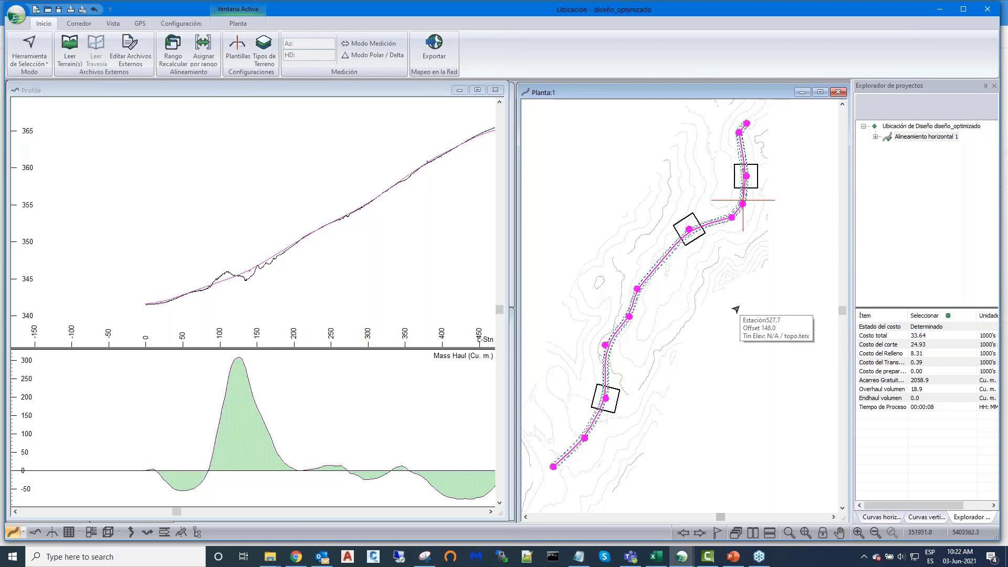
pyautogui.moveTo(753, 313); pyautogui.dragTo(758, 319, button='middle')
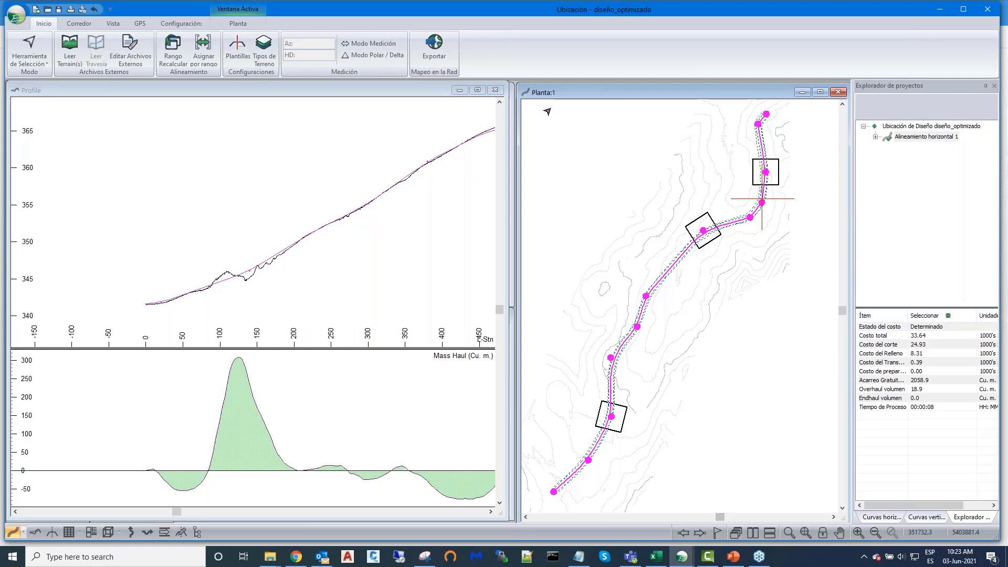
# Step: Open the template editor and compare the Urban, Landing and Resource Low Volume cross-sections, examining the last one up close
pyautogui.click(237, 49)
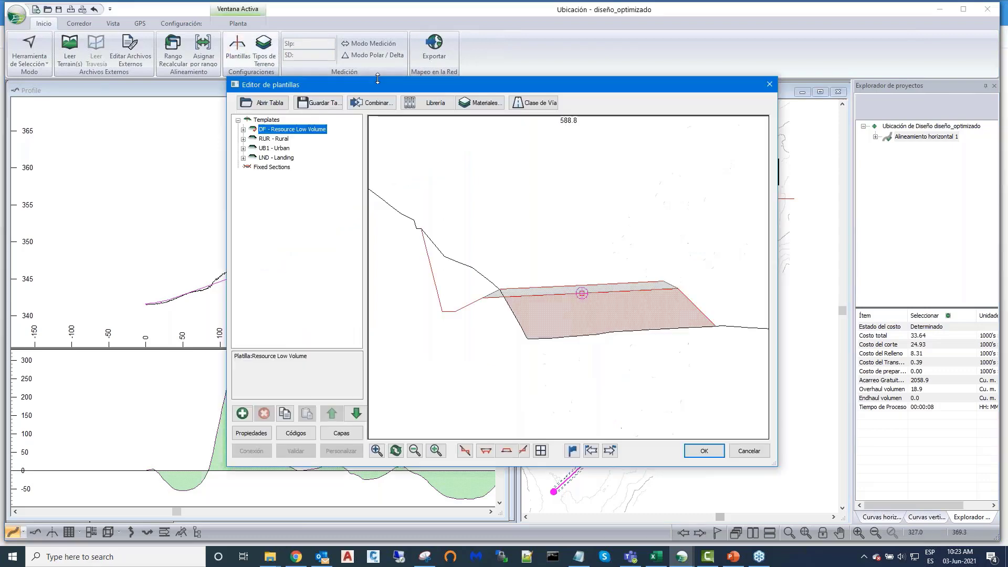
pyautogui.moveTo(357, 77); pyautogui.dragTo(317, 55)
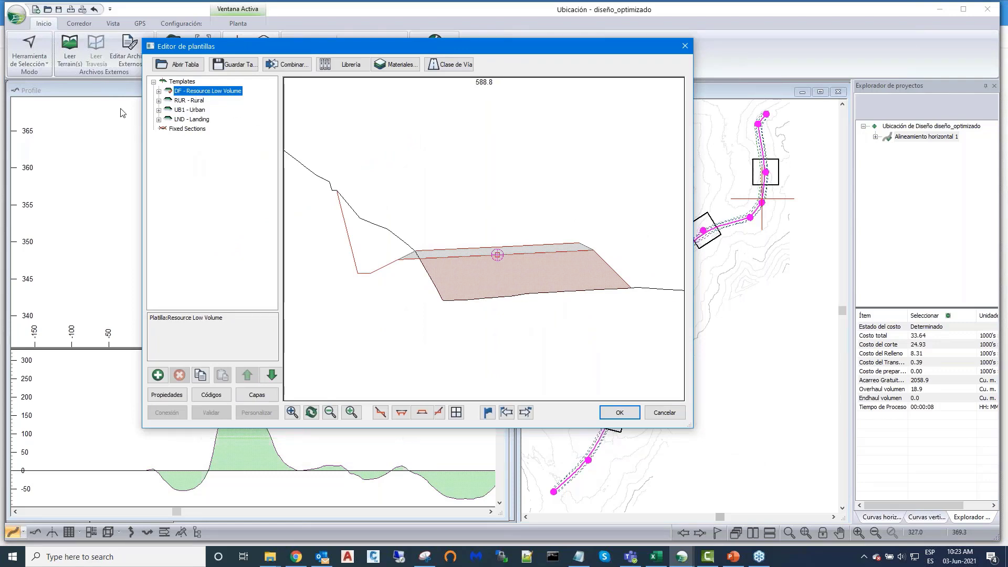
pyautogui.click(189, 110)
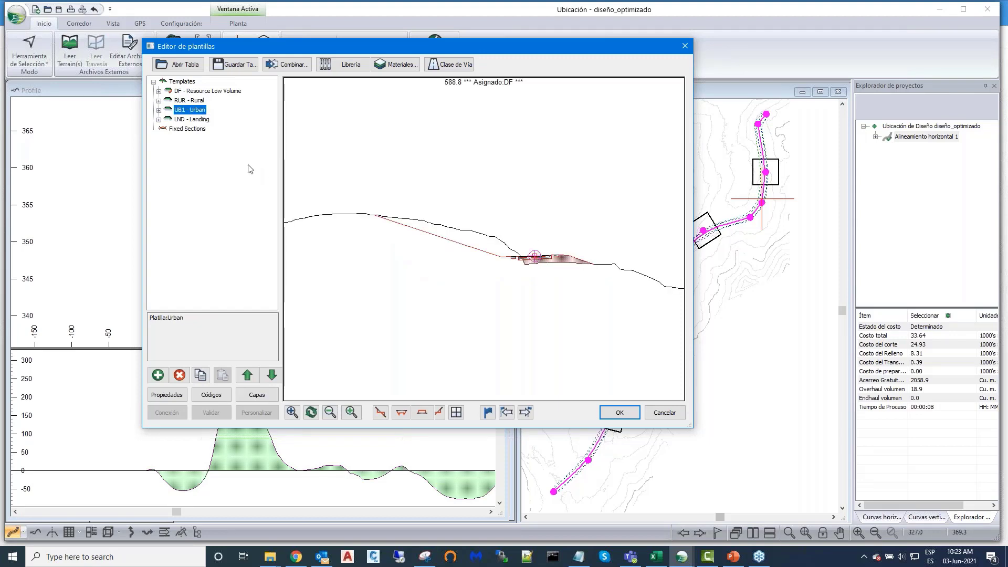
pyautogui.click(192, 120)
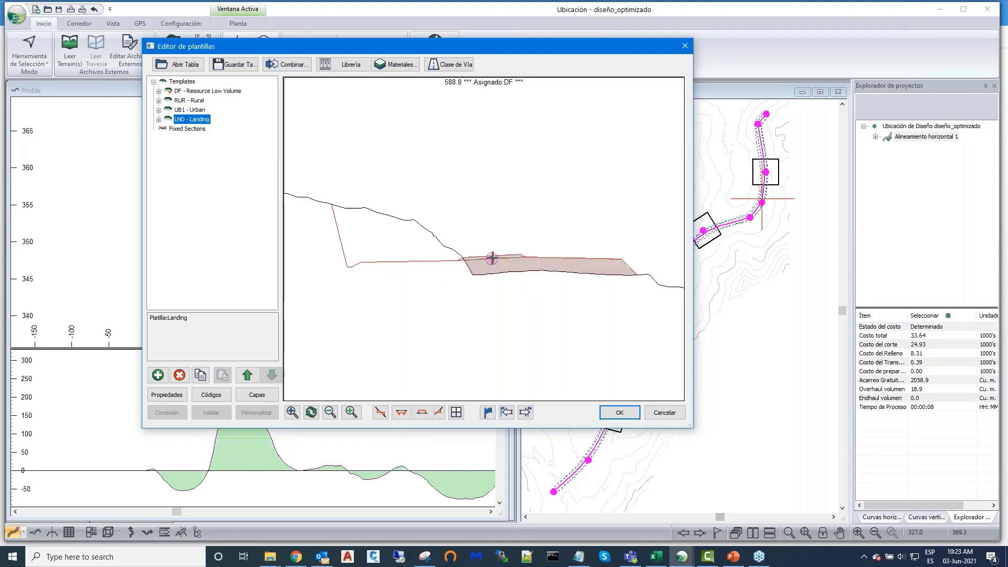
pyautogui.click(197, 92)
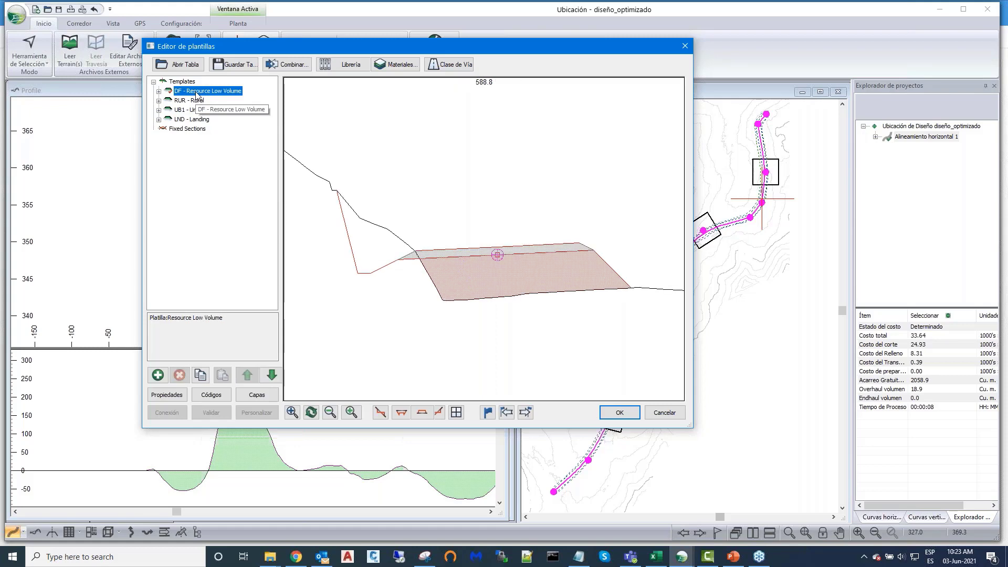
pyautogui.scroll(-3, 502, 236)
pyautogui.scroll(4, 520, 275)
pyautogui.moveTo(520, 275); pyautogui.dragTo(529, 271, button='middle')
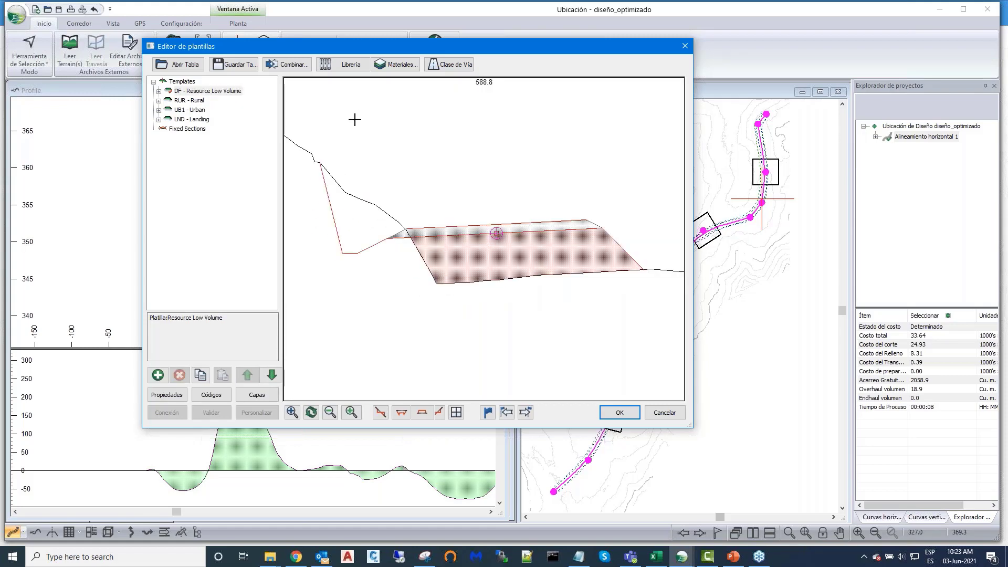
# Step: Review the template library's component categories, including ditches and subcuts, walls and barriers, and bridges, and close the template editor without recovering any
pyautogui.click(344, 67)
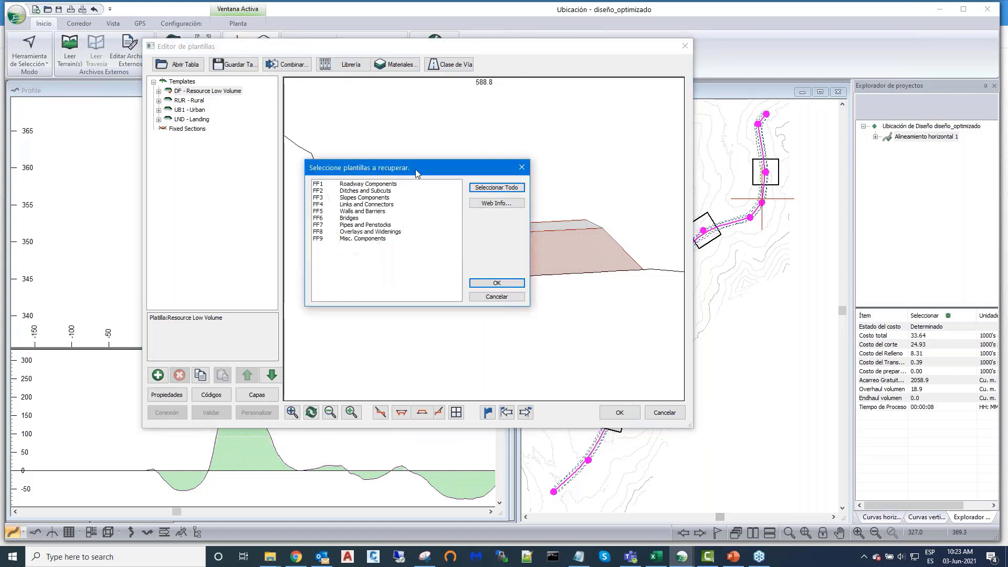
pyautogui.moveTo(426, 169); pyautogui.dragTo(444, 96)
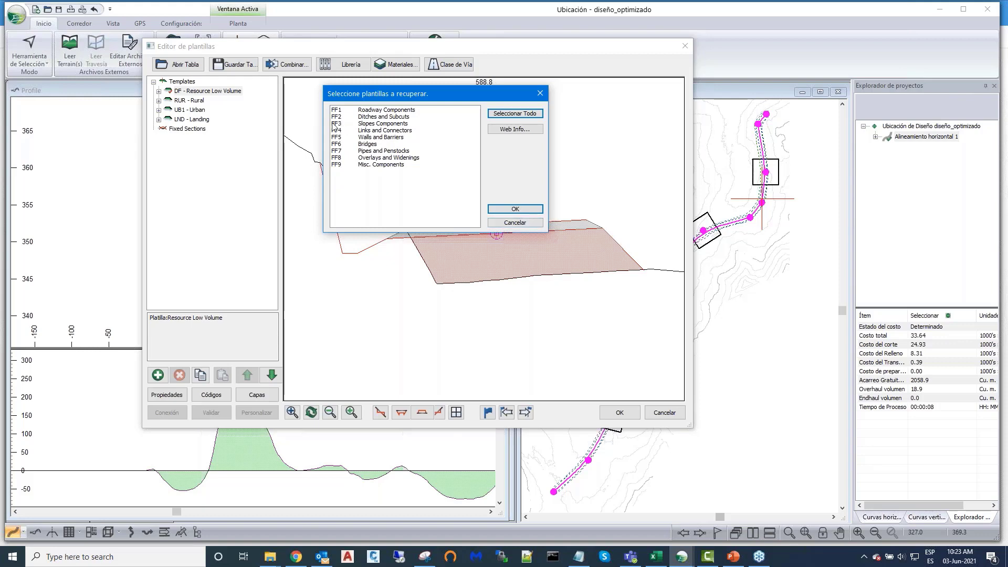
pyautogui.click(402, 110)
pyautogui.click(386, 124)
pyautogui.click(385, 117)
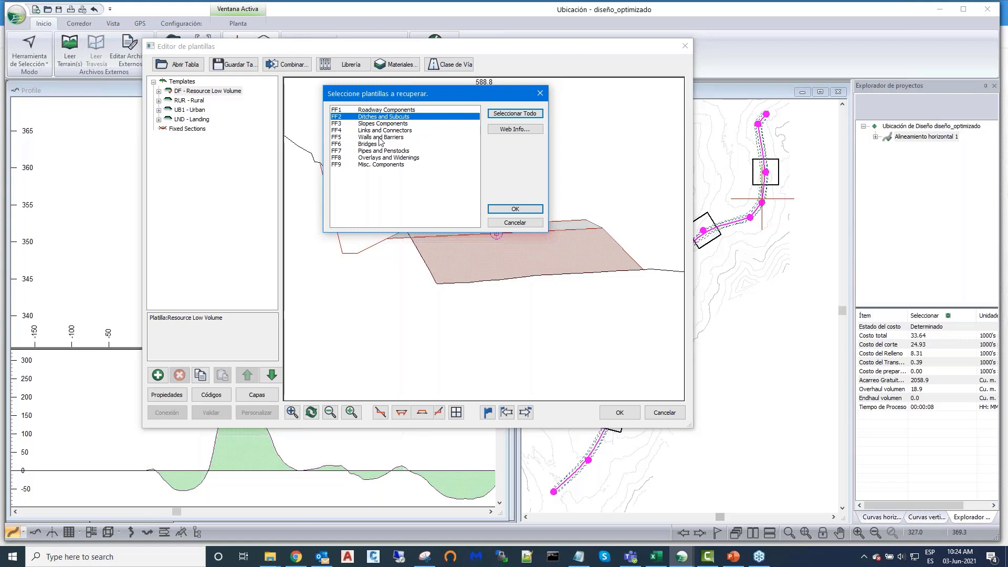
pyautogui.click(379, 137)
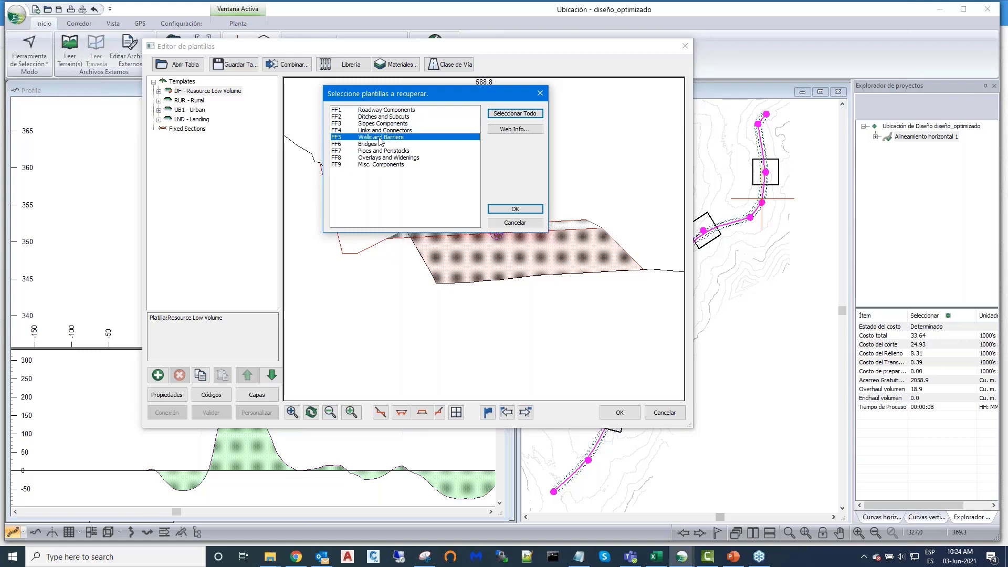
pyautogui.click(368, 144)
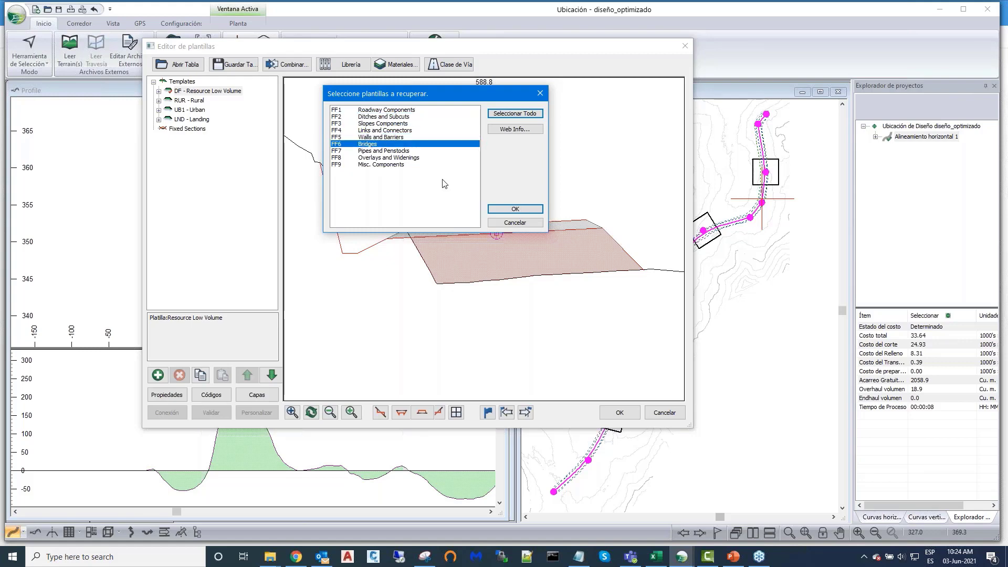
pyautogui.click(525, 225)
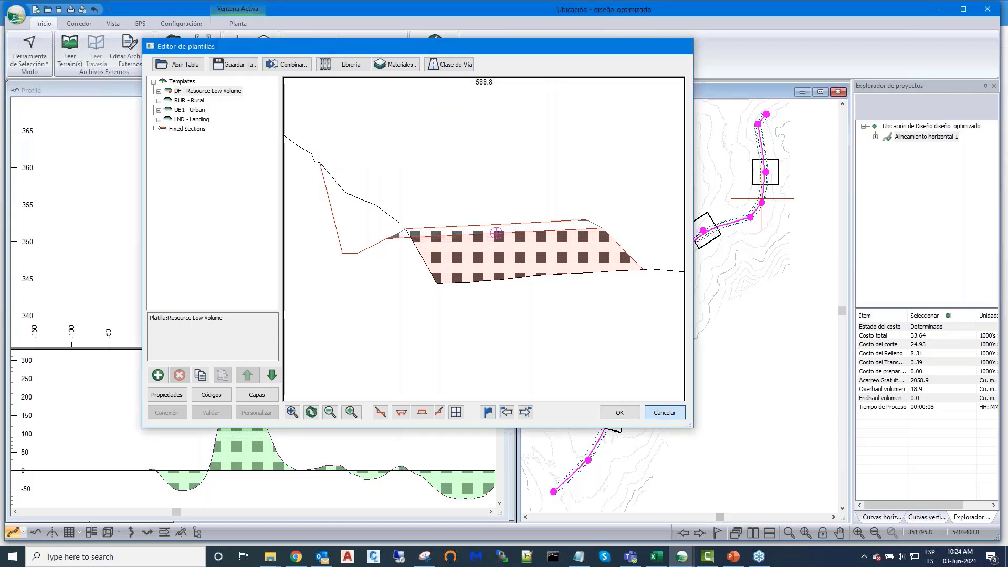
pyautogui.click(664, 412)
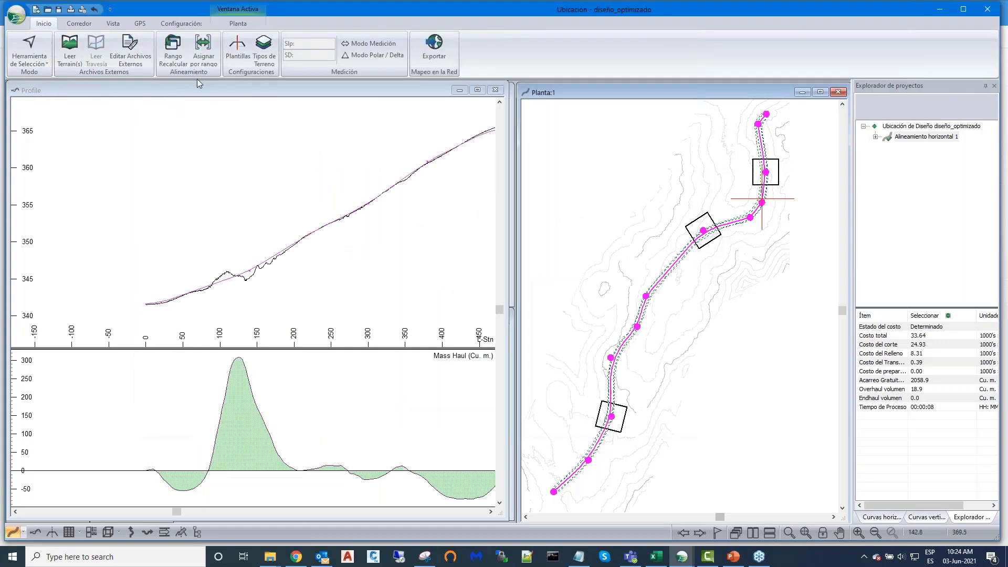
# Step: Try adding the LND Landing template as a new range in the range parameter assignment, and discard the changes
pyautogui.click(204, 44)
pyautogui.click(416, 186)
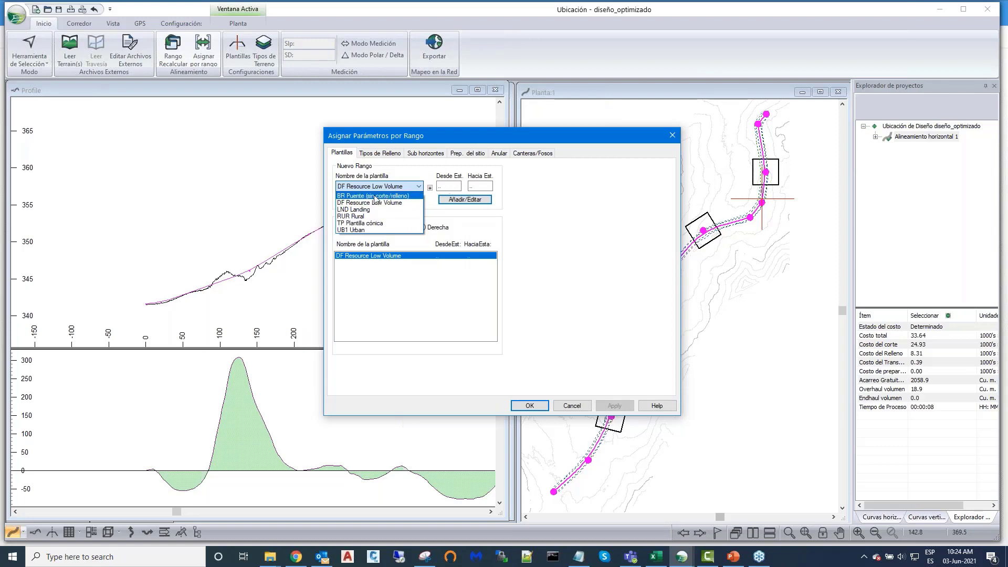
pyautogui.click(343, 210)
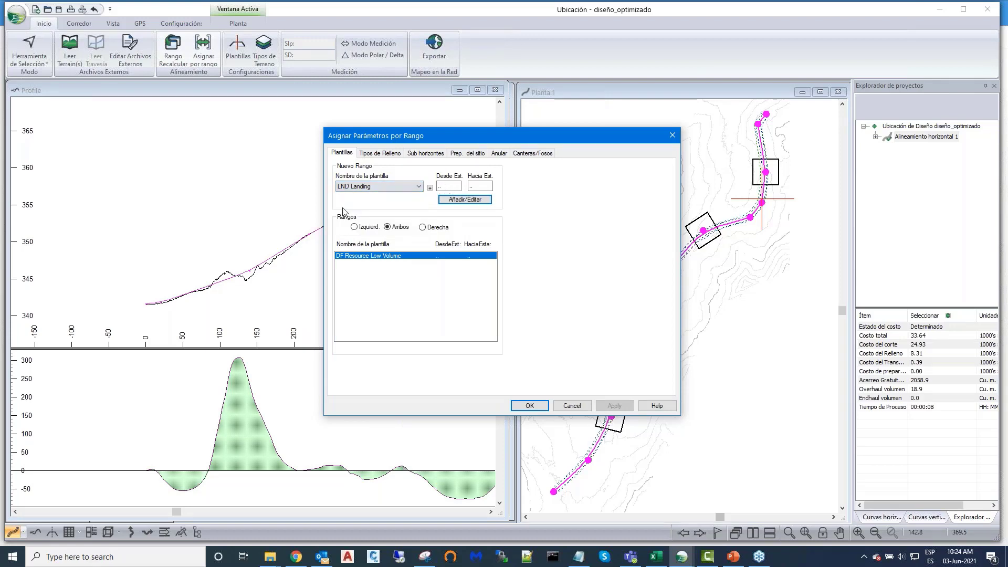
pyautogui.click(482, 202)
pyautogui.click(571, 406)
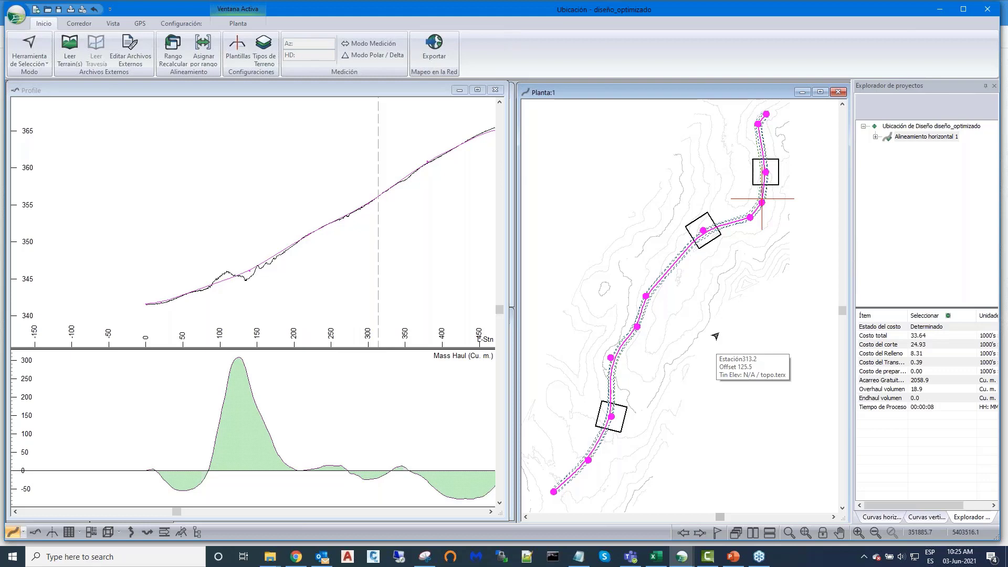
pyautogui.moveTo(729, 286); pyautogui.dragTo(732, 304, button='middle')
pyautogui.moveTo(731, 305)
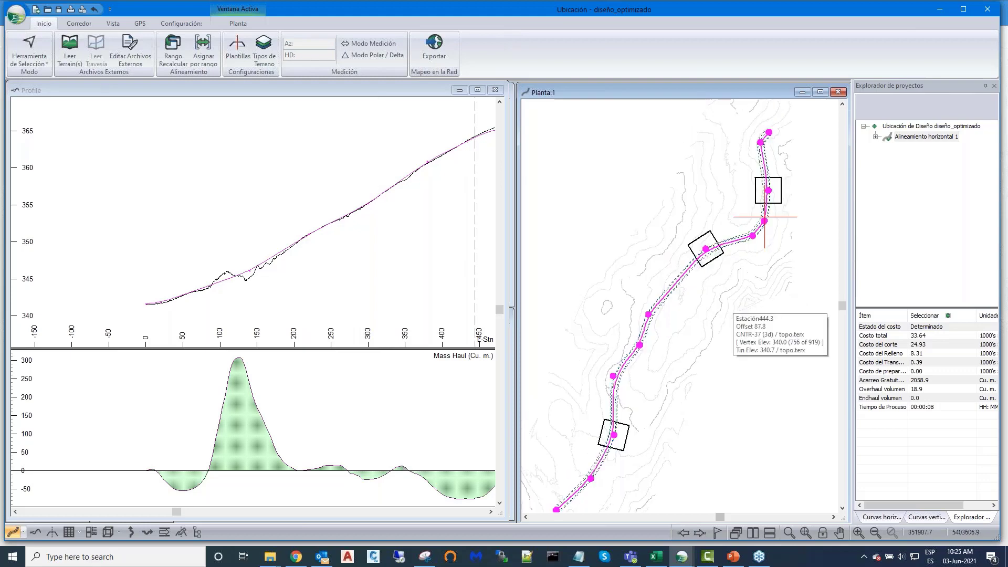